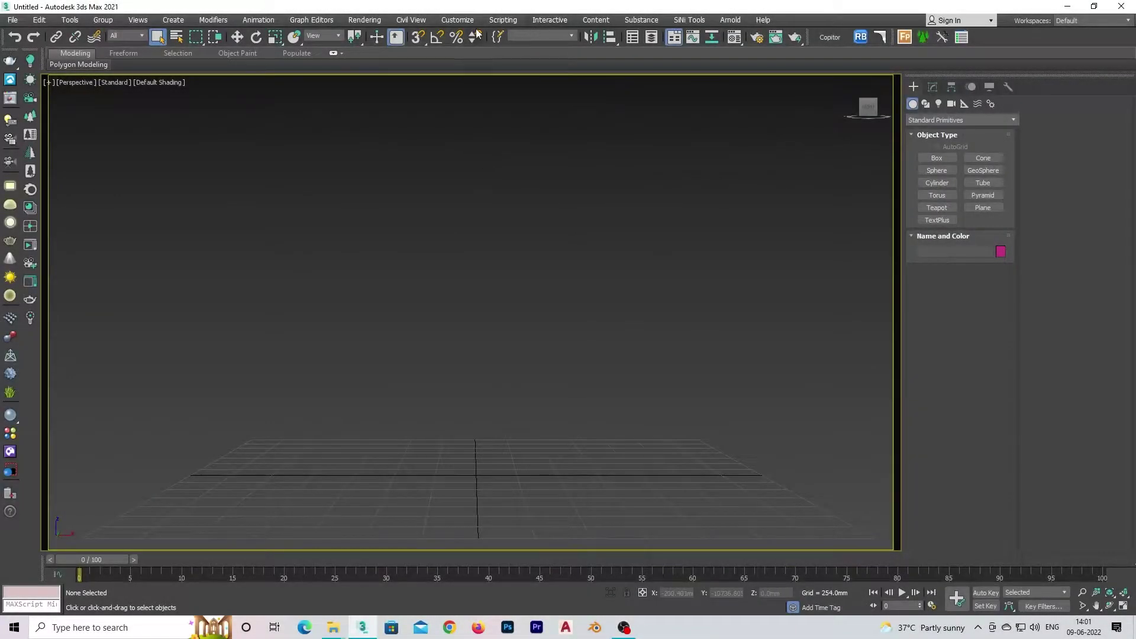
- Check the system unit scale in Units Setup
left_click(458, 20)
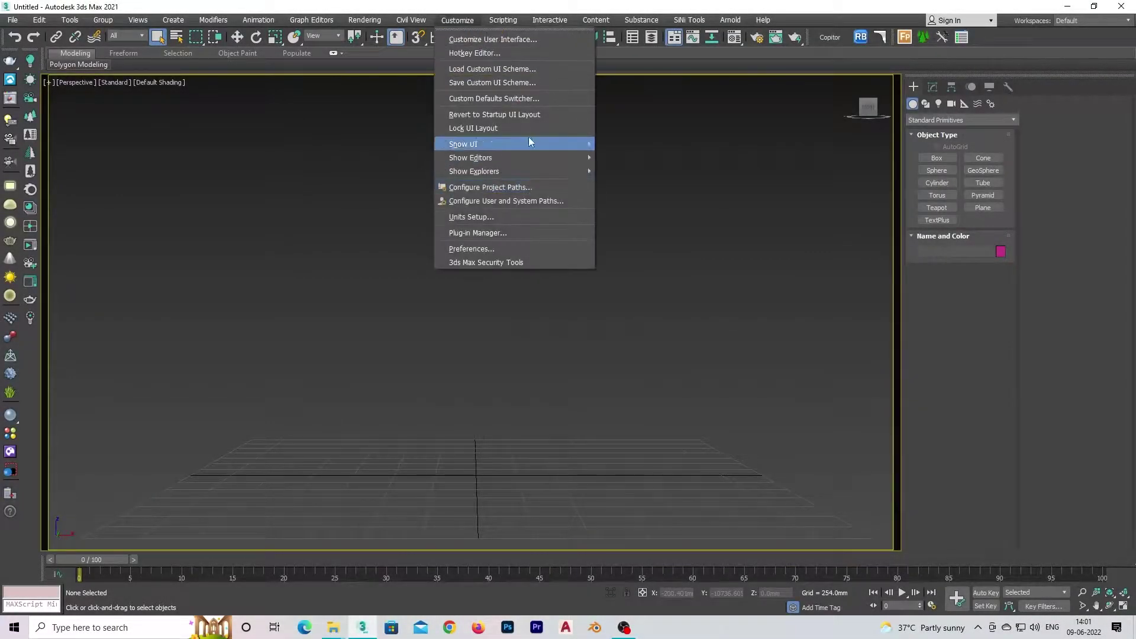
left_click(467, 201)
left_click(569, 216)
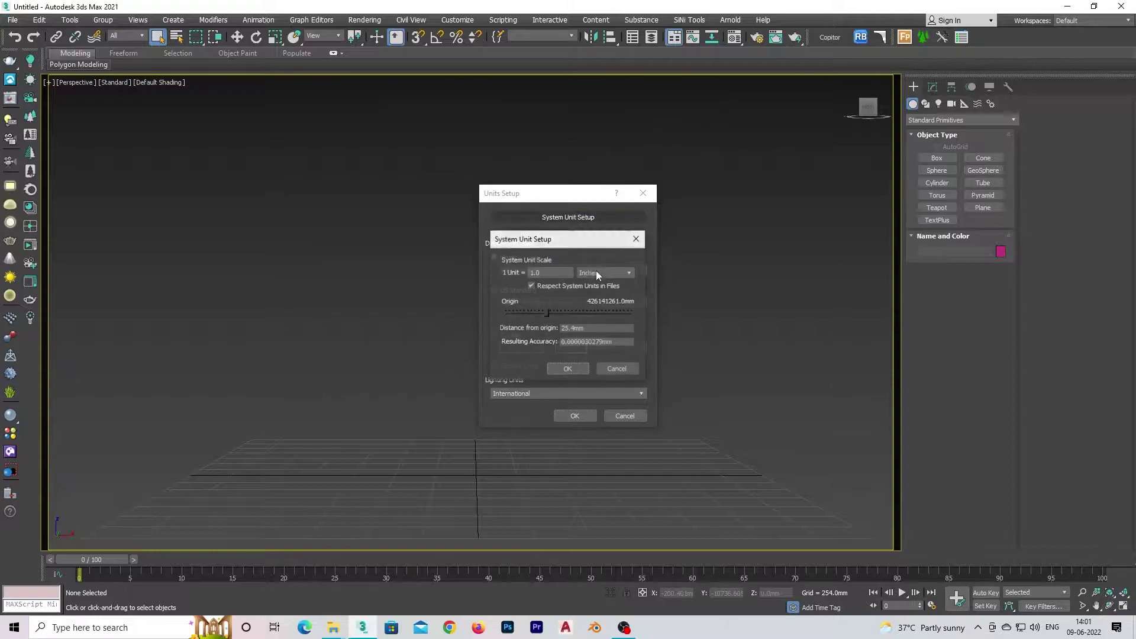
left_click(570, 369)
left_click(574, 416)
- Make the courtyard photo the viewport background and confirm it measures 736 × 1104 pixels
key("F10")
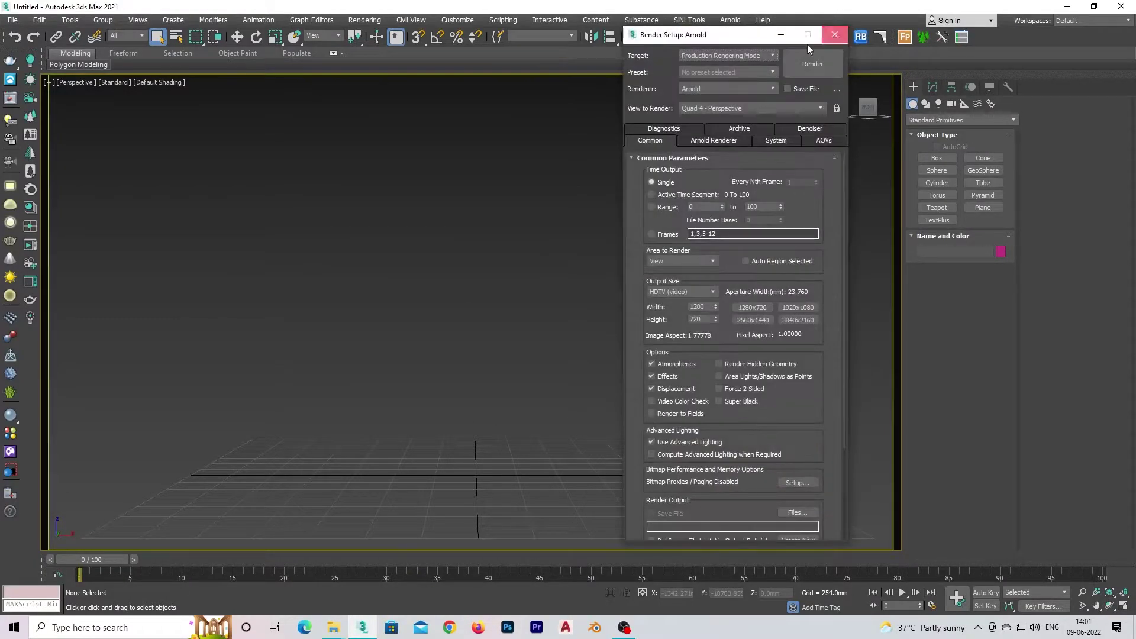
left_click(845, 28)
left_click(308, 577)
mouse_move(193, 139)
left_mouse_down()
mouse_move(413, 599)
mouse_move(521, 332)
left_mouse_up()
left_click(537, 340)
left_click(398, 571)
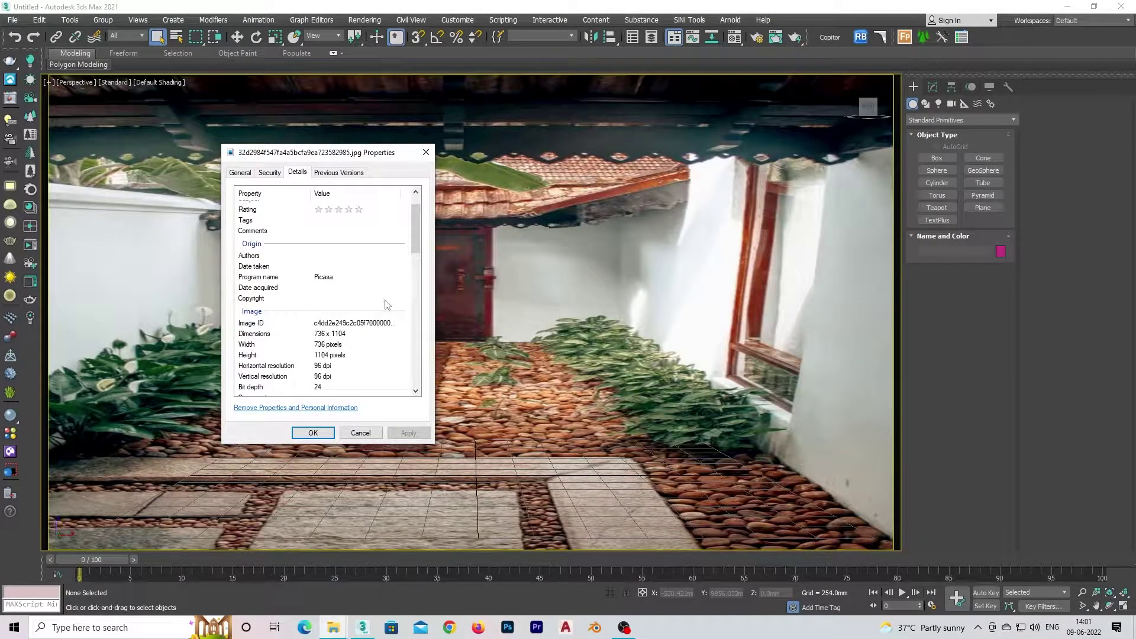
- Set a custom render output of 736 × 1100 and tilt the Perspective view downward
left_click(762, 40)
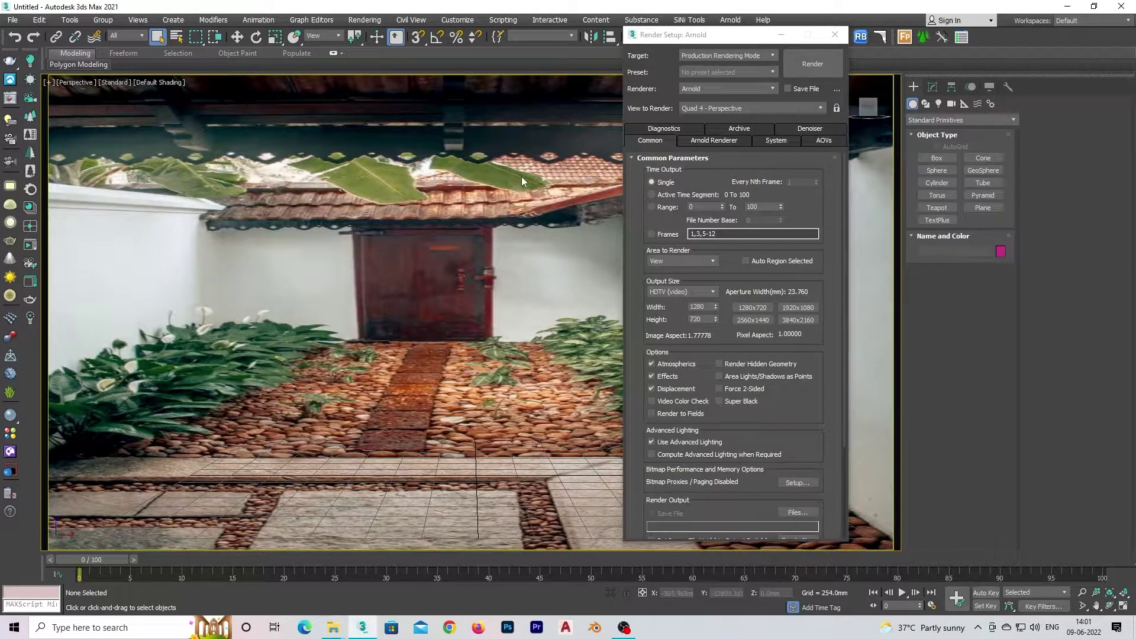
left_click(681, 292)
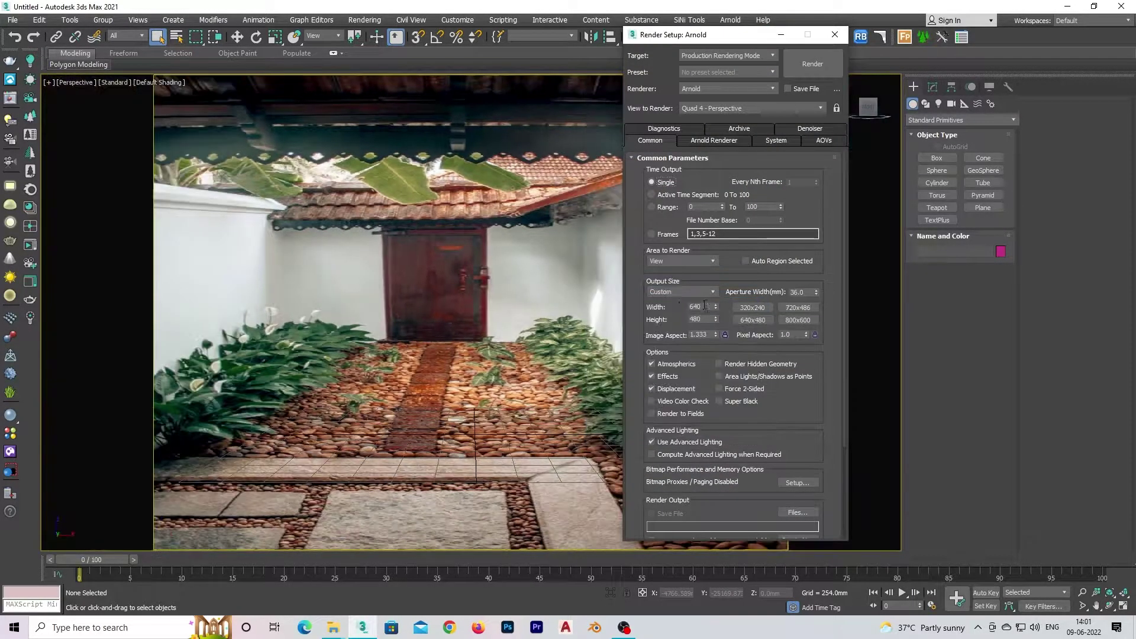
double_click(701, 307)
type("736")
key("Tab")
type("1")
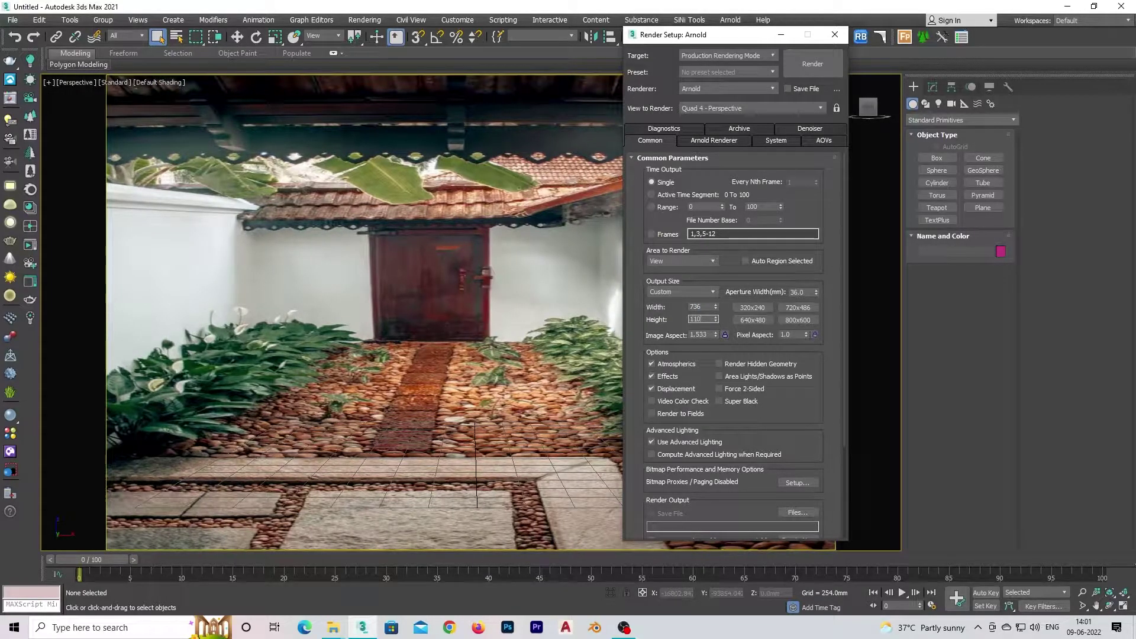
type("0")
key("Tab")
left_click(835, 34)
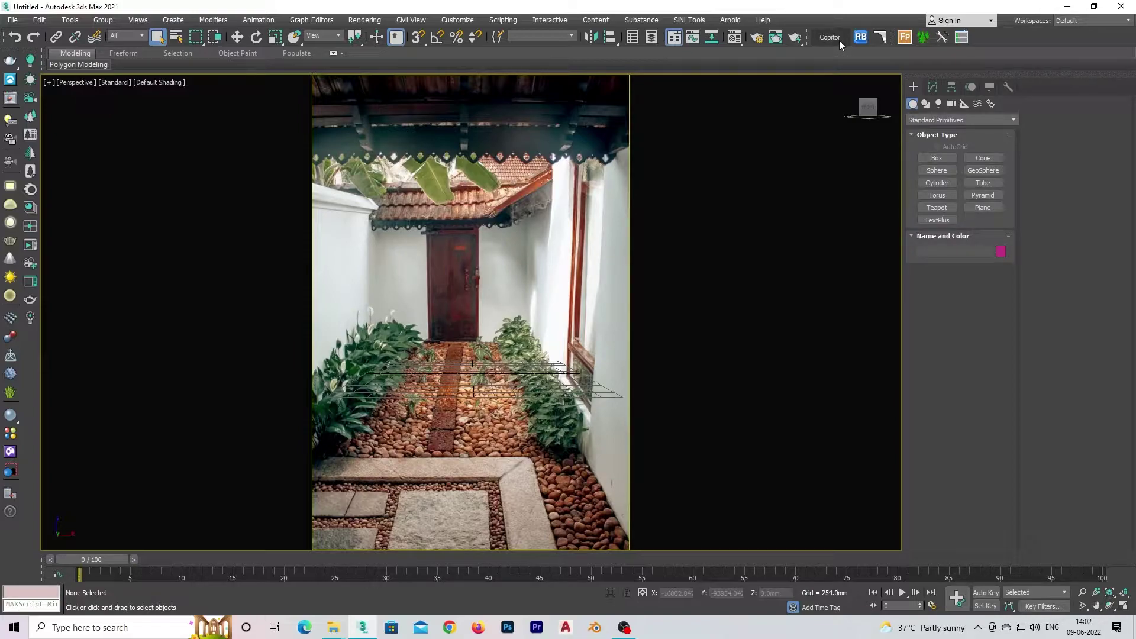
middle_click_drag(587, 368, 573, 416, "alt")
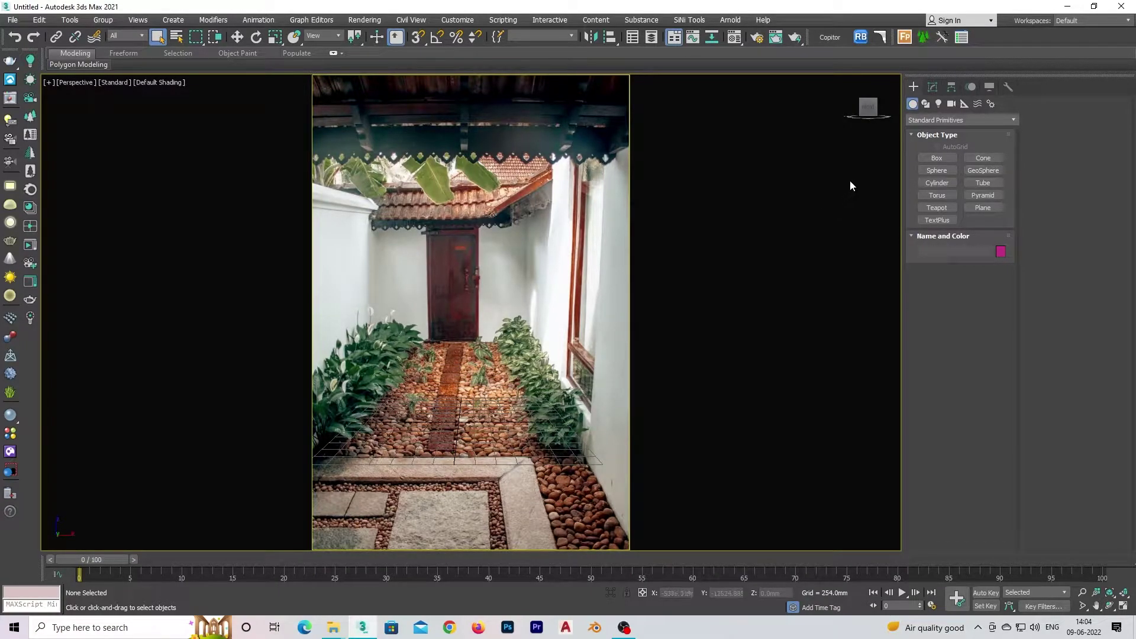
- Start Perspective Match and display its vanishing lines over the photo
left_click(1008, 86)
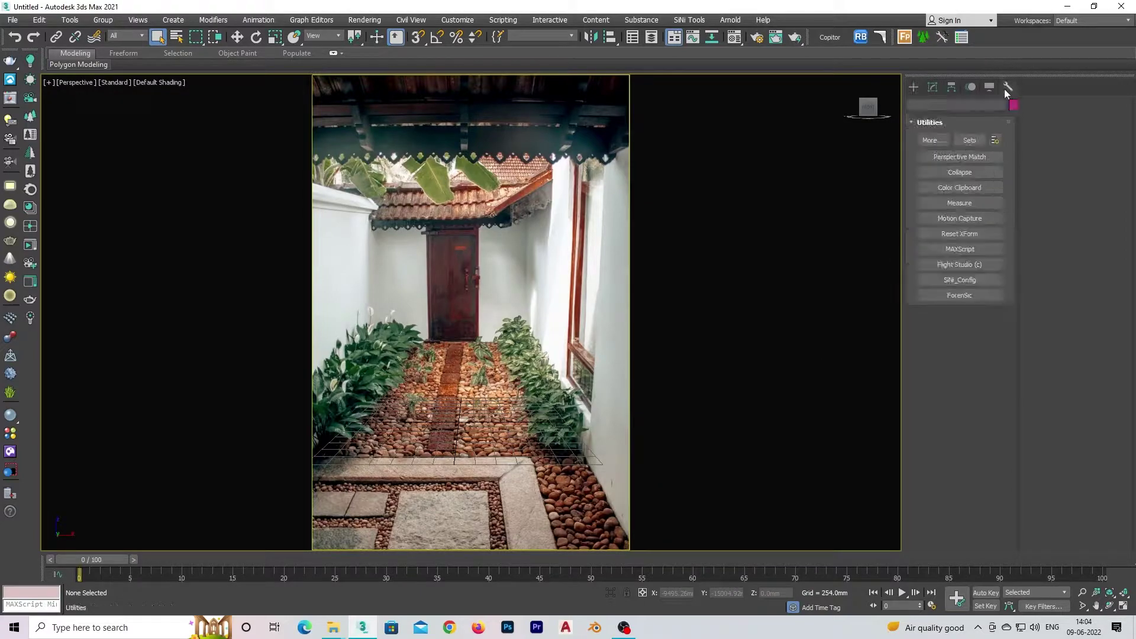
left_click(960, 156)
left_click(960, 343)
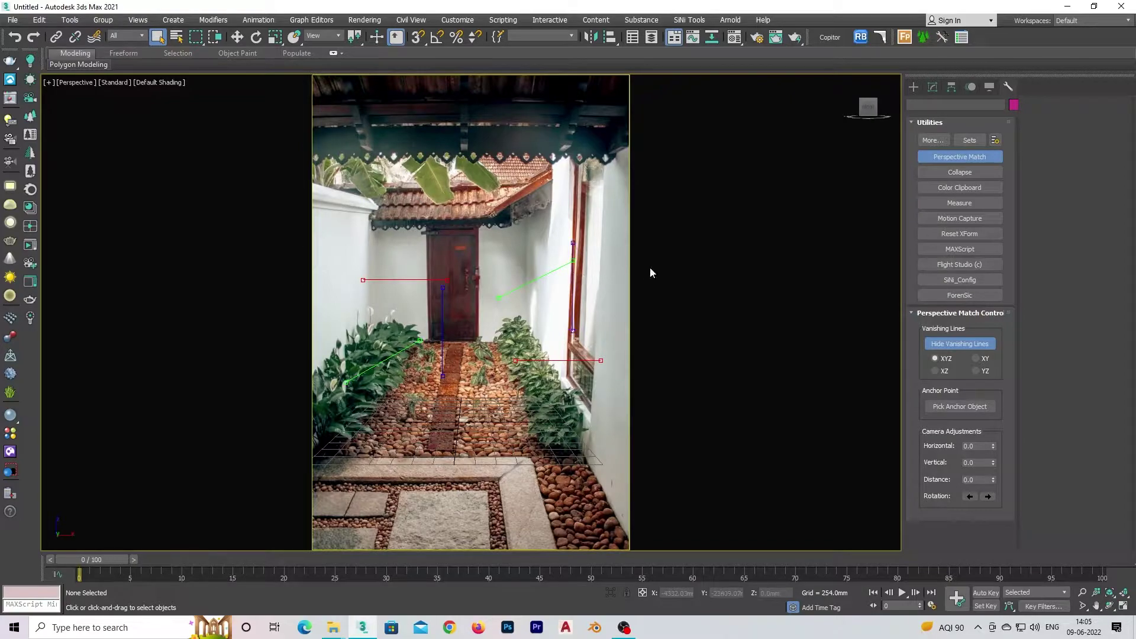
- Align the vanishing lines with the wall corner, central path and paving edges
left_click_drag(444, 318, 373, 273)
mouse_move(550, 272)
left_mouse_down()
mouse_move(449, 408)
mouse_move(438, 379)
mouse_move(486, 378)
mouse_move(620, 510)
mouse_move(628, 538)
left_mouse_up()
mouse_move(382, 366)
left_mouse_down()
mouse_move(344, 408)
mouse_move(355, 385)
mouse_move(331, 379)
mouse_move(411, 401)
left_mouse_up()
left_click_drag(563, 363, 454, 459)
mouse_move(408, 286)
left_mouse_down()
mouse_move(434, 228)
mouse_move(464, 349)
left_mouse_up()
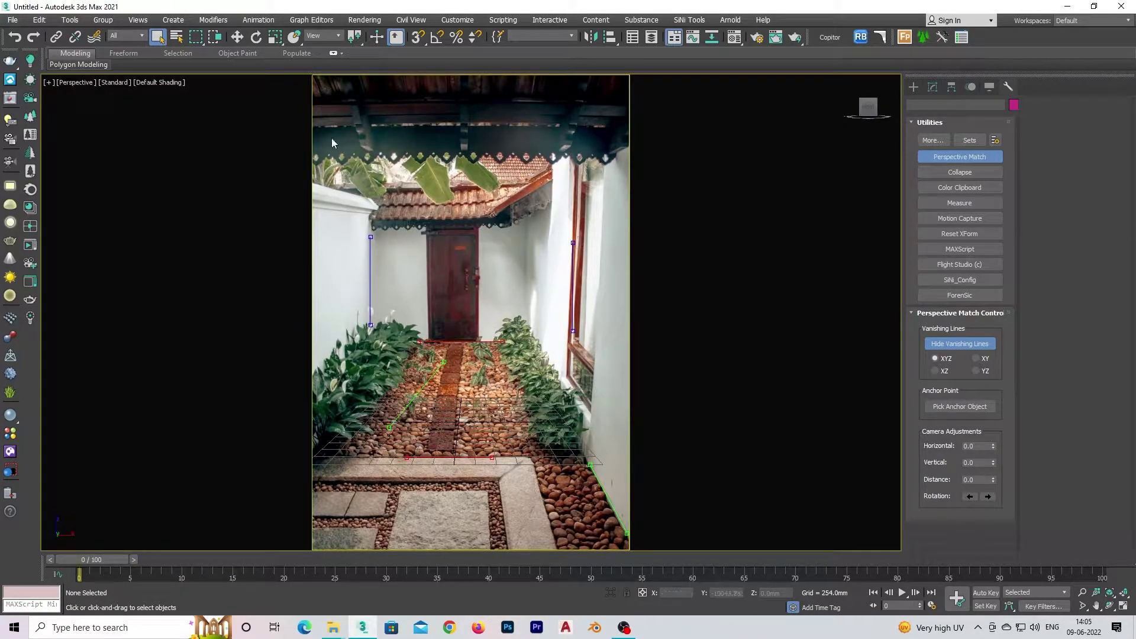
left_click(10, 161)
left_click(663, 359)
- Create VRayCam001 from the view with a 25 mm film gate and guessed horizontal tilt
left_click(10, 161)
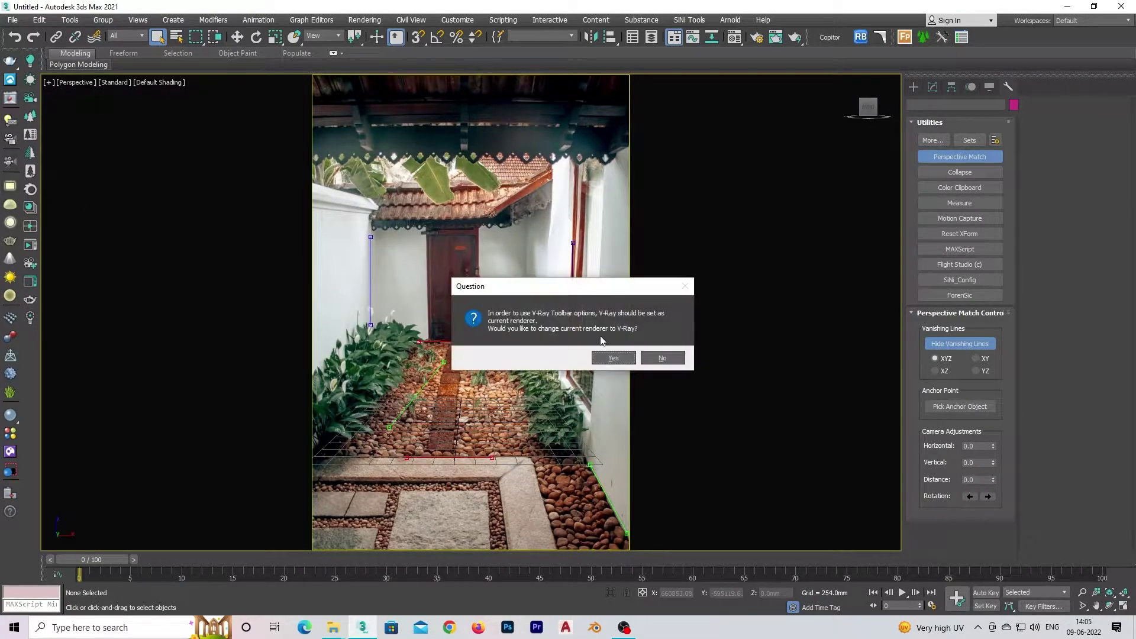
left_click(612, 358)
double_click(990, 409)
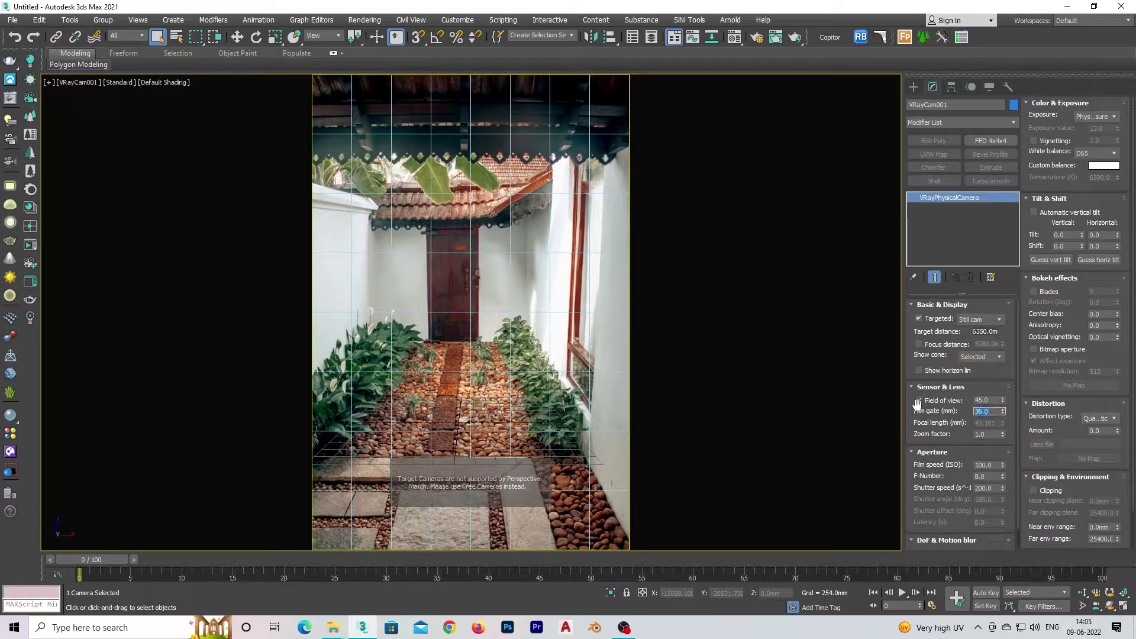
type("3")
key("Return")
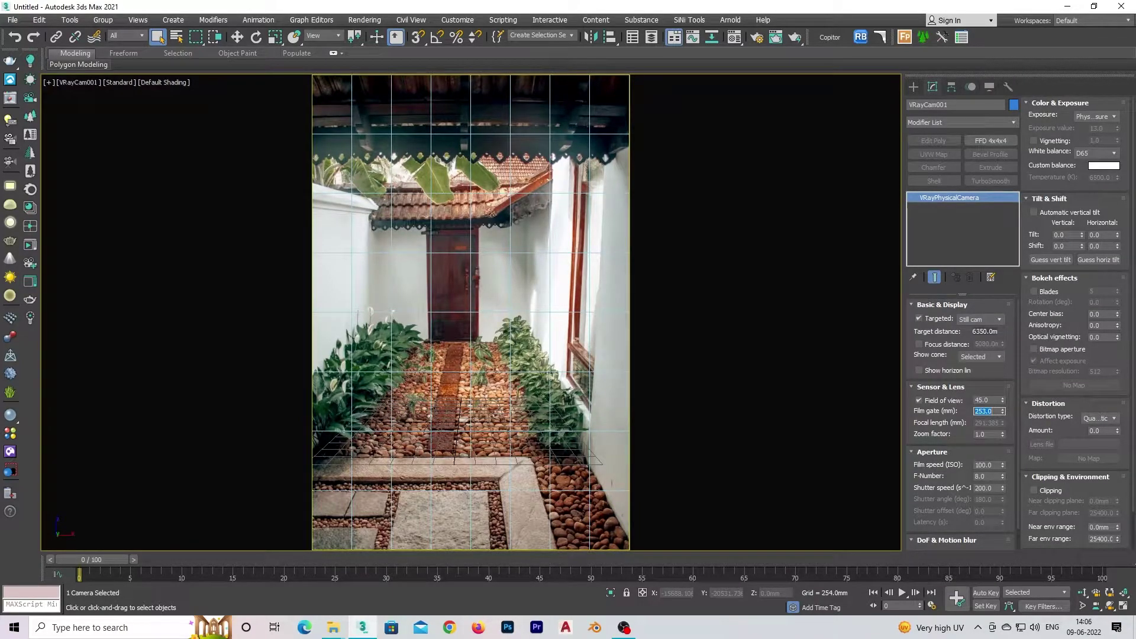
type("25")
key("Return")
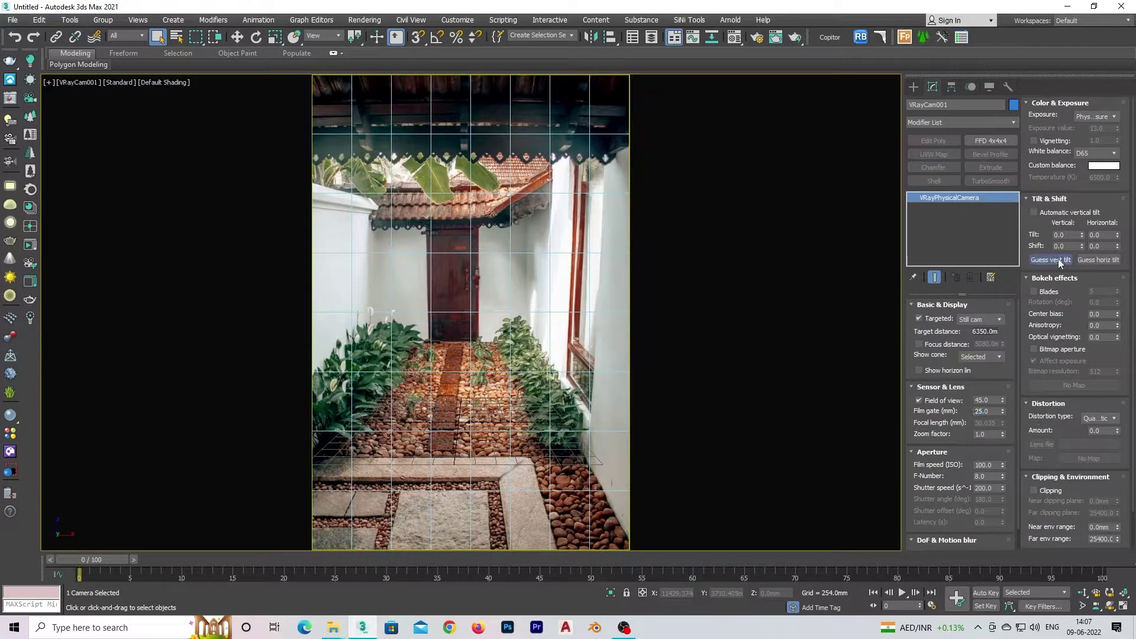
left_click(1098, 260)
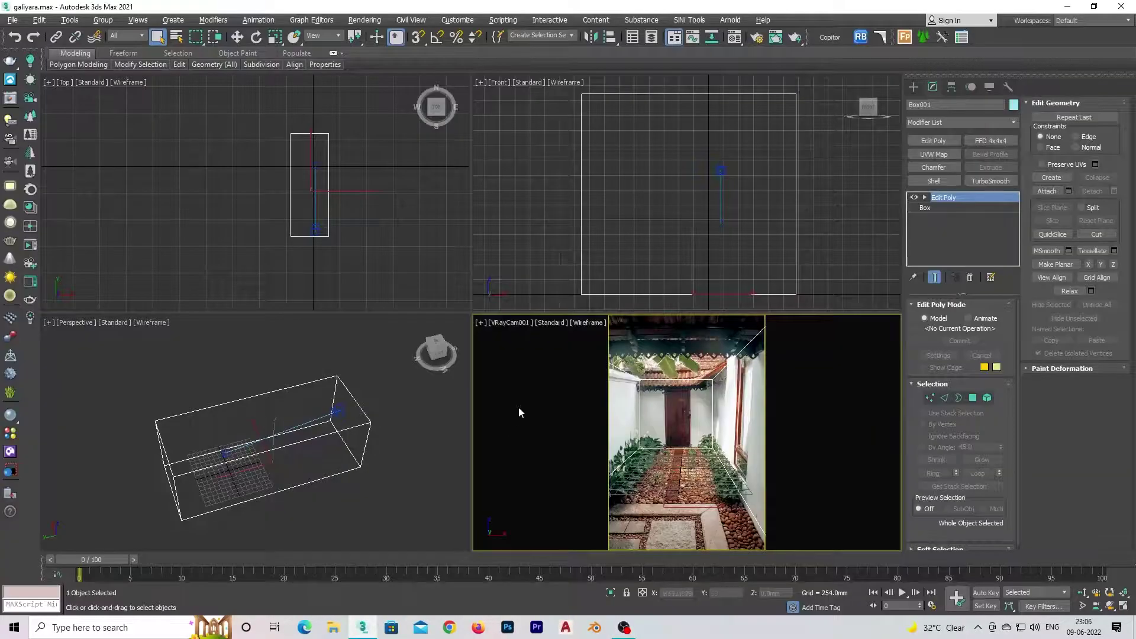
- Connect new edges across the box and scale the selected vertices to 37% along Y
left_click_drag(470, 311, 469, 84)
mouse_move(460, 418)
middle_mouse_down("alt")
mouse_move(378, 366)
mouse_move(346, 372)
mouse_move(429, 340)
middle_mouse_up("alt")
scroll(346, 373, "up", 3)
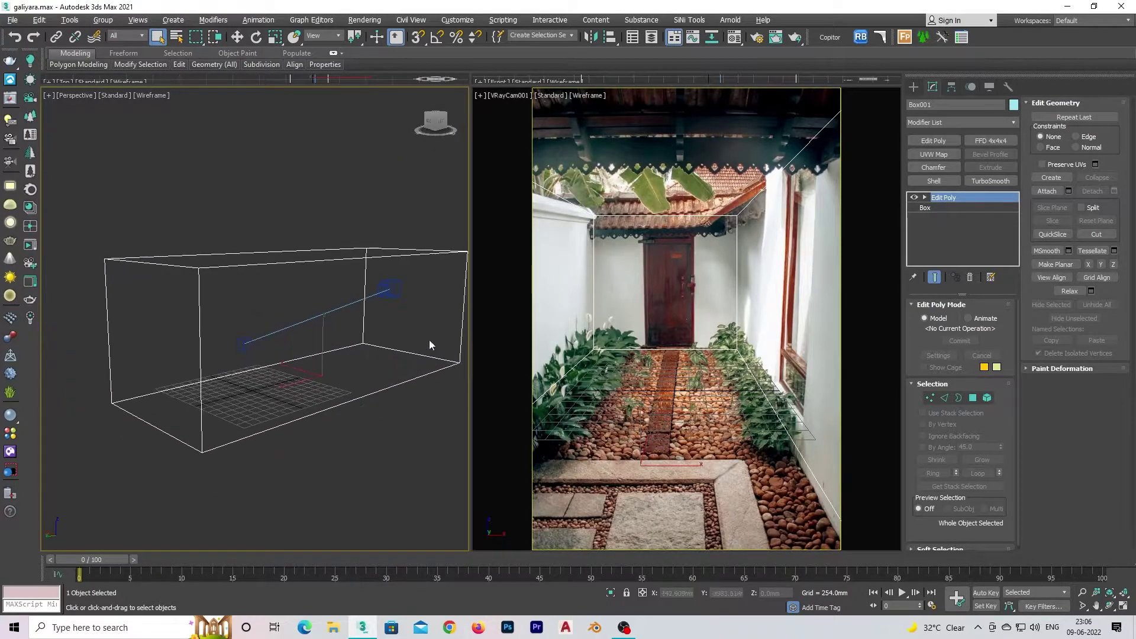
key("2")
right_click(329, 421)
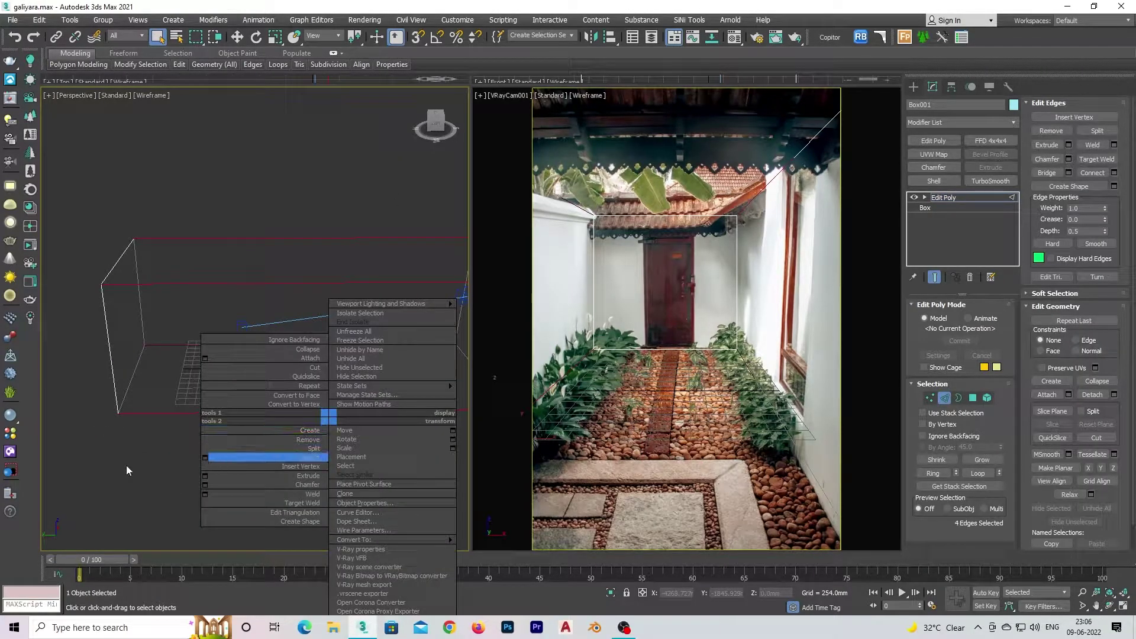
left_click(205, 459)
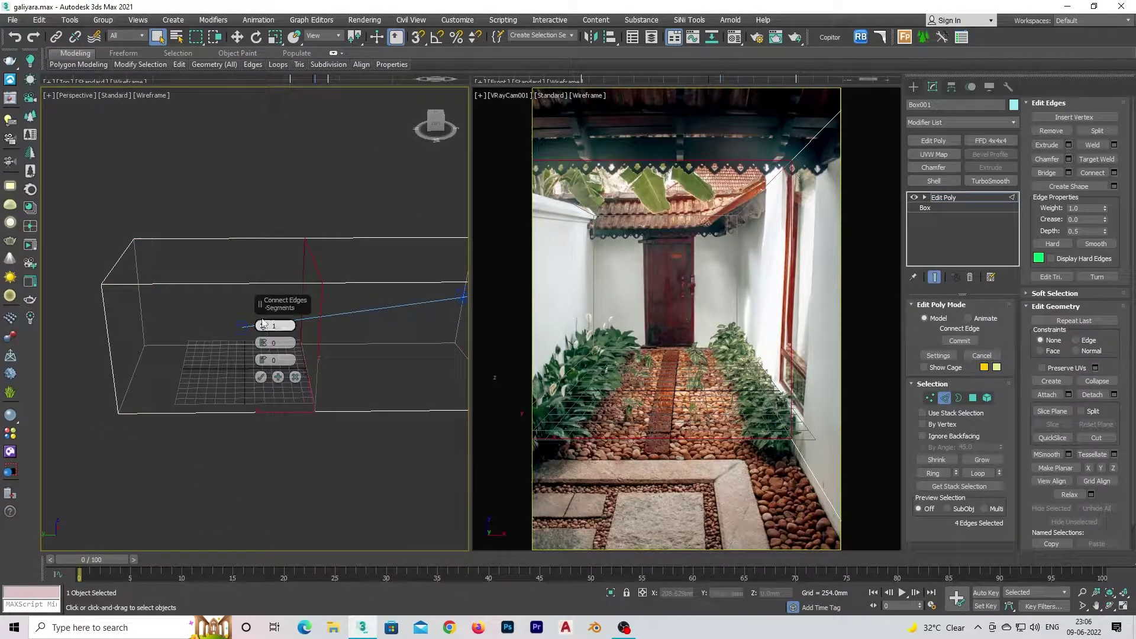
left_click(261, 377)
key("1")
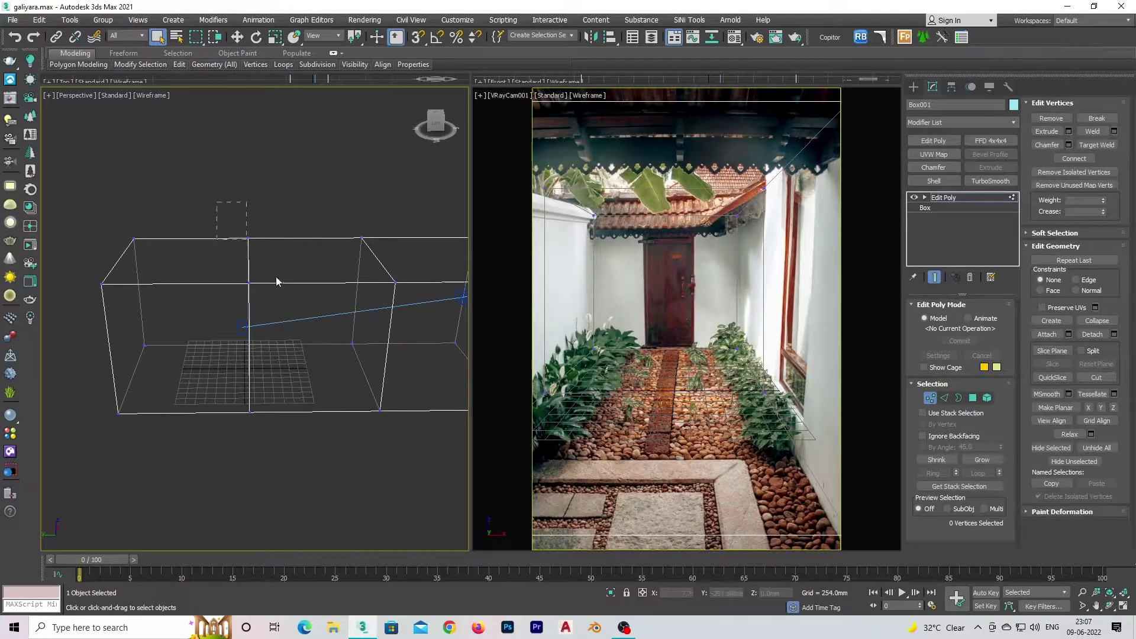
key("r")
mouse_move(285, 319)
left_mouse_down()
mouse_move(328, 334)
mouse_move(259, 319)
left_mouse_up()
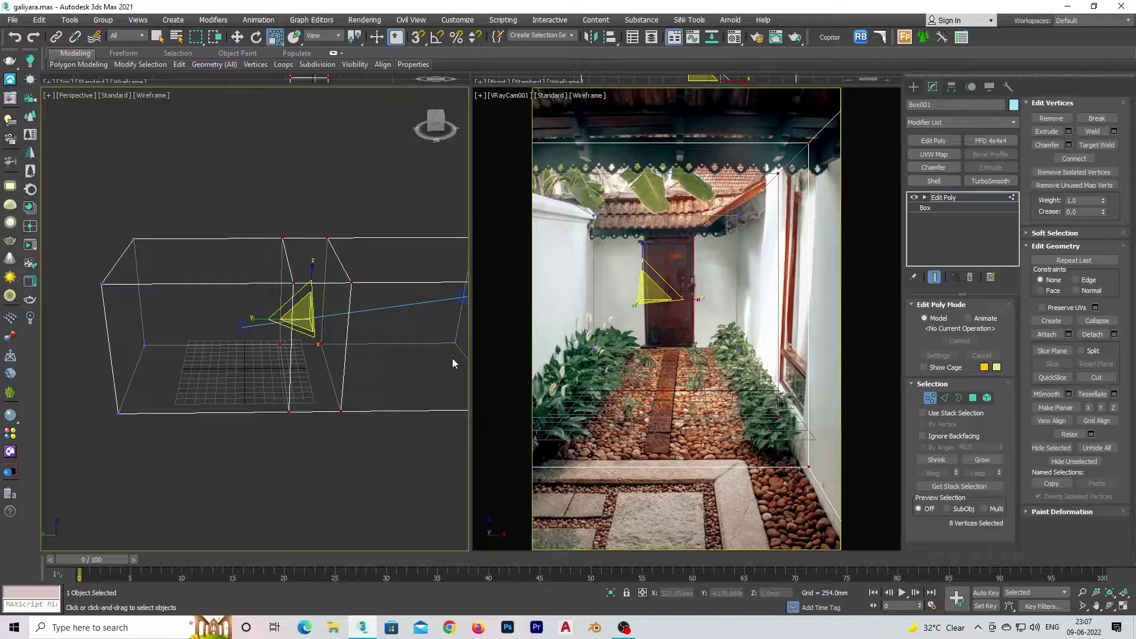
- Add another connecting edge loop and shift it slightly to the right
middle_click_drag(385, 381, 260, 407, "alt")
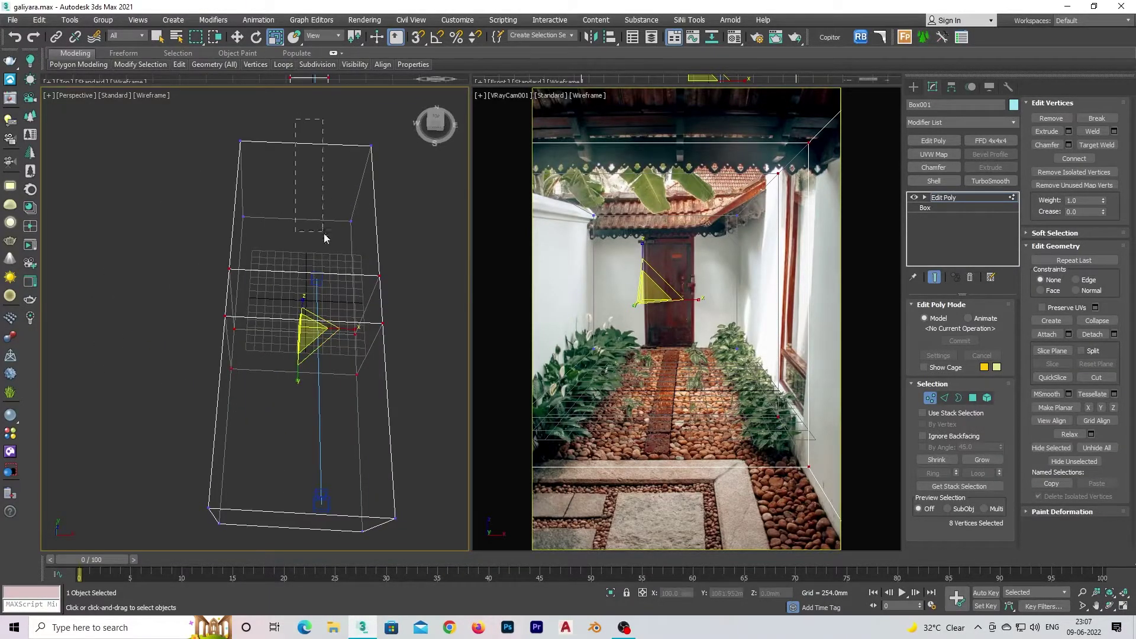
left_click(944, 398)
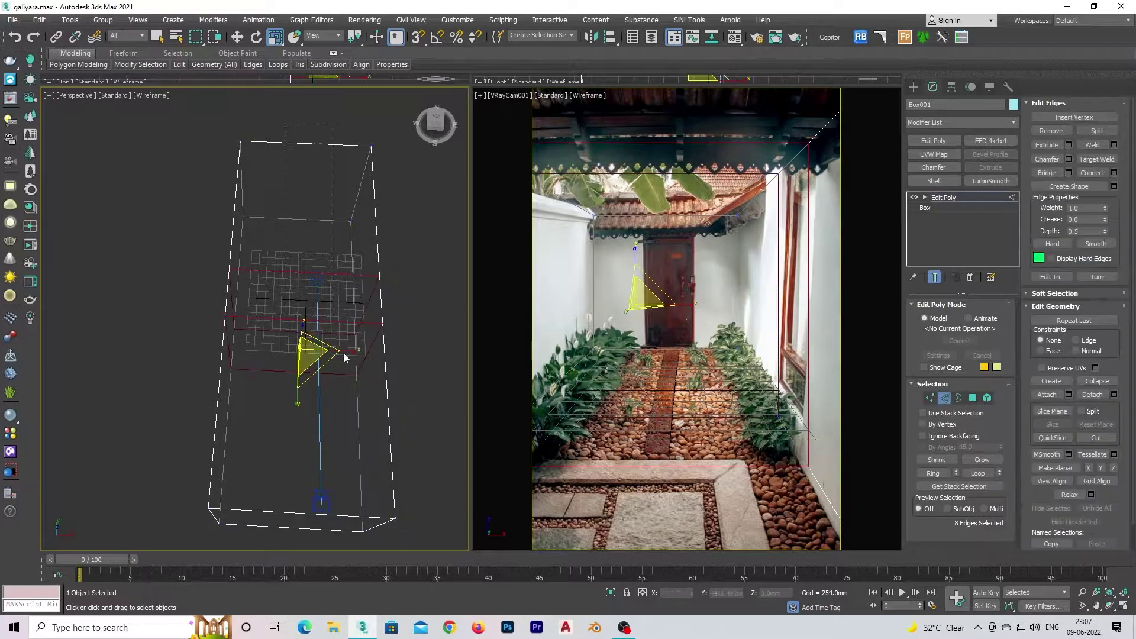
right_click(421, 355)
left_click(296, 390)
left_click(265, 379)
key("w")
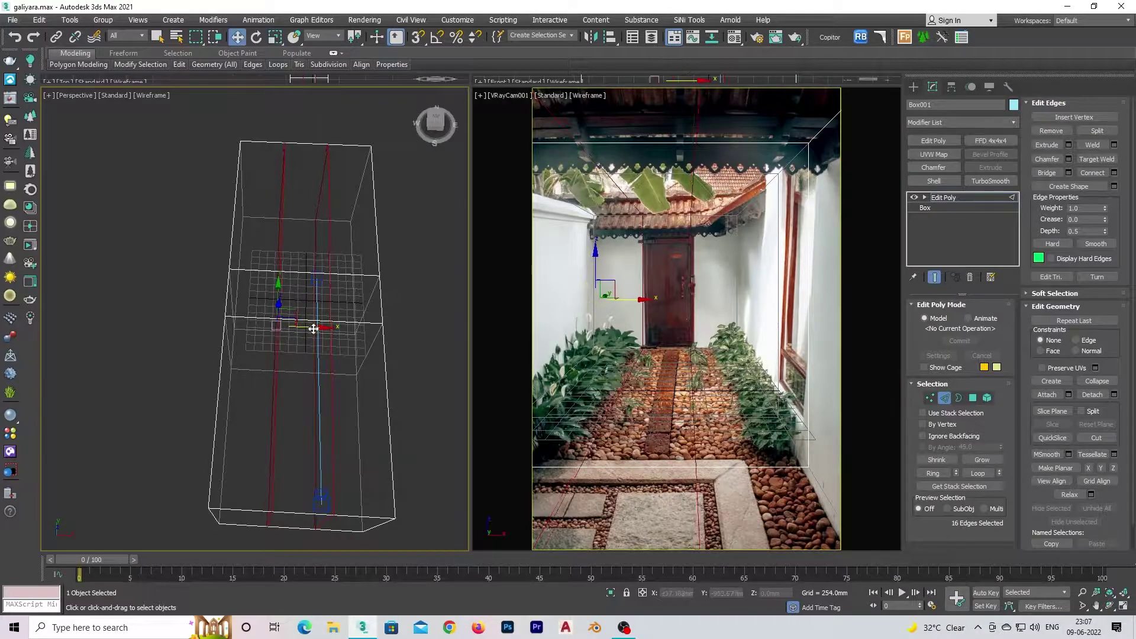
left_click_drag(314, 329, 317, 329)
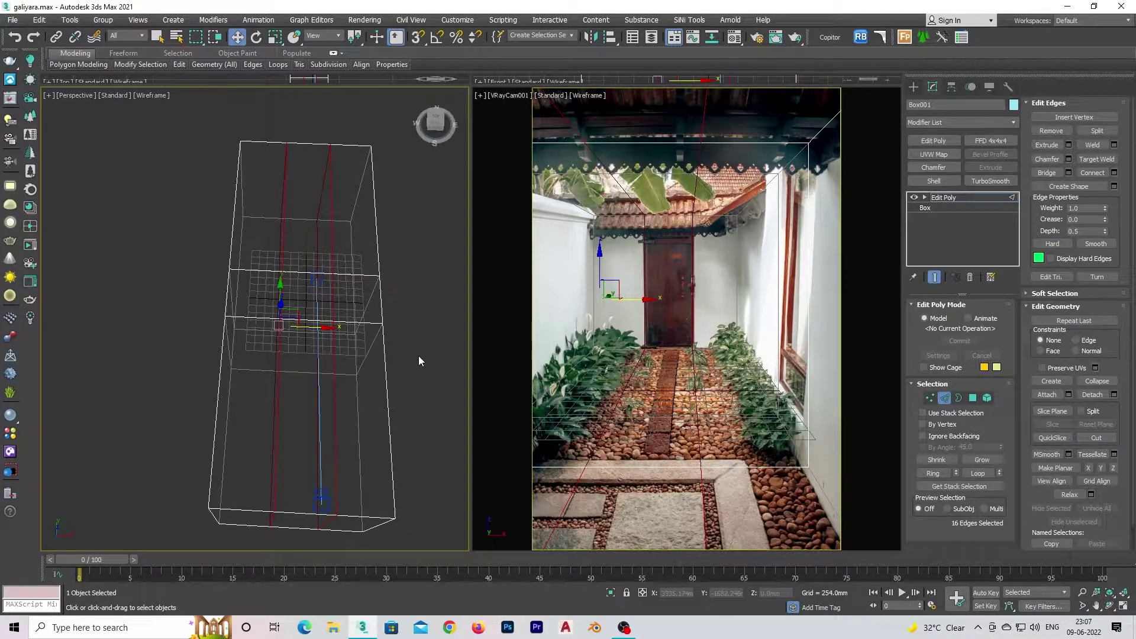
- In front view, add horizontal edge loops, raising the upper and lowering the bottom loop
key("f")
scroll(418, 356, "down", 2)
right_click(208, 344)
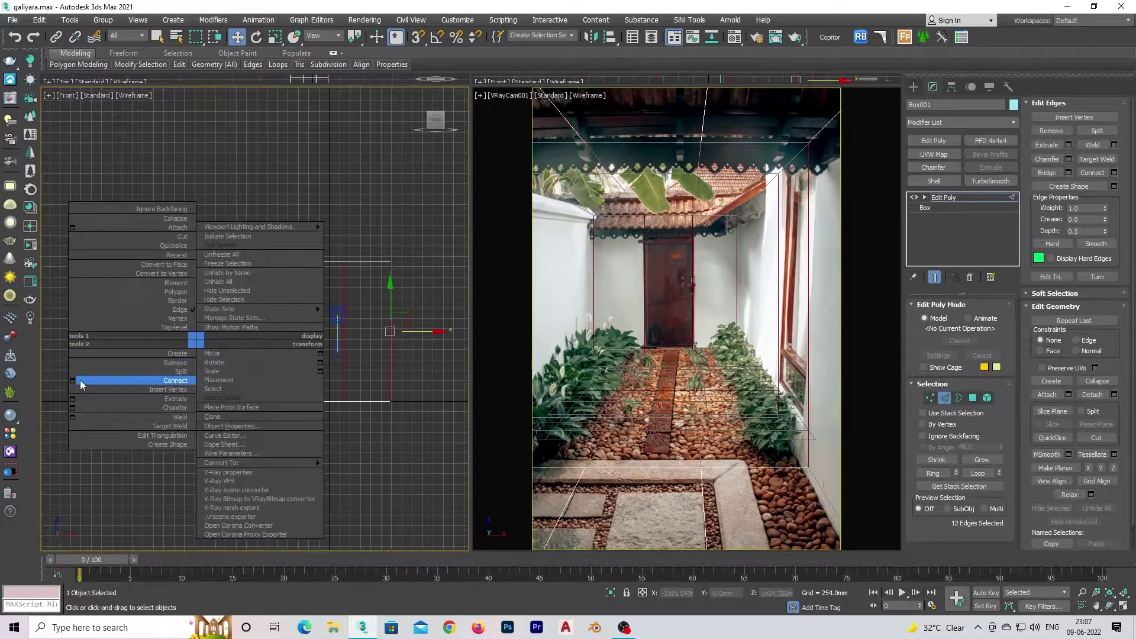
left_click(73, 380)
left_click(260, 377)
left_click_drag(323, 281, 324, 259)
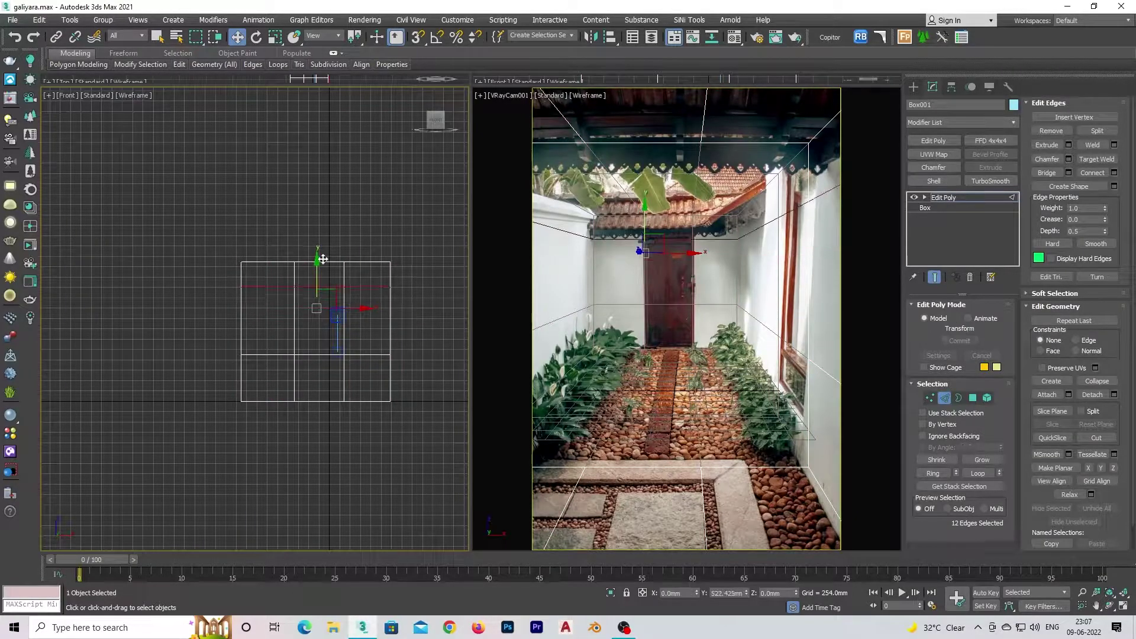
left_click(315, 354)
left_click_drag(318, 355, 331, 382)
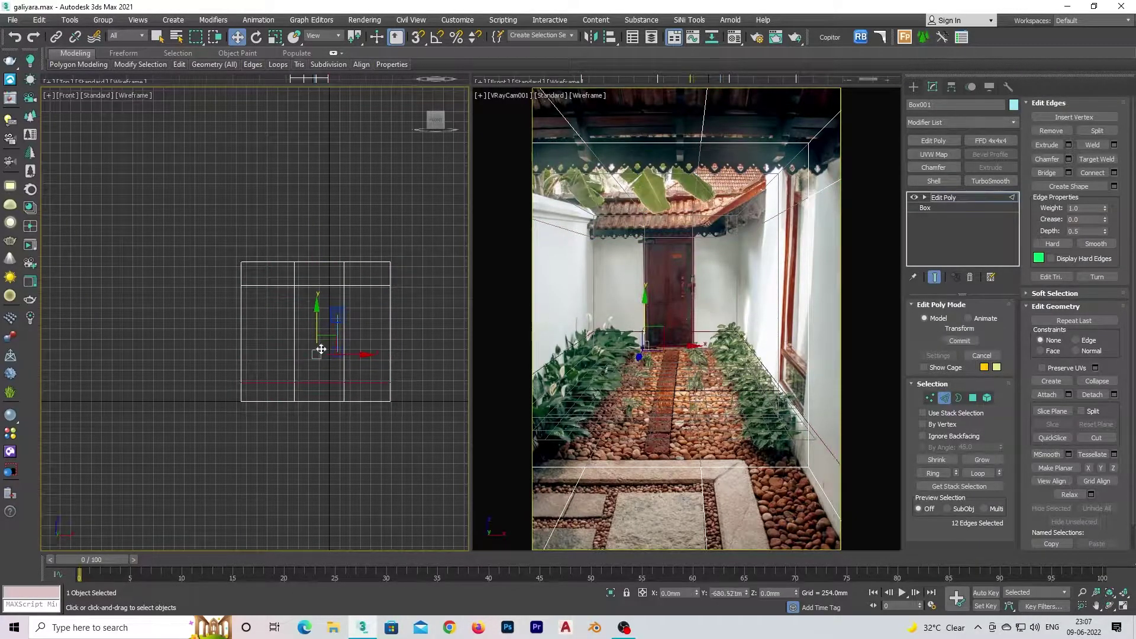
left_click(740, 382)
key("alt+w")
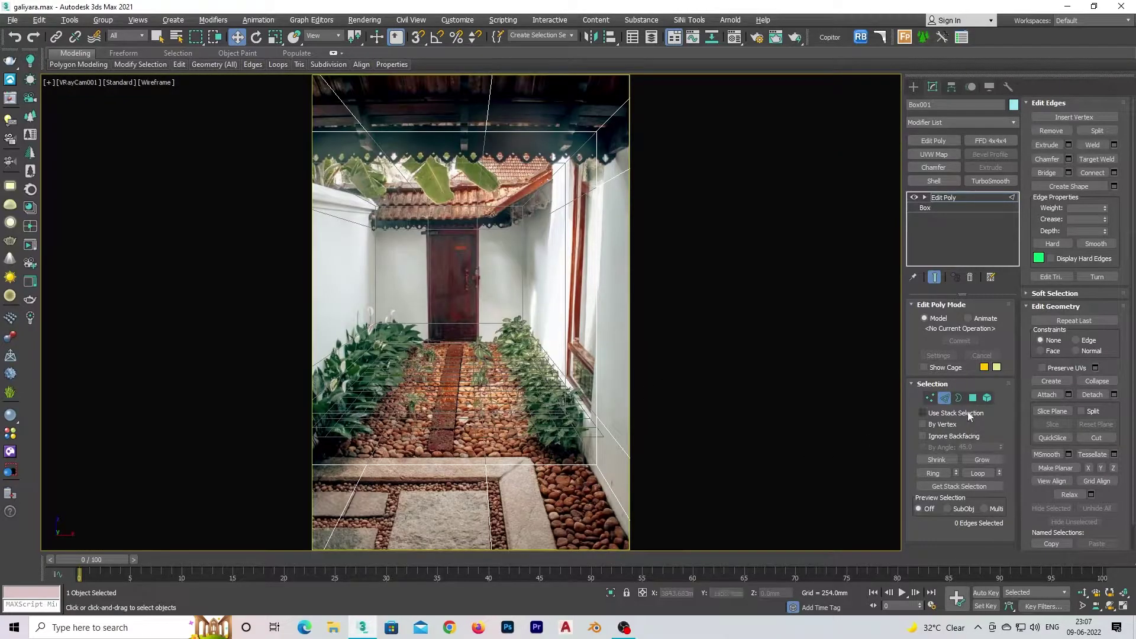
- Move the 16 right-wall vertices along X onto the photo's right wall
middle_click_drag(580, 483, 591, 489)
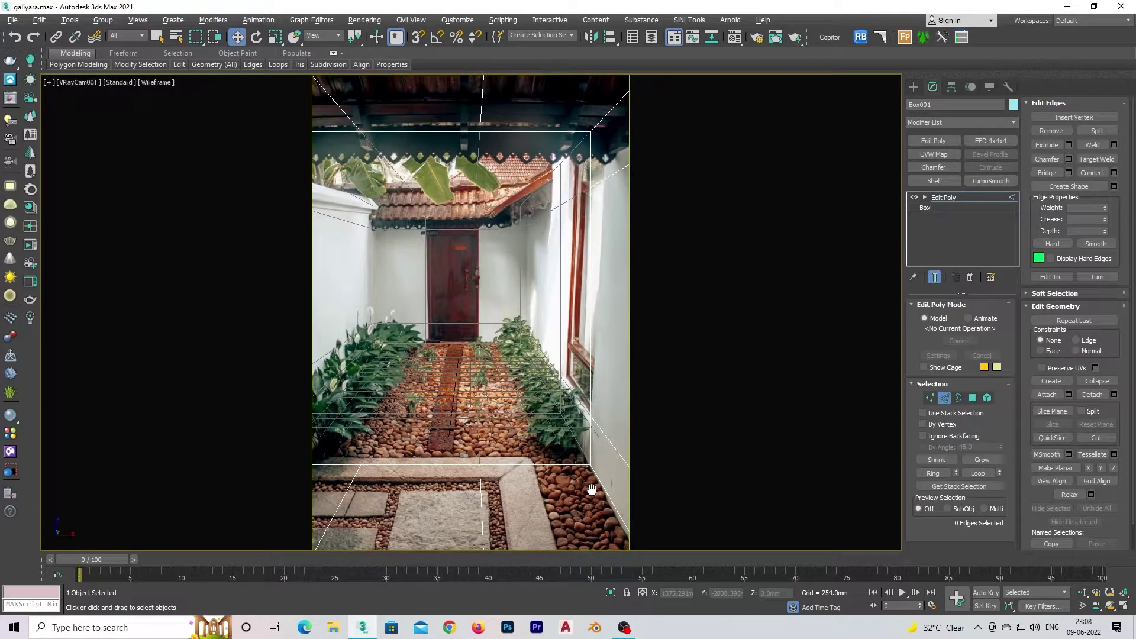
left_click(930, 398)
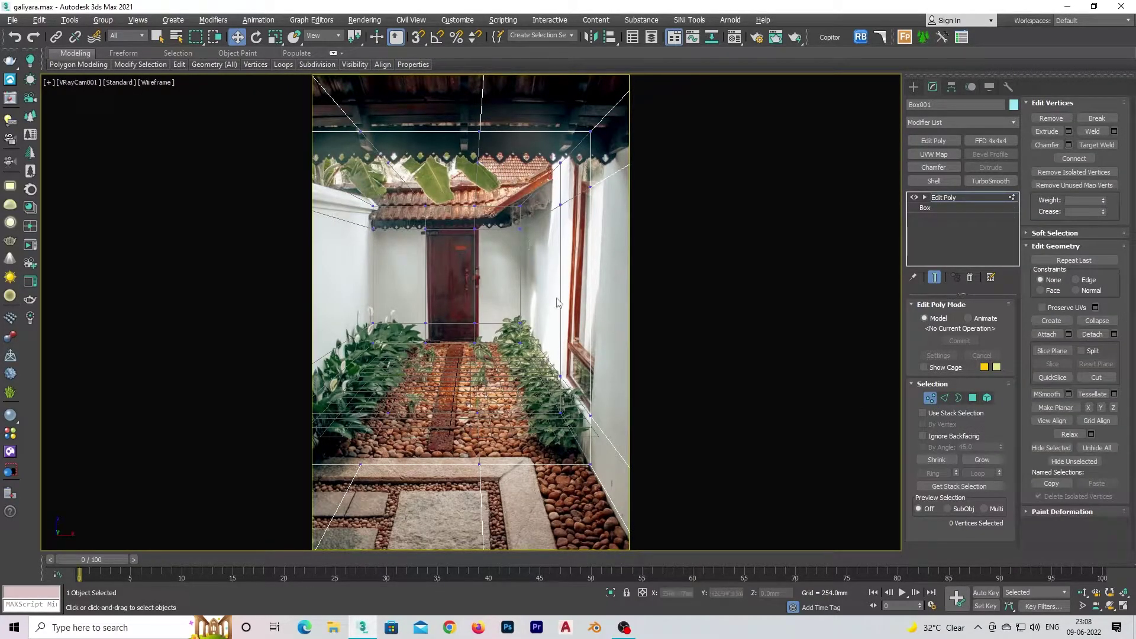
key("t")
left_click_drag(675, 544, 675, 543)
key("c")
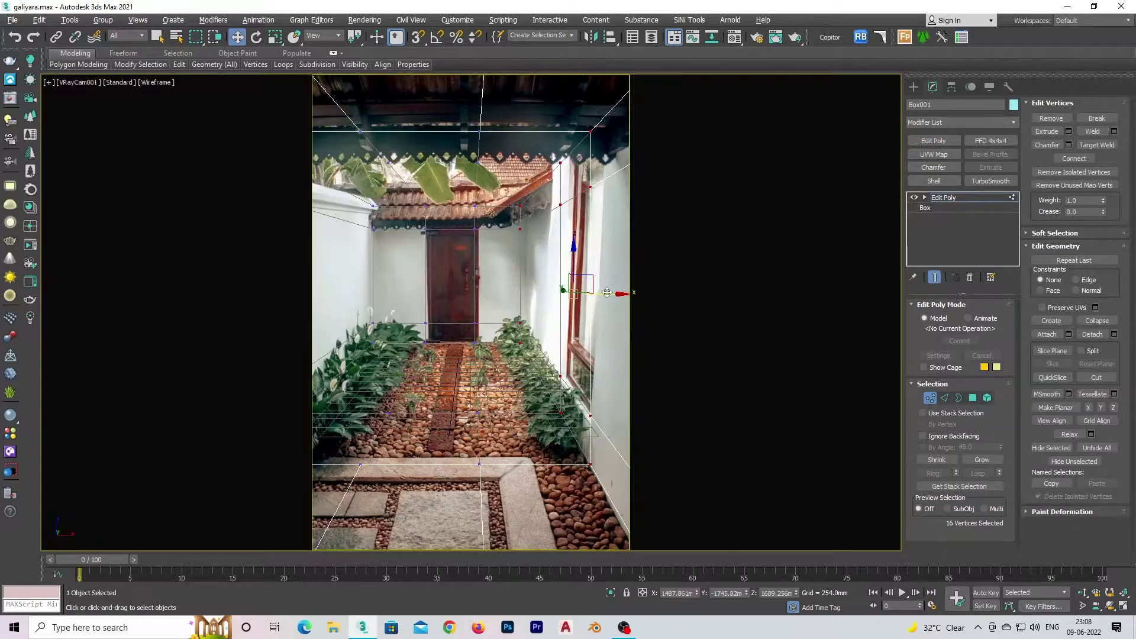
left_click_drag(610, 294, 627, 301)
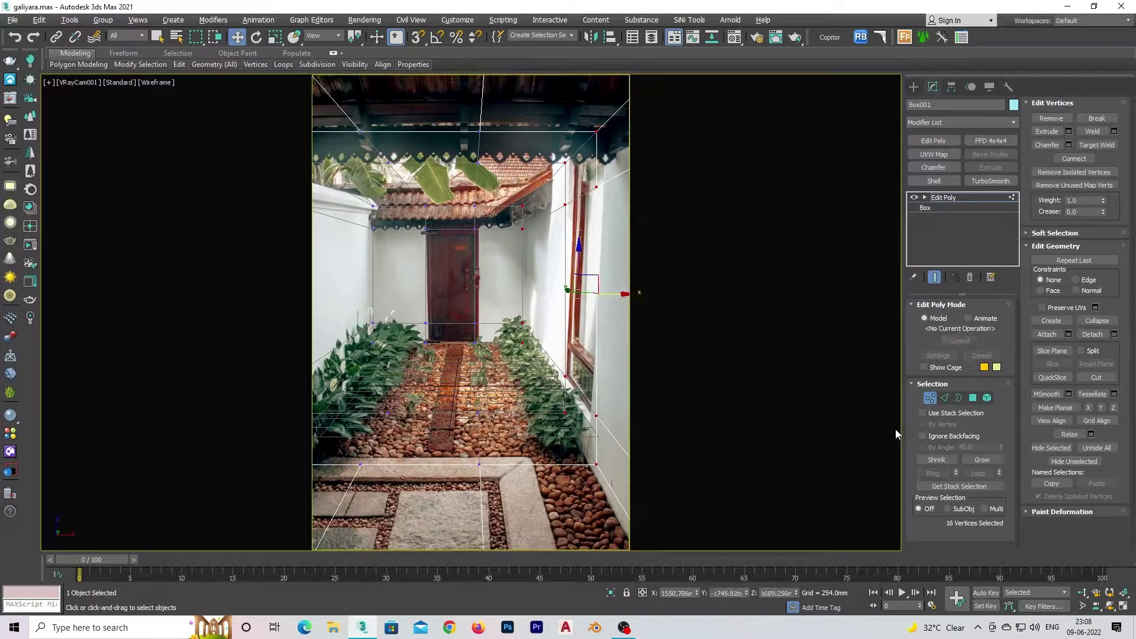
- Check the right-wall and door polygons, then exit sub-object editing
left_click(973, 398)
left_click(584, 337)
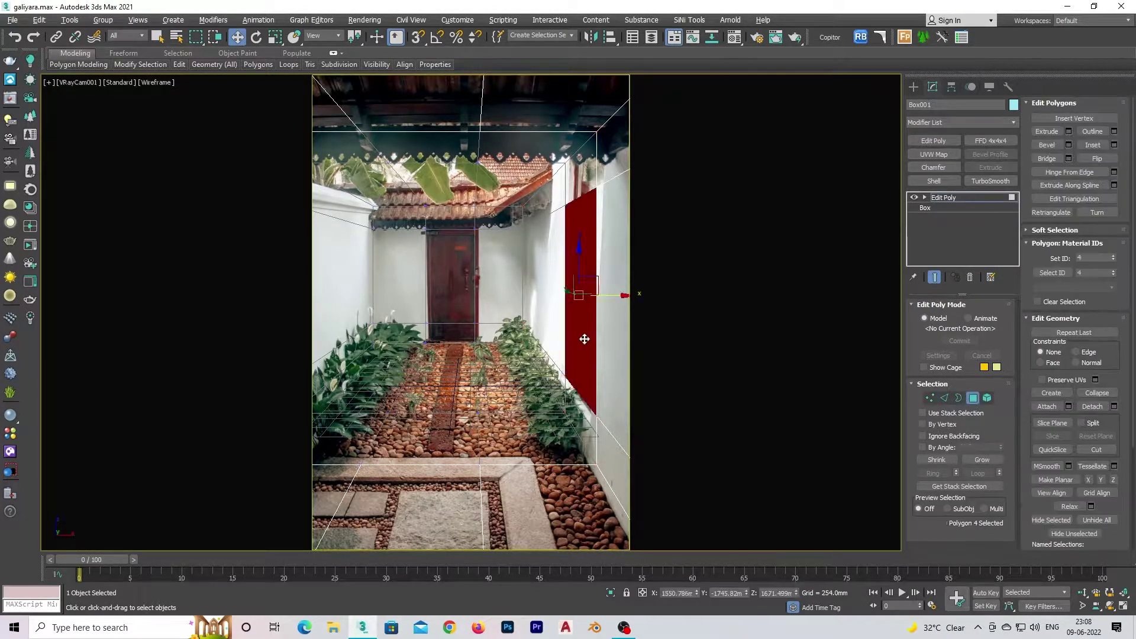
left_click(584, 338)
left_click(447, 290)
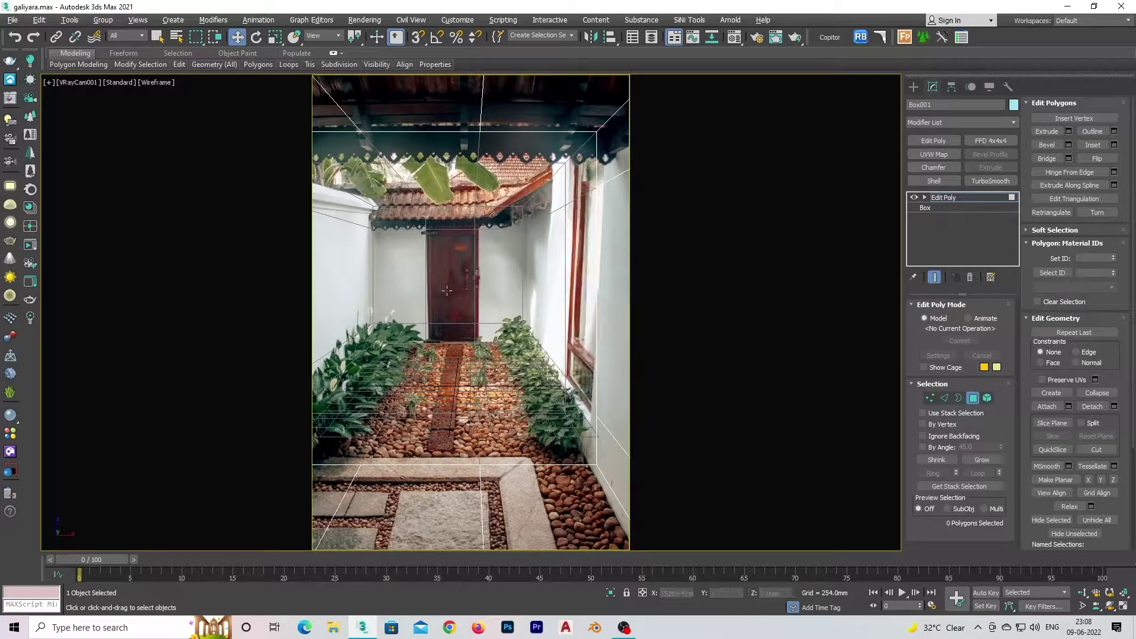
left_click(458, 332)
left_click(458, 336)
left_click(984, 199)
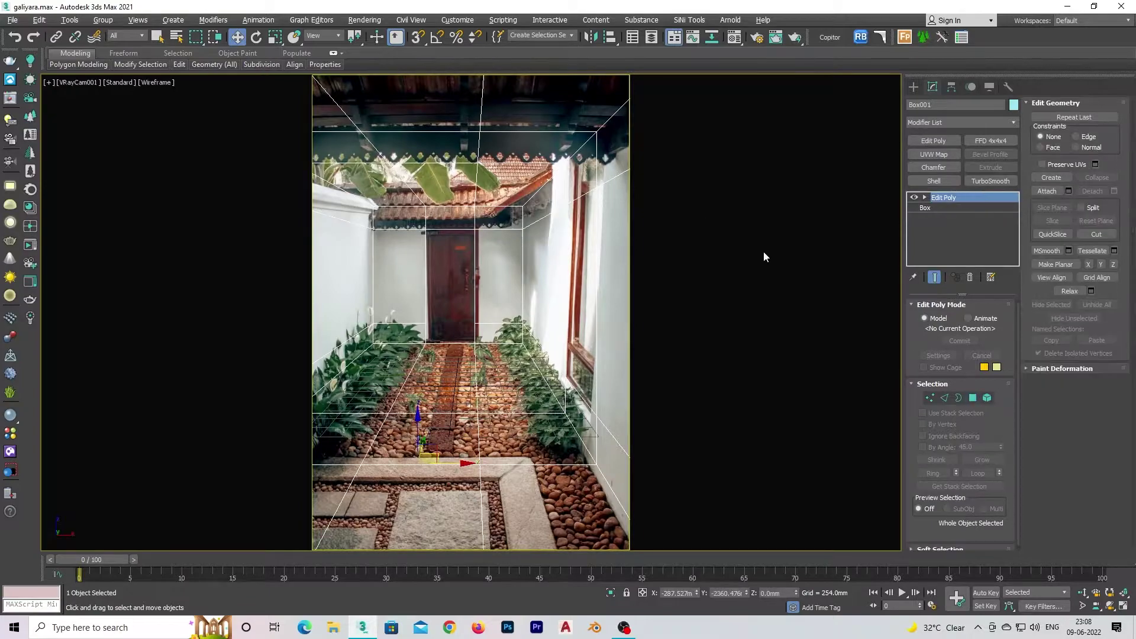
- Draw a closed line outline around the front paving slab area
left_click(914, 87)
left_click(937, 168)
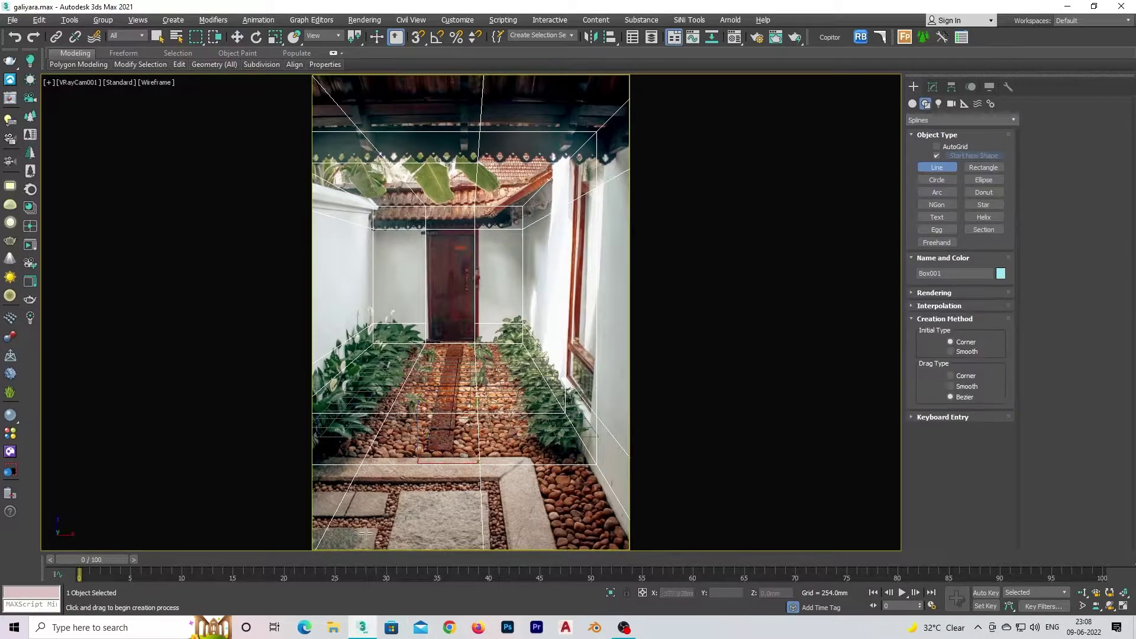
left_click(313, 479)
left_click(501, 479)
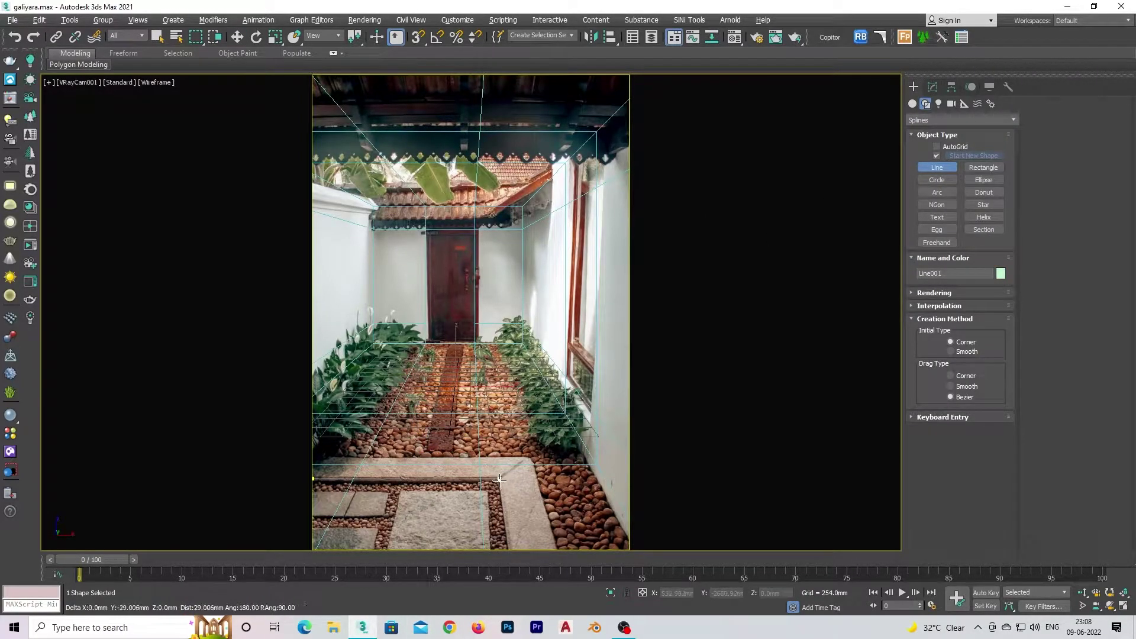
left_click(561, 556)
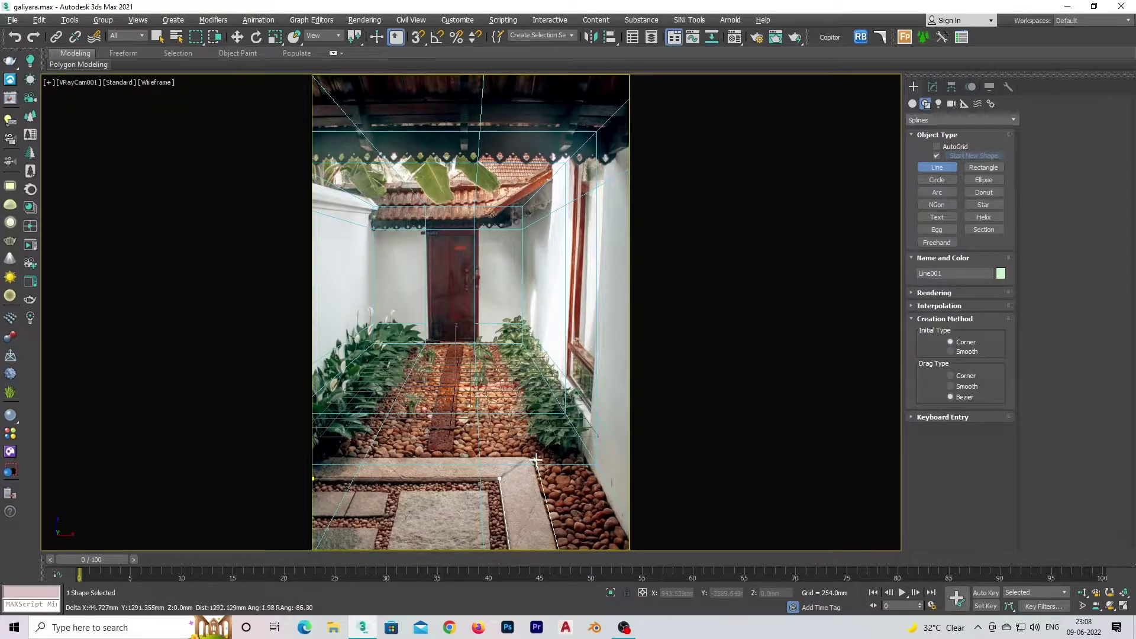
left_click(530, 456)
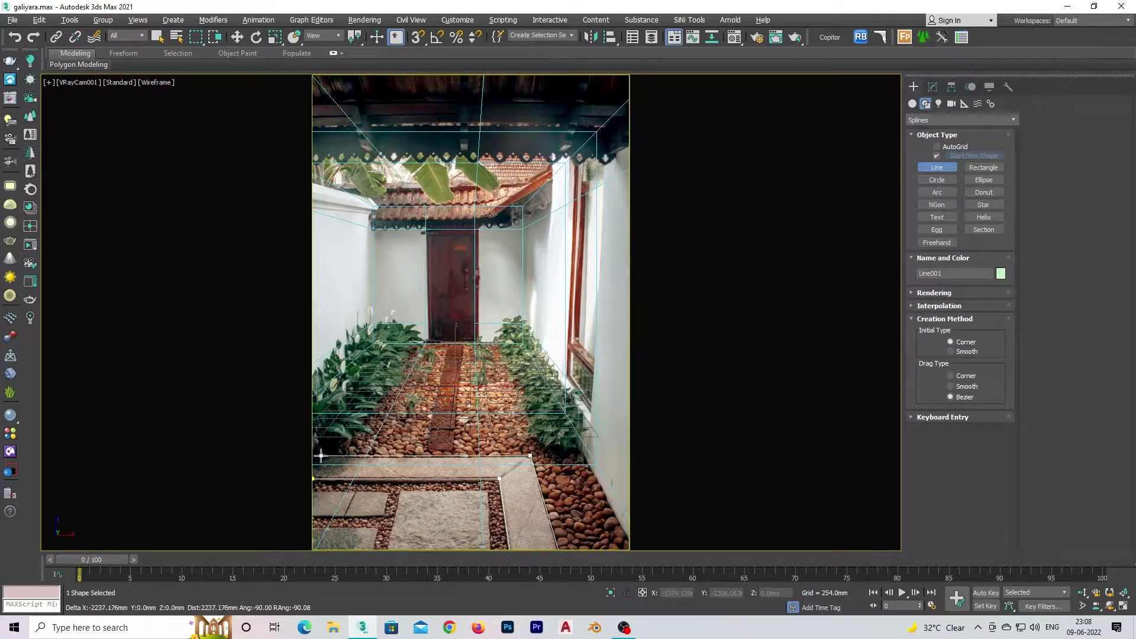
left_click(313, 478)
left_click(548, 325)
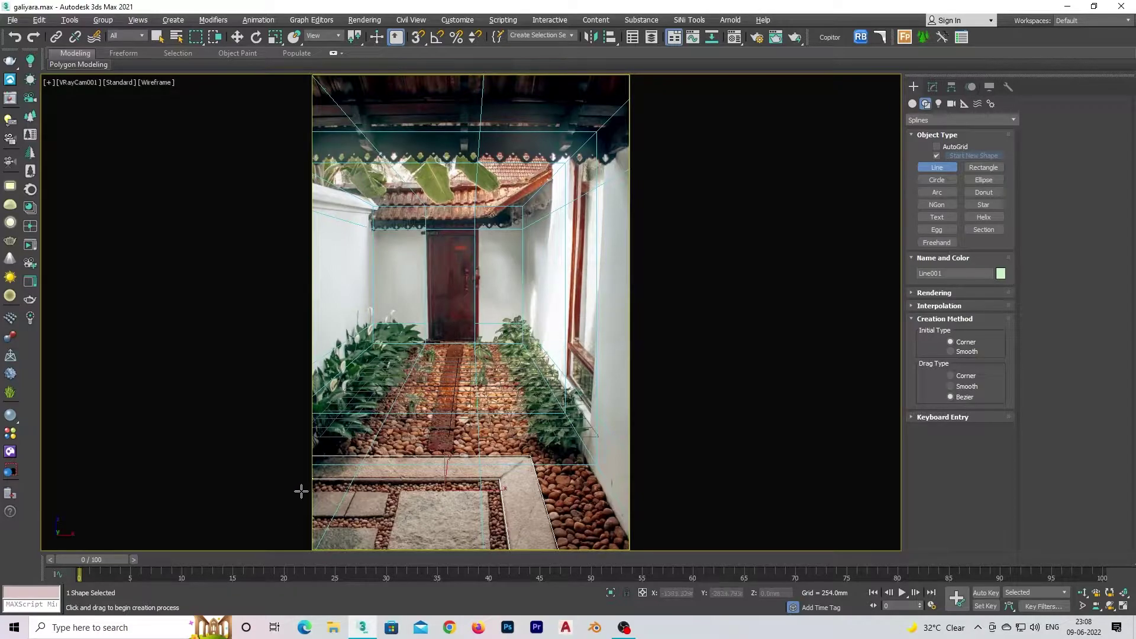
- Trace closed outlines of the lower-left and bottom-left paving slabs
left_click(312, 491)
left_click(390, 492)
left_click(385, 517)
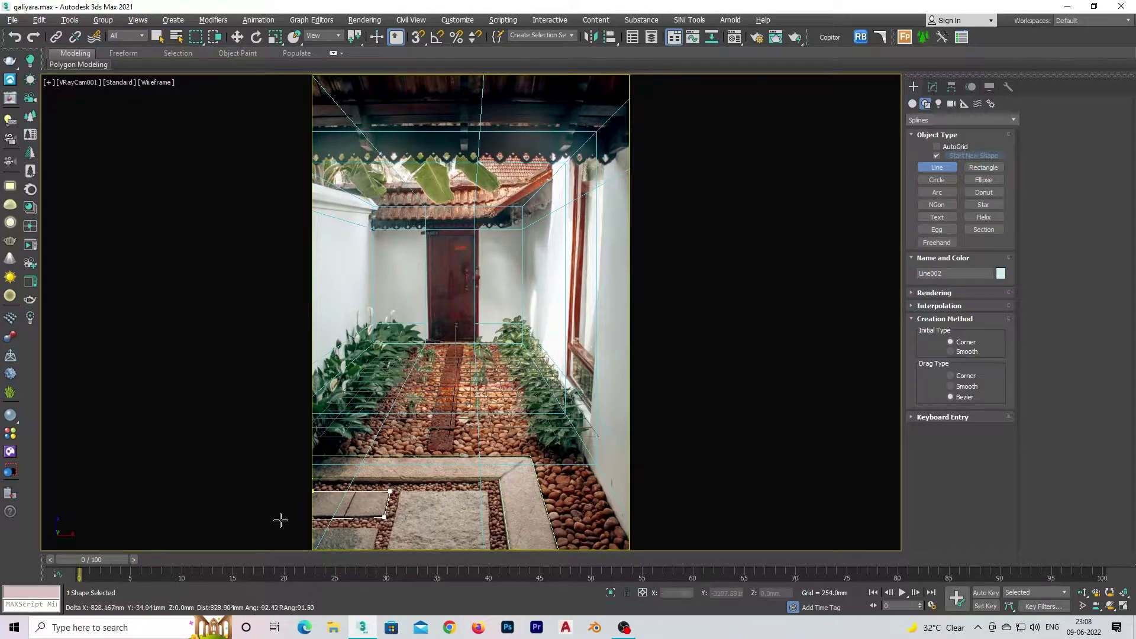
left_click(312, 517)
left_click(312, 491)
key("Return")
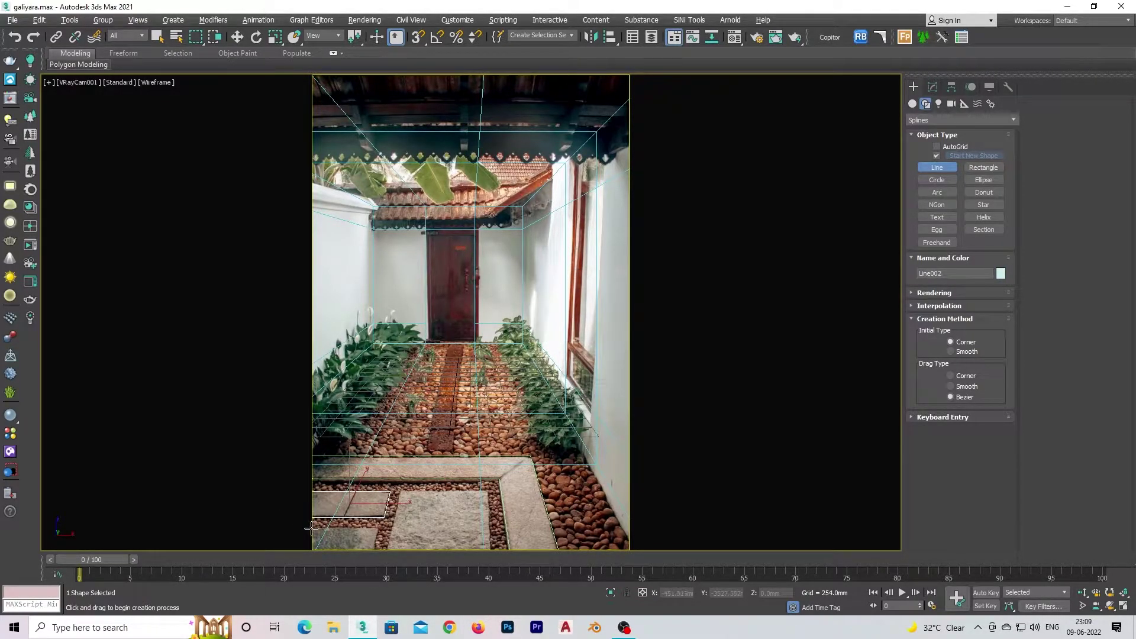
left_click(312, 528)
left_click(379, 528)
left_click(374, 548)
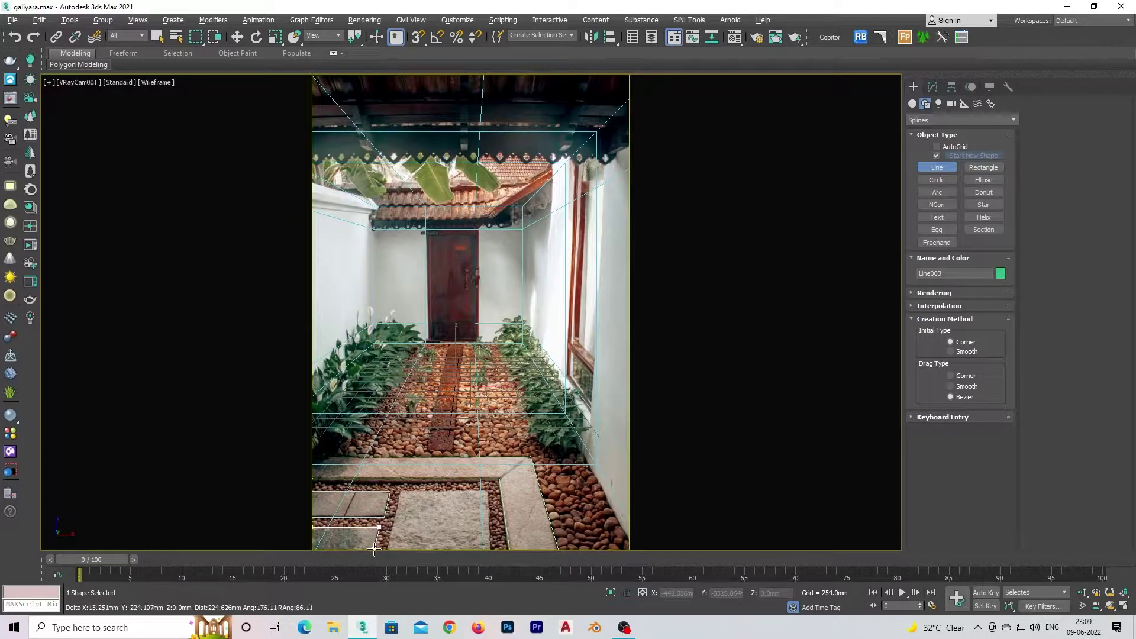
left_click(312, 548)
left_click(312, 528)
key("Return")
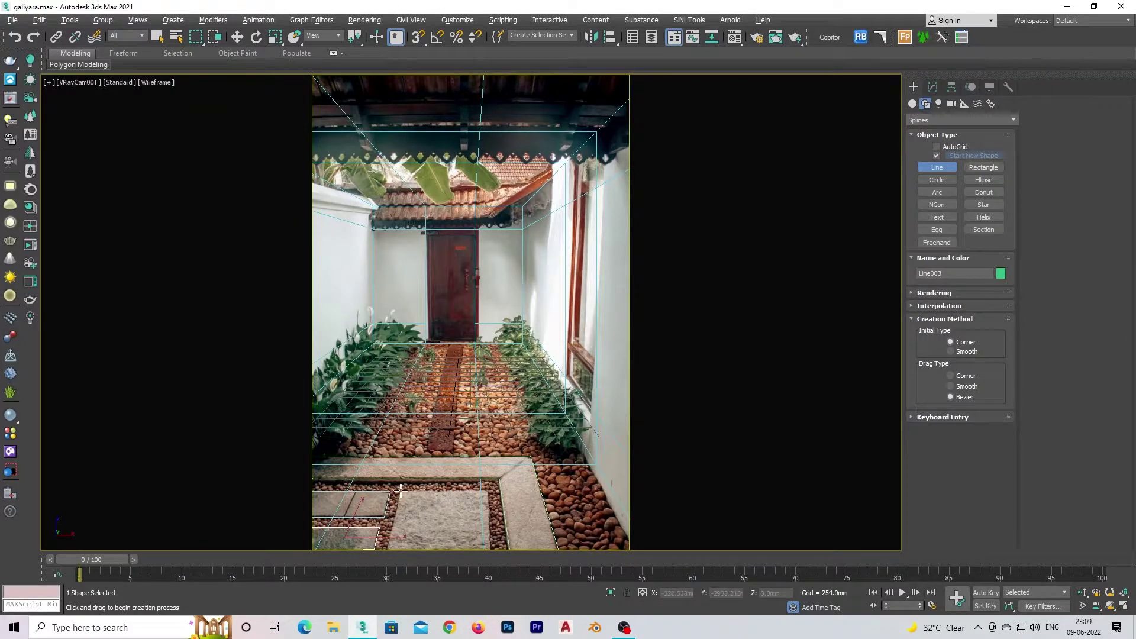
- Trace a closed outline of the large centre paving slab
left_click(400, 489)
left_click(488, 490)
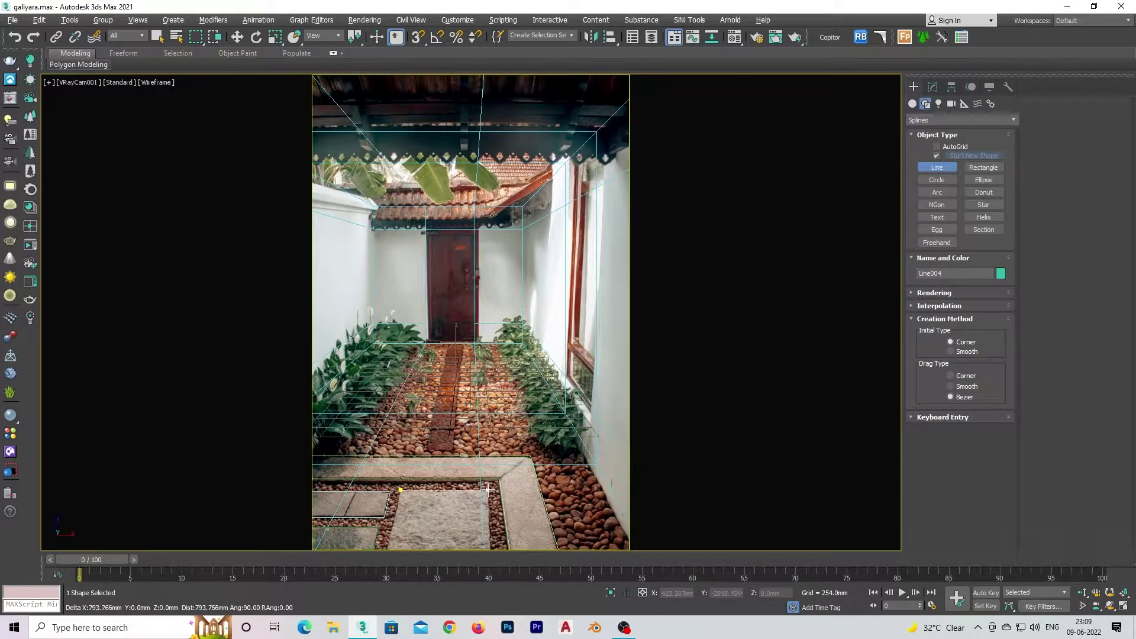
left_click(492, 548)
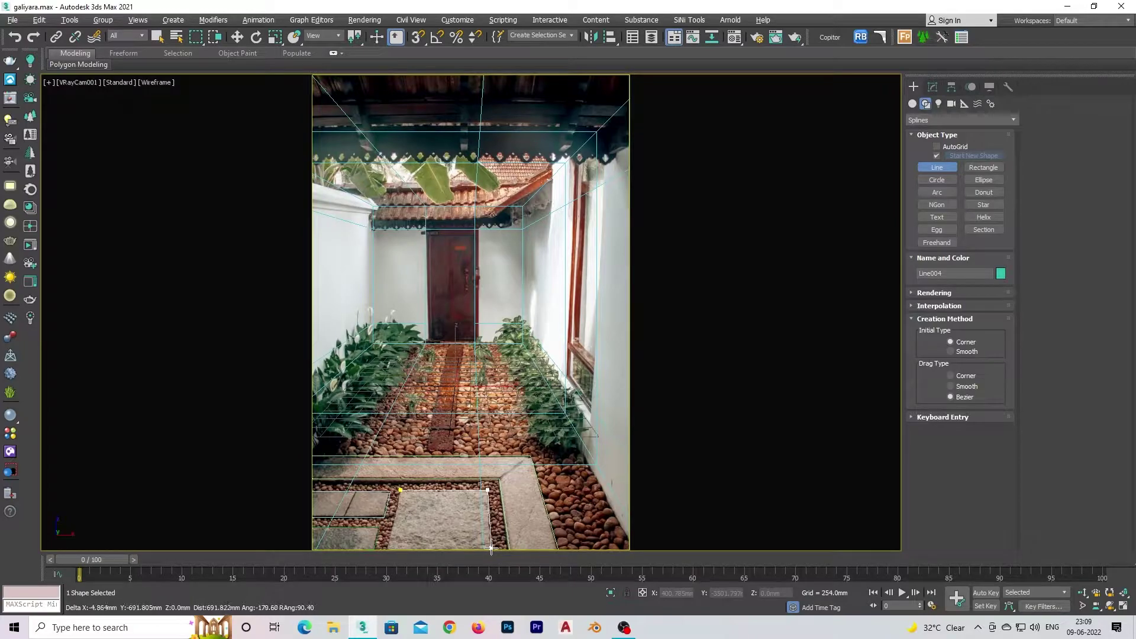
left_click(387, 548)
left_click(401, 489)
left_click(548, 323)
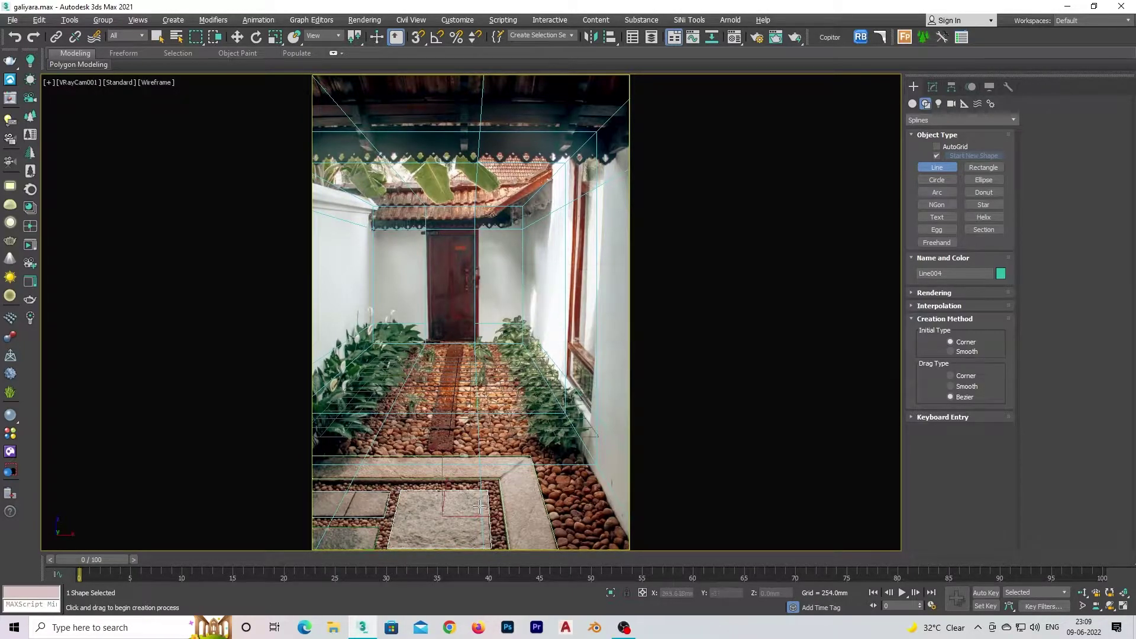
key("w")
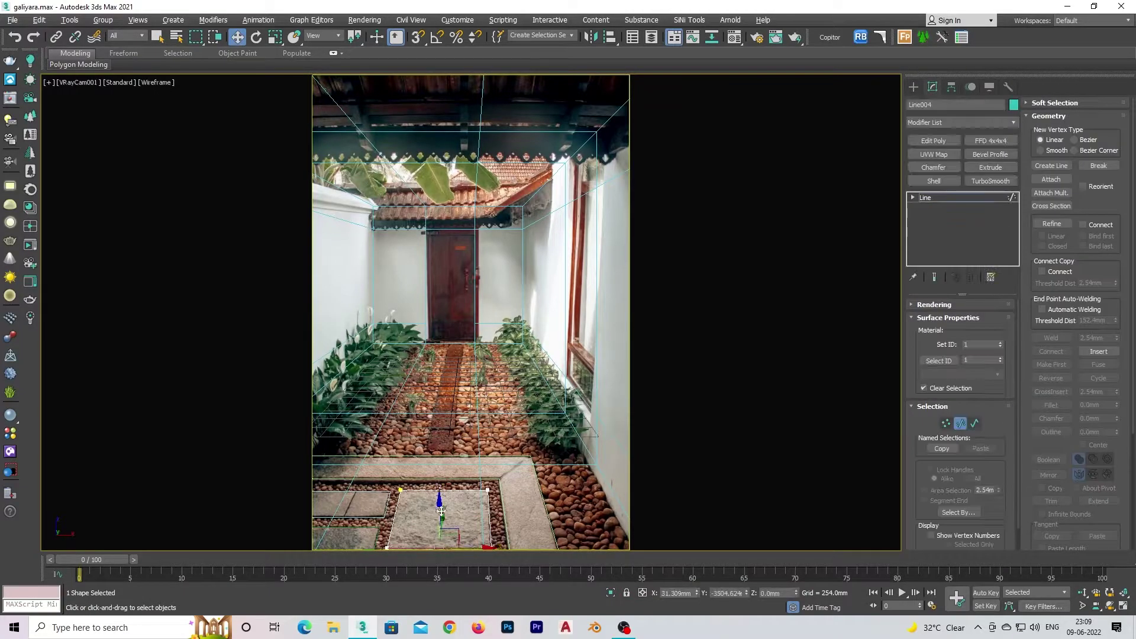
left_click(961, 423)
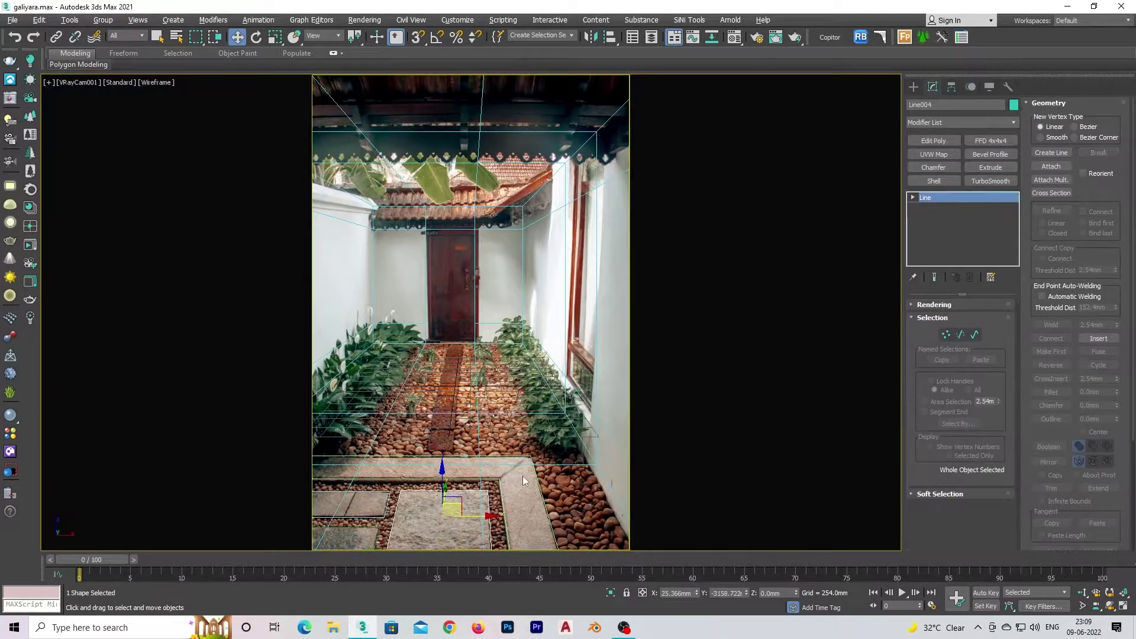
left_click(483, 231)
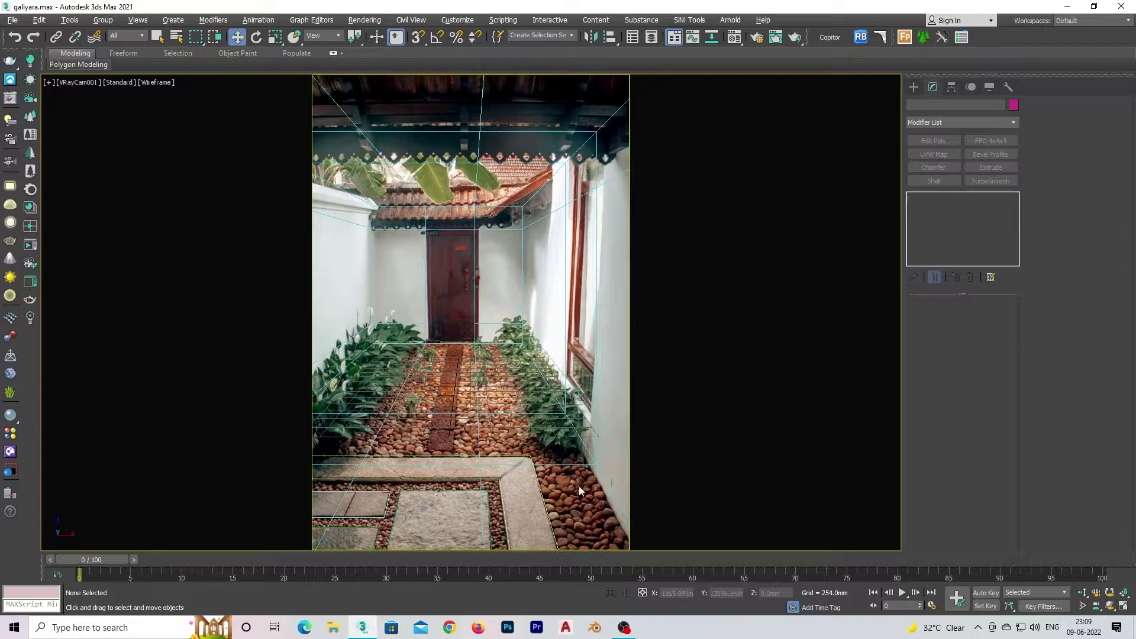
- Trace the central paving strip as closed spline Line005
left_click(914, 86)
left_click(937, 168)
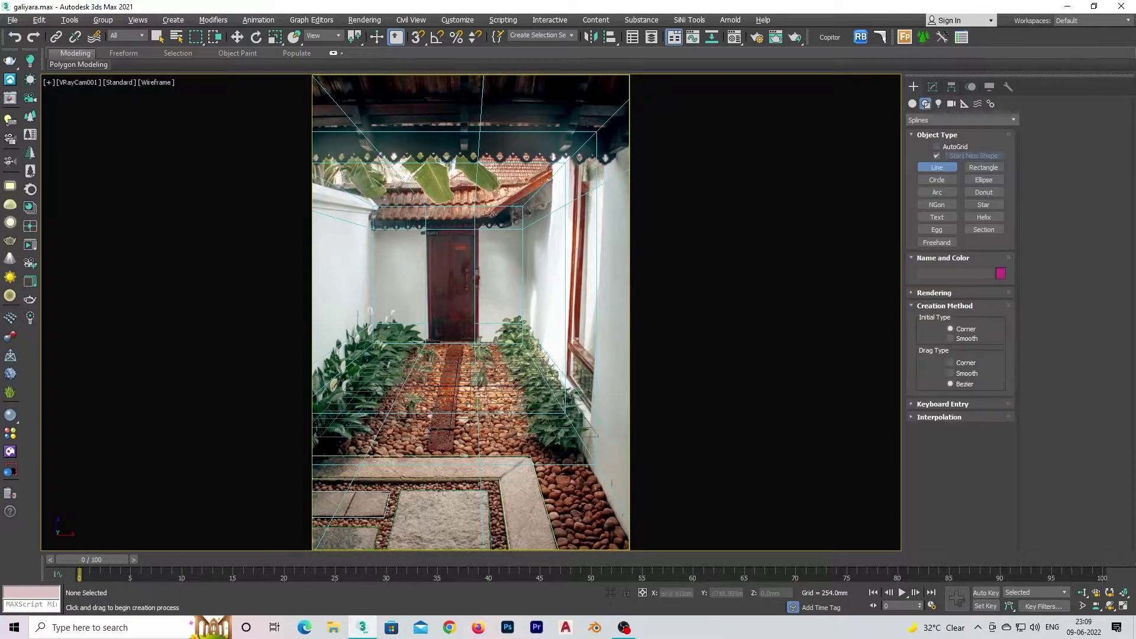
left_click(426, 449)
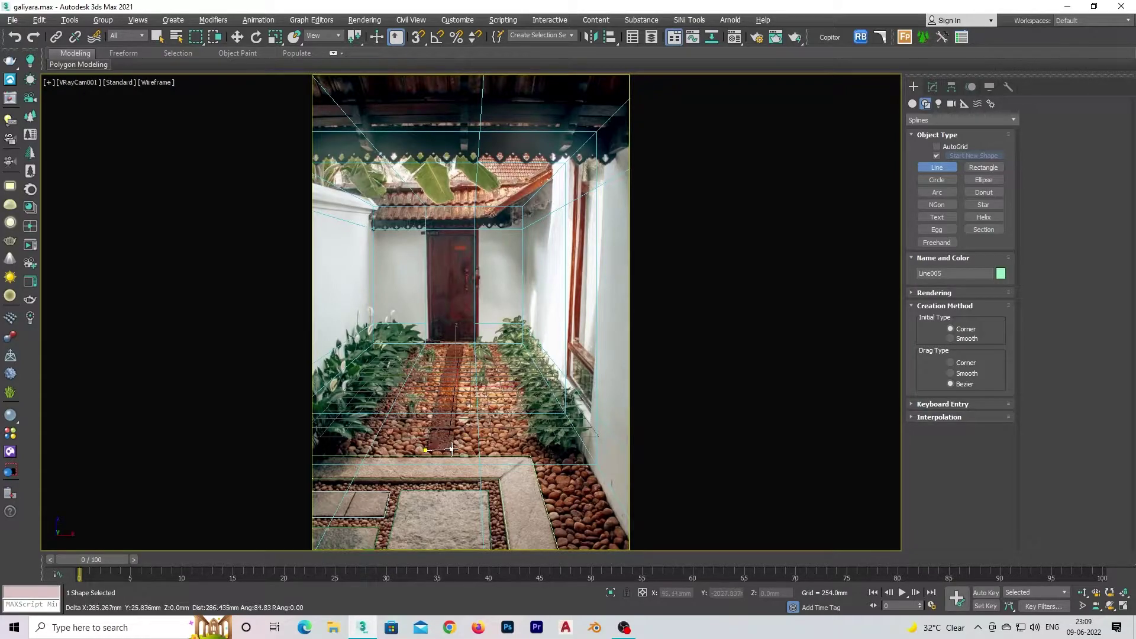
left_click(452, 449)
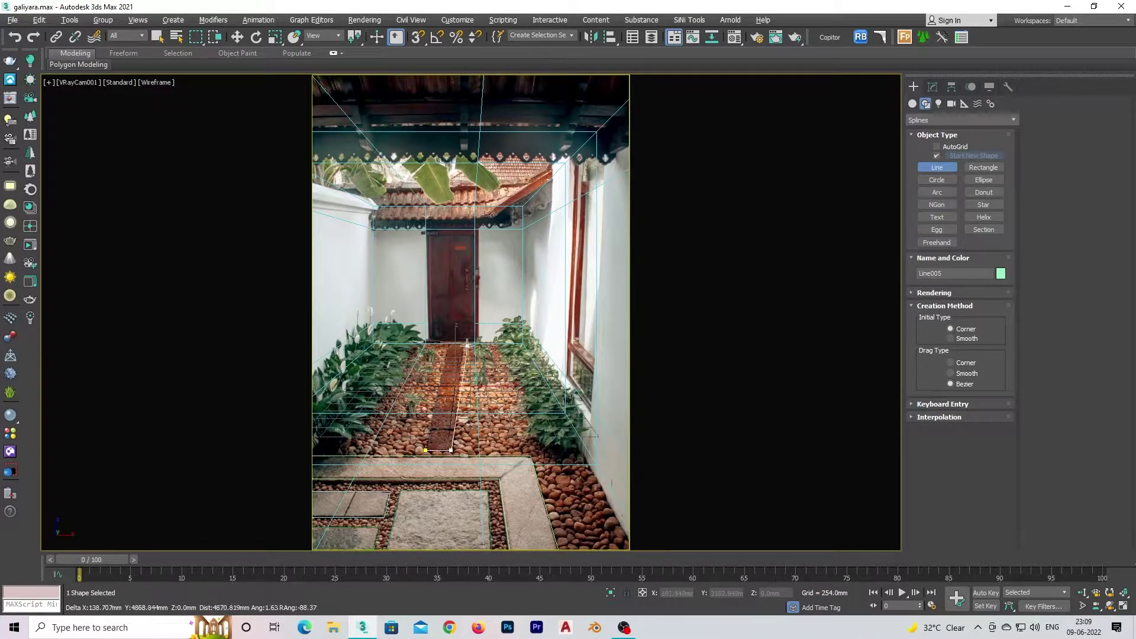
left_click(464, 340)
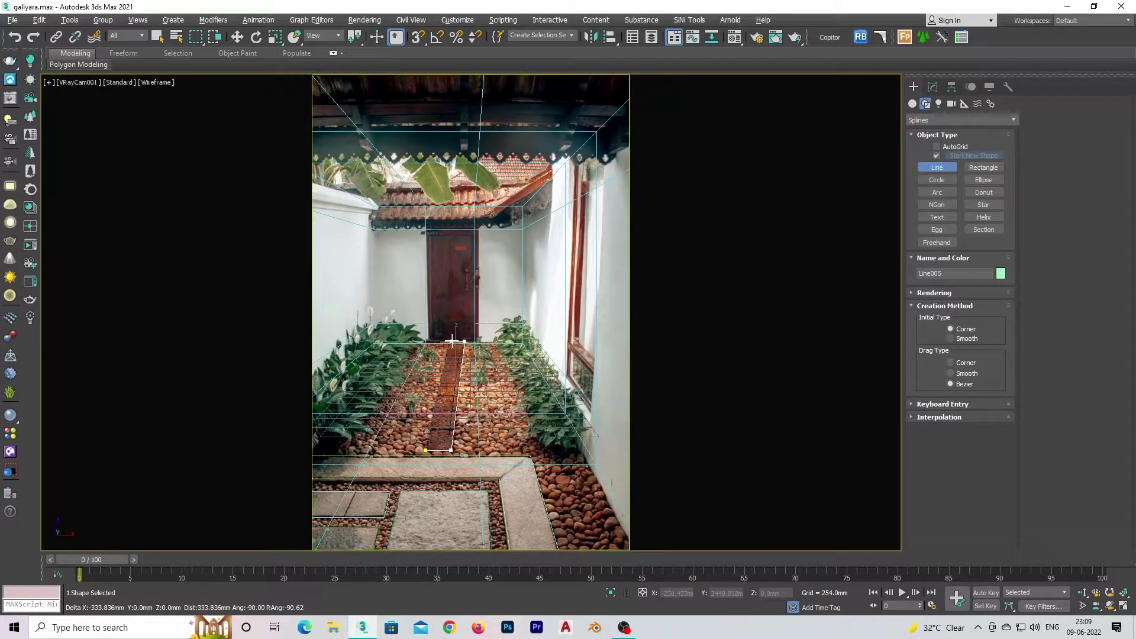
left_click(425, 449)
left_click(545, 323)
right_click(605, 508)
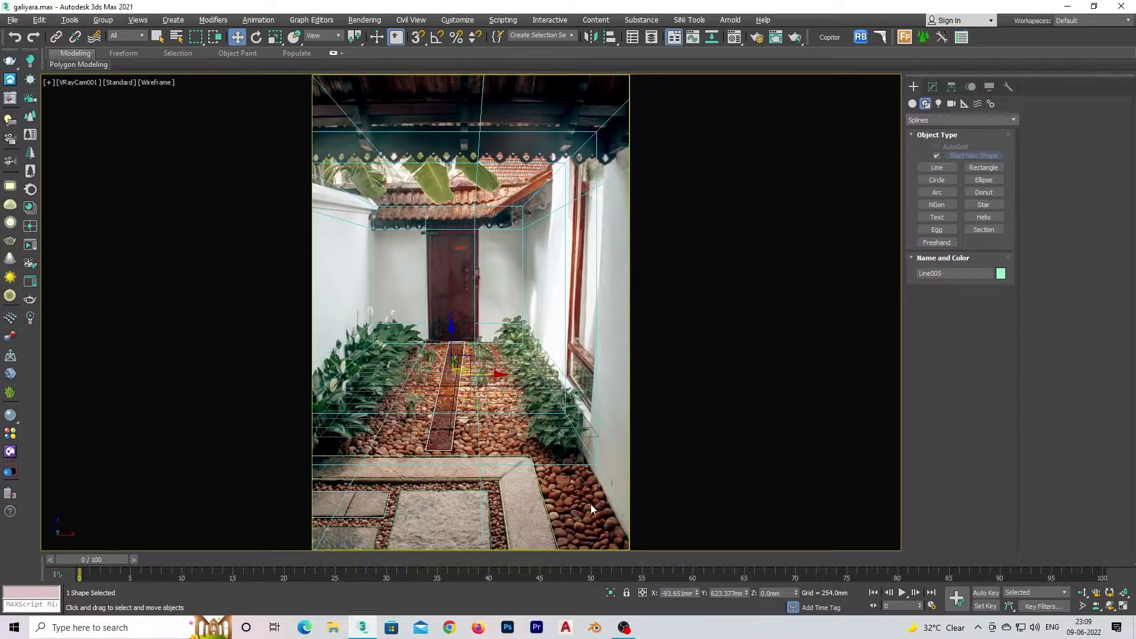
left_click(552, 520)
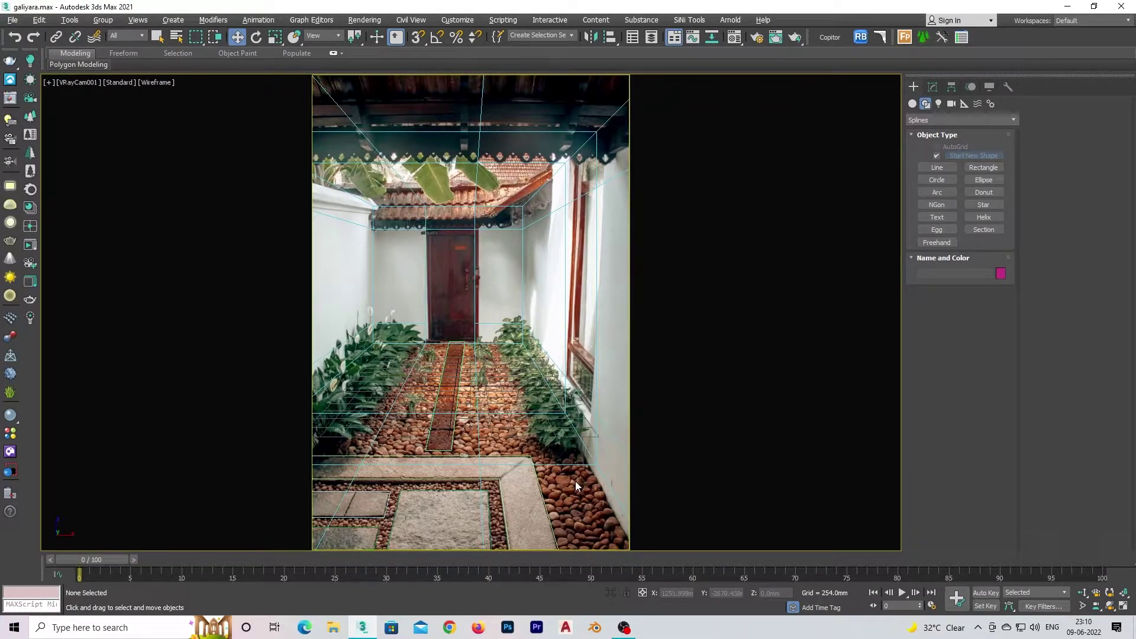
- Switch to Perspective and turn off the photo background in the viewport
key("p")
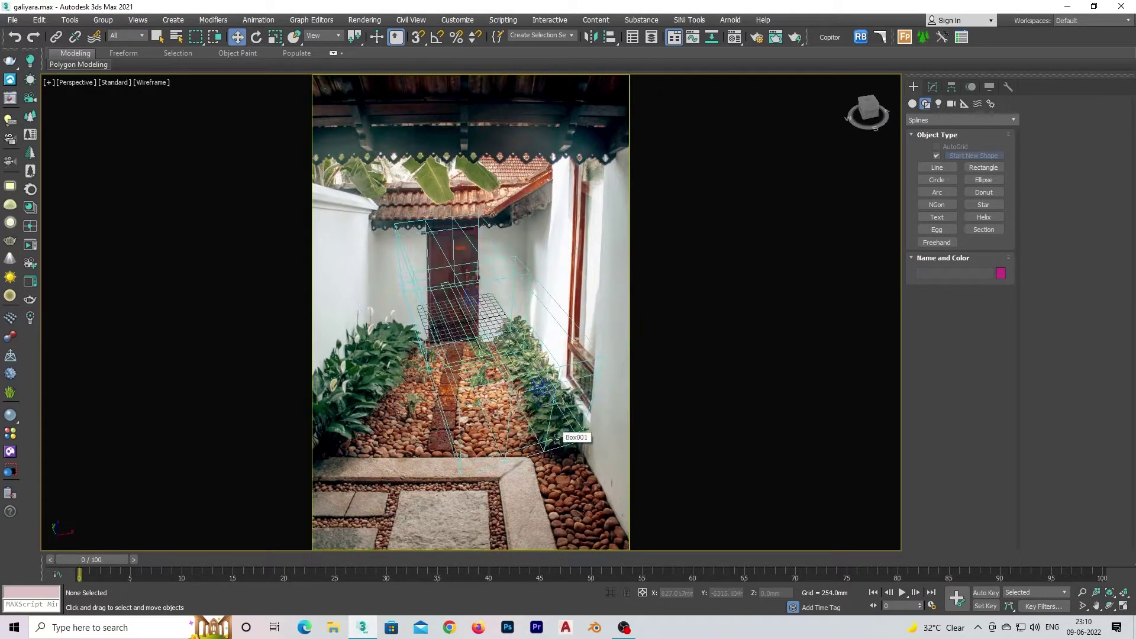
scroll(569, 399, "up", 5)
scroll(569, 399, "down", 2)
key("alt+b")
left_click(492, 215)
left_click(668, 446)
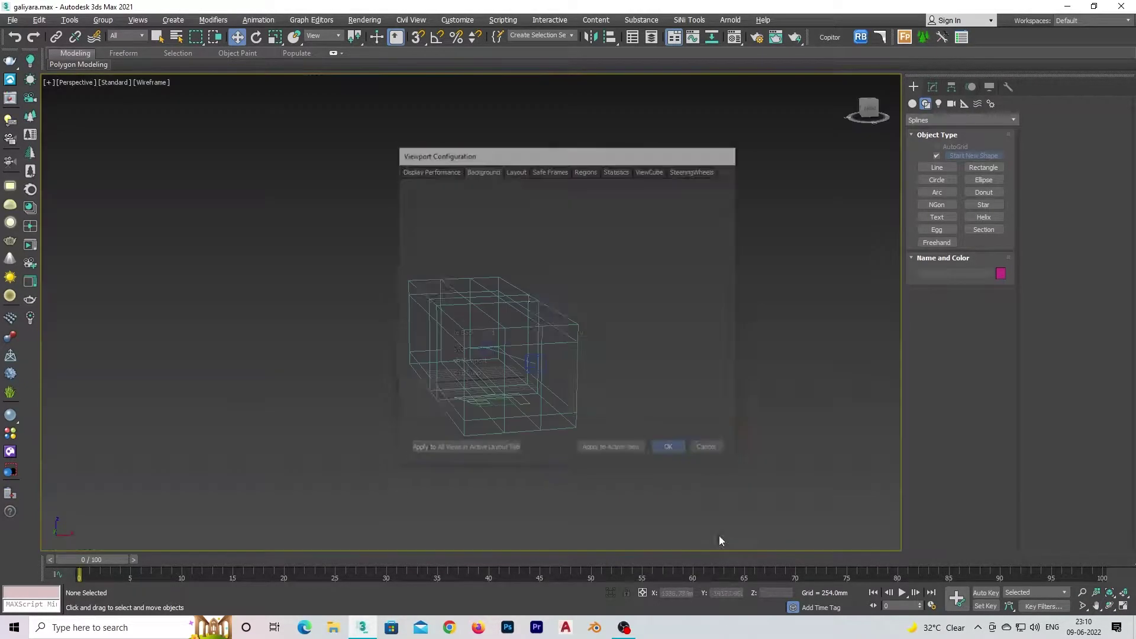
- Add an Edit Poly modifier to the corridor box in shaded view
mouse_move(719, 535)
middle_mouse_down("alt")
mouse_move(621, 447)
mouse_move(592, 312)
middle_mouse_up("alt")
key("F3")
left_click(592, 312)
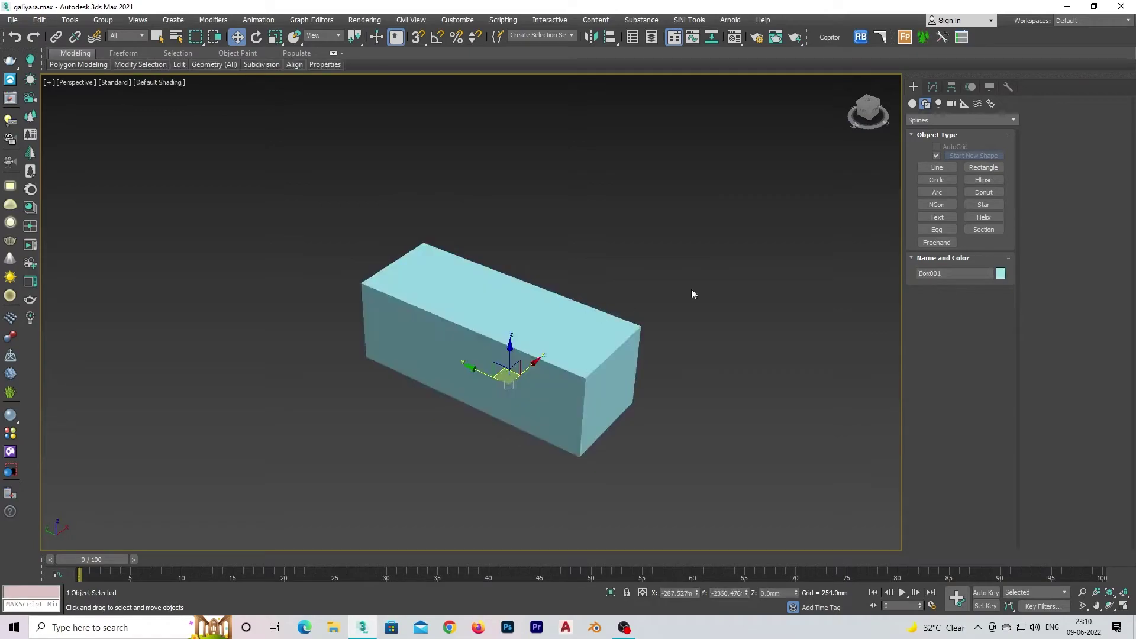
middle_click_drag(691, 289, 947, 89, "alt")
left_click(934, 87)
left_click(973, 397)
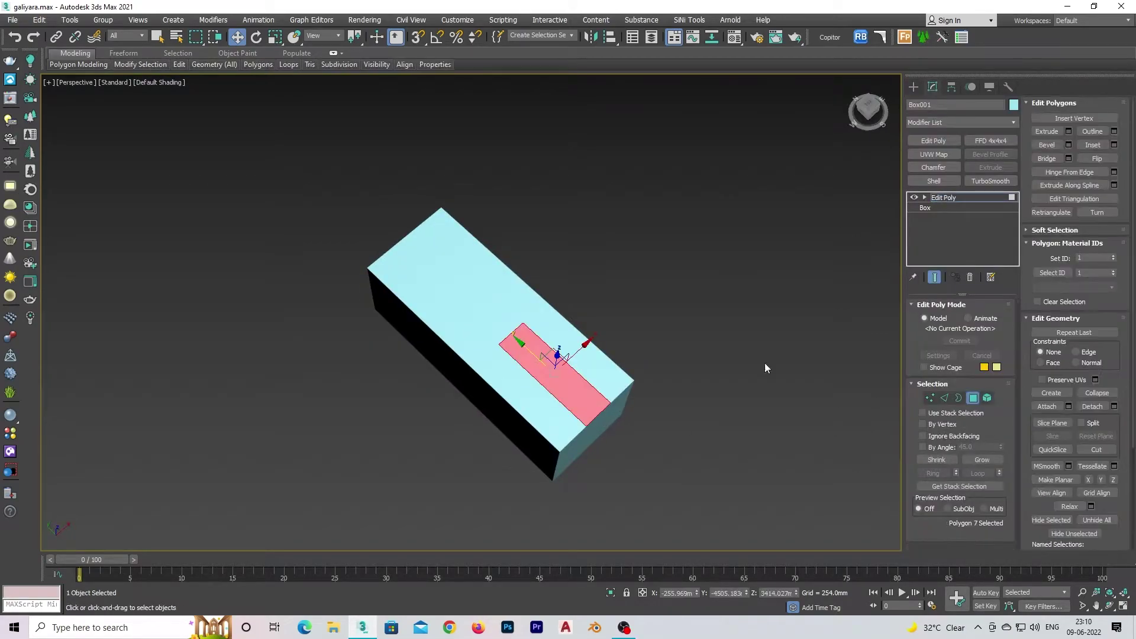
left_click(765, 363)
left_click(934, 140)
- Select the box's six top polygons and delete them
key("4")
key("F4")
left_click(527, 397)
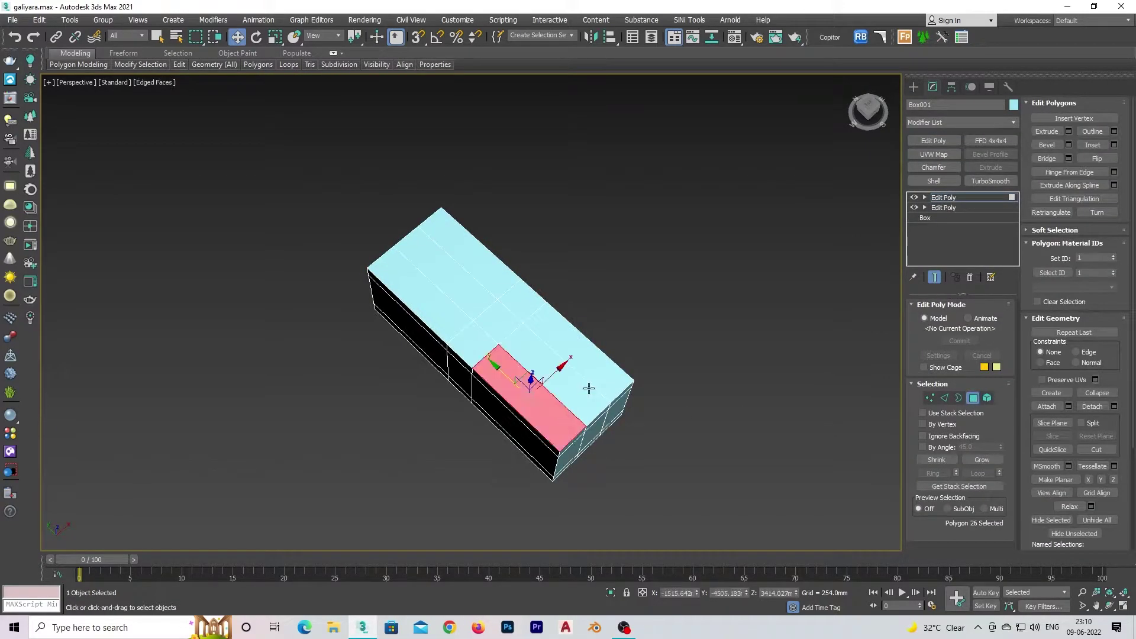
left_click(556, 361, "ctrl")
left_click(521, 332, "ctrl")
left_click(468, 343, "ctrl")
left_click(438, 267, "ctrl")
left_click(484, 274, "ctrl")
key("Delete")
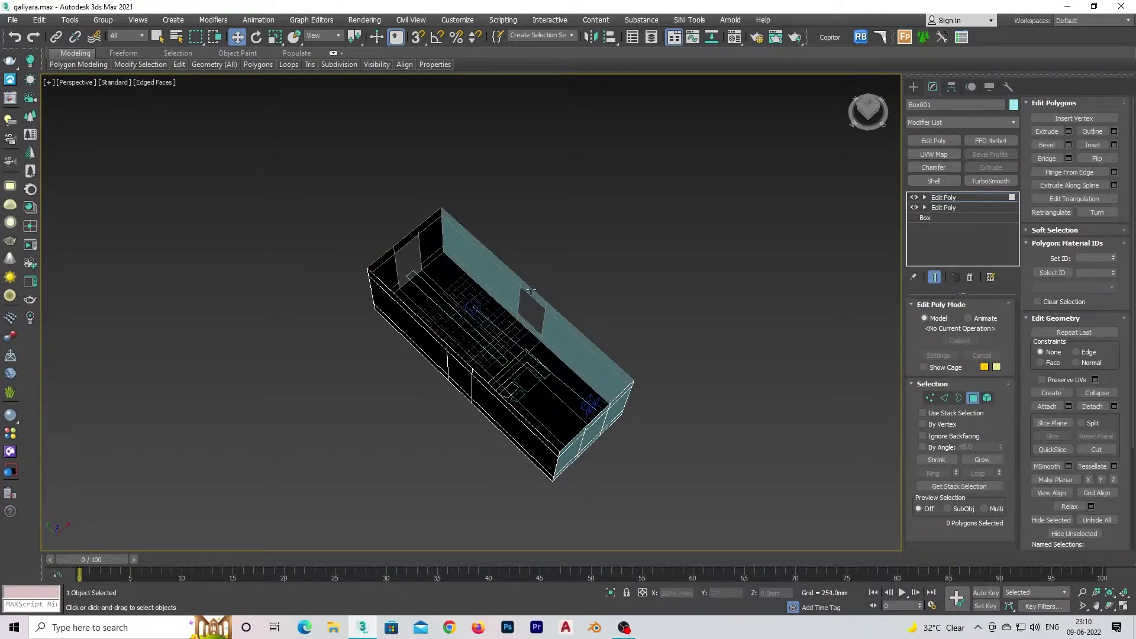
- In Top view, move the right-side column of vertices 465mm outward
left_click(930, 398)
key("t")
key("F3")
left_click_drag(510, 228, 572, 461)
left_click_drag(494, 425, 474, 403)
scroll(498, 417, "up", 5)
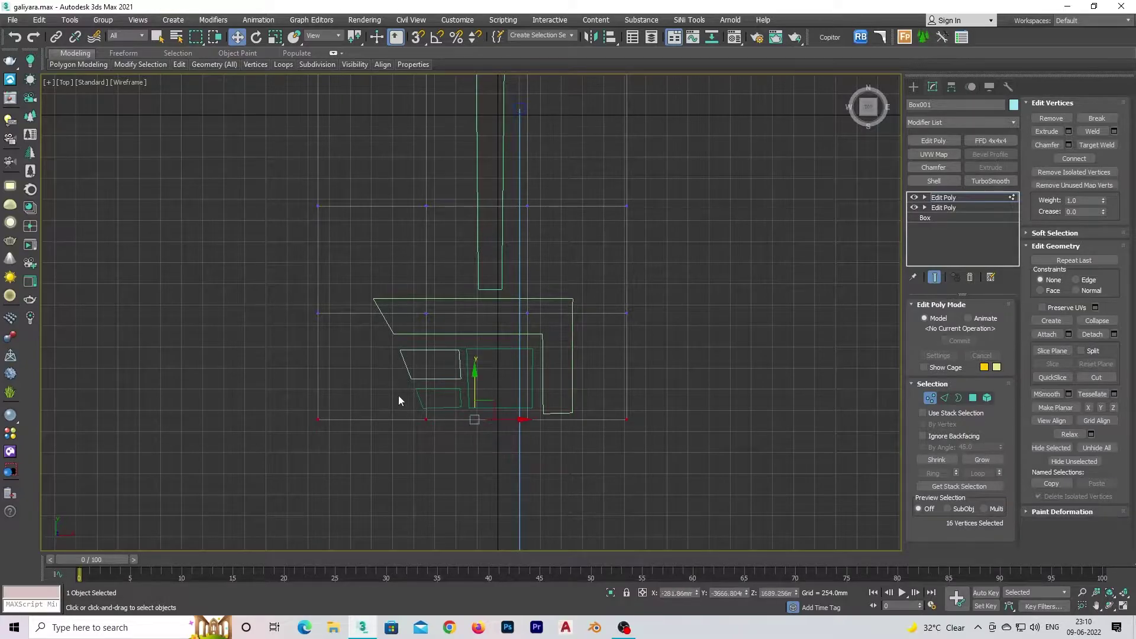
- Orbit the Perspective view to inspect the open-topped corridor box
key("p")
key("F3")
mouse_move(576, 451)
middle_mouse_down("alt")
mouse_move(725, 478)
mouse_move(585, 473)
mouse_move(848, 343)
middle_mouse_up("alt")
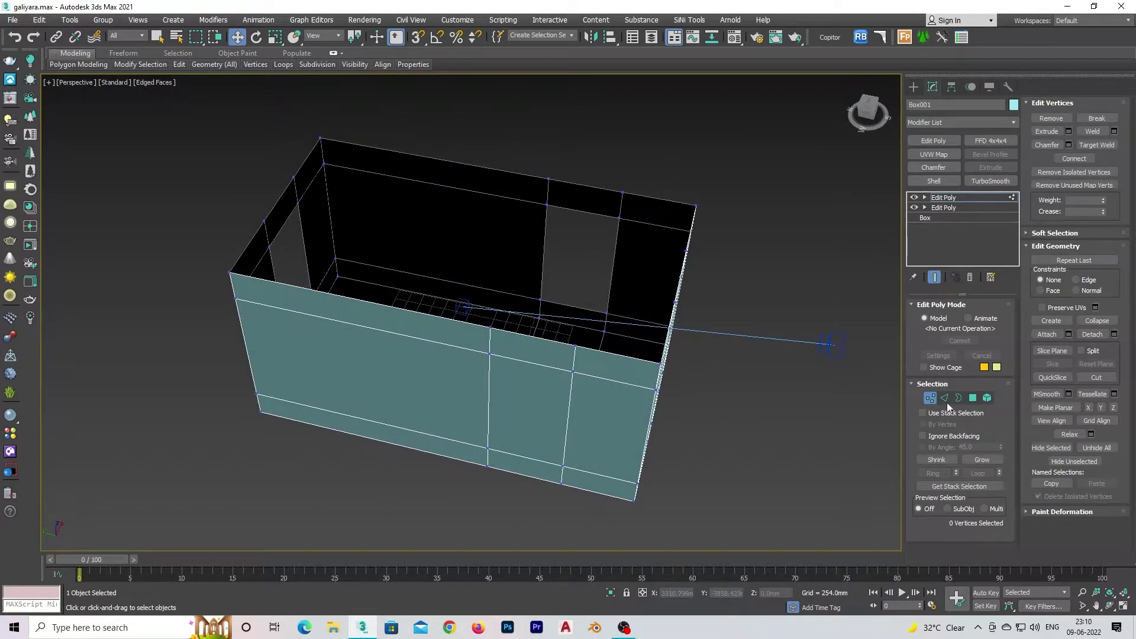
left_click(858, 369)
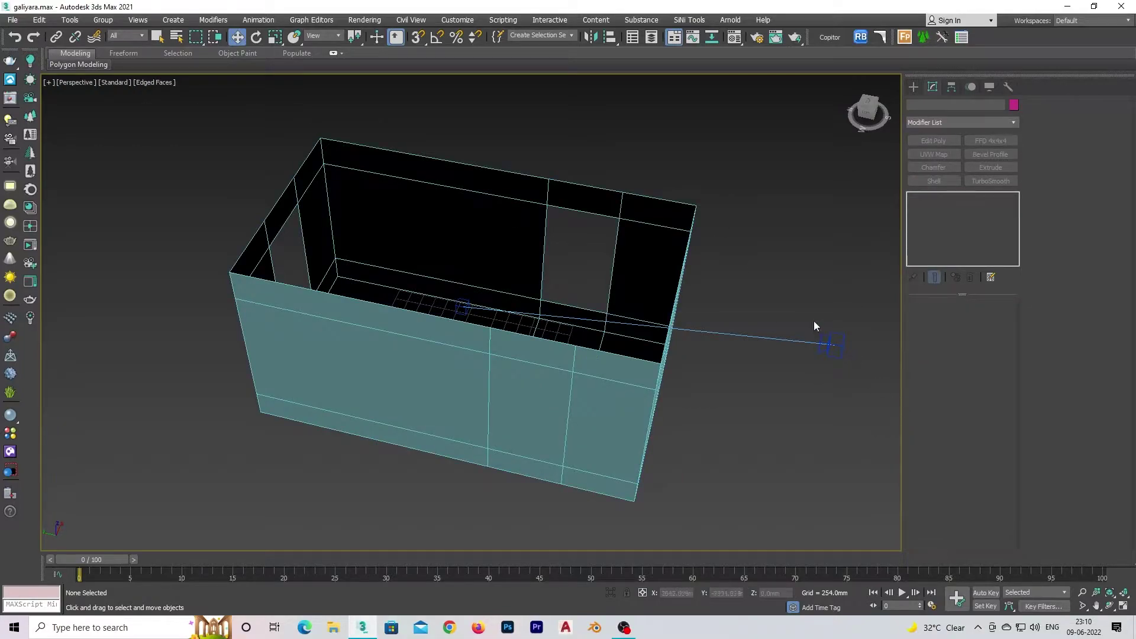
left_click(816, 348)
middle_click_drag(816, 348, 747, 385, "alt")
- Select all scene objects and freeze them
left_click(776, 224)
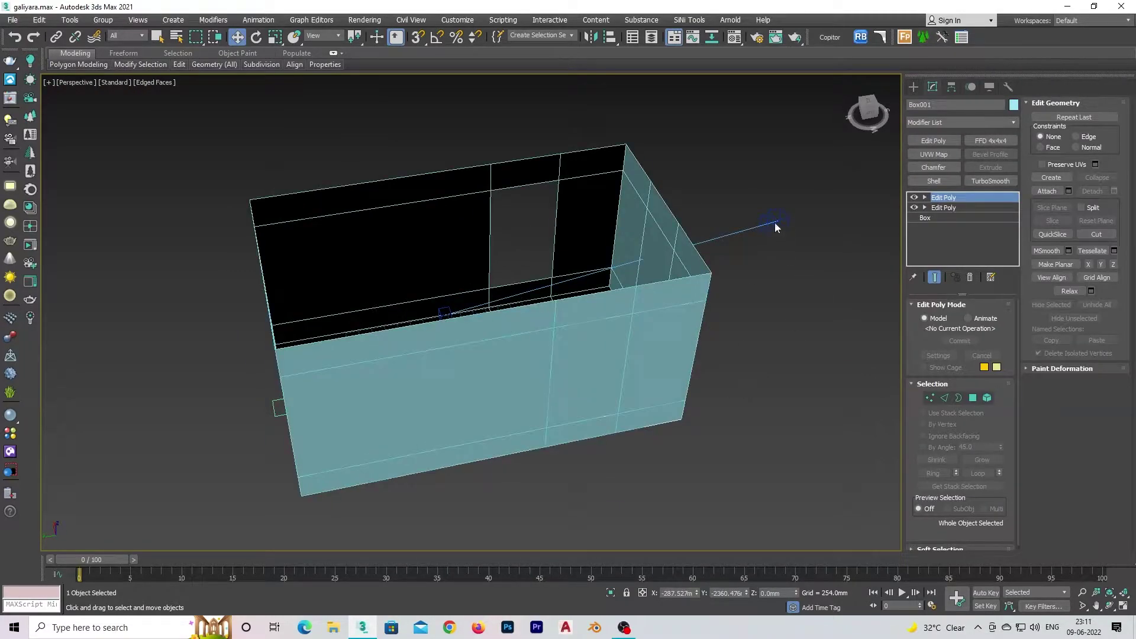
key("ctrl+a")
right_click(780, 351)
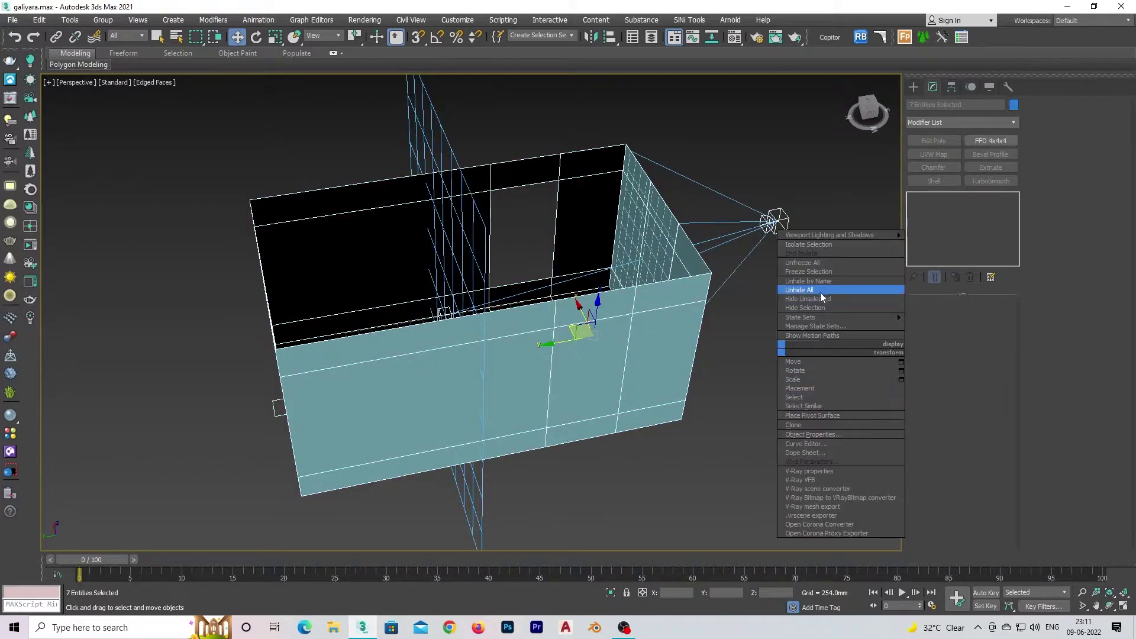
left_click(847, 272)
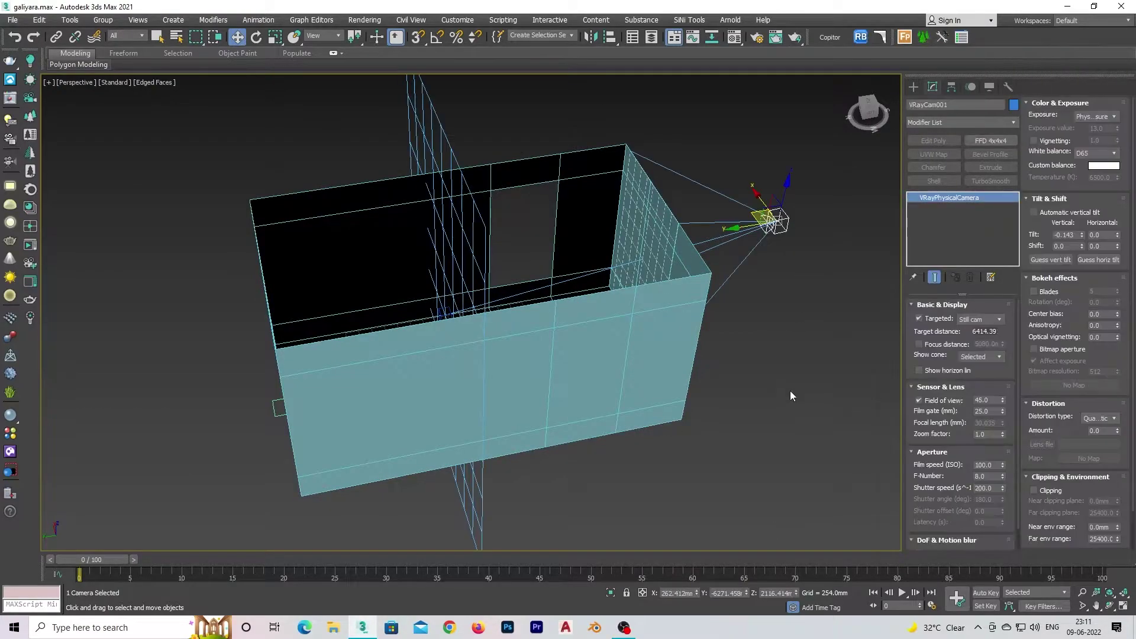
mouse_move(790, 391)
middle_mouse_down("alt")
mouse_move(738, 228)
mouse_move(794, 364)
middle_mouse_up("alt")
- Show the VRayCam001 view with Safe Frame and select the camera
key("c")
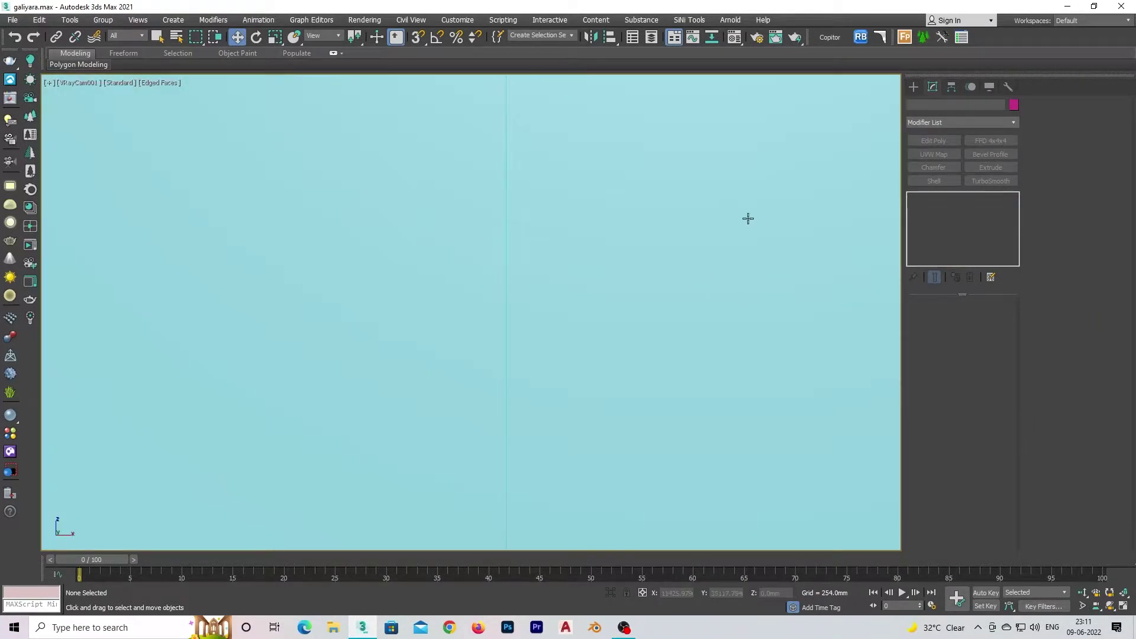
key("shift+f")
left_click(913, 87)
left_click(558, 300)
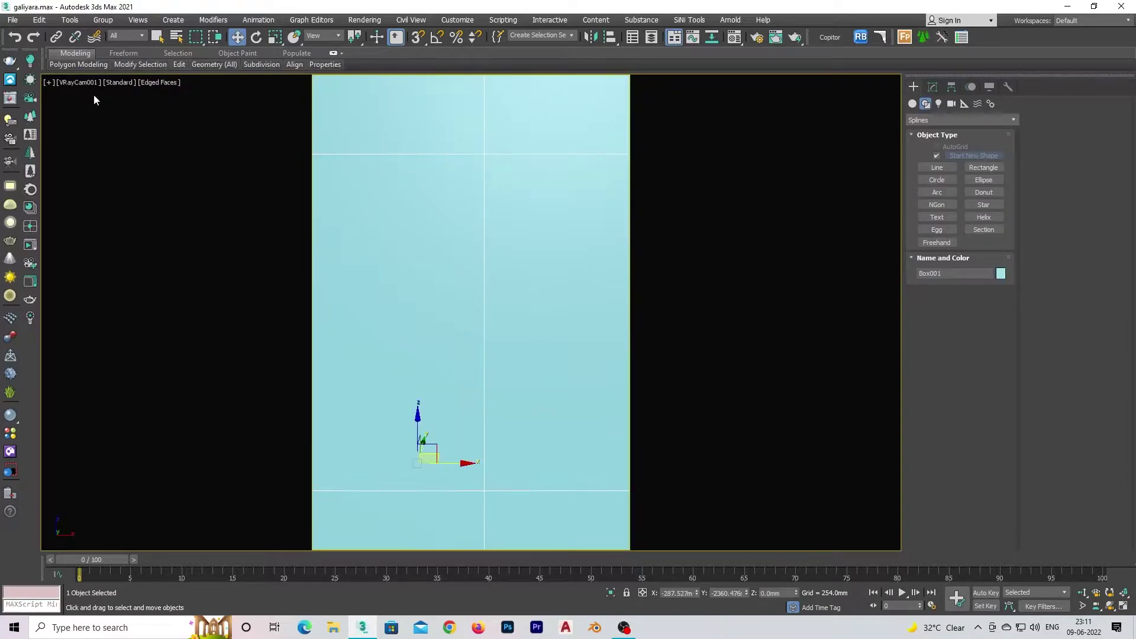
left_click(86, 82)
left_click(172, 317)
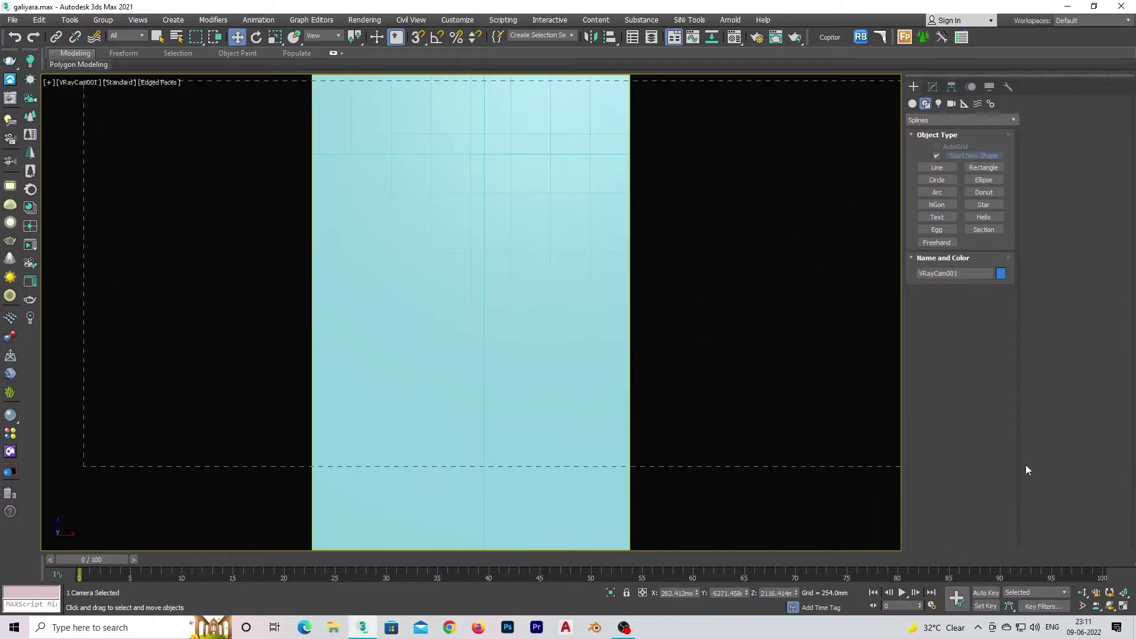
left_click(77, 82)
left_click(171, 318)
- Enable clipping on VRayCam001 and raise the near clip into the corridor
left_click(933, 87)
scroll(1070, 461, "down", 3)
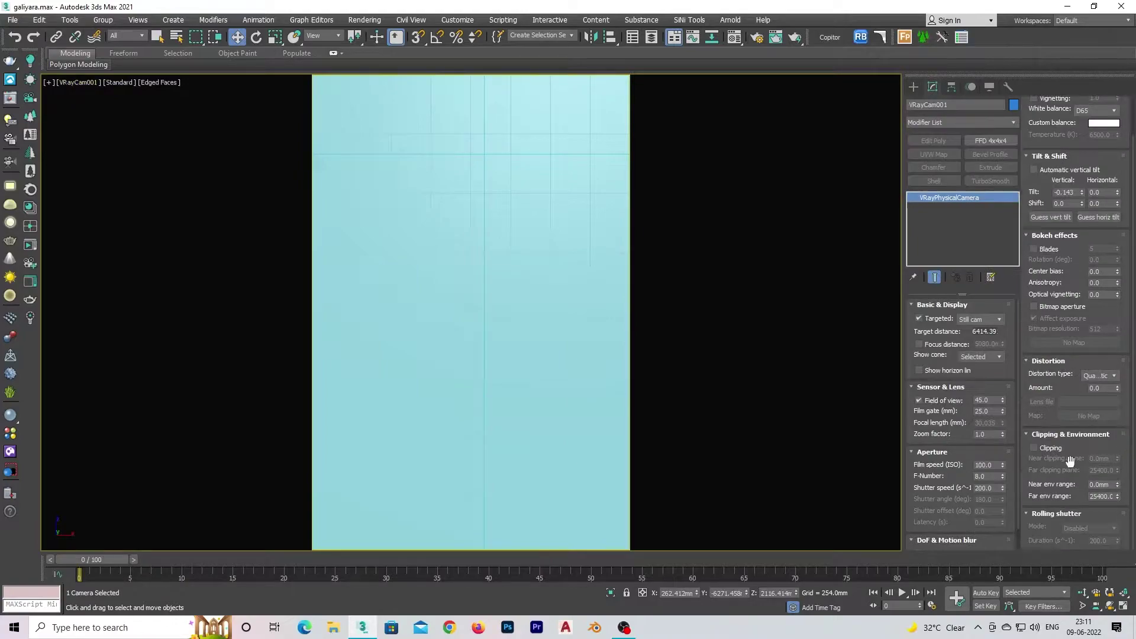
left_click_drag(1117, 460, 275, 187)
mouse_move(526, 82)
left_mouse_down()
mouse_move(484, 167)
mouse_move(556, 99)
left_mouse_up()
left_click(495, 174)
key("F4")
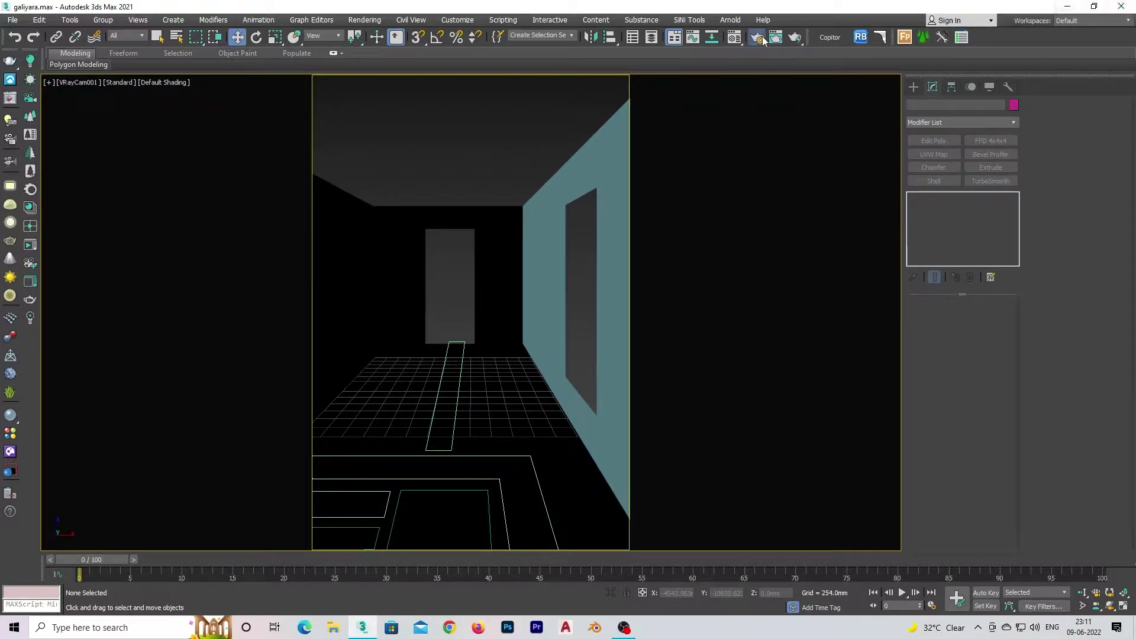
- Set CoronaRenderer as the active renderer in Render Setup
key("F10")
left_click(698, 89)
left_click(716, 146)
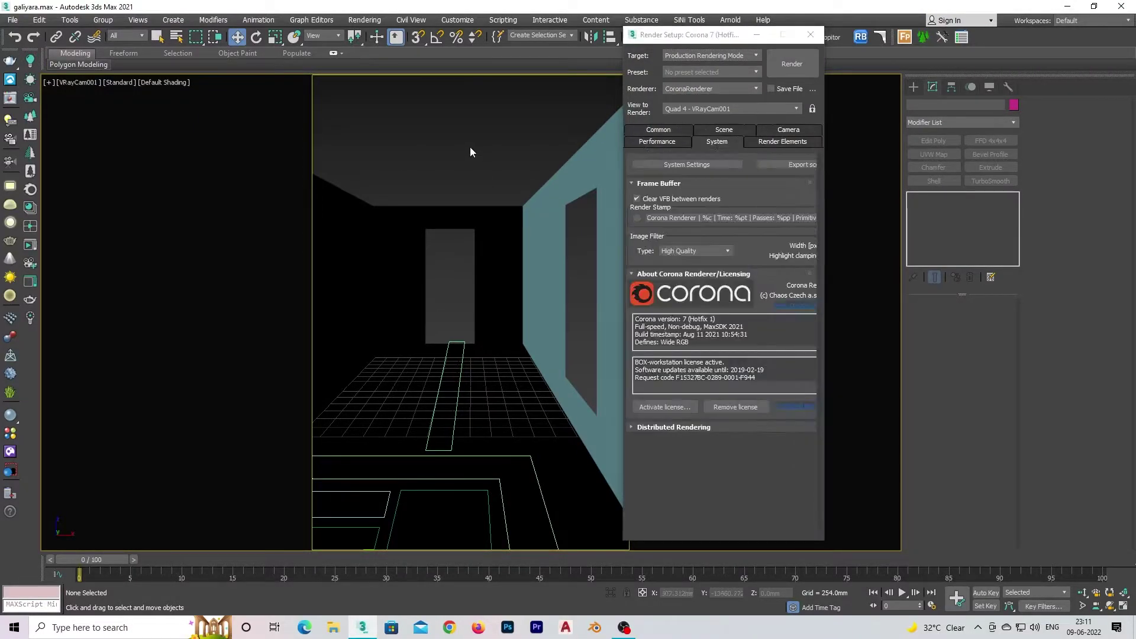
key("Escape")
- Assign a map to the environment background
key("8")
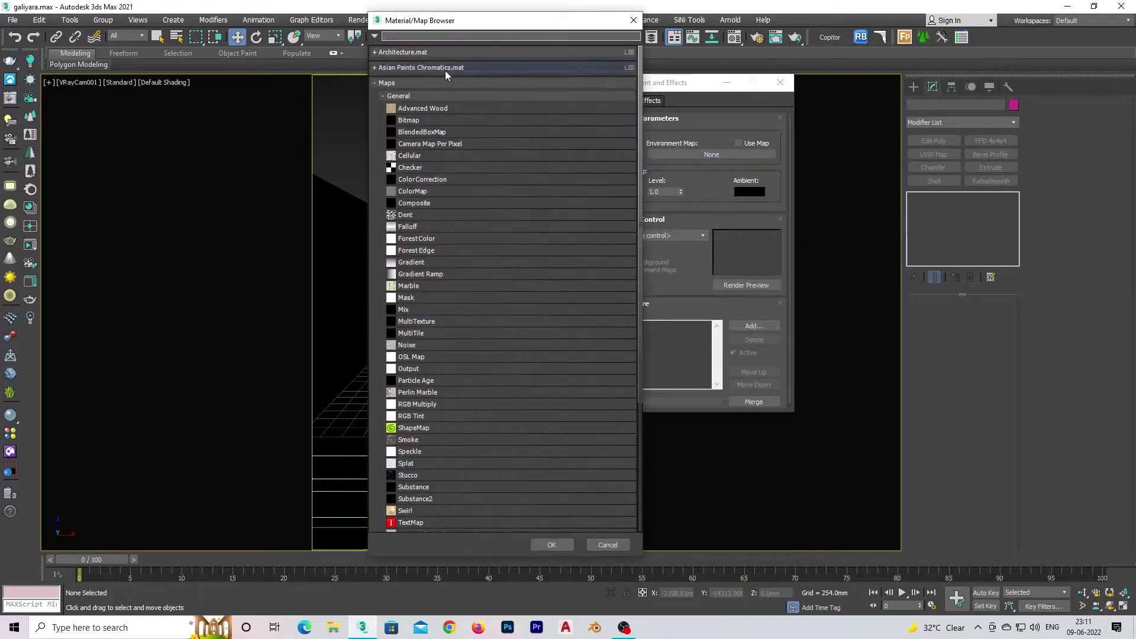
left_click(440, 94)
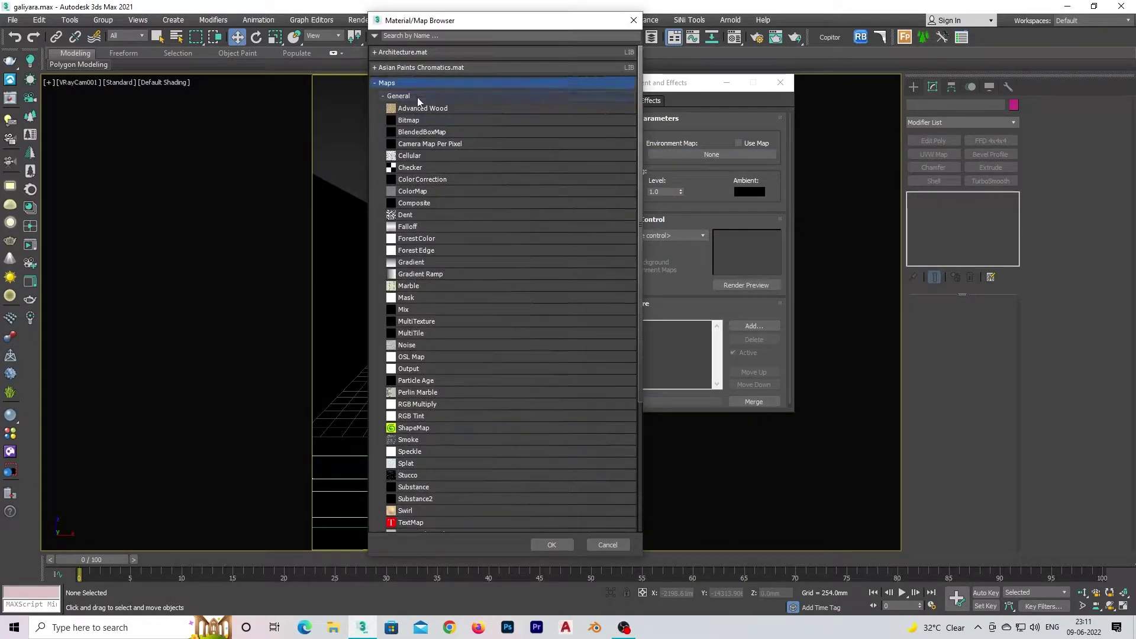
scroll(444, 343, "down", 10)
double_click(449, 247)
key("8")
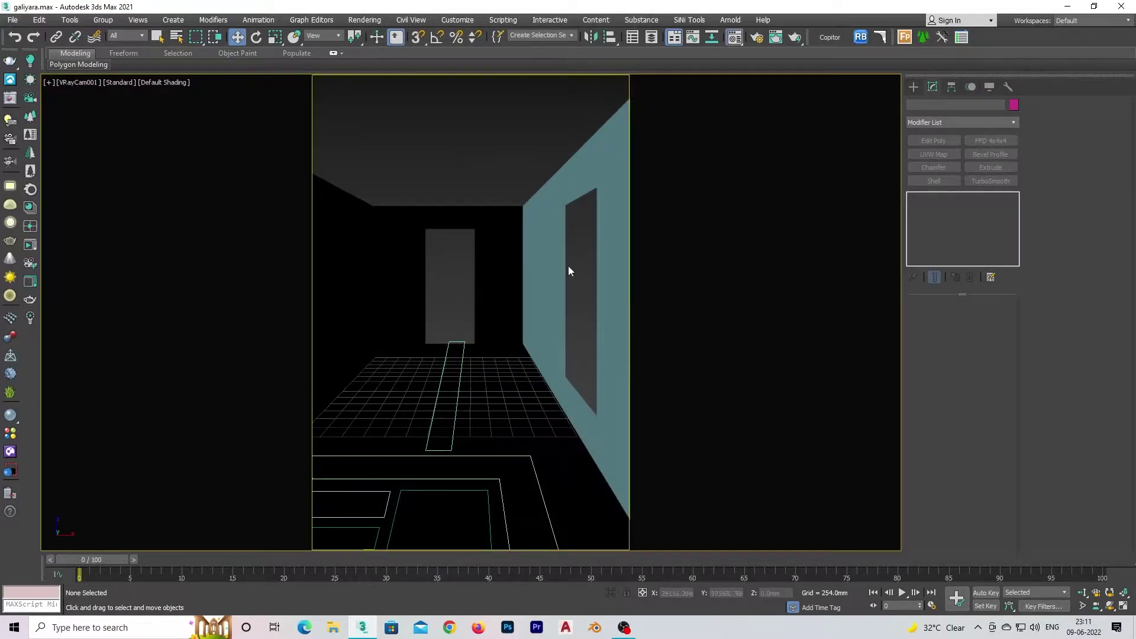
- Convert the scene materials to Corona with the Corona Converter
key("m")
right_click(475, 129)
left_click(513, 250)
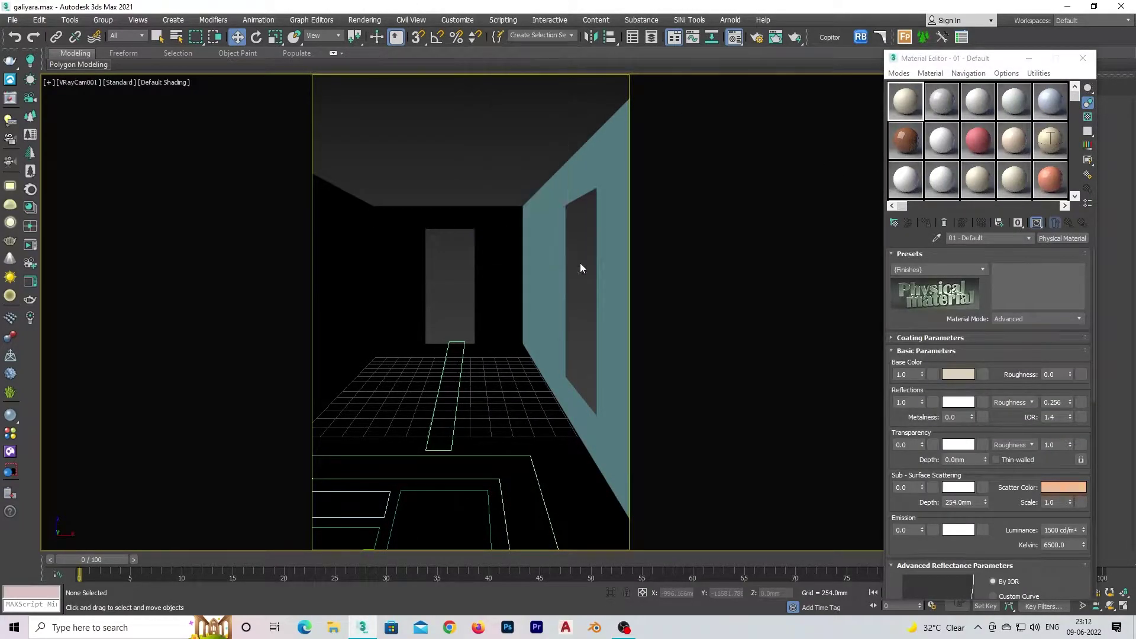
left_click(568, 164)
left_click(697, 131)
left_click(588, 352)
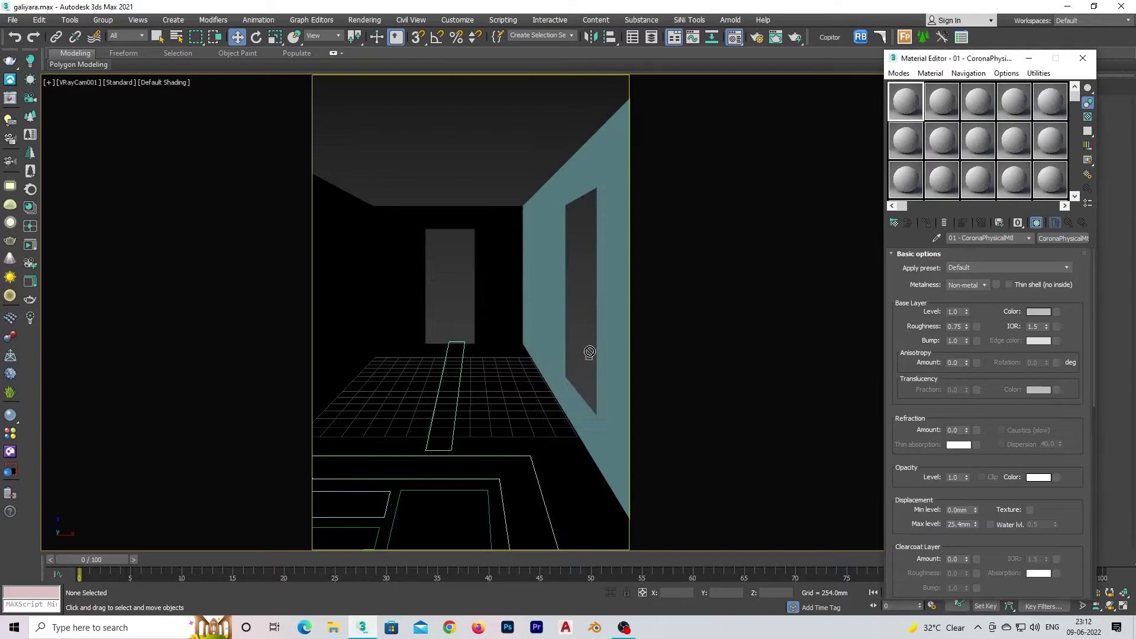
left_click(1083, 58)
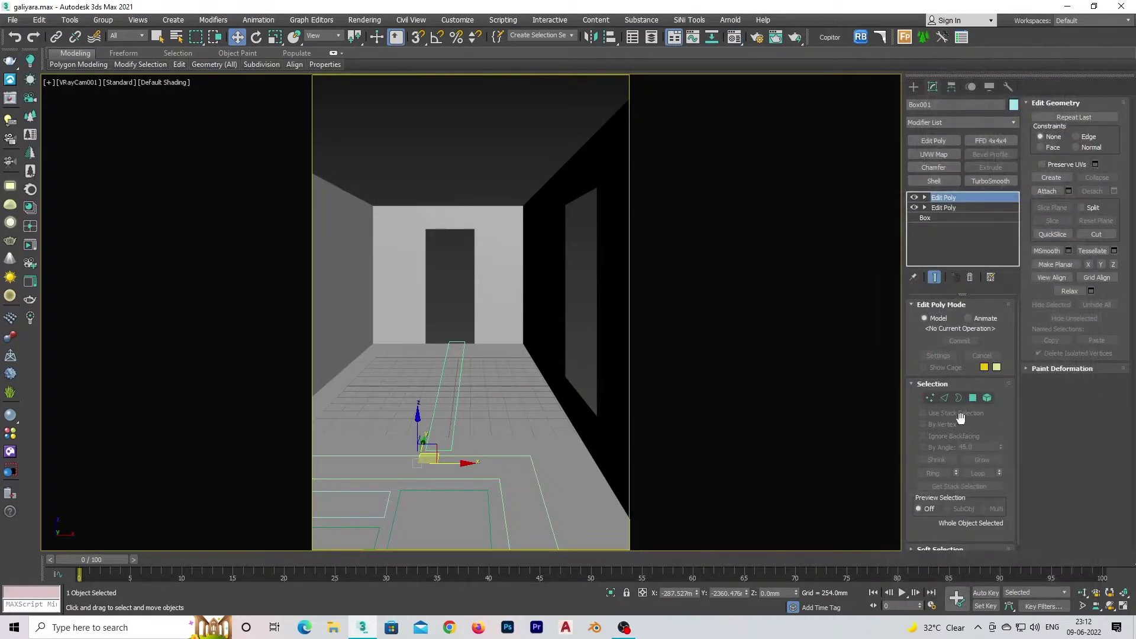
- Select the corridor box's floor polygons, then view the floor in Perspective
left_click(570, 496)
left_click(414, 515, "ctrl")
left_click(352, 436, "ctrl")
left_click(500, 426, "ctrl")
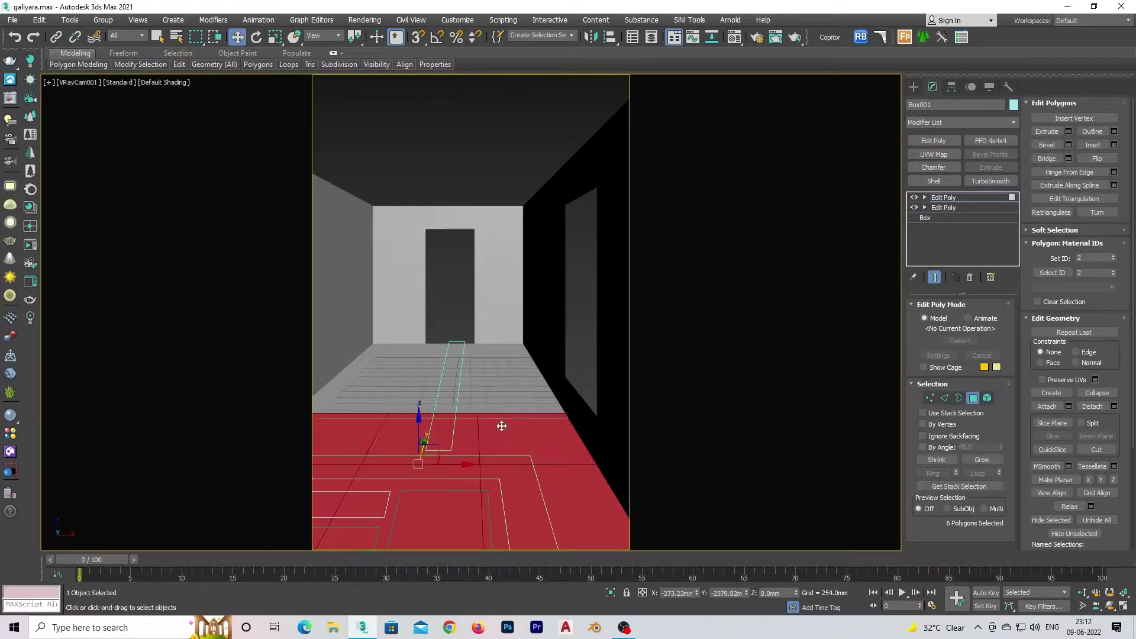
left_click(521, 379, "ctrl")
left_click(411, 389, "ctrl")
left_click(355, 379, "ctrl")
left_click(436, 127)
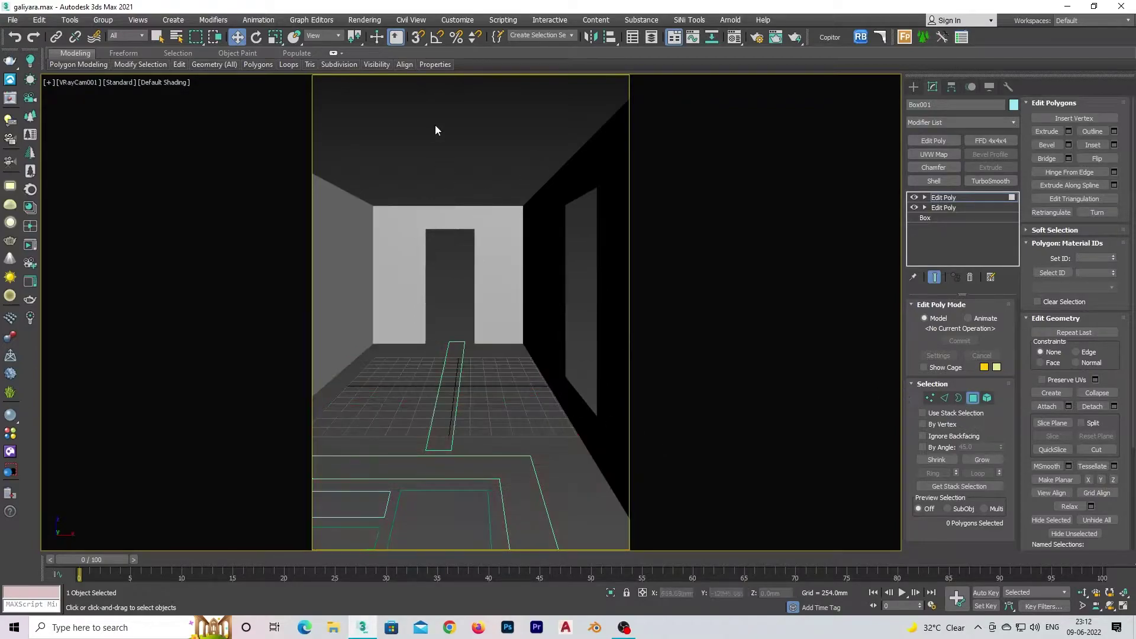
key("p")
mouse_move(459, 173)
middle_mouse_down("alt")
mouse_move(558, 413)
mouse_move(504, 363)
middle_mouse_up("alt")
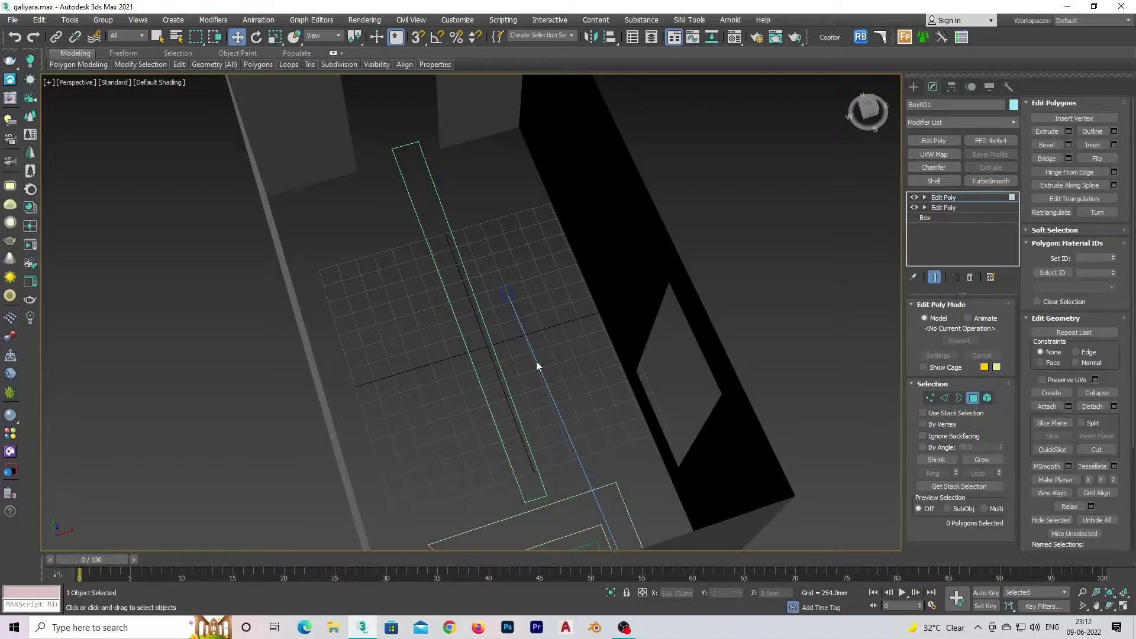
- Add a Shell modifier to Box001 with a 203.2mm outer amount
scroll(747, 463, "down", 5)
scroll(748, 462, "down", 4)
mouse_move(747, 463)
middle_mouse_down("alt")
mouse_move(811, 432)
mouse_move(676, 439)
middle_mouse_up("alt")
left_click(959, 197)
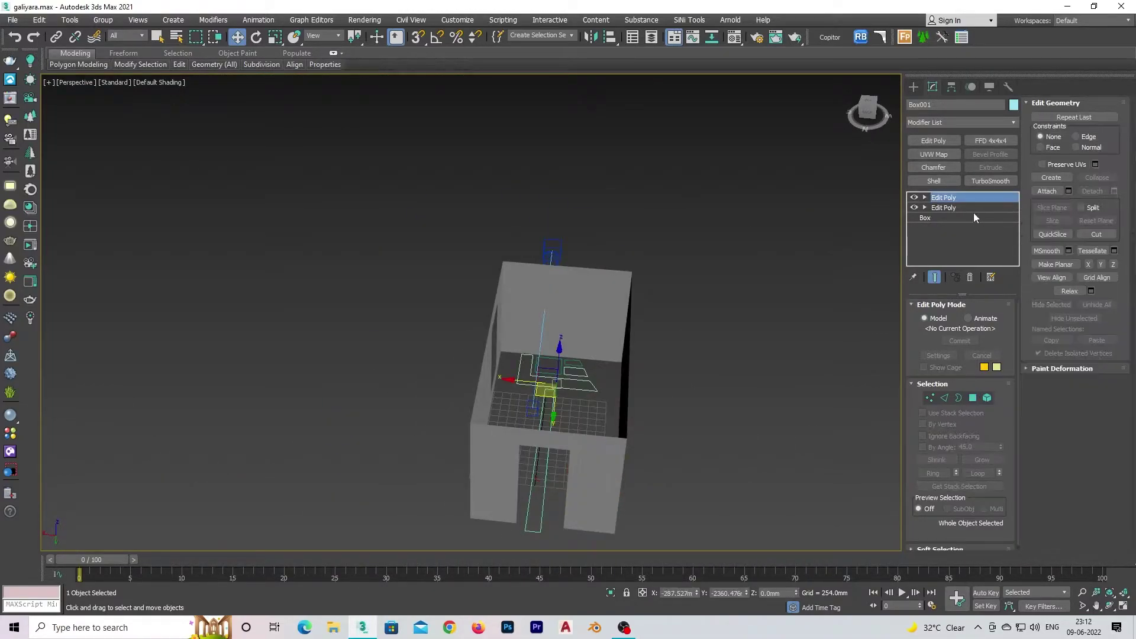
left_click(954, 183)
key("t")
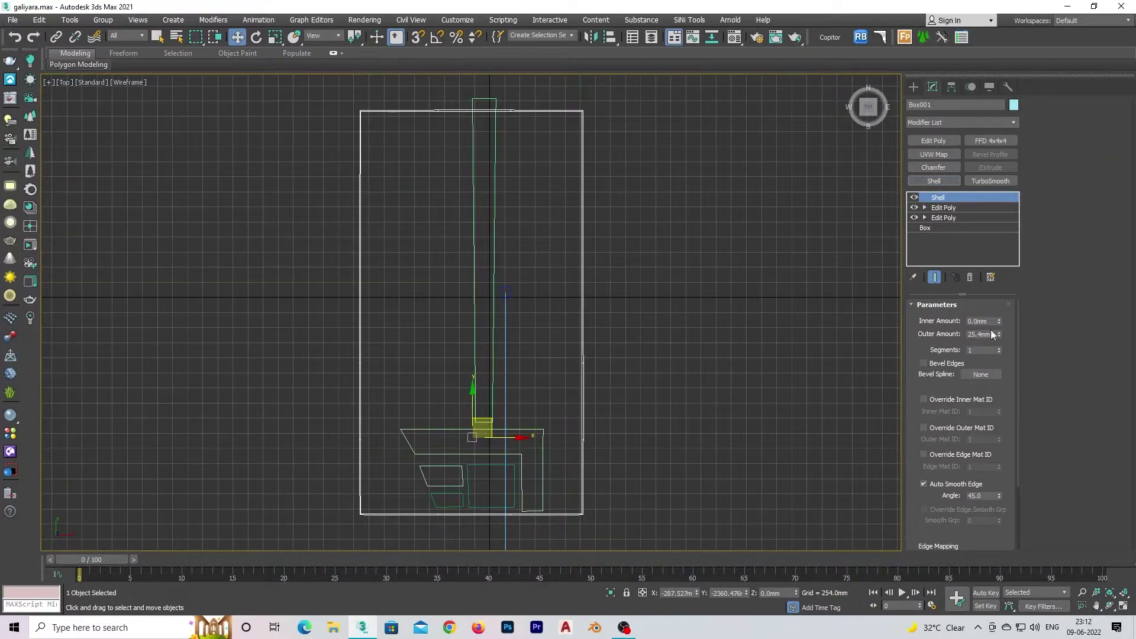
type("4")
key("Return")
scroll(1023, 463, "down", 1)
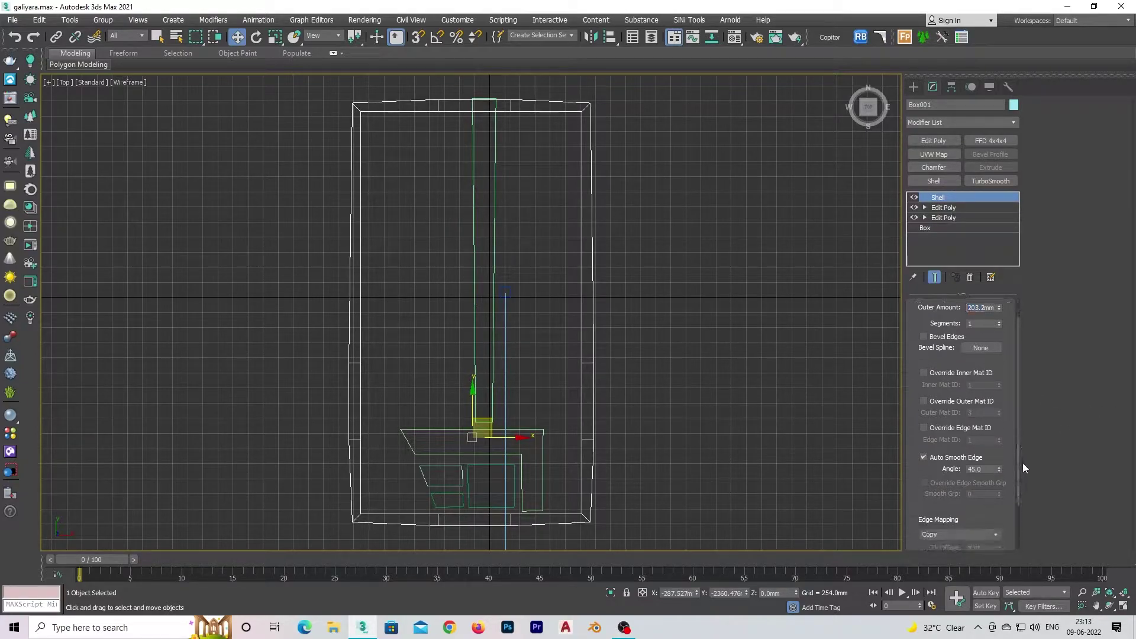
scroll(1015, 514, "down", 2)
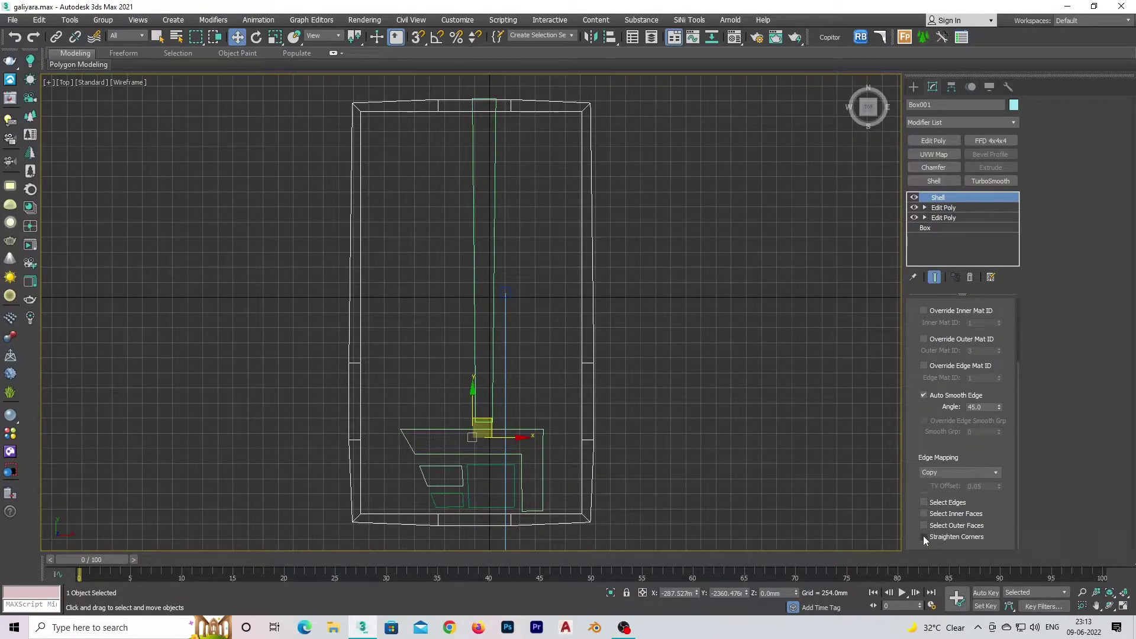
- Check the shelled room in shaded Perspective view from a low angle
left_click(725, 389)
key("p")
key("F3")
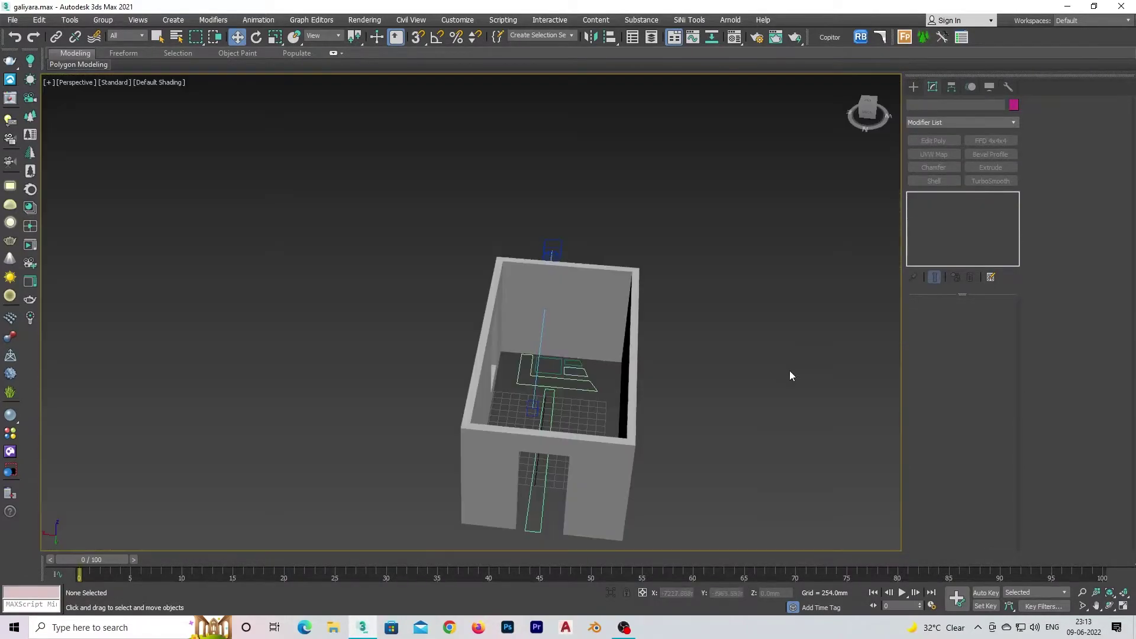
key("F3")
key("F3")
mouse_move(617, 400)
middle_mouse_down("alt")
mouse_move(712, 312)
mouse_move(651, 352)
mouse_move(620, 438)
mouse_move(721, 475)
mouse_move(590, 420)
middle_mouse_up("alt")
left_click(651, 352)
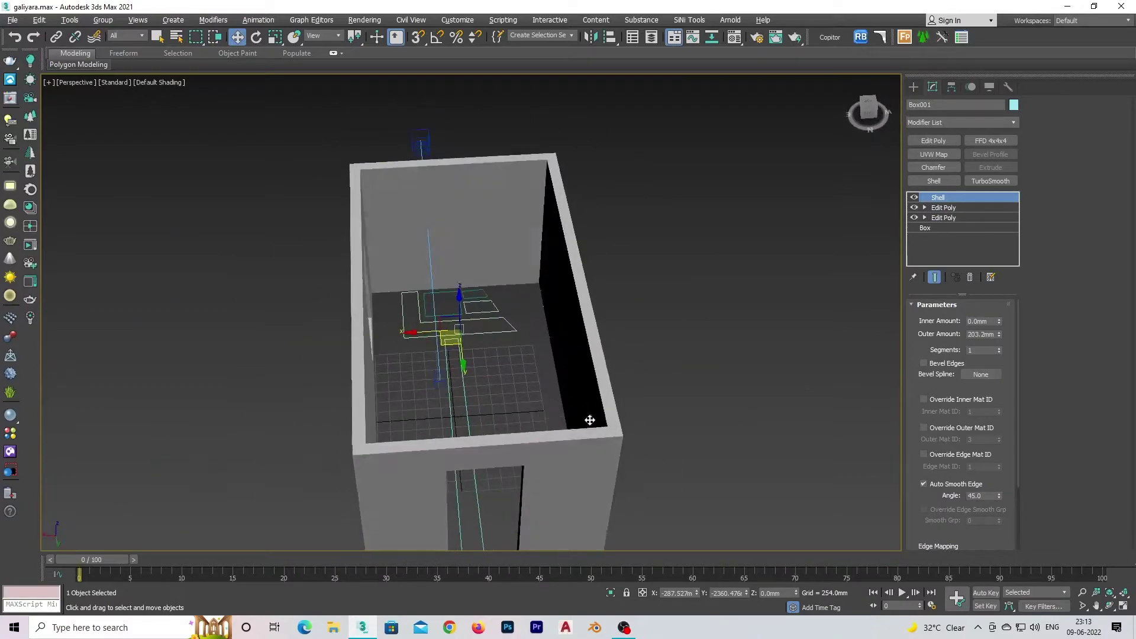
- Select the small paving outline Line002 in a zoomed Top view
left_click(769, 424)
mouse_move(760, 414)
middle_mouse_down("alt")
mouse_move(896, 456)
mouse_move(661, 376)
mouse_move(685, 332)
mouse_move(718, 322)
mouse_move(870, 472)
middle_mouse_up("alt")
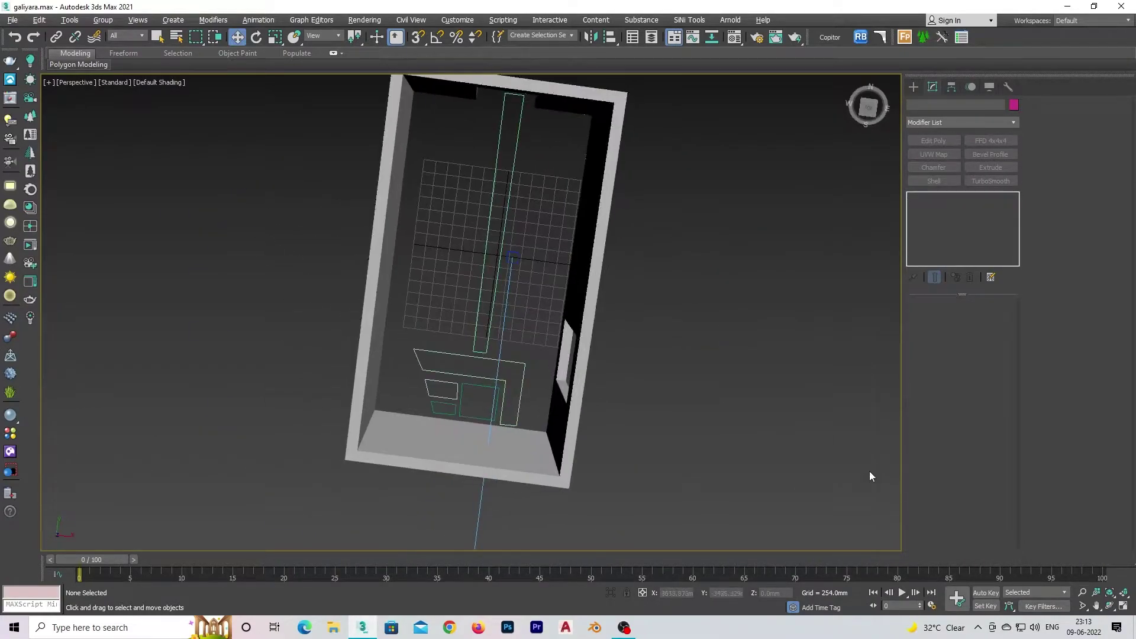
key("t")
scroll(533, 355, "up", 5)
left_click(519, 332)
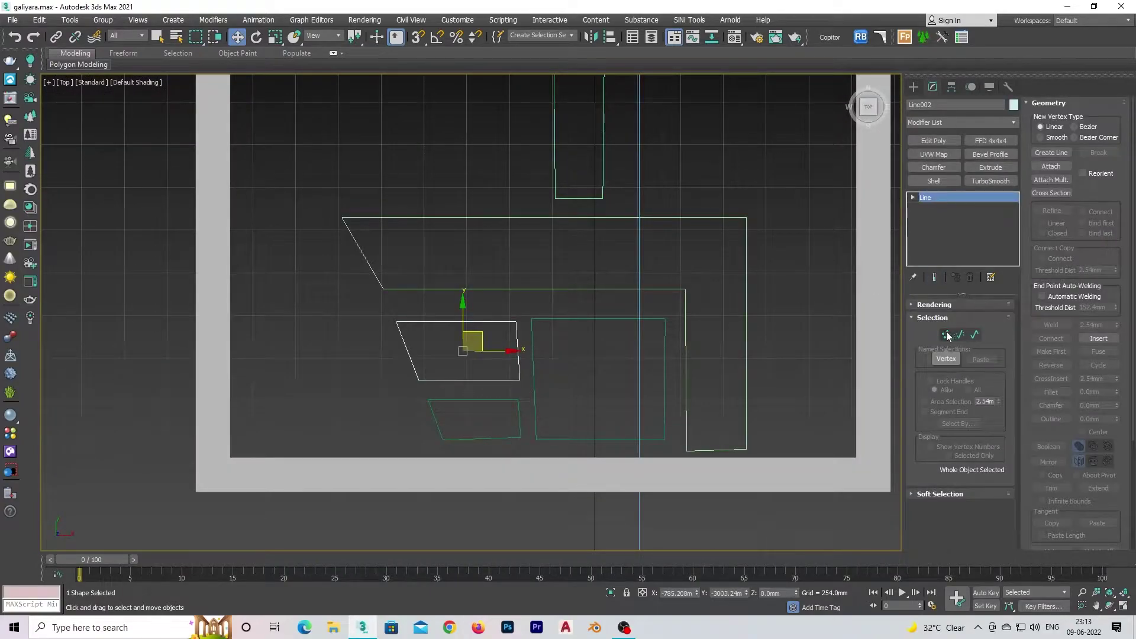
- Start attaching shapes to Line002 and orbit the room in Perspective
left_click(1052, 167)
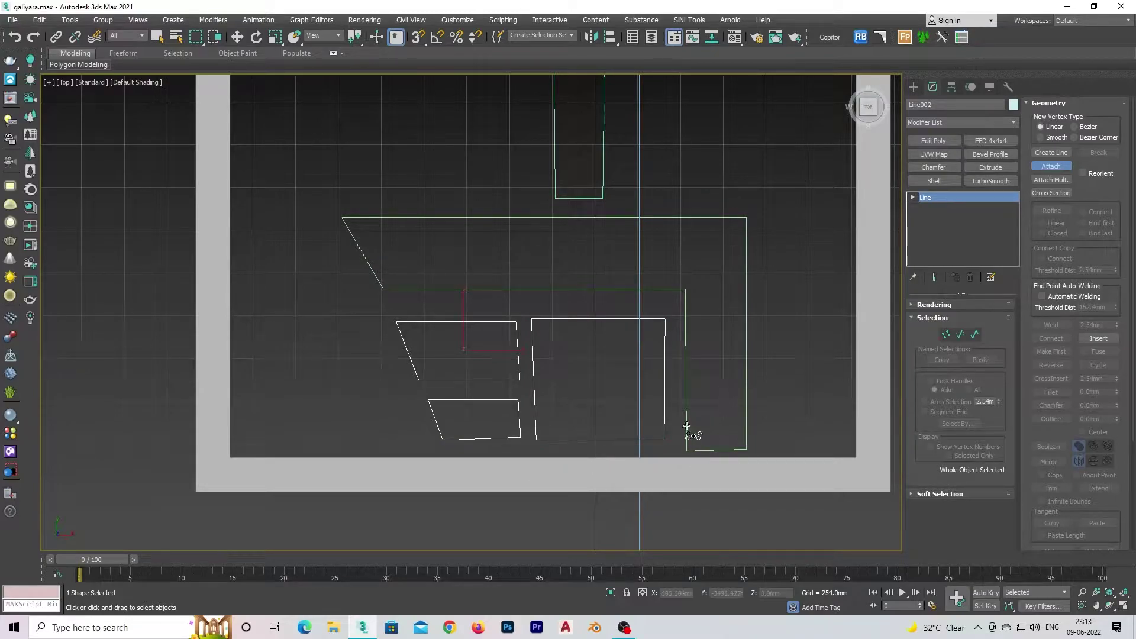
scroll(687, 426, "down", 3)
scroll(640, 420, "down", 3)
left_click(854, 389)
mouse_move(855, 390)
middle_mouse_down("alt")
mouse_move(592, 379)
mouse_move(403, 401)
middle_mouse_up("alt")
key("p")
scroll(591, 383, "up", 5)
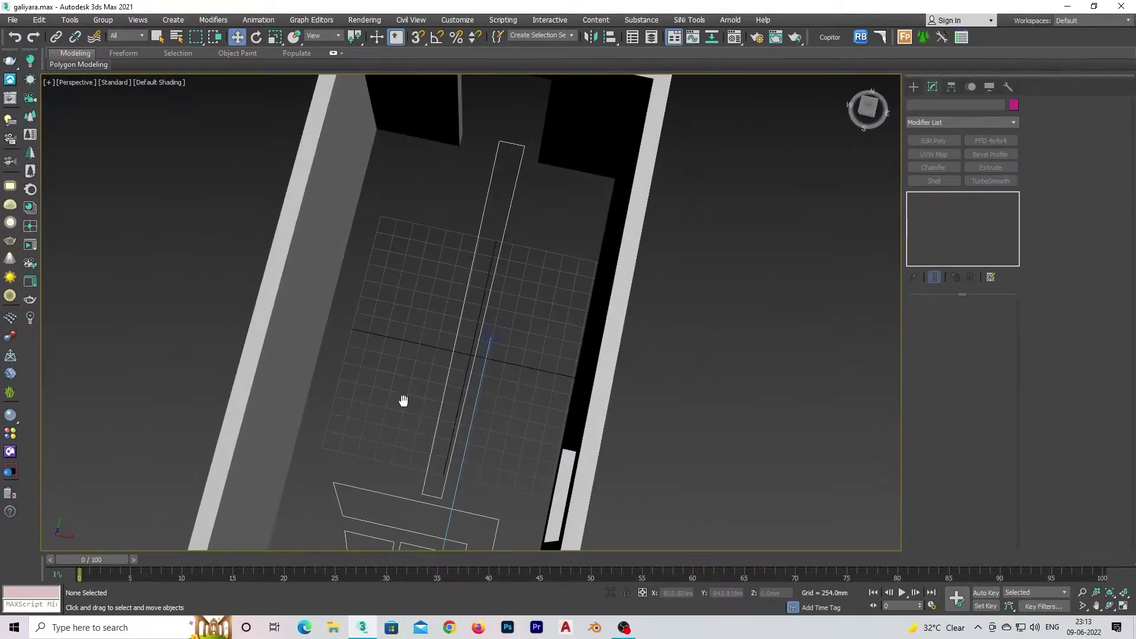
middle_click_drag(548, 442, 606, 447, "alt")
- Clone Line002 as a copy named Line003
left_click(533, 445)
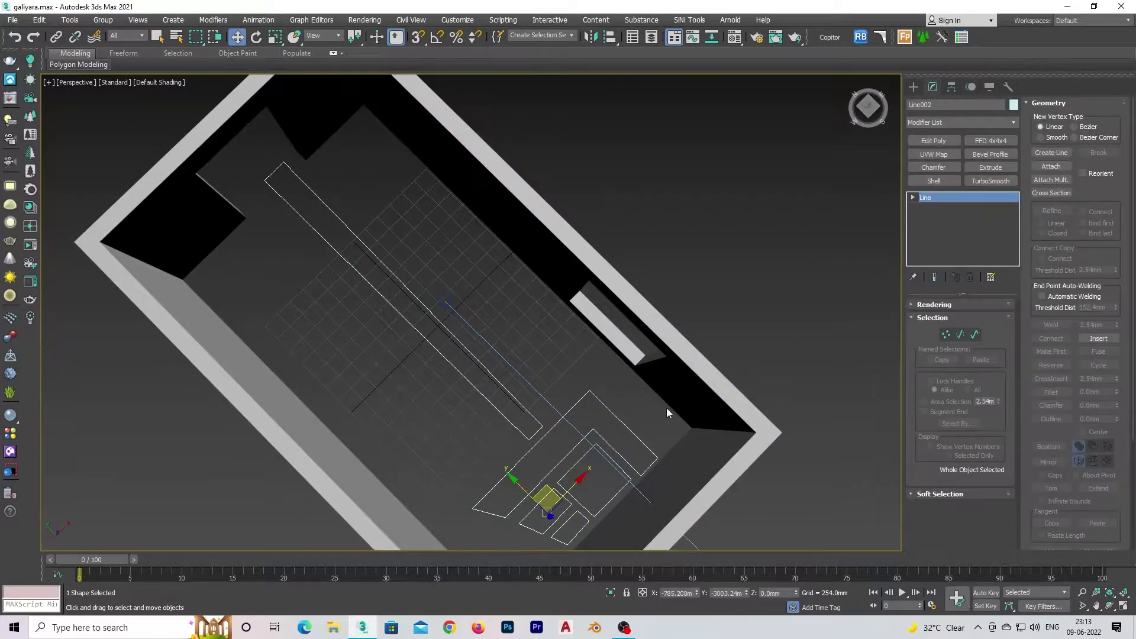
right_click(663, 406)
left_click(714, 481)
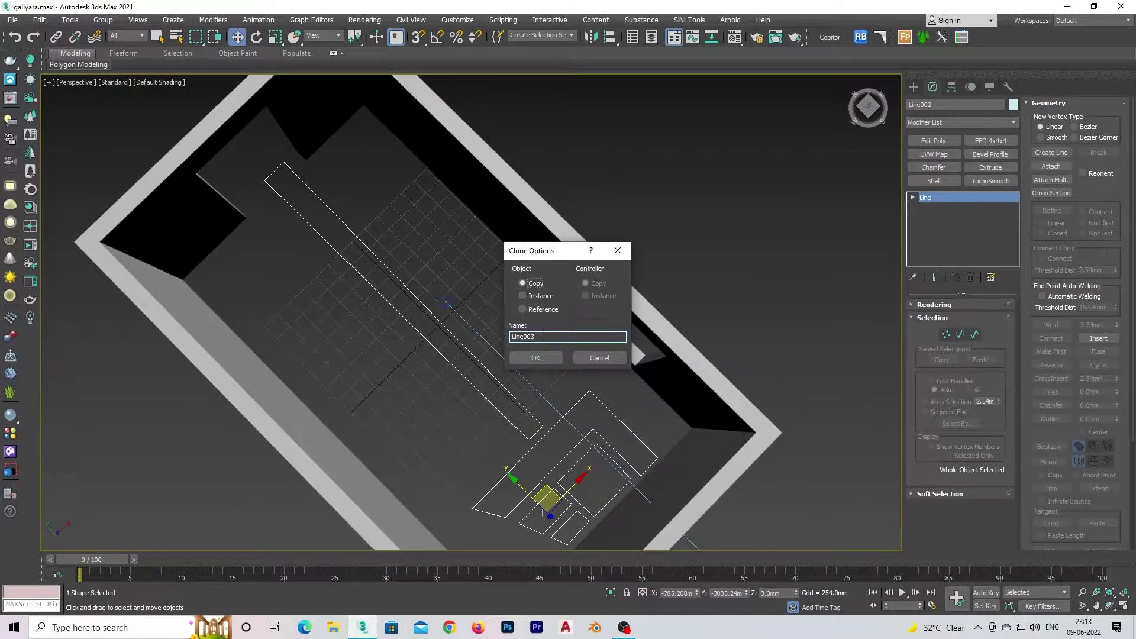
key("Return")
left_click(769, 264)
- Draw a snapped rectangle, Rectangle001, across the room's inner floor in Top view
key("z")
key("t")
key("z")
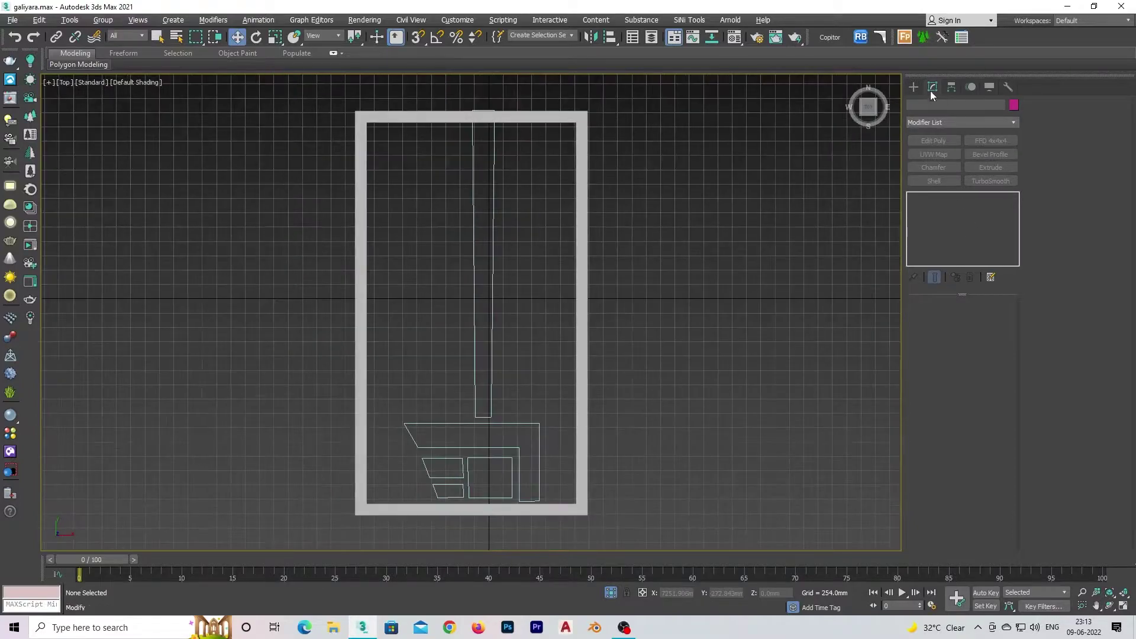
left_click(914, 87)
left_click(984, 167)
key("s")
left_click_drag(367, 122, 578, 499)
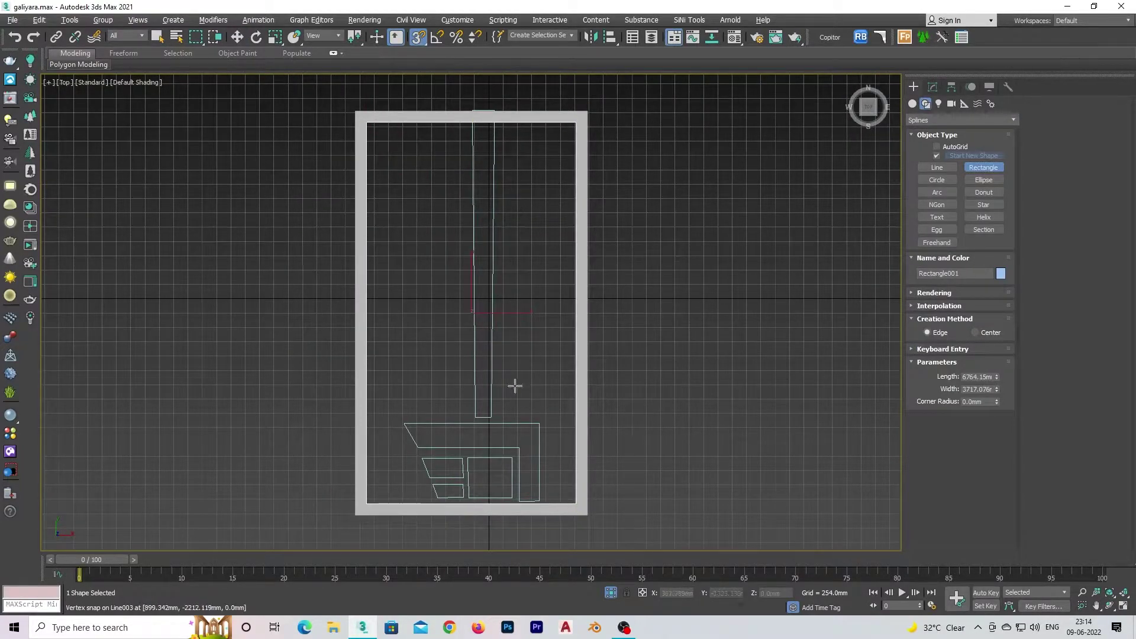
- Convert Rectangle001 to an Editable Spline
key("p")
key("w")
scroll(681, 359, "up", 3)
middle_click_drag(681, 358, 612, 345, "alt")
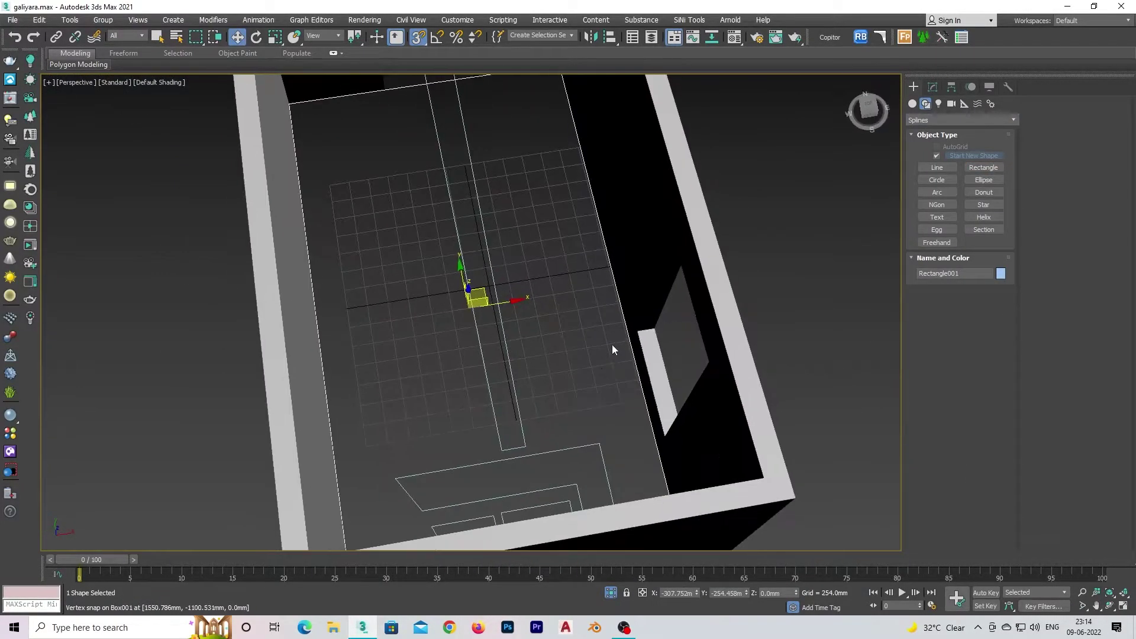
right_click(612, 344)
left_click(764, 466)
- Attach the second outline to Rectangle001
left_click(1051, 166)
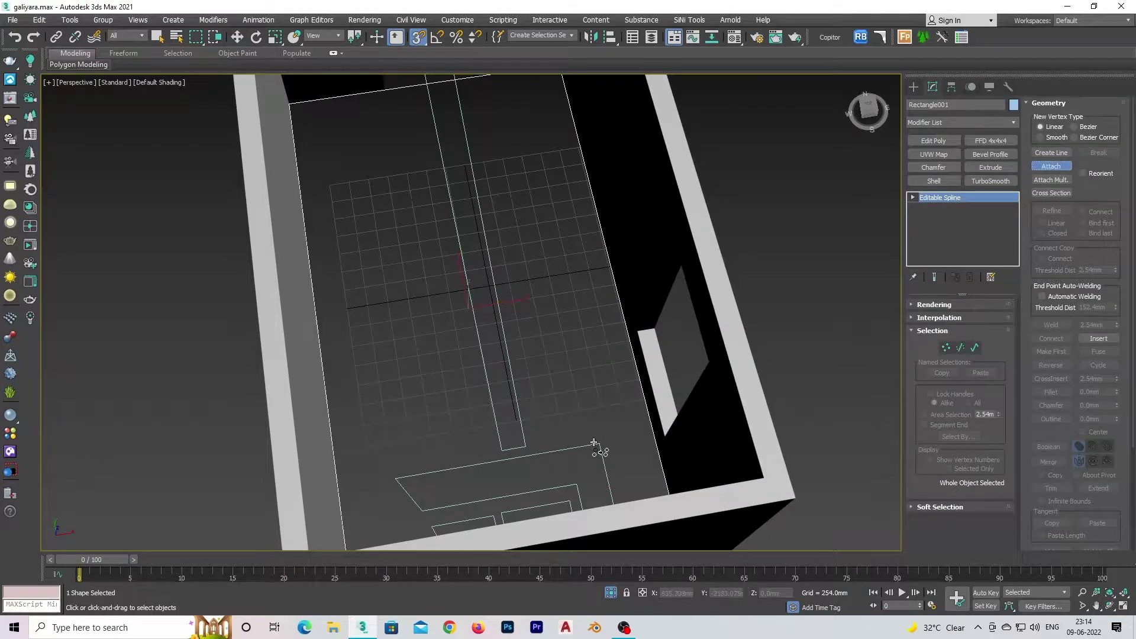
left_click(594, 443)
right_click(781, 349)
left_click(780, 349)
scroll(780, 349, "down", 5)
middle_click_drag(780, 350, 570, 390, "alt")
scroll(570, 391, "up", 5)
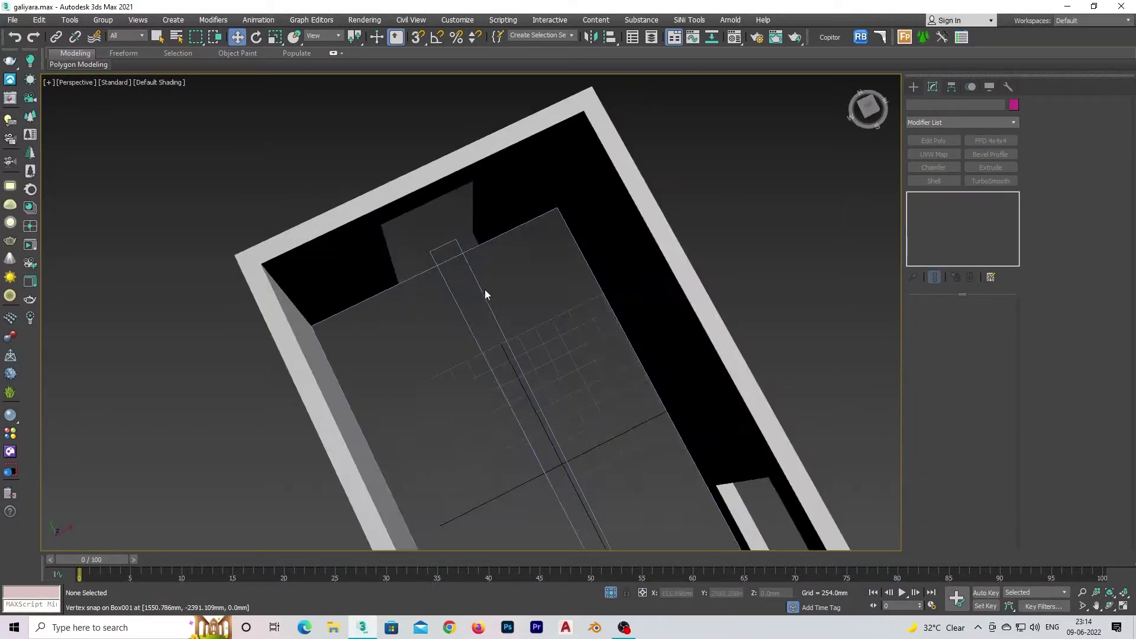
- Reselect the combined shape in Top view and select the long strip's vertices in Vertex mode
left_click(485, 294)
key("t")
key("1")
scroll(540, 349, "down", 2)
left_click_drag(456, 190, 509, 219)
scroll(490, 195, "up", 5)
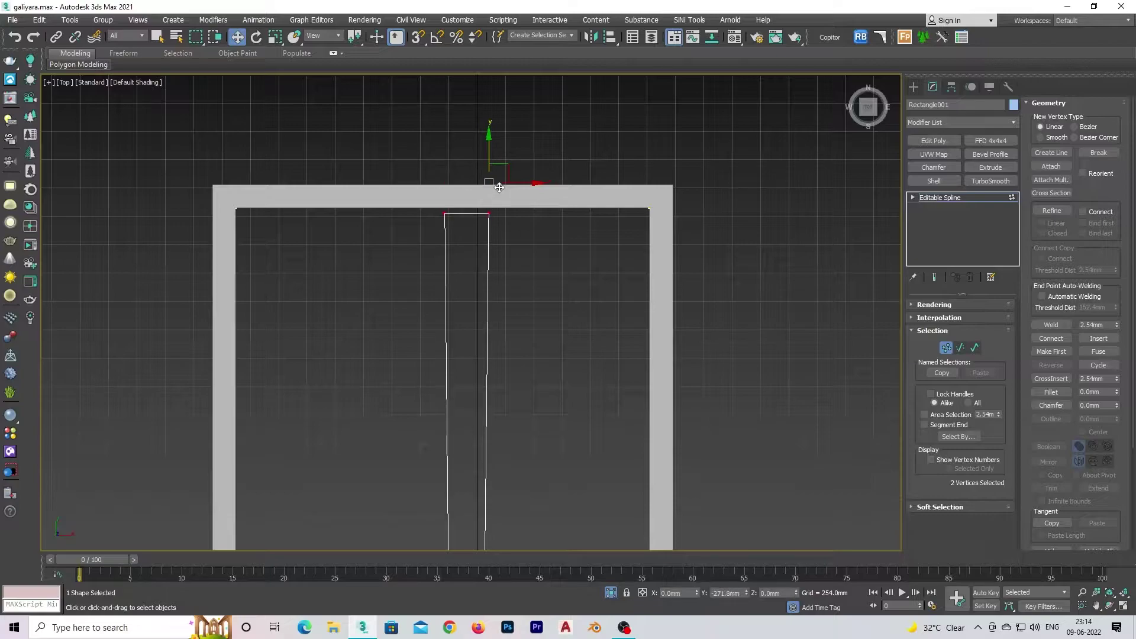
scroll(499, 187, "down", 3)
middle_click_drag(668, 406, 655, 406, "alt")
key("t")
scroll(496, 496, "up", 3)
left_click(496, 495)
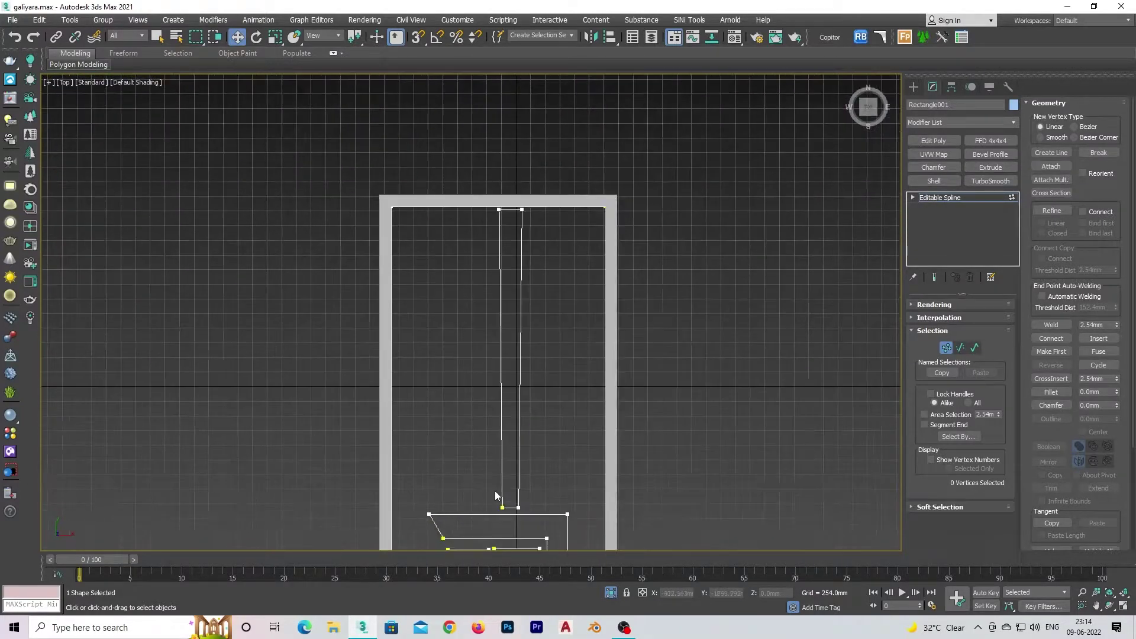
- With snaps on, snap one strip vertex up to the far wall and another down near the paving
key("s")
left_click_drag(518, 507, 499, 211)
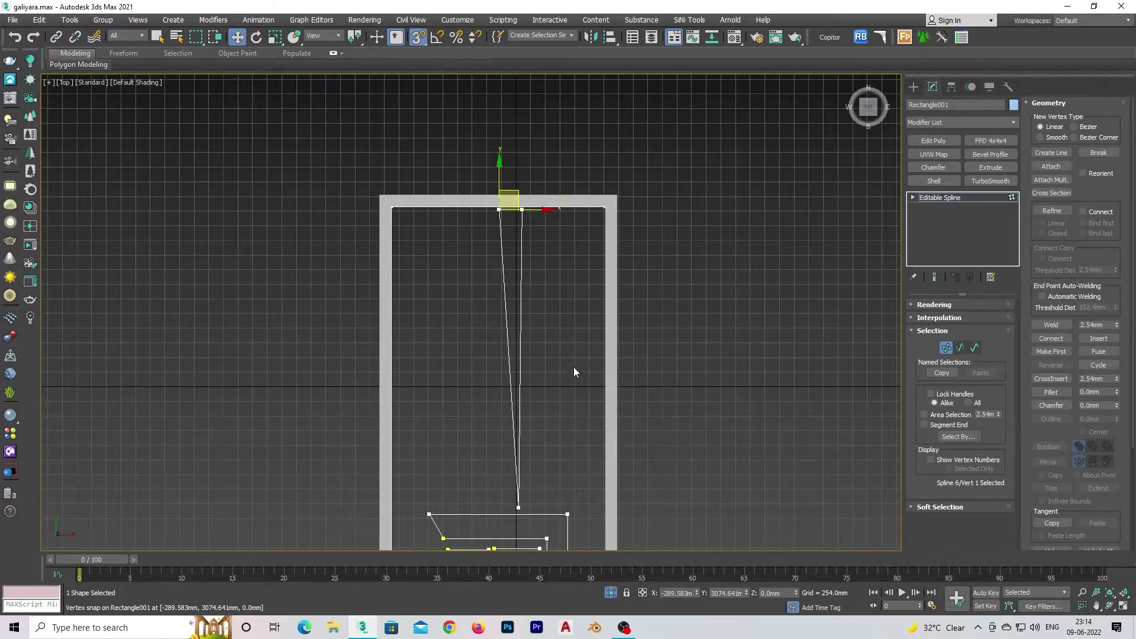
mouse_move(574, 372)
left_mouse_down()
mouse_move(540, 497)
mouse_move(540, 459)
mouse_move(470, 486)
left_mouse_up()
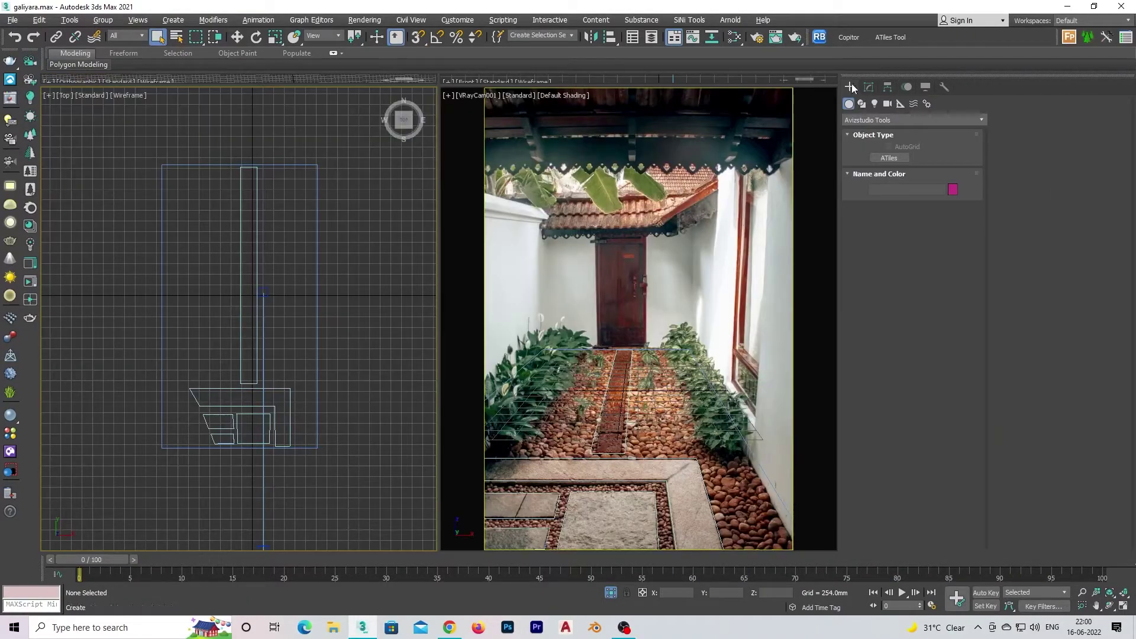
left_click(924, 119)
- Create a Standard Primitives plane covering the room's plan in Top view
scroll(923, 166, "up", 2)
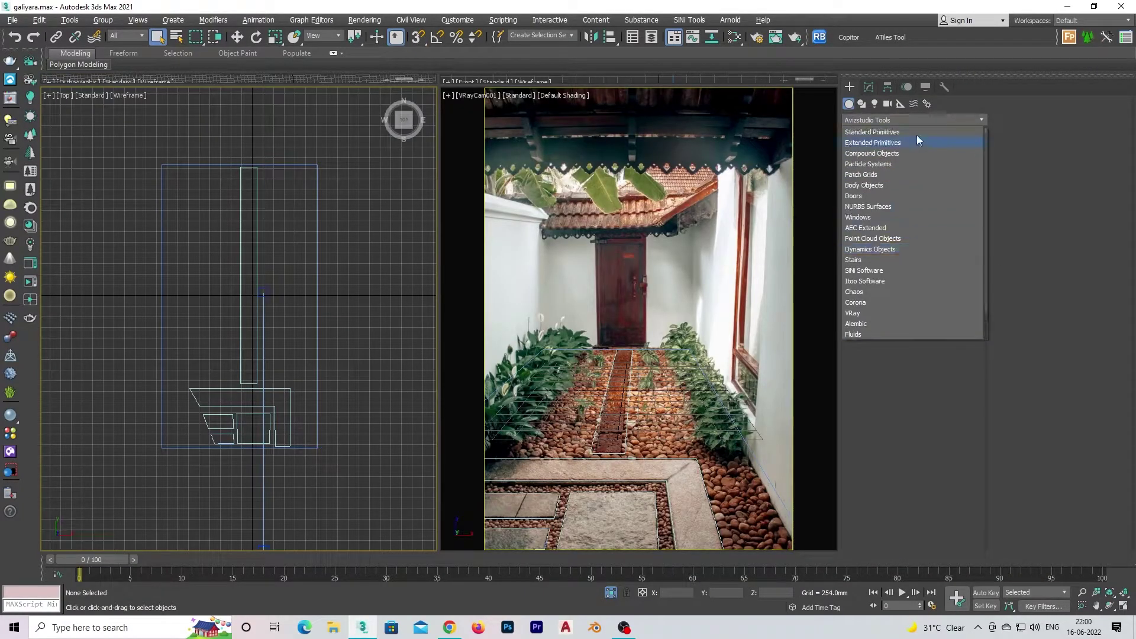
left_click(917, 120)
scroll(988, 204, "up", 2)
left_click(875, 133)
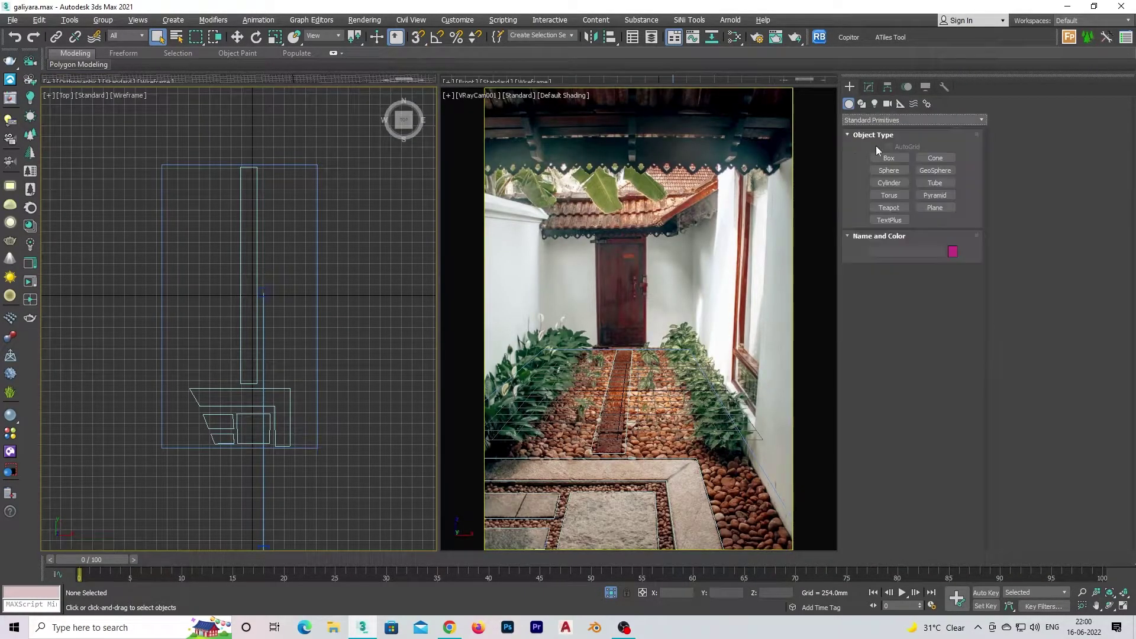
left_click(936, 207)
left_click_drag(162, 166, 317, 450)
right_click(408, 391)
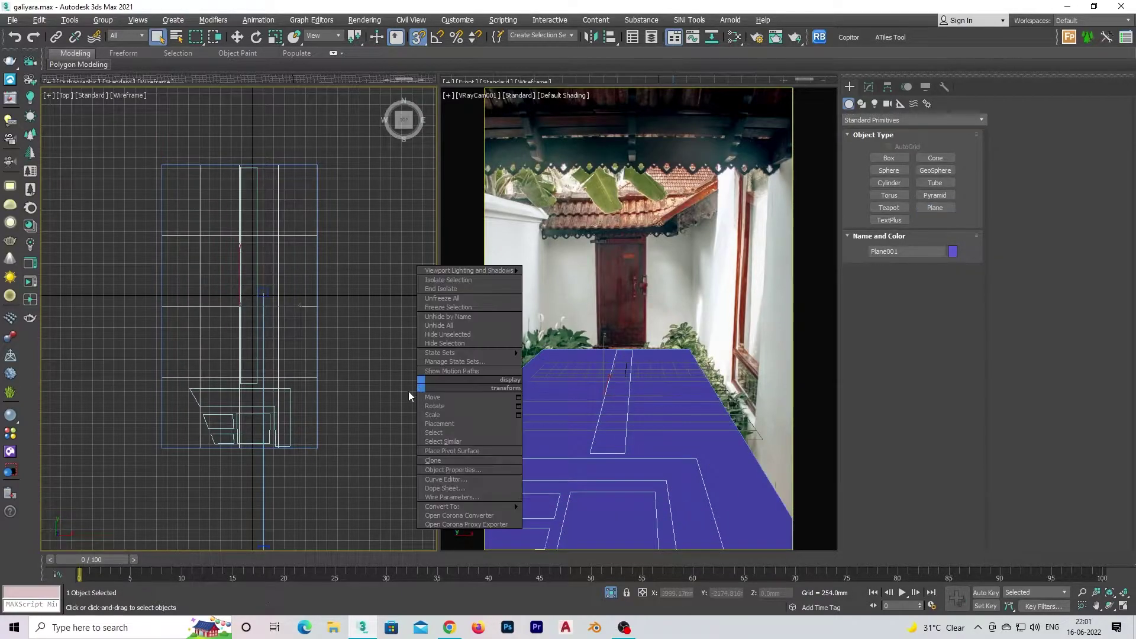
left_click(363, 413)
- Raise Plane001 to ceiling height (3005.591 mm) and convert it to Editable Poly
key("w")
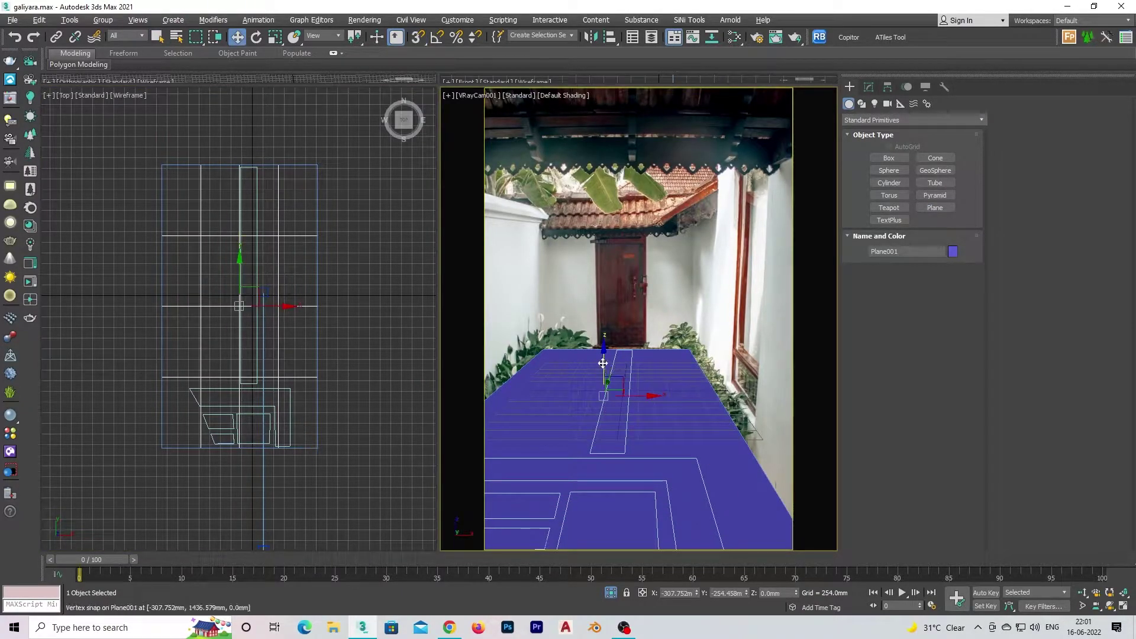
left_click_drag(604, 370, 637, 179)
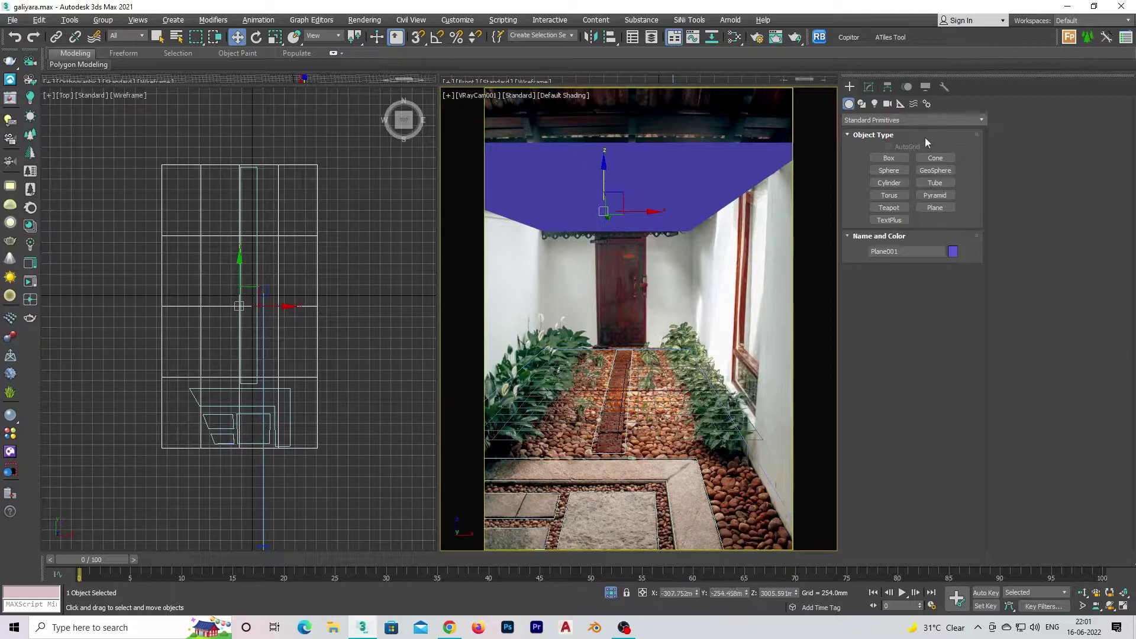
left_click(869, 86)
right_click(955, 296)
right_click(956, 312)
left_click(329, 339)
right_click(328, 337)
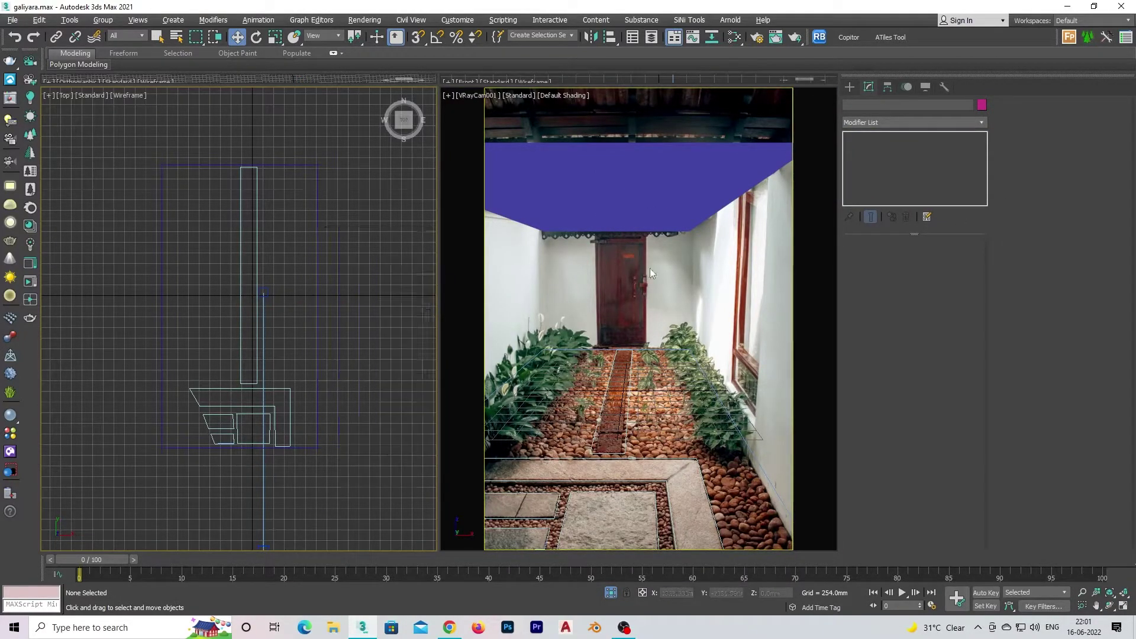
left_click(318, 314)
right_click(429, 569)
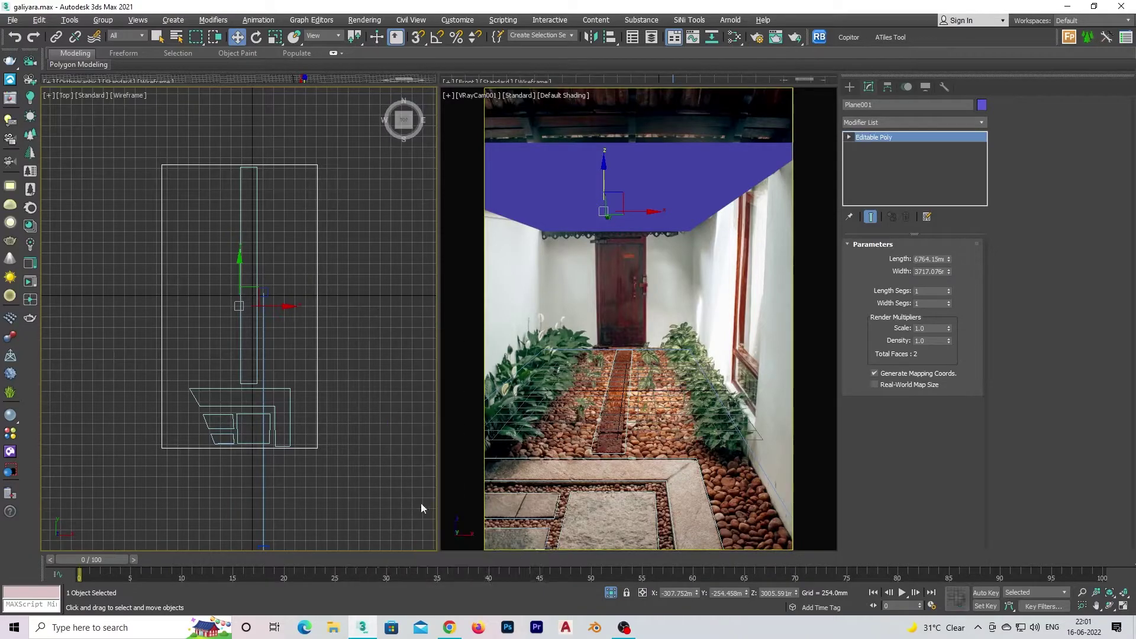
- Try moving the ceiling polygon in Front view, then undo and redo back to the raised ceiling
key("f")
left_click(926, 259)
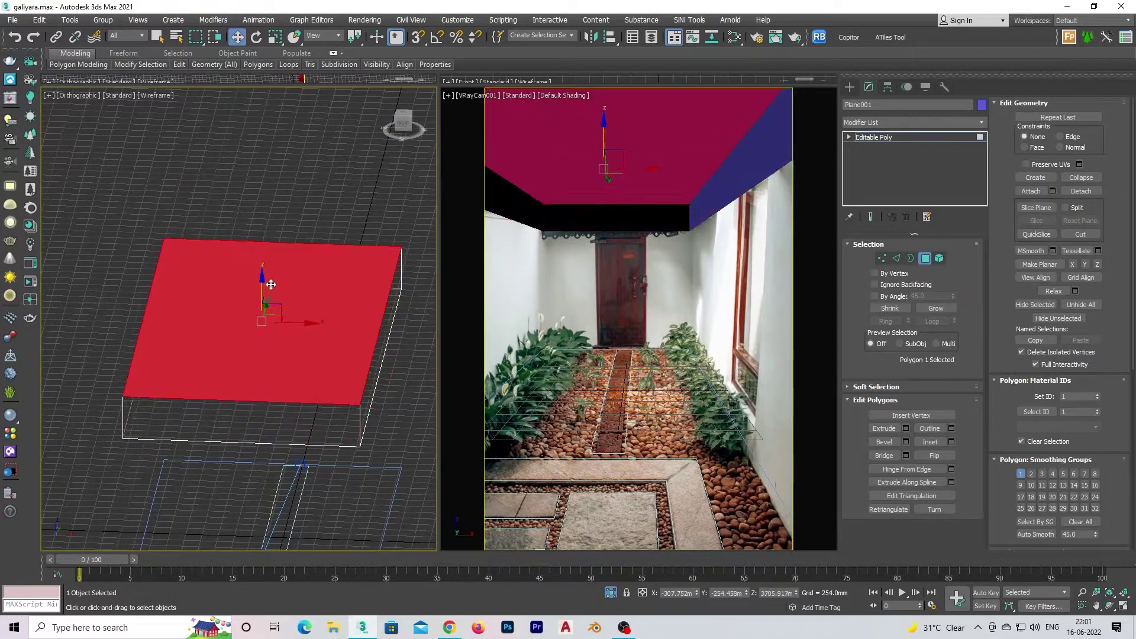
key("ctrl+z")
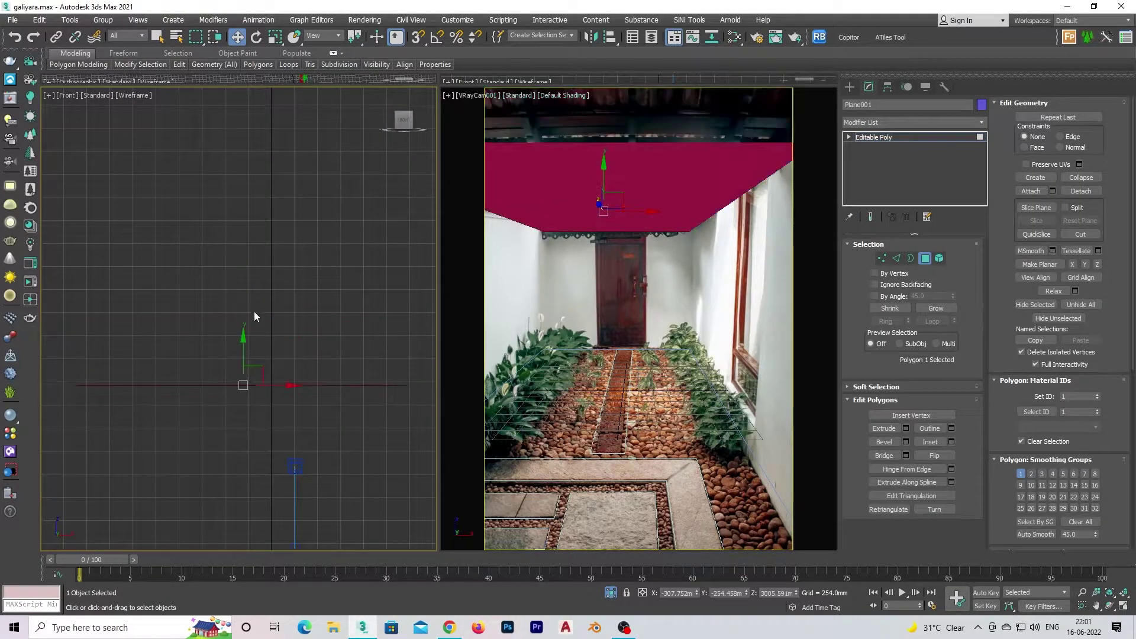
left_click_drag(248, 346, 248, 385)
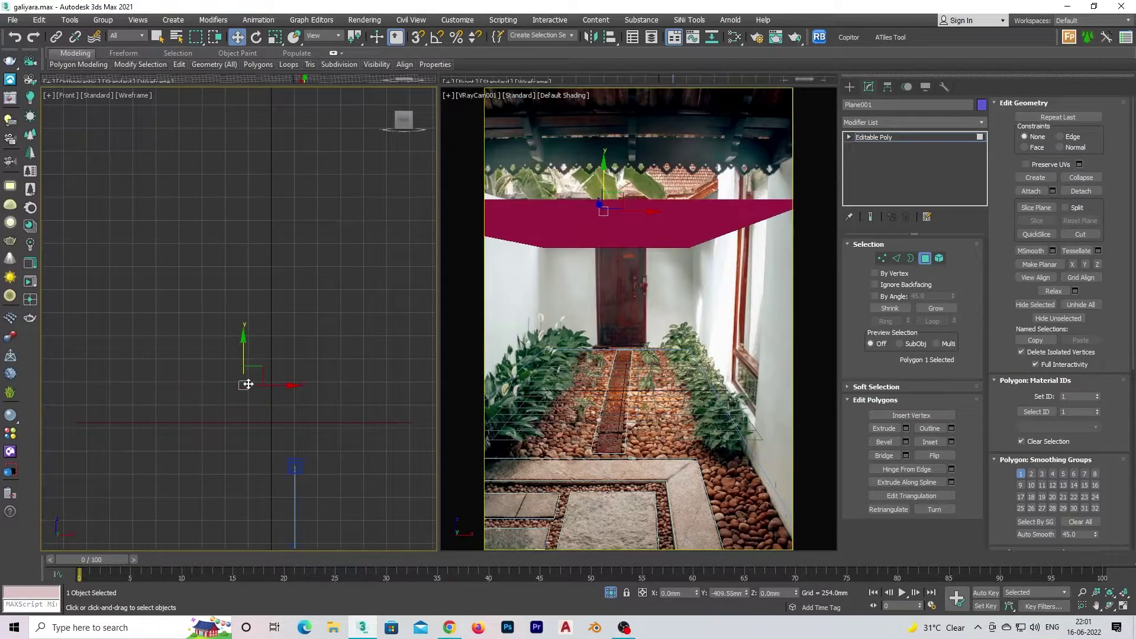
key("ctrl+z")
key("ctrl+y")
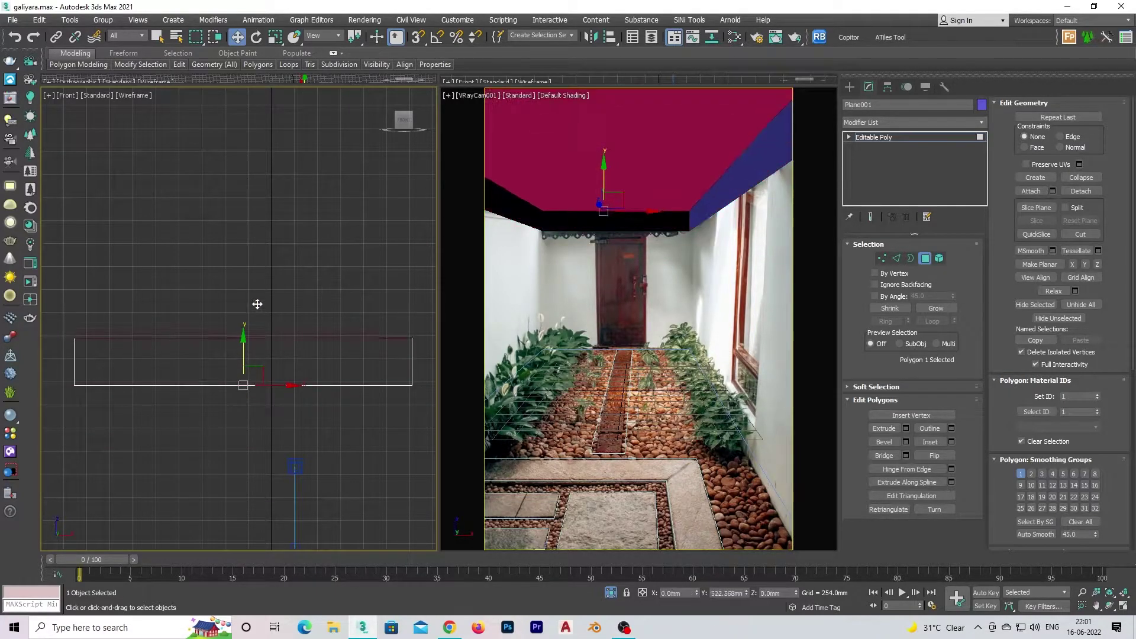
left_click(890, 309)
- Lower the ceiling's top vertices, then scale its inner corners outward in Top view
left_click(882, 259)
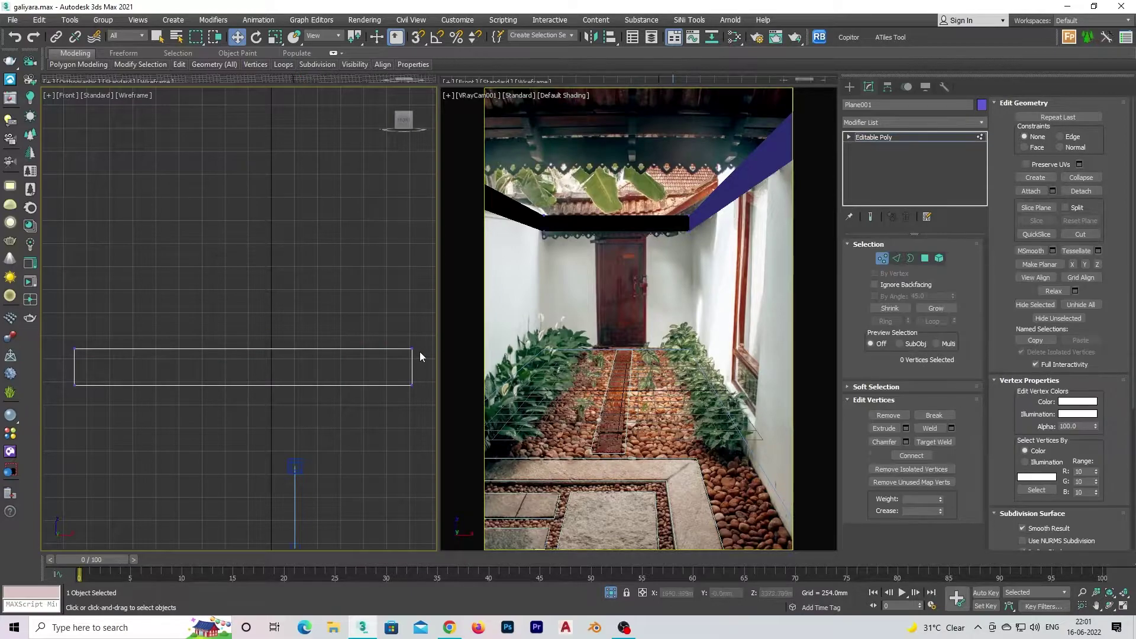
left_click_drag(420, 352, 65, 340)
left_click_drag(248, 350, 258, 202)
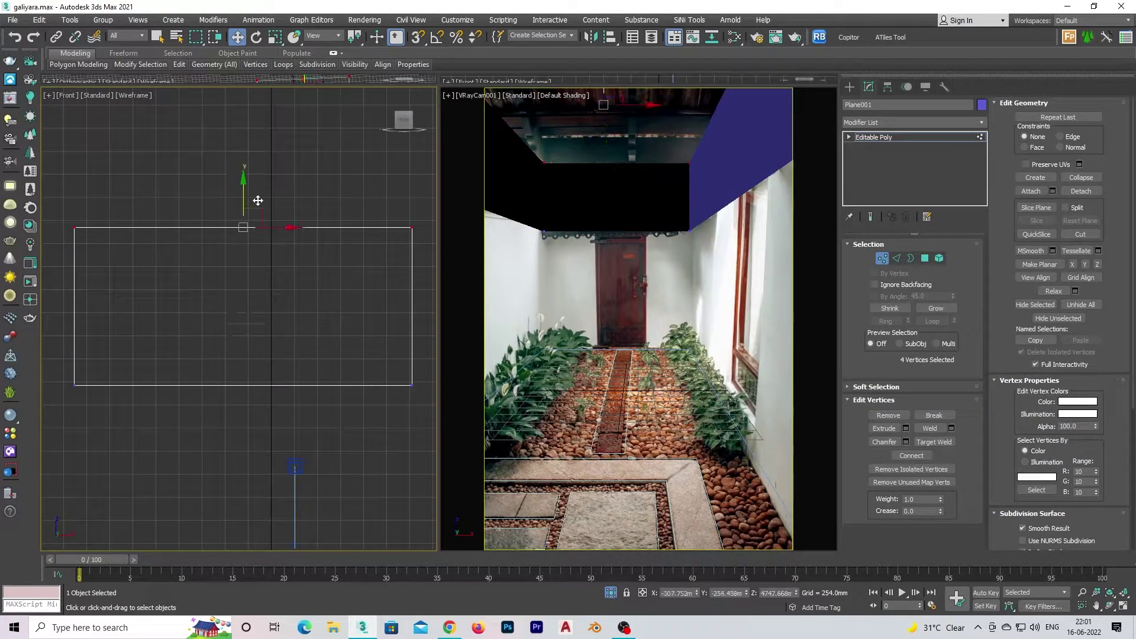
key("t")
scroll(288, 331, "down", 2)
key("r")
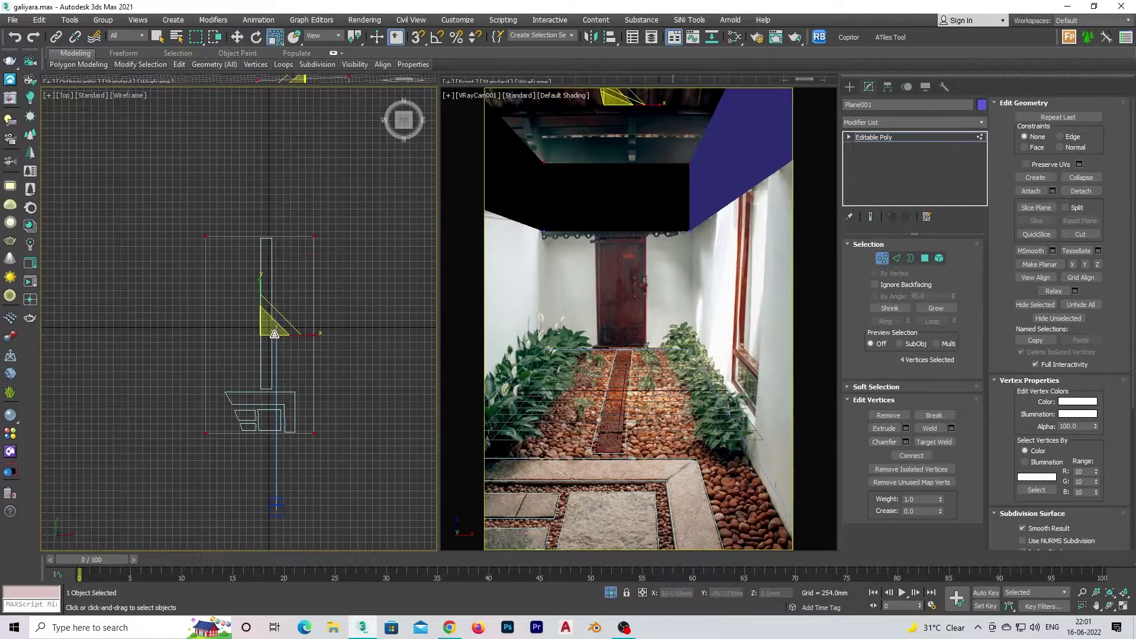
left_click_drag(272, 322, 309, 272)
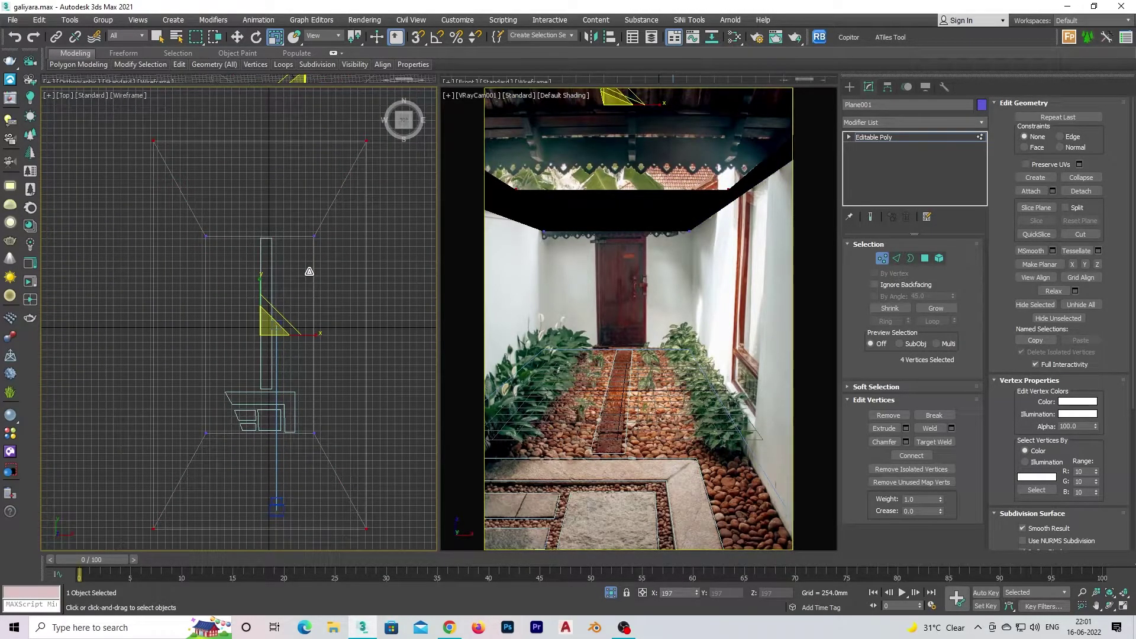
mouse_move(306, 348)
middle_mouse_down("alt")
mouse_move(385, 293)
mouse_move(347, 291)
mouse_move(240, 358)
mouse_move(307, 331)
middle_mouse_up("alt")
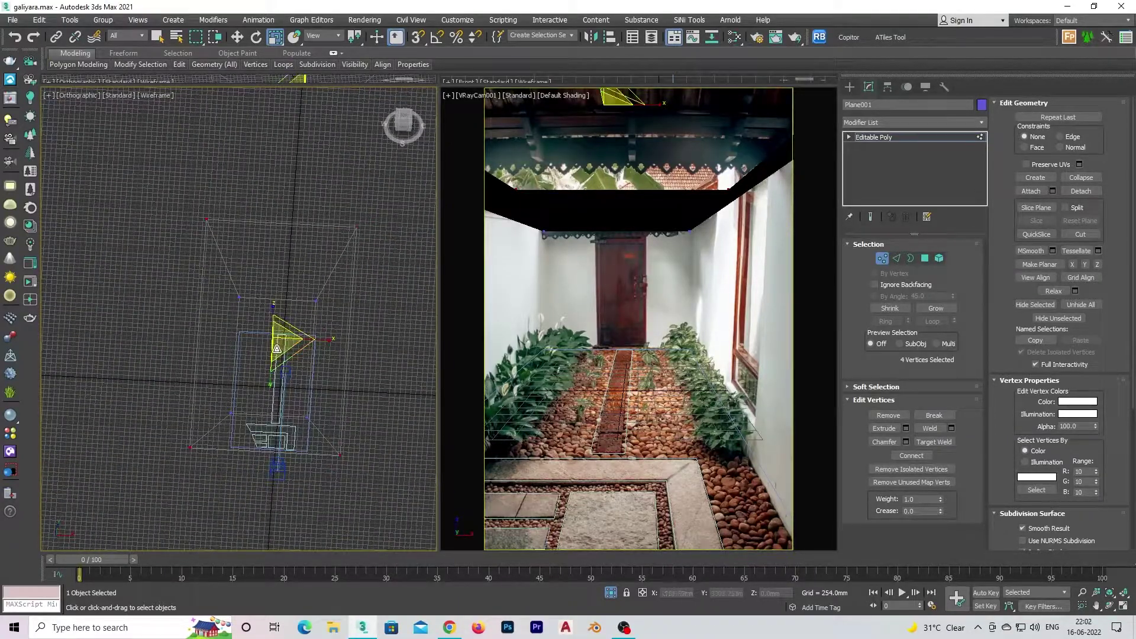
- Select two of the ceiling corners in Top view, then clear the vertex selection
key("f")
key("t")
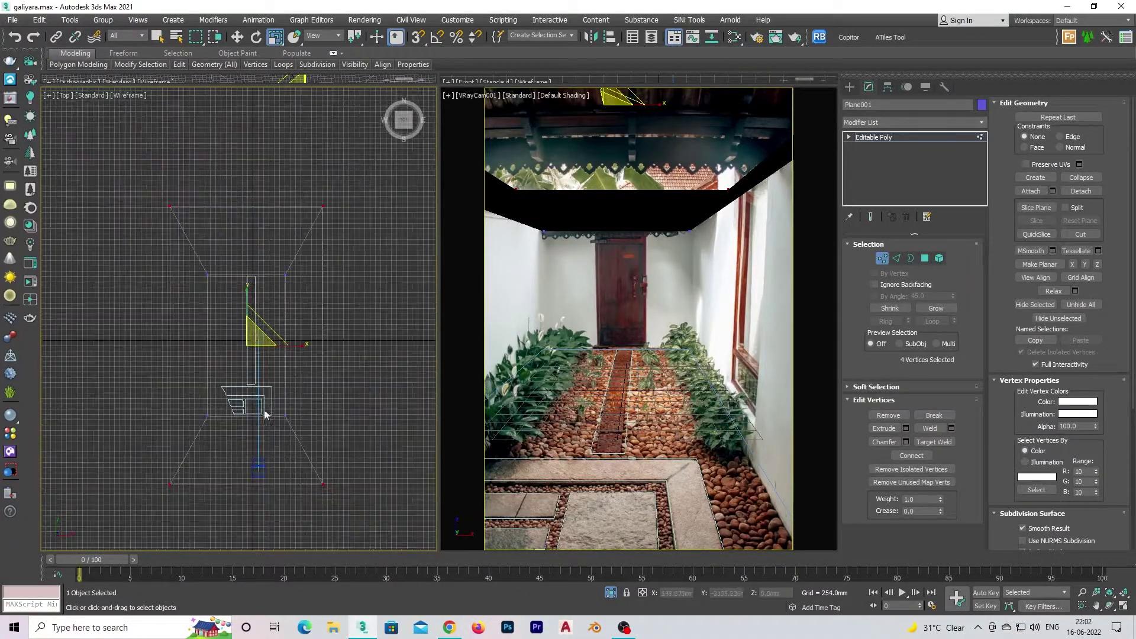
key("w")
mouse_move(243, 298)
left_mouse_down()
mouse_move(277, 265)
mouse_move(272, 219)
mouse_move(349, 260)
left_mouse_up()
left_click(357, 265)
- Inspect the room and ceiling in Perspective, Top and Front views, toggling shaded display
key("f")
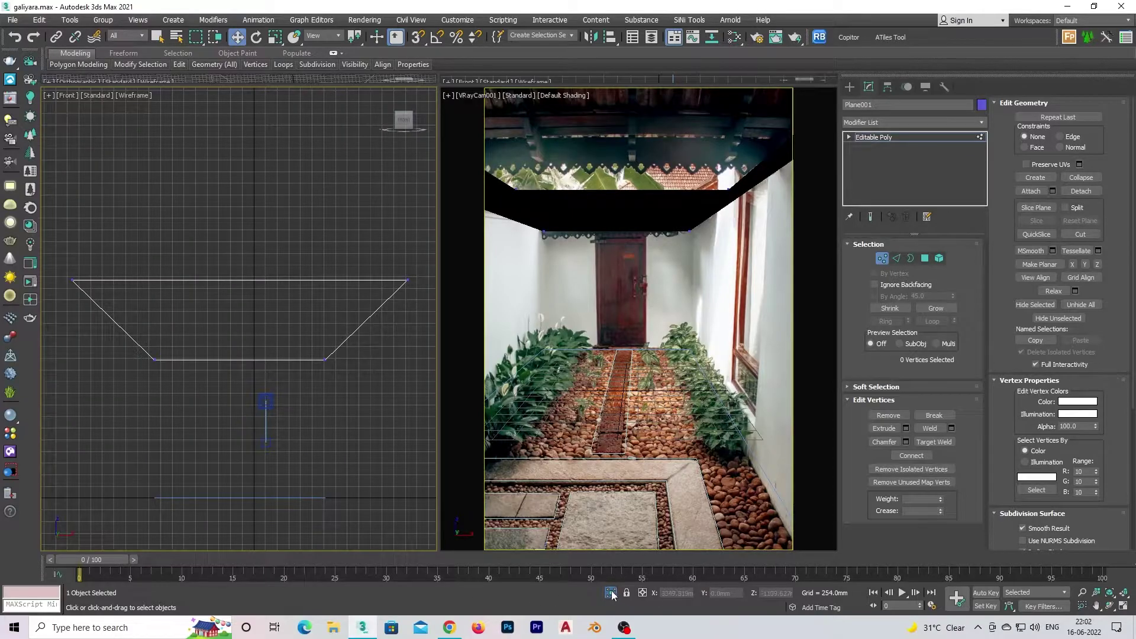
key("p")
middle_click_drag(353, 489, 322, 463, "alt")
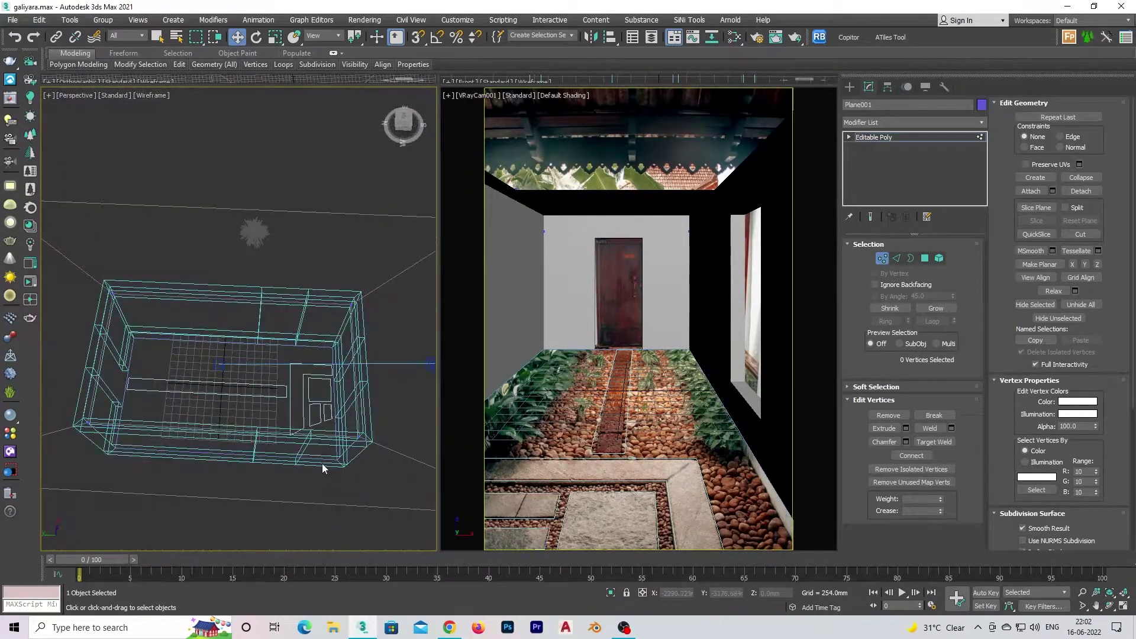
key("t")
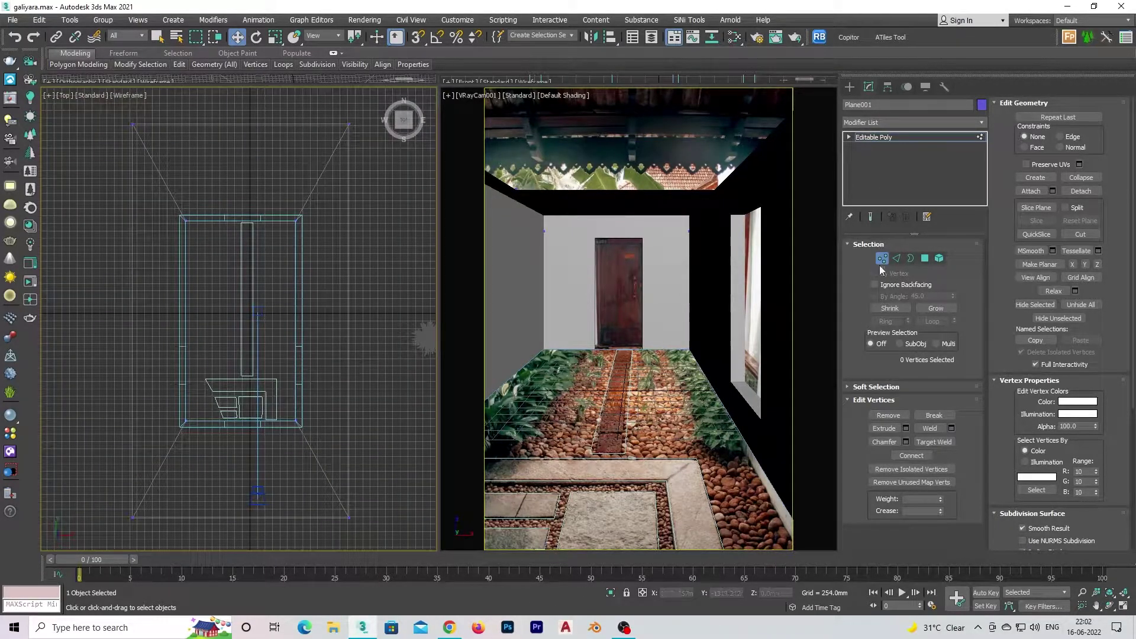
left_click(882, 260)
key("f")
scroll(352, 355, "up", 4)
middle_click_drag(290, 225, 260, 292)
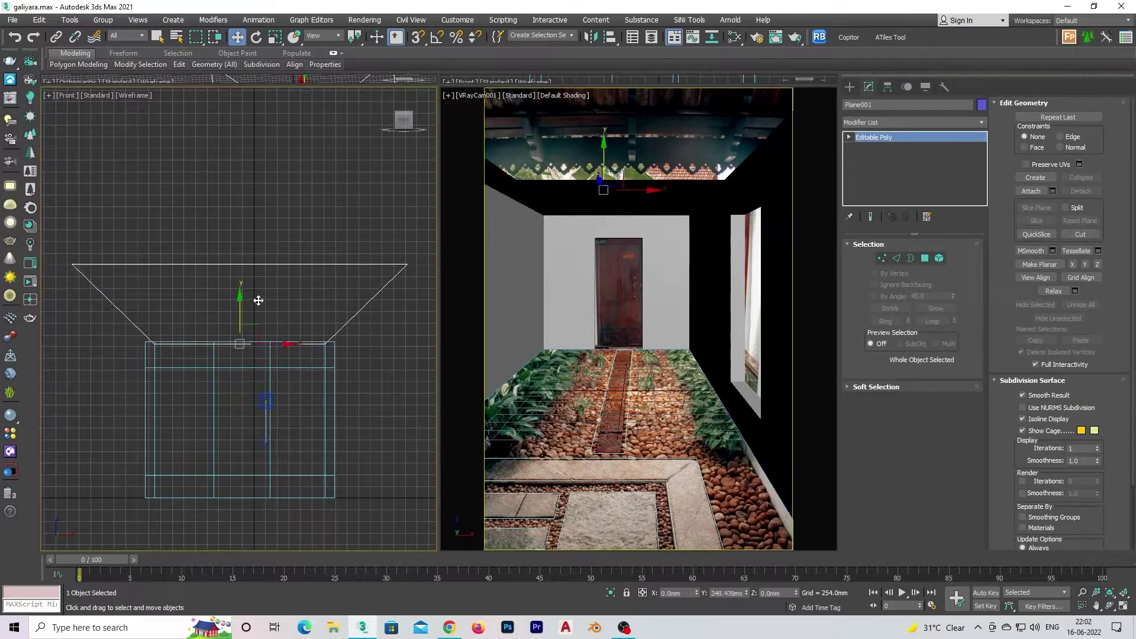
key("F3")
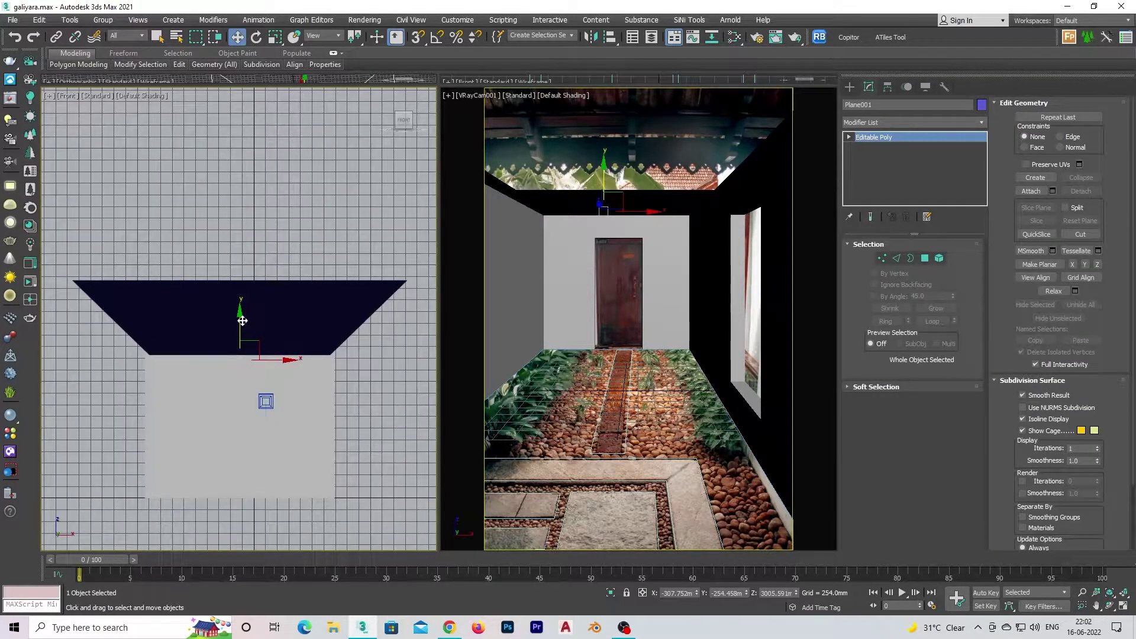
key("F3")
- Check the camera view in wireframe and shaded, then reselect the ceiling plane in Top view
right_click(553, 350)
left_click(554, 349)
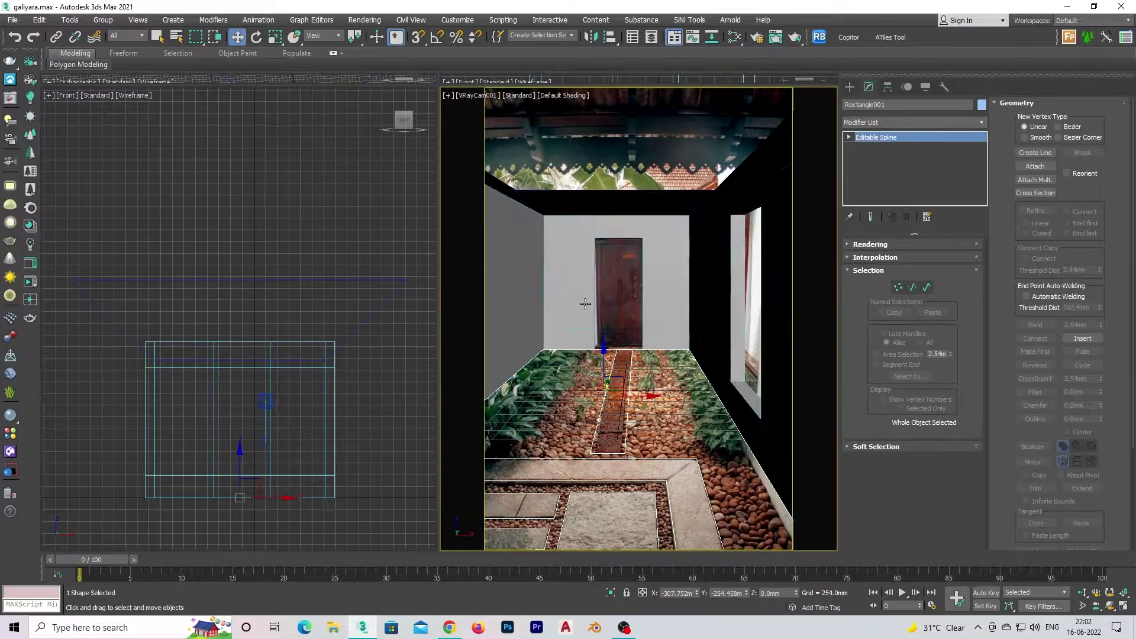
key("F3")
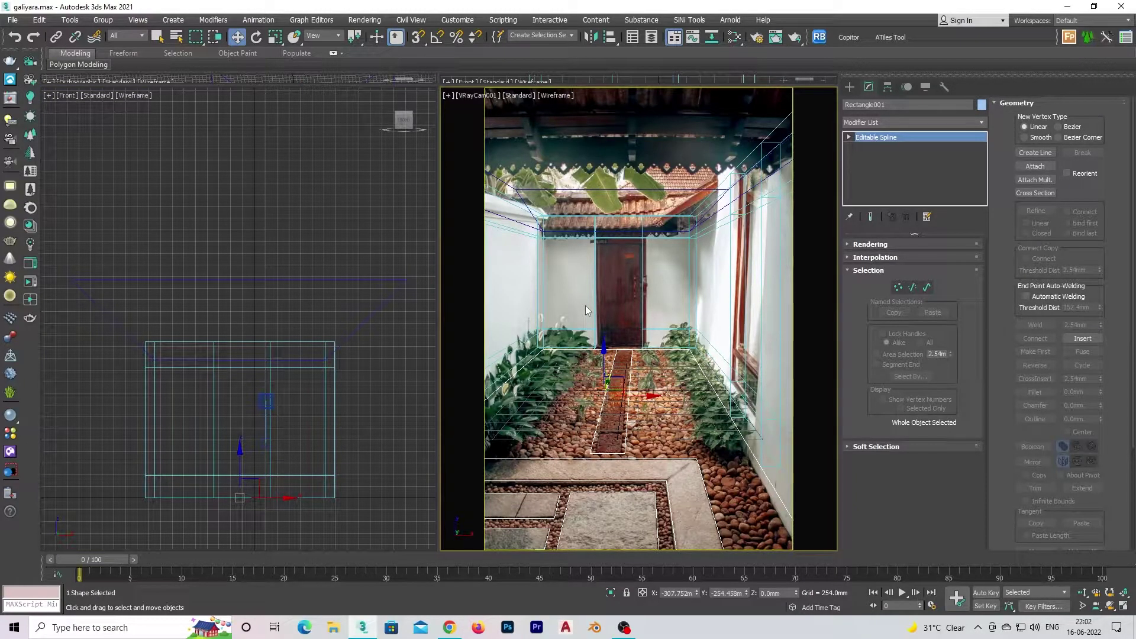
key("F3")
left_click(303, 335)
key("t")
scroll(308, 227, "up", 3)
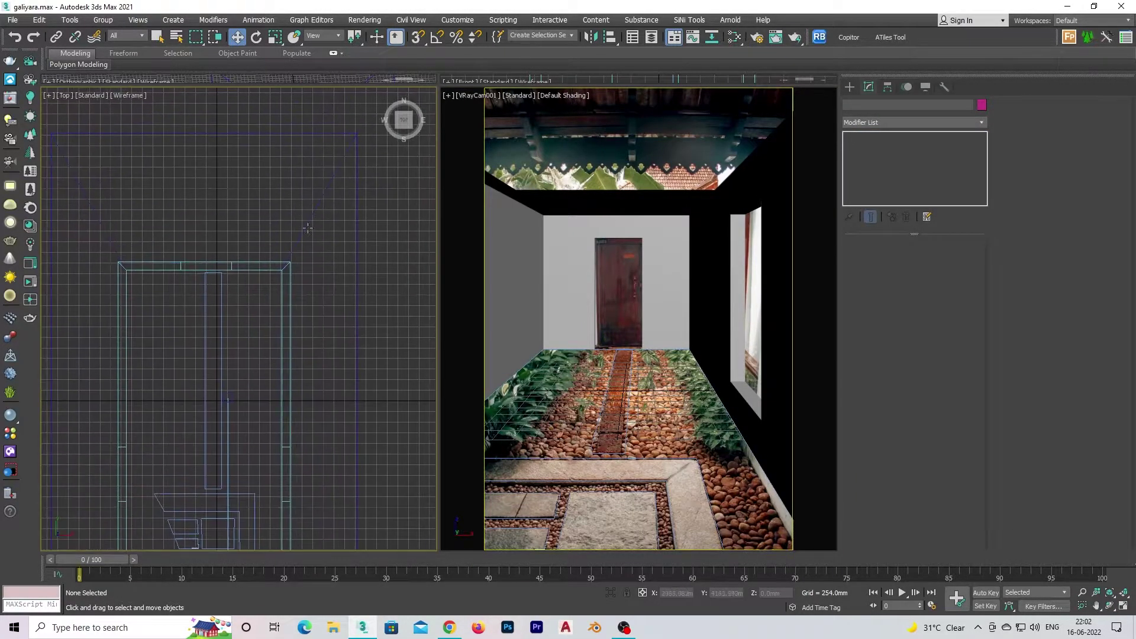
left_click(308, 228)
scroll(307, 227, "down", 3)
- Raise the four inner ceiling vertices in Front view and narrow them along X in Top view
key("1")
key("r")
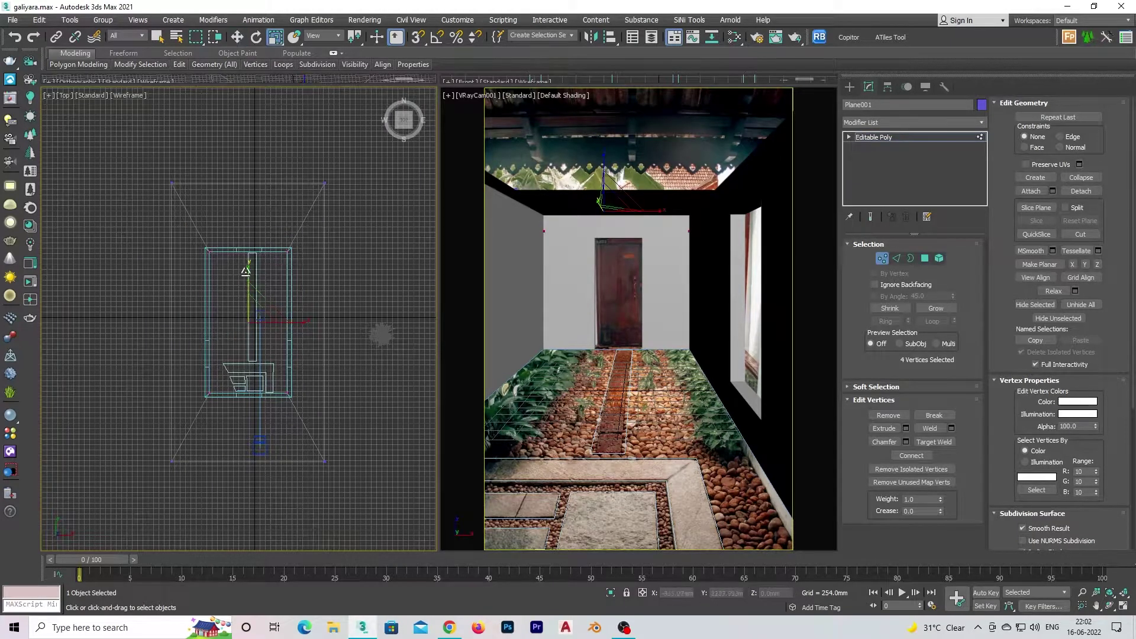
key("w")
key("f")
left_click_drag(245, 298, 245, 268)
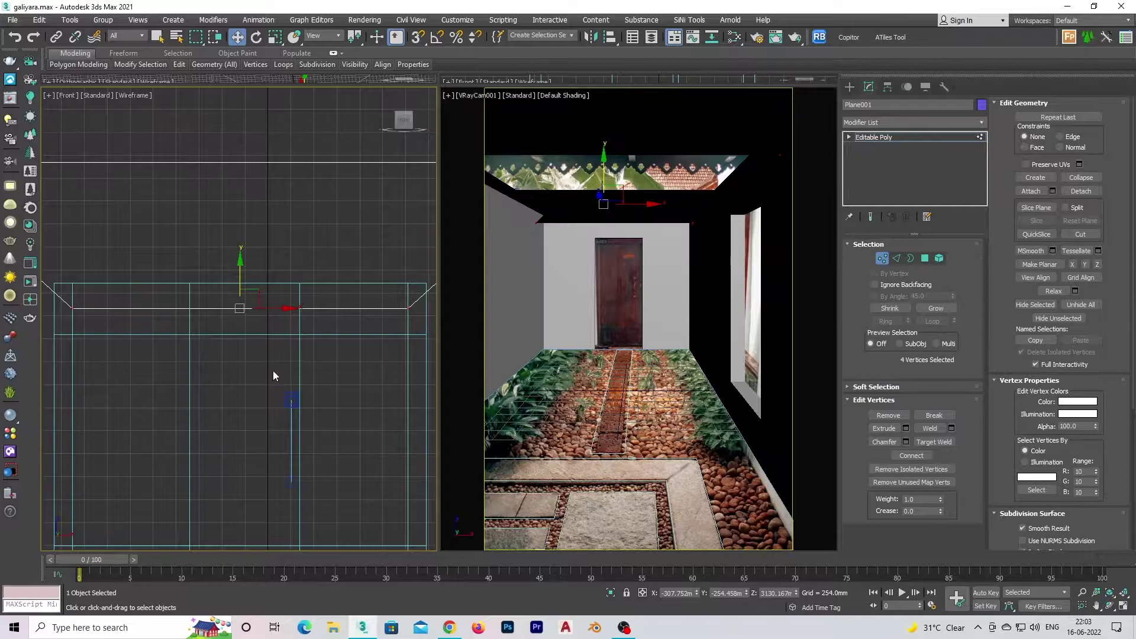
key("t")
scroll(290, 343, "down", 2)
key("r")
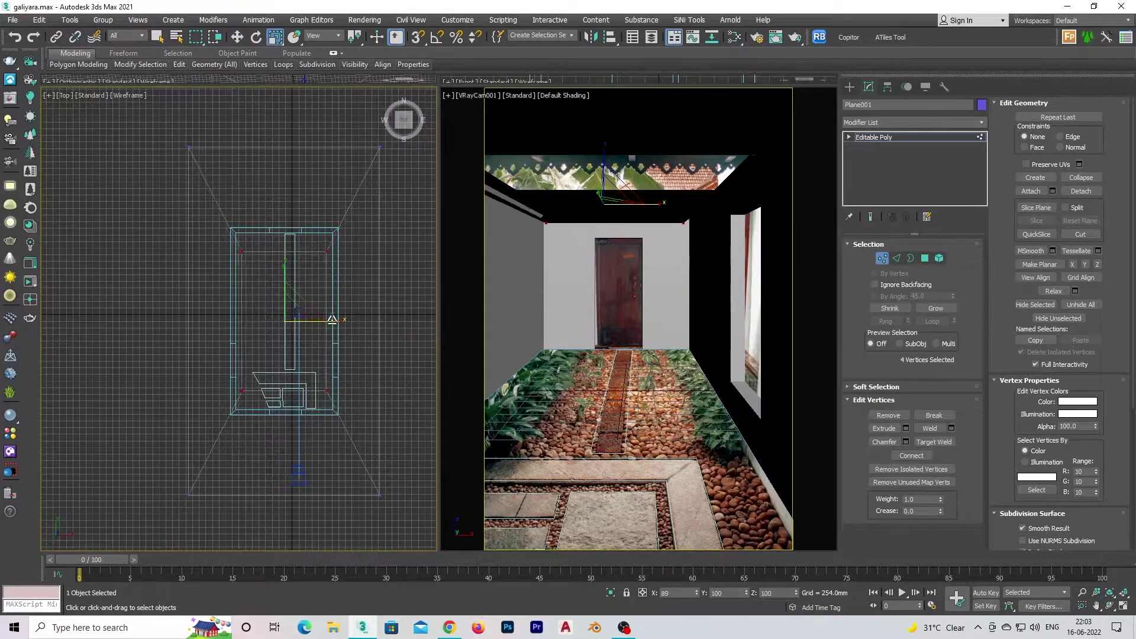
left_click_drag(332, 321, 321, 320)
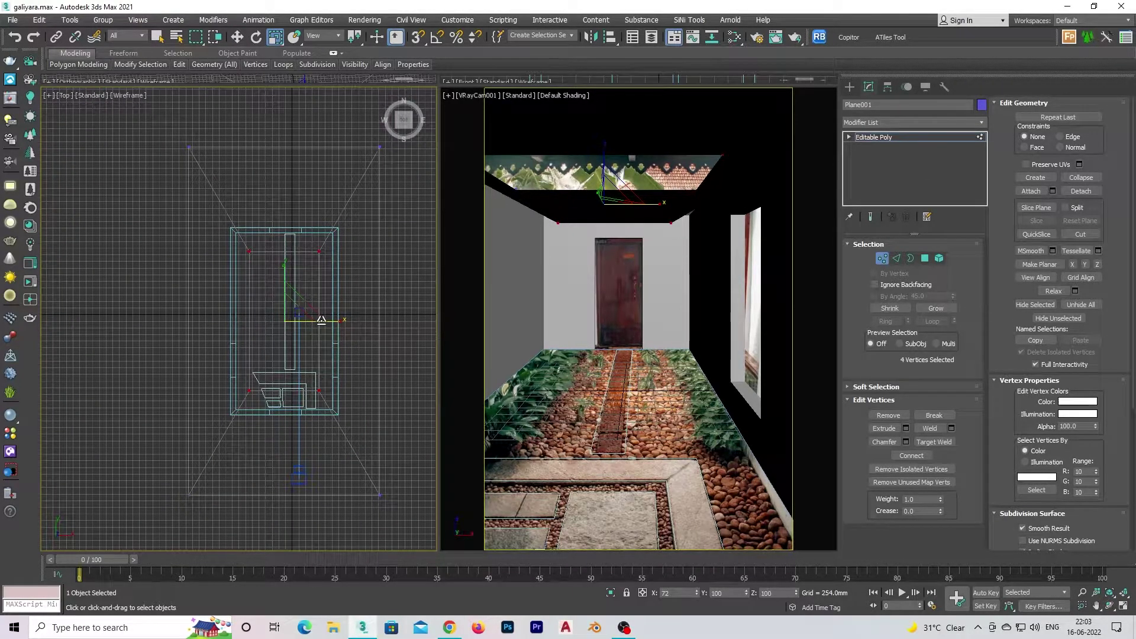
- Shift the upper vertex pair about 113 mm along Y and reposition the lower pair
middle_click_drag(321, 321, 363, 229)
key("w")
left_click_drag(264, 139, 264, 166)
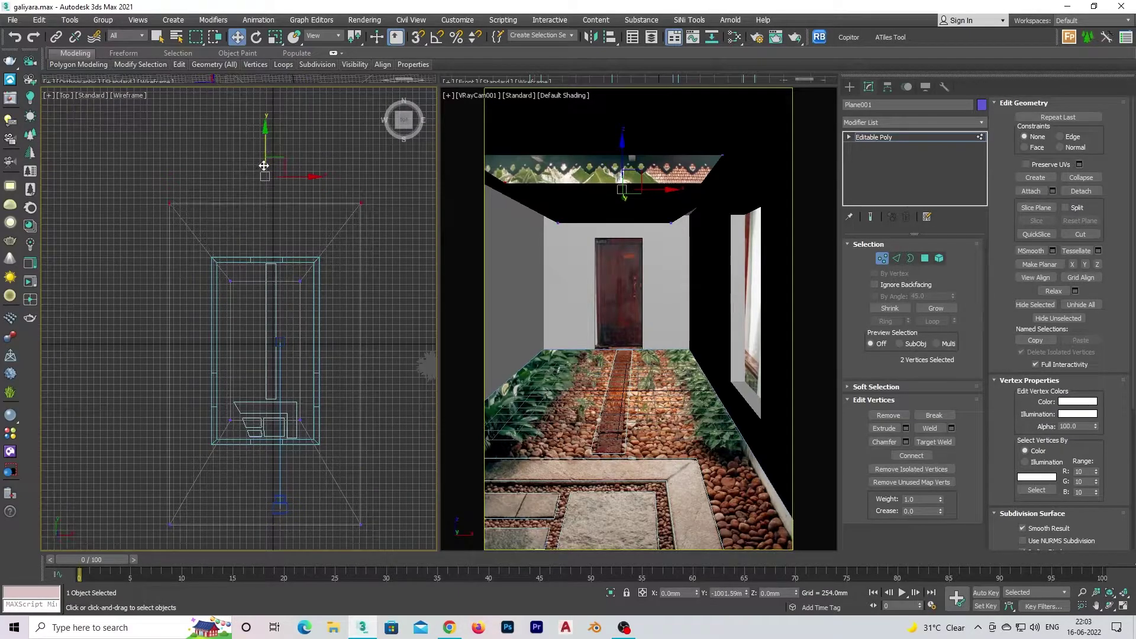
scroll(295, 261, "up", 3)
left_click_drag(236, 267, 237, 261)
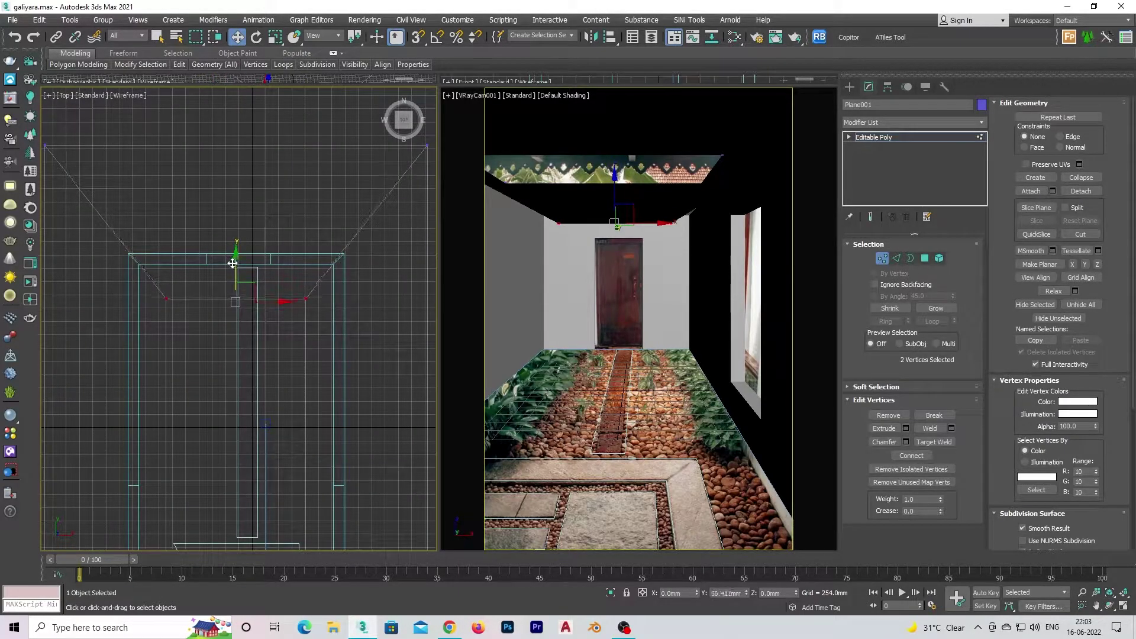
scroll(352, 304, "down", 2)
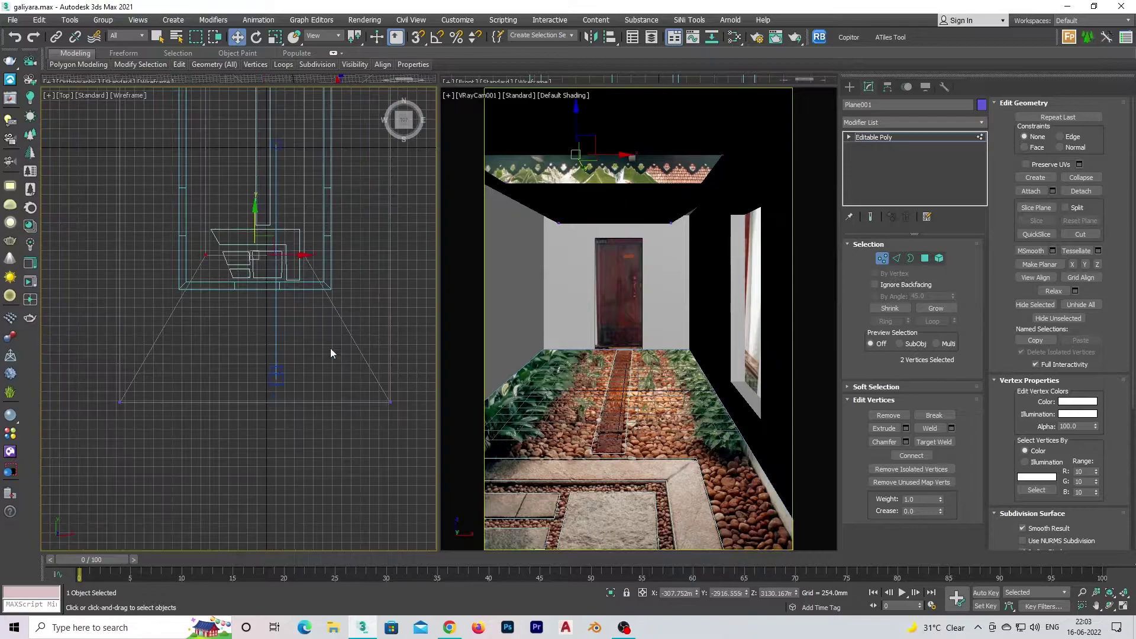
scroll(330, 348, "down", 2)
scroll(256, 367, "down", 1)
left_click_drag(257, 380, 256, 343)
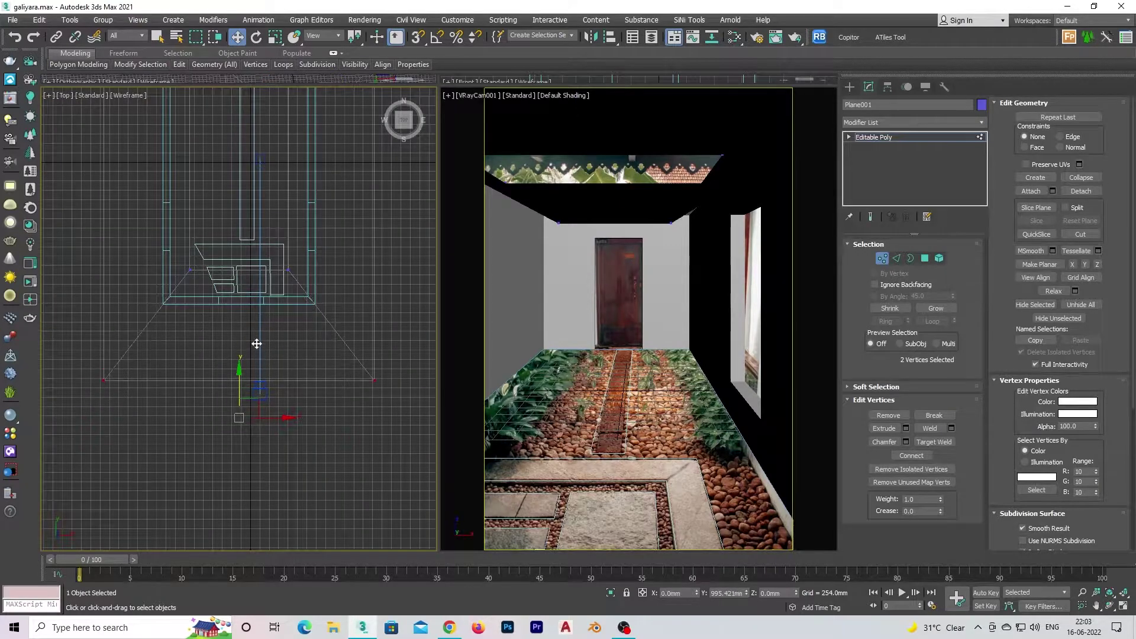
left_click(275, 400)
- Exit Vertex mode and nudge the whole ceiling plane slightly in Front view
scroll(296, 408, "down", 5)
scroll(314, 417, "up", 6)
scroll(332, 403, "up", 3)
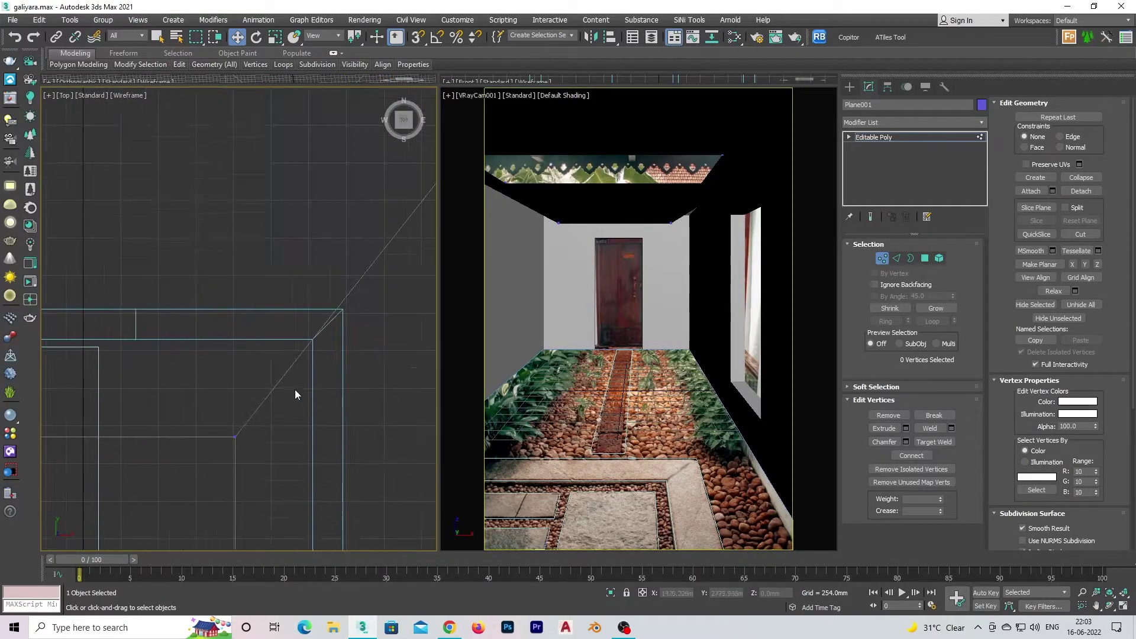
scroll(386, 414, "down", 3)
key("f")
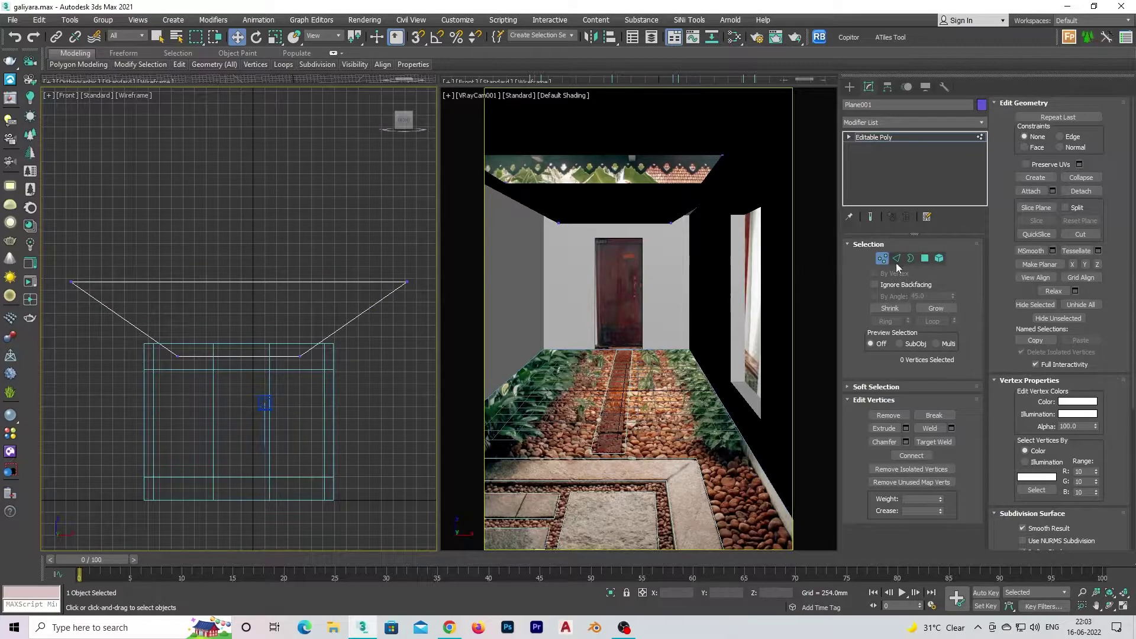
left_click(882, 259)
scroll(319, 338, "up", 2)
left_click_drag(259, 323, 259, 332)
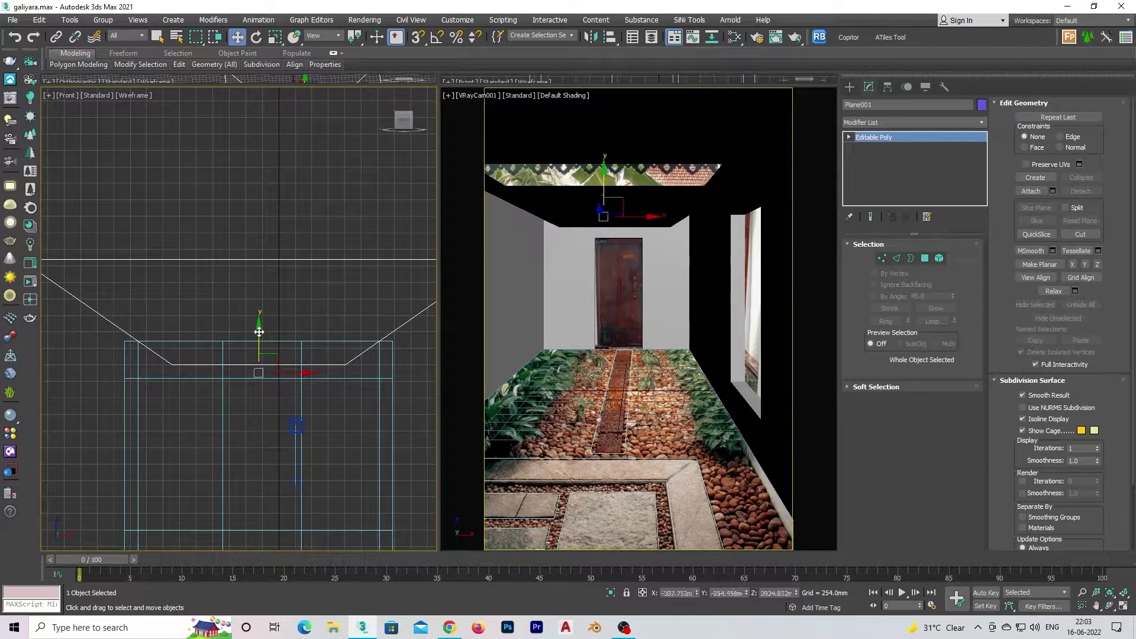
- Orbit the Perspective view with Edged Faces to inspect the ceiling frame, then select the ceiling
left_click(608, 454)
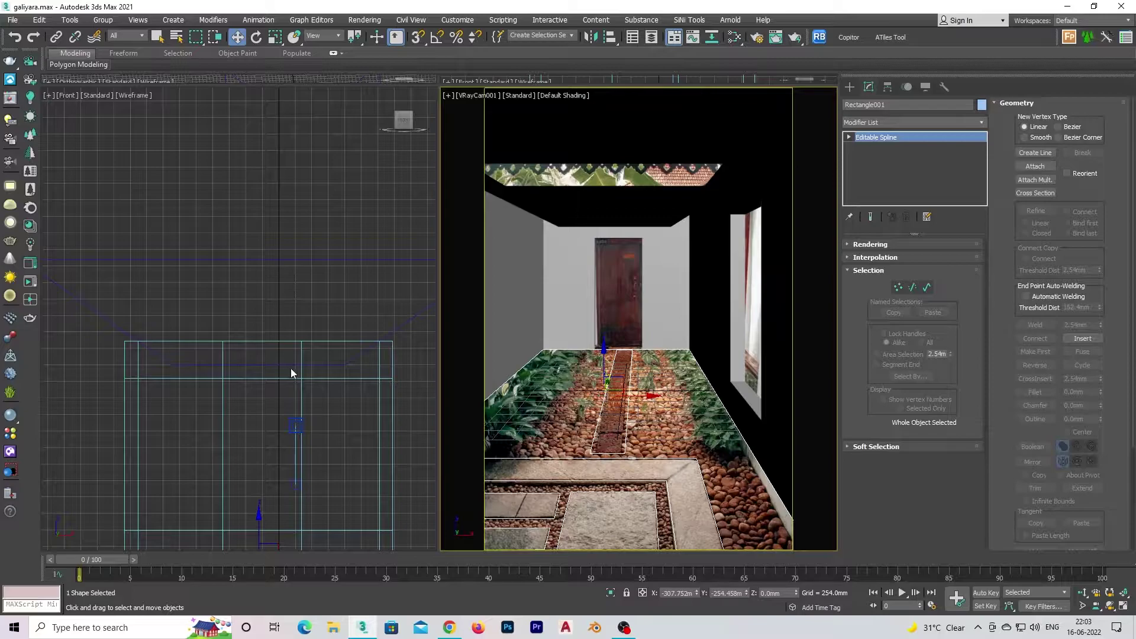
key("p")
middle_click_drag(423, 381, 222, 386, "alt")
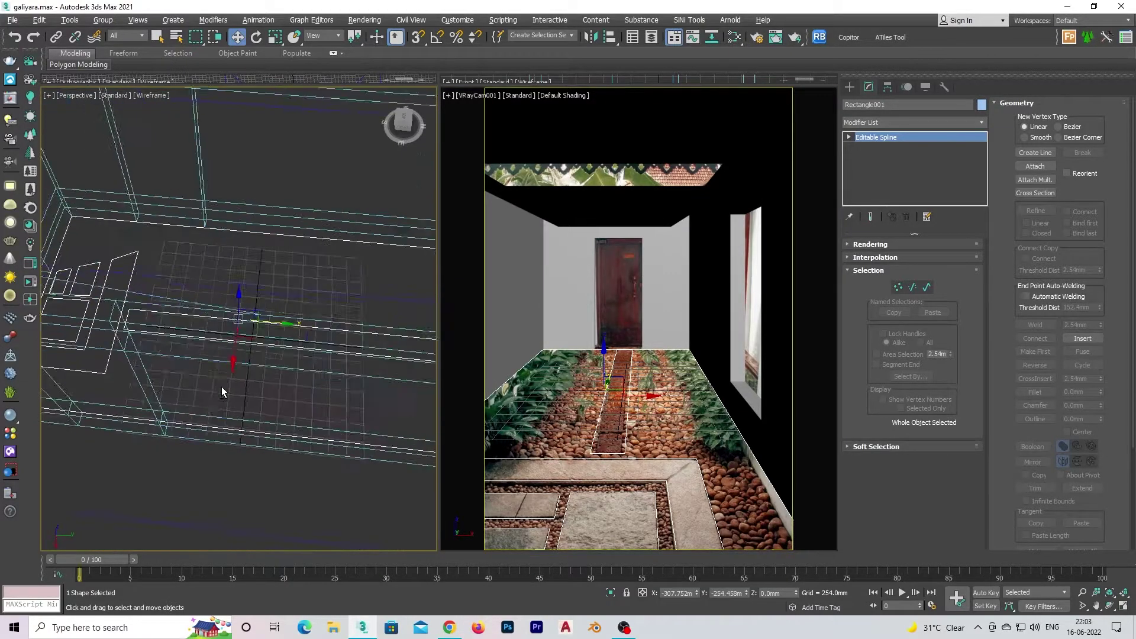
scroll(387, 336, "down", 3)
left_click(387, 336)
key("F3")
scroll(409, 217, "up", 3)
mouse_move(409, 217)
middle_mouse_down("alt")
mouse_move(332, 284)
mouse_move(387, 358)
mouse_move(343, 367)
mouse_move(347, 388)
middle_mouse_up("alt")
scroll(352, 285, "up", 2)
left_click(351, 285)
scroll(352, 286, "down", 3)
- Delete the ceiling's left sloped face, undo it, and reselect the whole roof shell
left_click(925, 258)
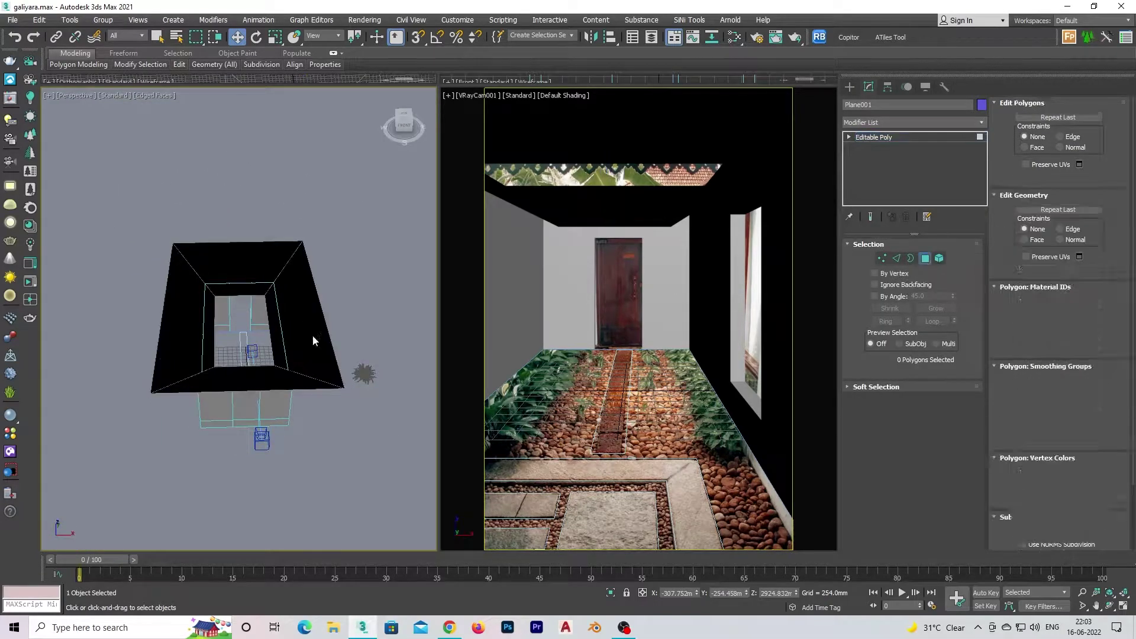
left_click(178, 319)
key("Delete")
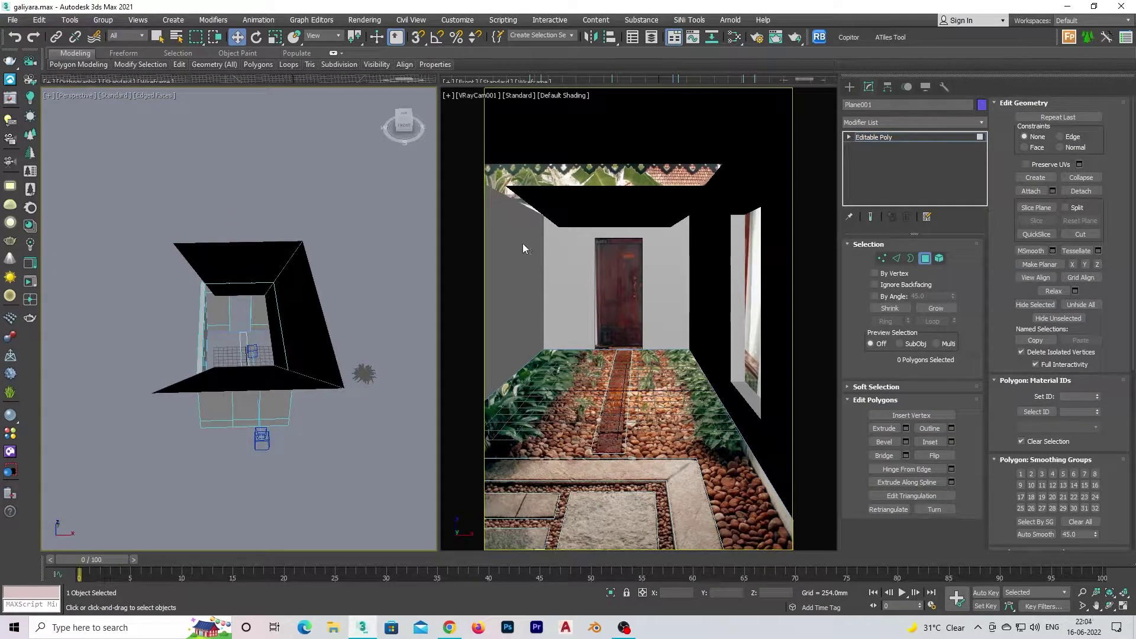
key("ctrl+z")
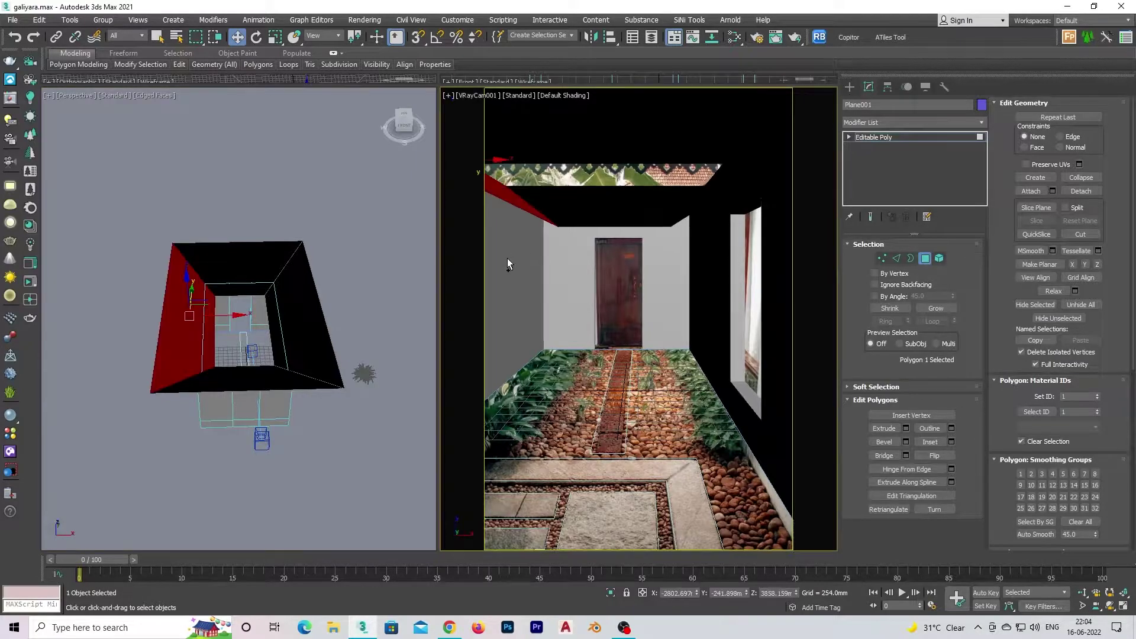
key("ctrl+z")
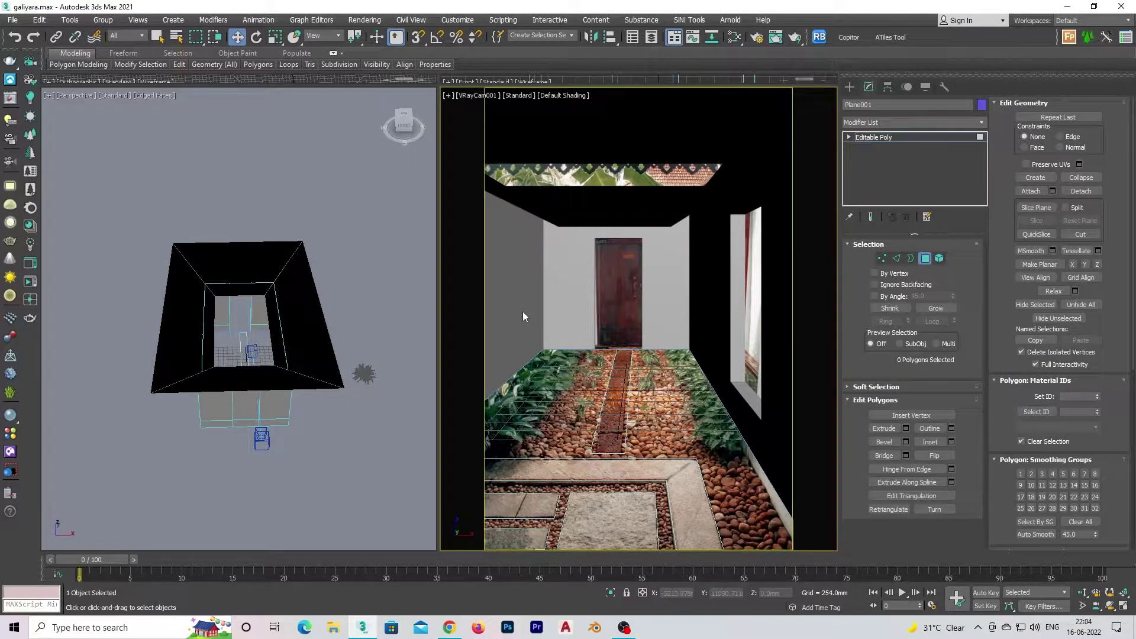
key("4")
left_click(283, 393)
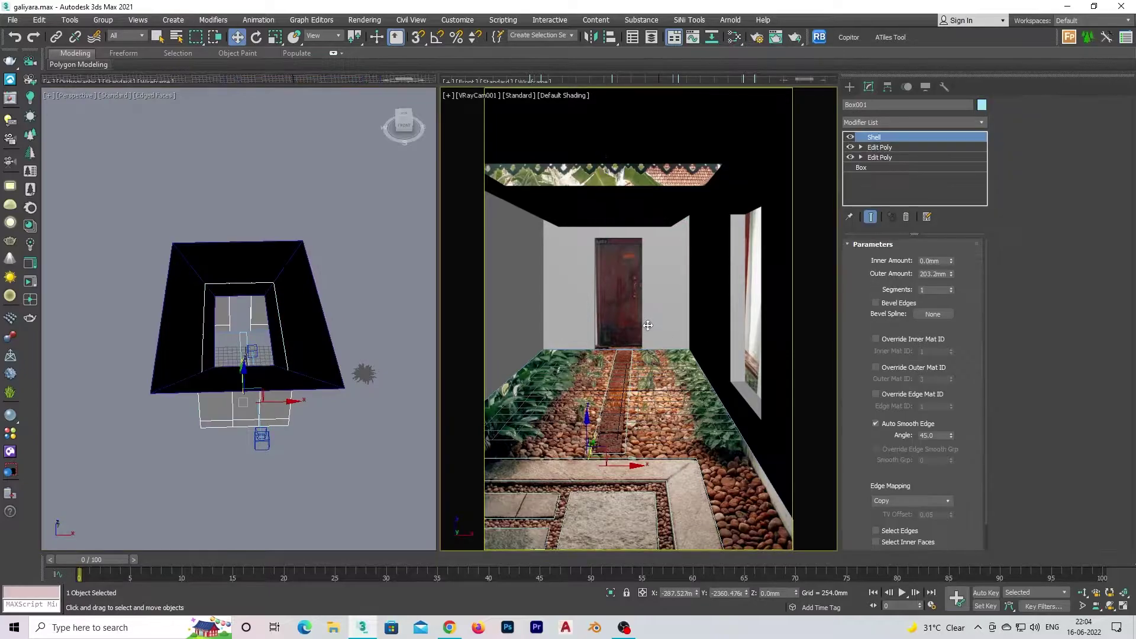
- Remove the reference photo from the viewport background and select the Plane001 roof
key("alt+b")
left_click(456, 219)
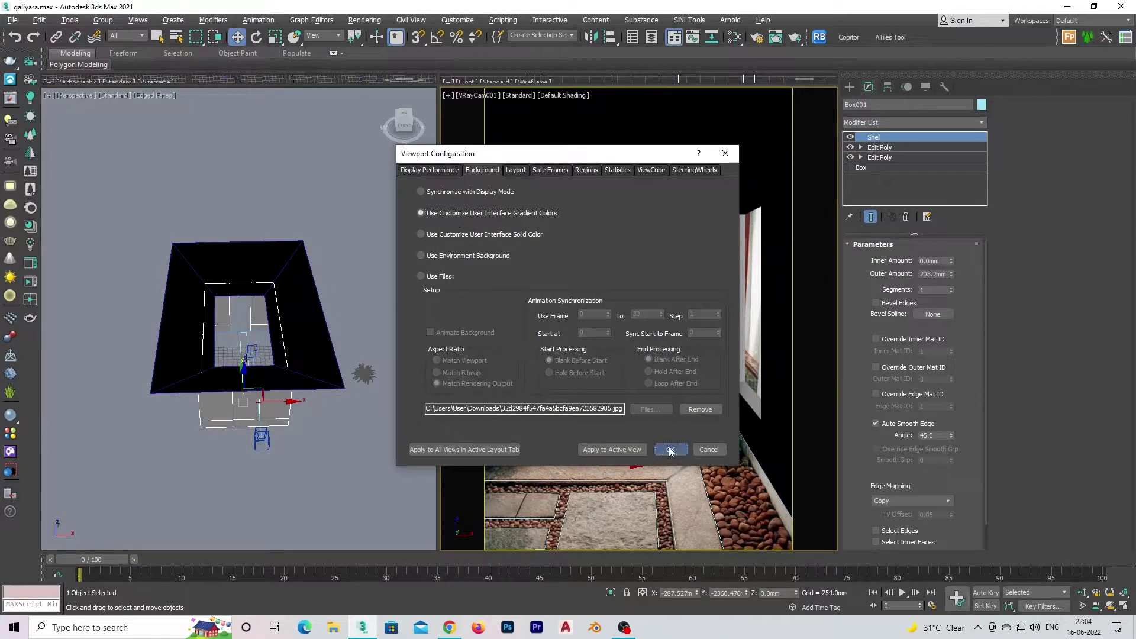
left_click(671, 450)
left_click(655, 173)
left_click(642, 197)
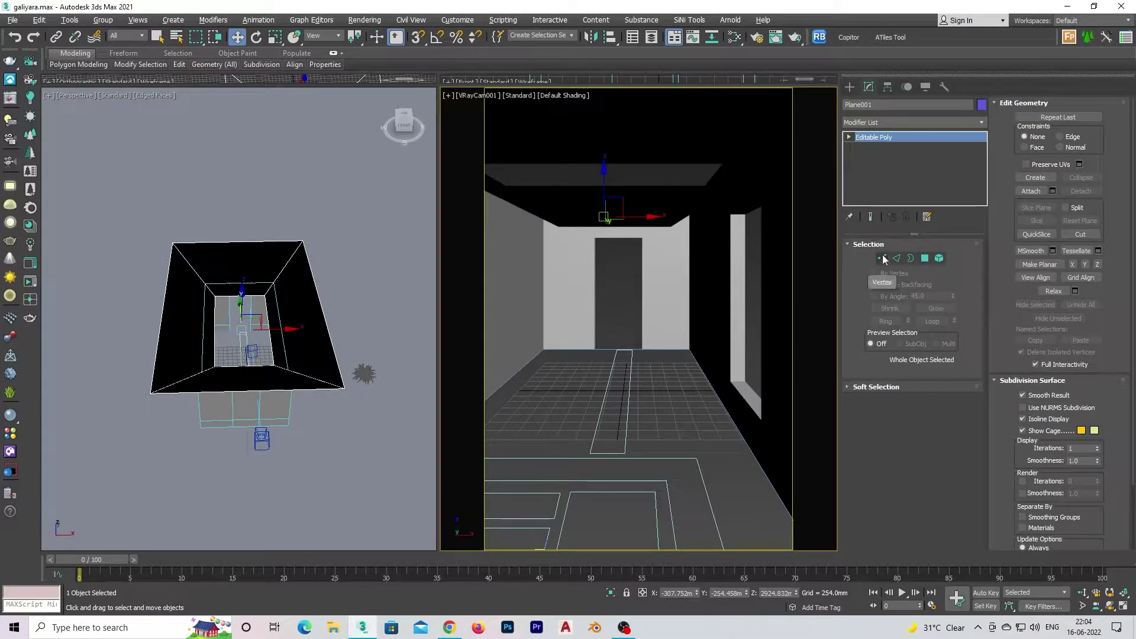
- Switch the left viewport to Front and confirm its plain gradient background
mouse_move(197, 298)
middle_mouse_down("alt")
mouse_move(232, 304)
mouse_move(393, 213)
mouse_move(264, 292)
mouse_move(393, 213)
mouse_move(158, 309)
mouse_move(165, 424)
mouse_move(312, 317)
mouse_move(310, 351)
mouse_move(177, 332)
mouse_move(157, 348)
mouse_move(338, 379)
mouse_move(222, 401)
middle_mouse_up("alt")
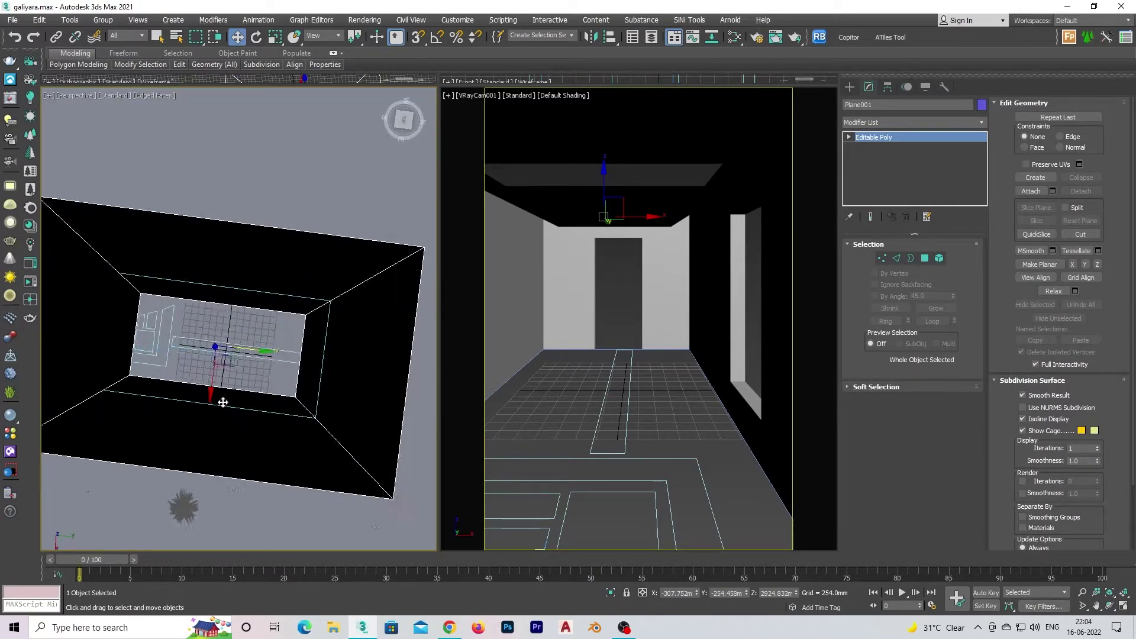
key("t")
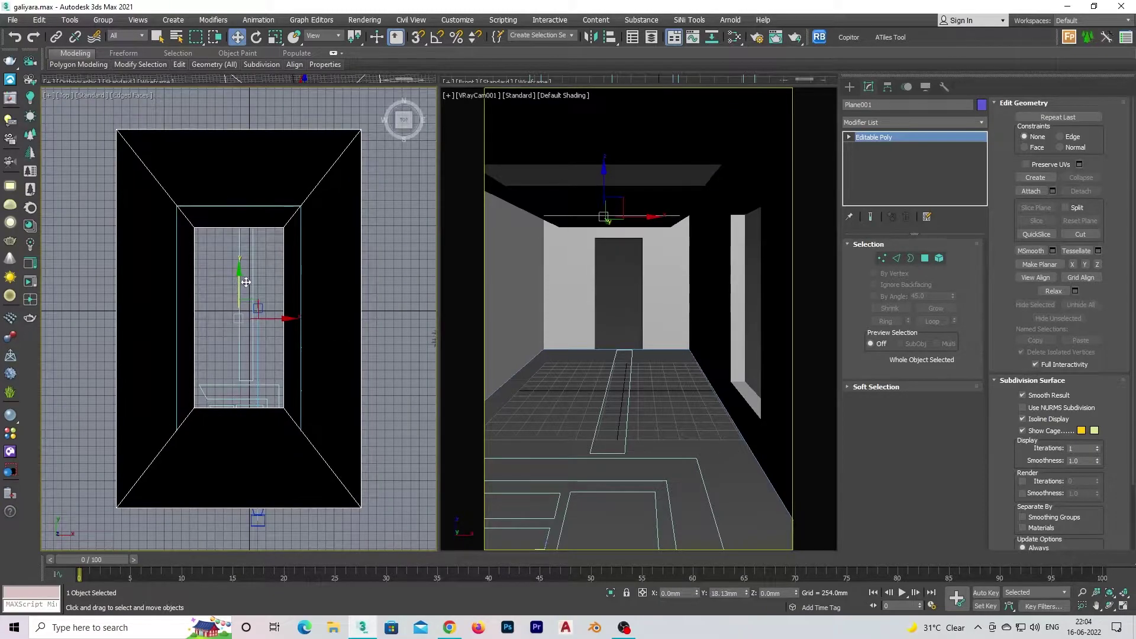
key("f")
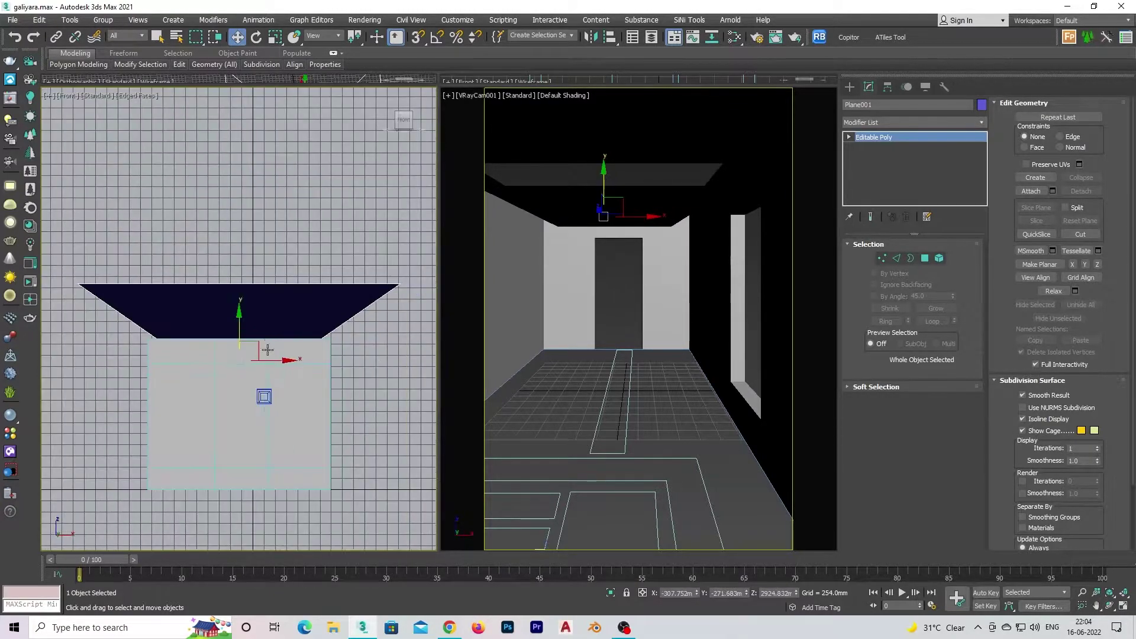
left_click(373, 377)
key("alt+b")
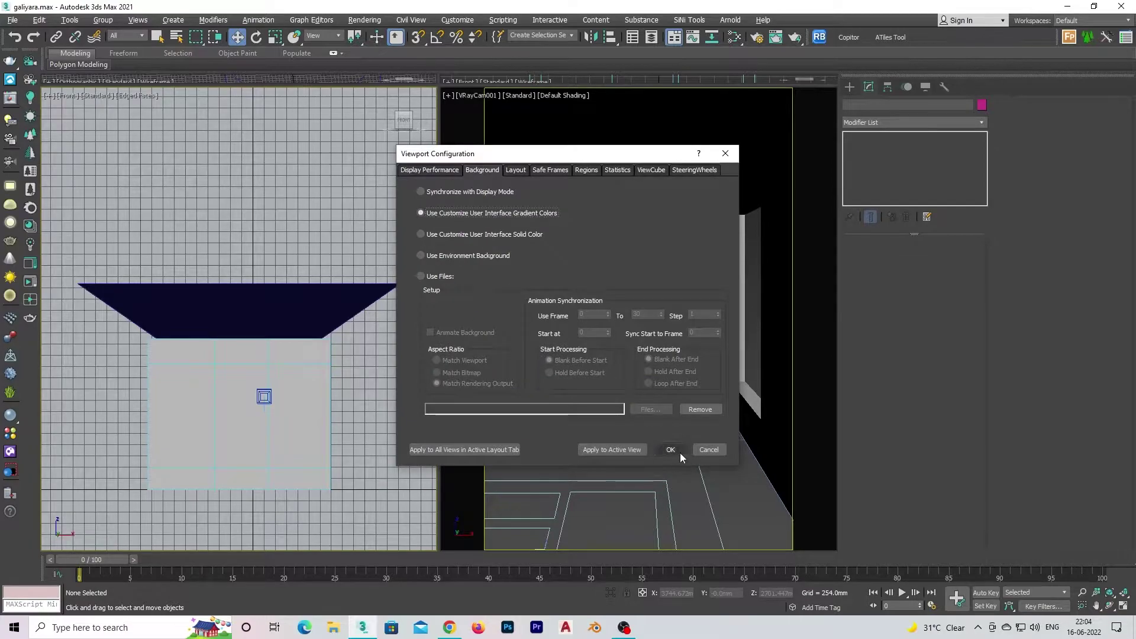
left_click(679, 453)
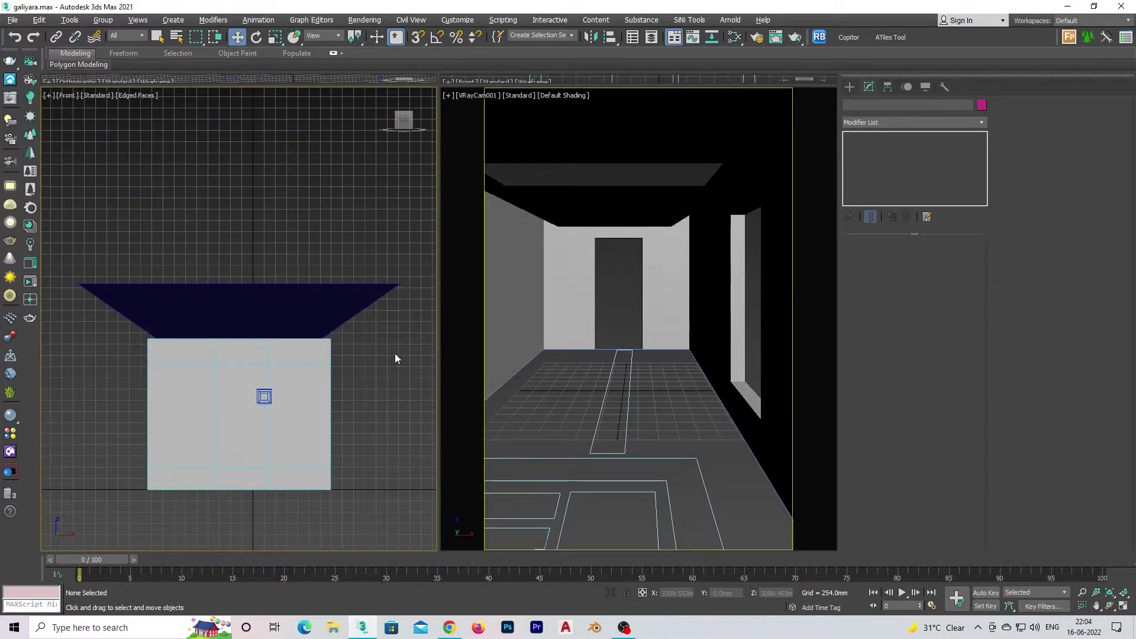
- Show a maximized free Perspective view looking down on the roof
key("p")
key("alt+w")
mouse_move(509, 362)
middle_mouse_down("alt")
mouse_move(533, 406)
mouse_move(538, 265)
middle_mouse_up("alt")
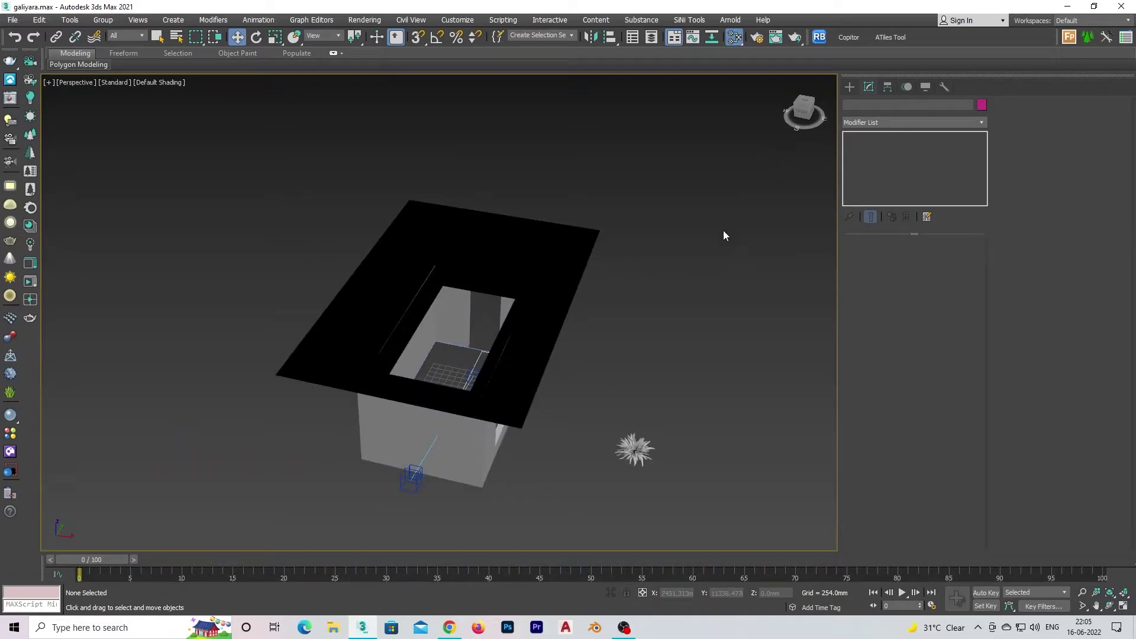
- Switch the Material Editor to Compact mode, then select the roof and open the ATiles ToolBox
key("m")
left_click(23, 159)
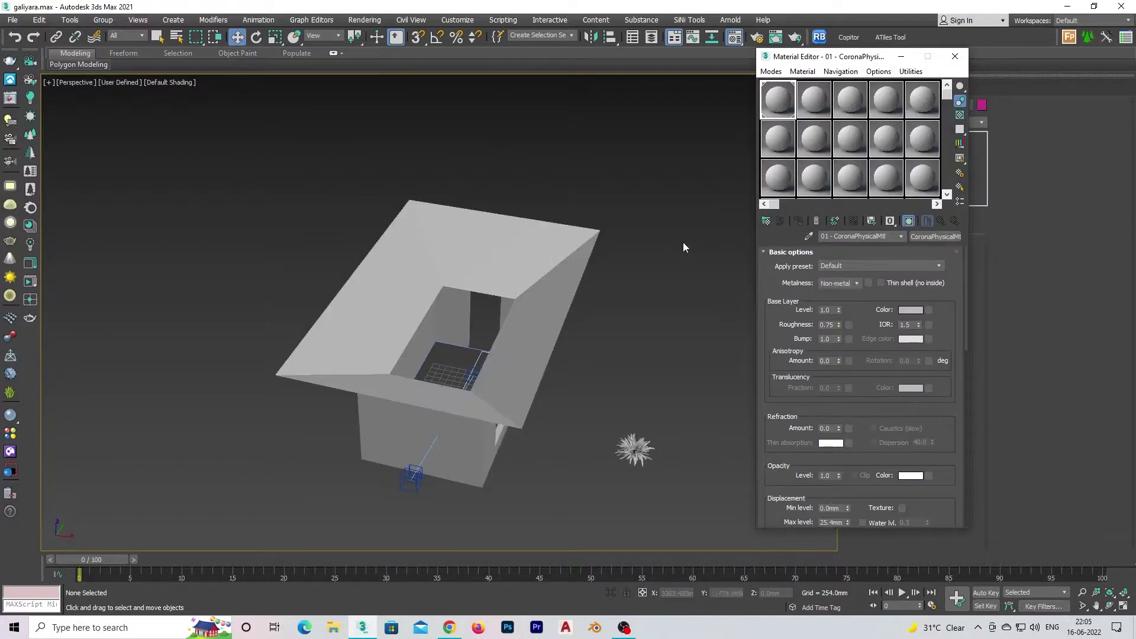
middle_click_drag(533, 296, 620, 358, "alt")
left_click(953, 57)
scroll(489, 261, "up", 4)
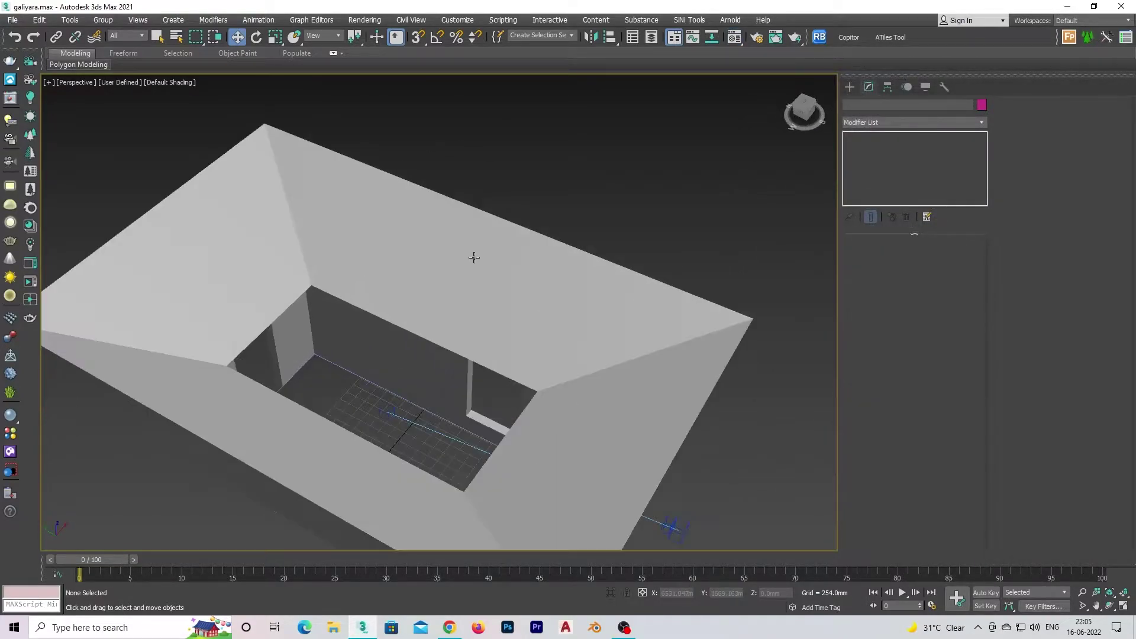
left_click(472, 257)
left_click(883, 41)
left_click(265, 210)
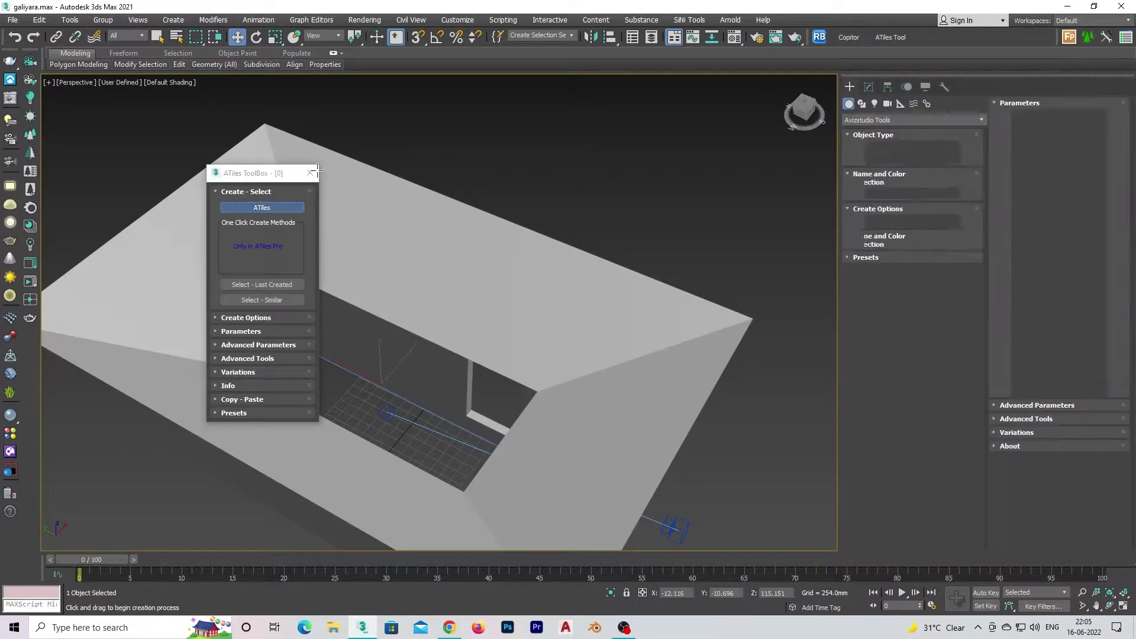
mouse_move(533, 370)
middle_mouse_down()
mouse_move(724, 343)
mouse_move(599, 300)
middle_mouse_up()
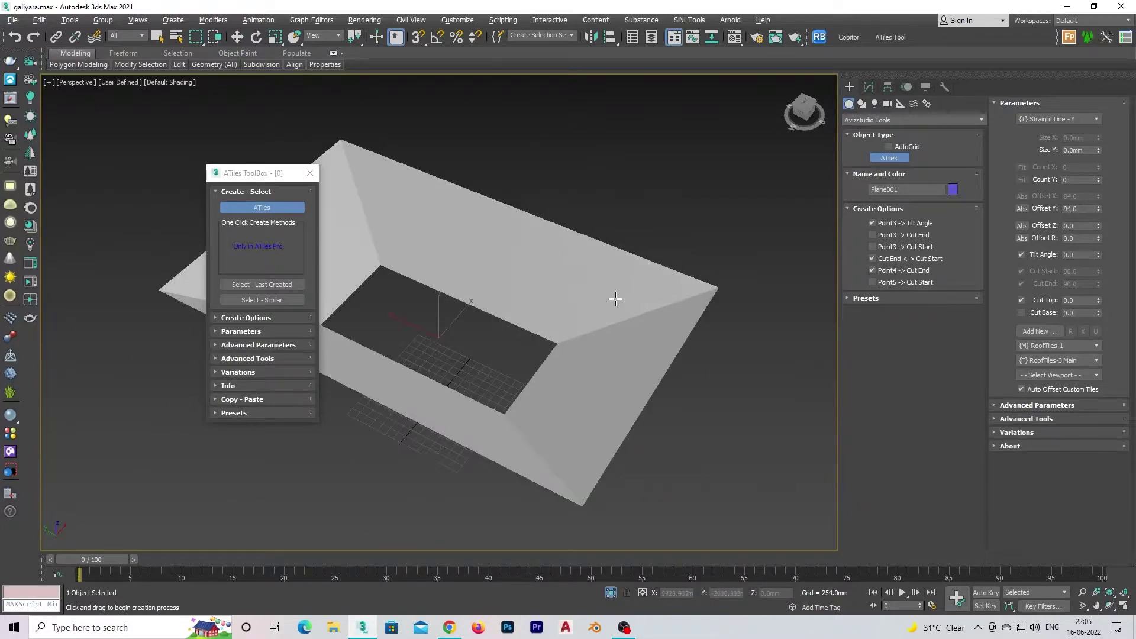
scroll(570, 316, "up", 2)
key("s")
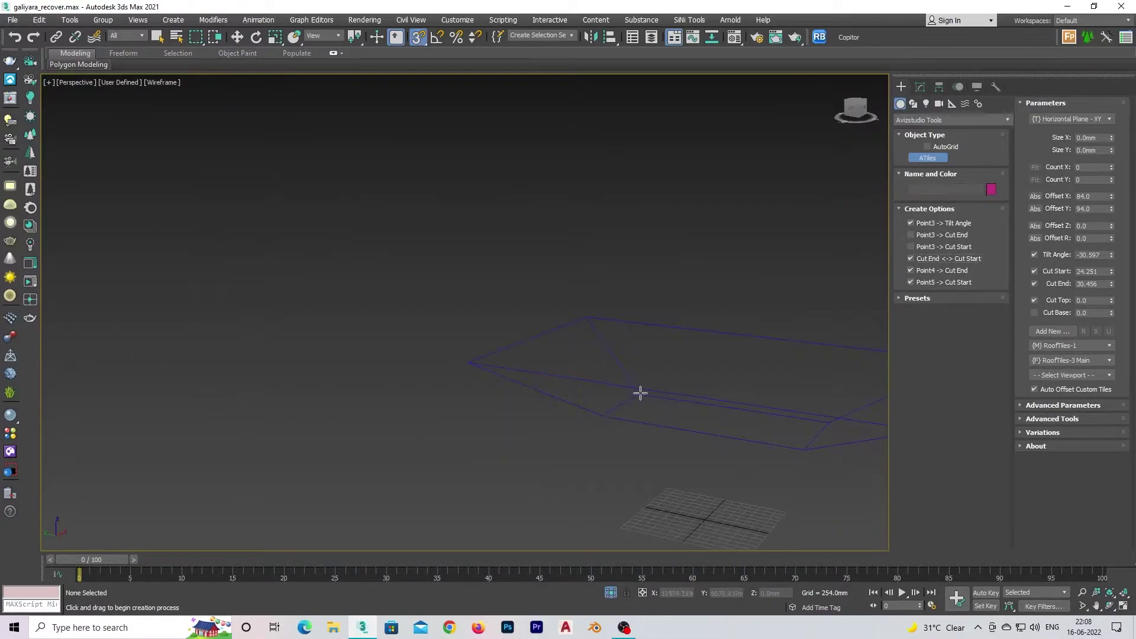
left_click(554, 431)
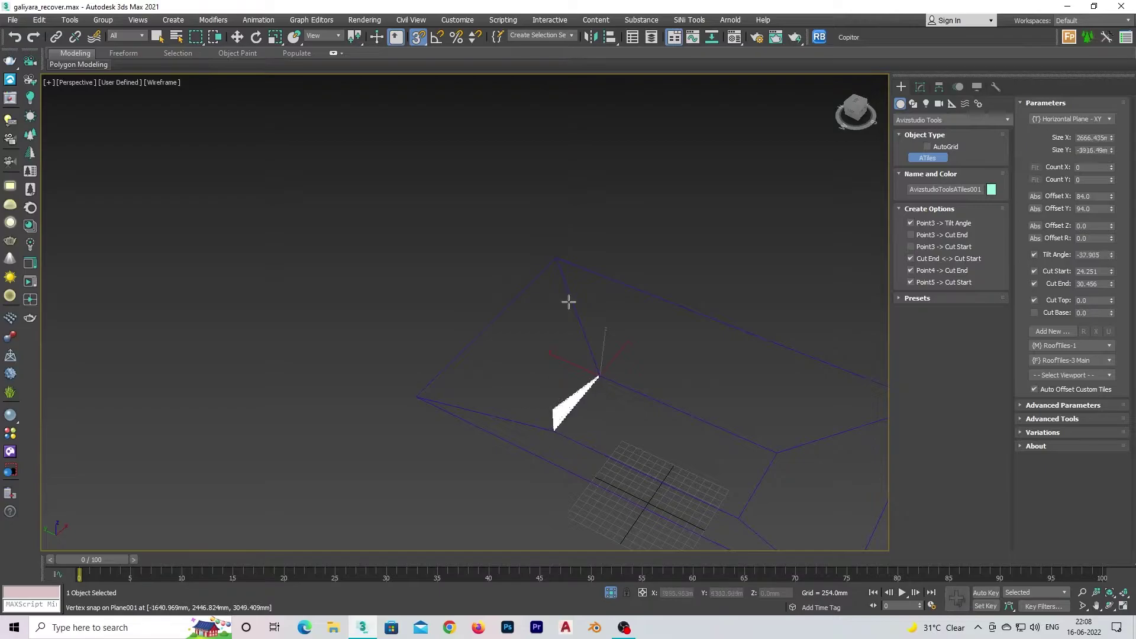
left_click(557, 255)
key("F3")
scroll(525, 364, "up", 5)
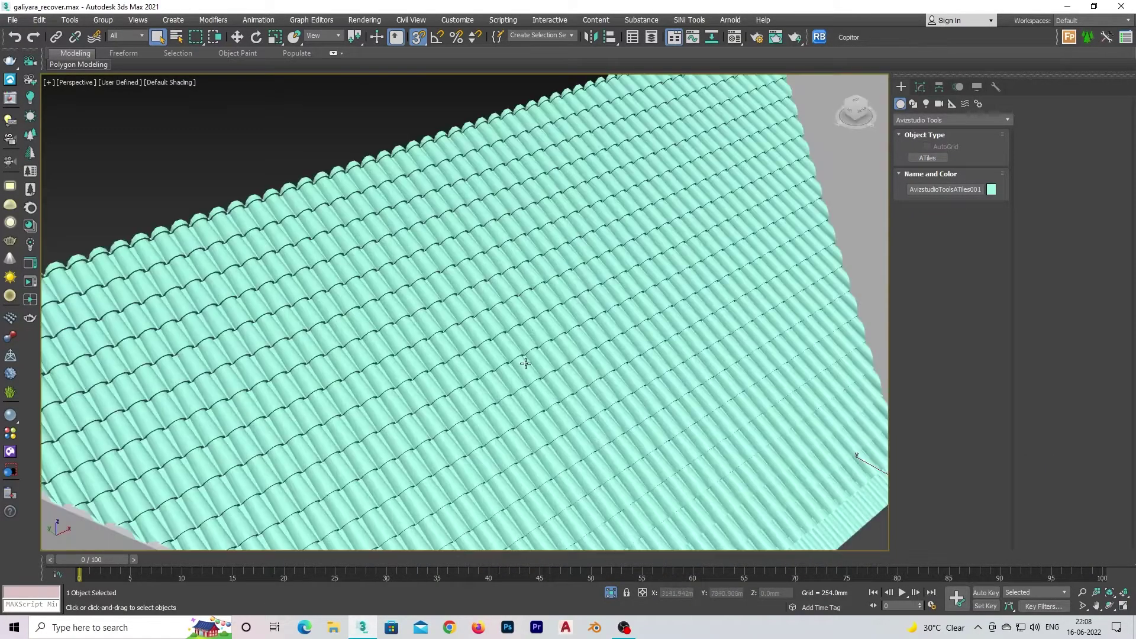
scroll(526, 363, "down", 5)
middle_click_drag(526, 364, 595, 379, "alt")
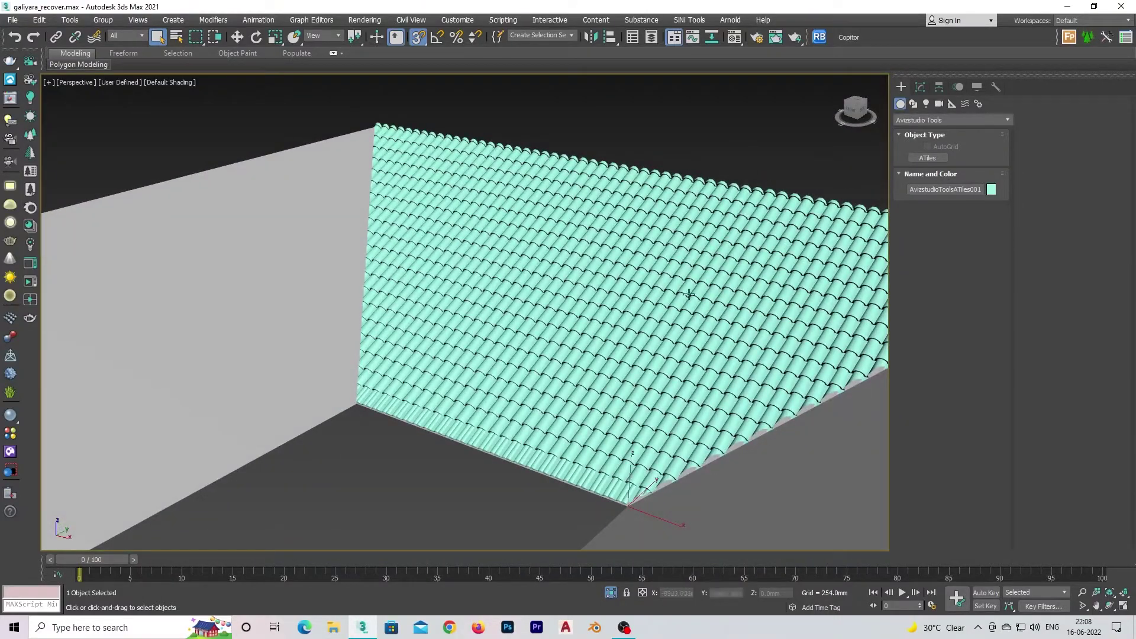
mouse_move(689, 294)
middle_mouse_down("alt")
mouse_move(649, 382)
mouse_move(604, 382)
middle_mouse_up("alt")
key("ctrl+z")
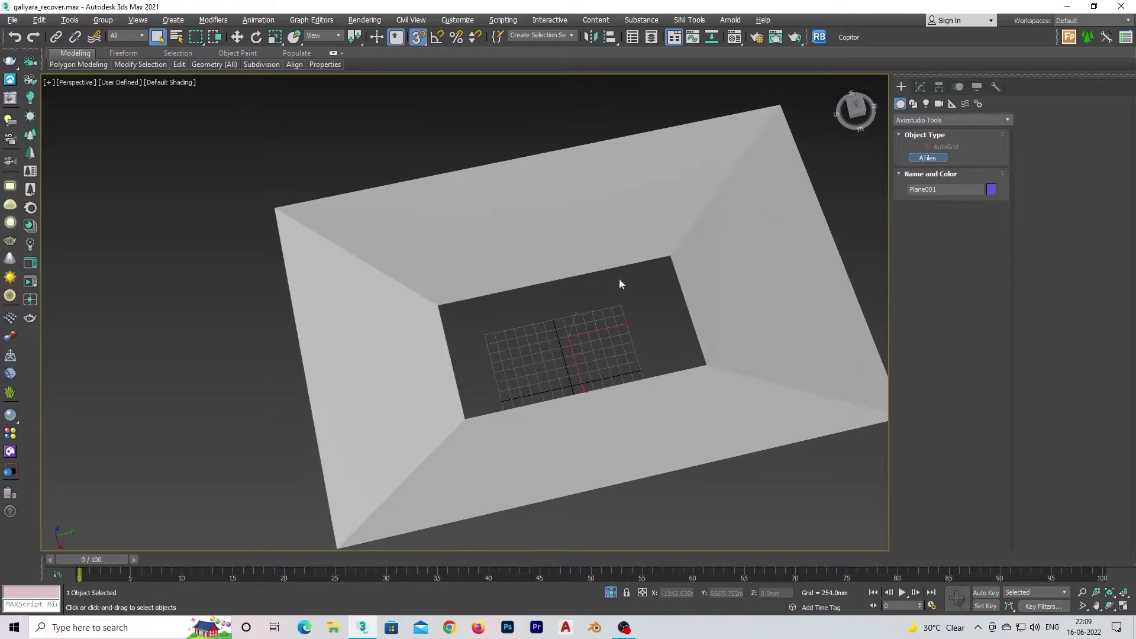
- Attempt a tile slope over the upper roof face, then cancel and view from above
left_click(672, 256)
left_click(438, 305)
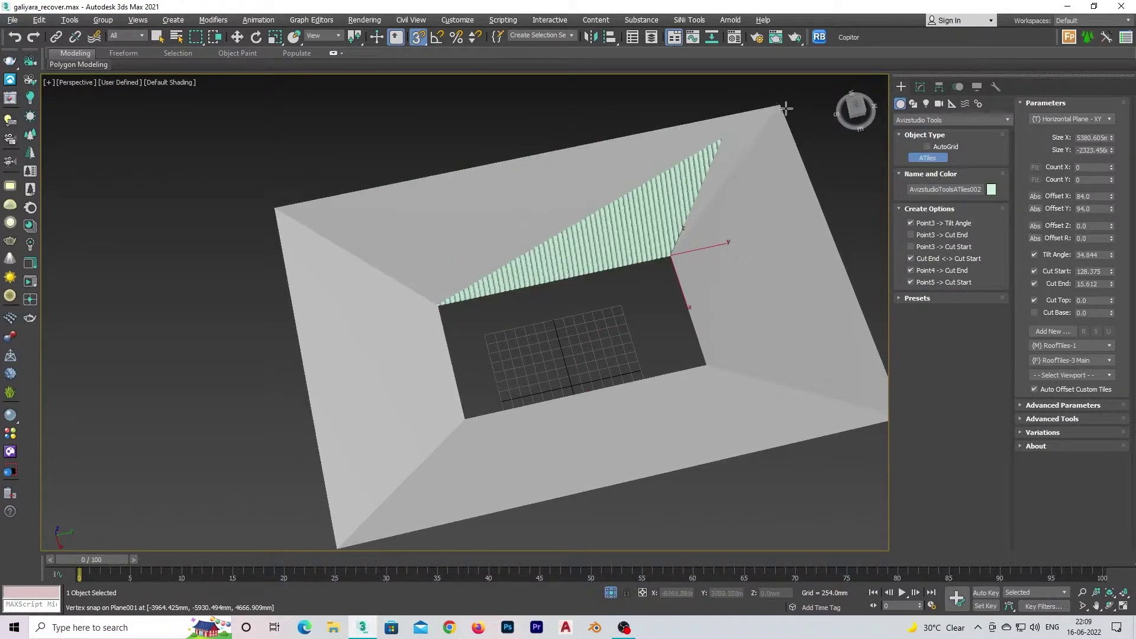
right_click(299, 201)
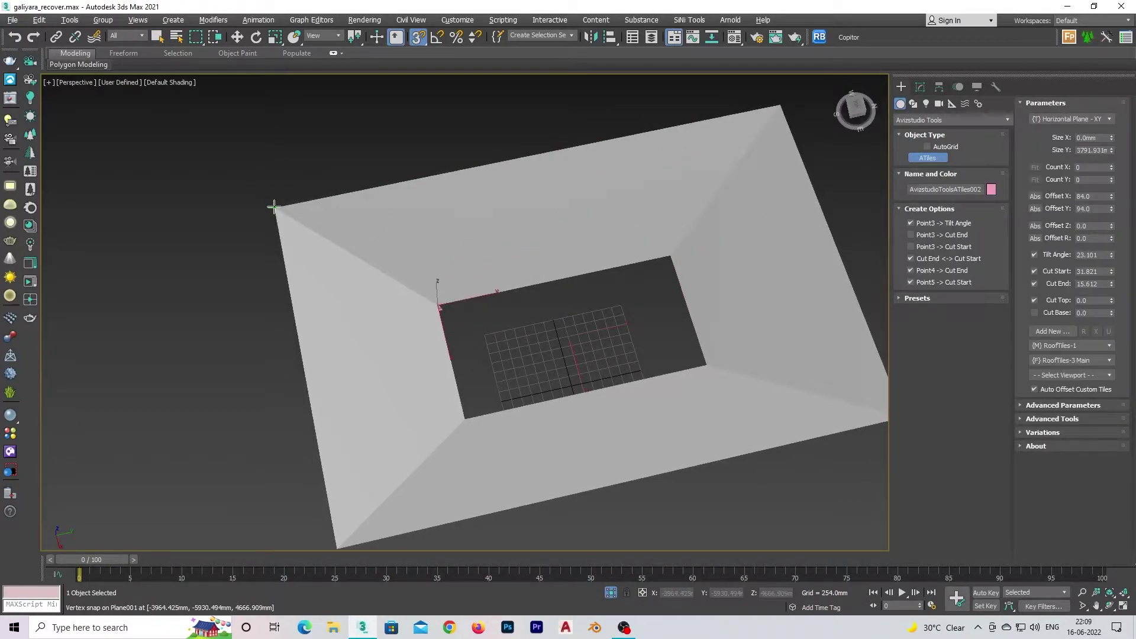
right_click(734, 141)
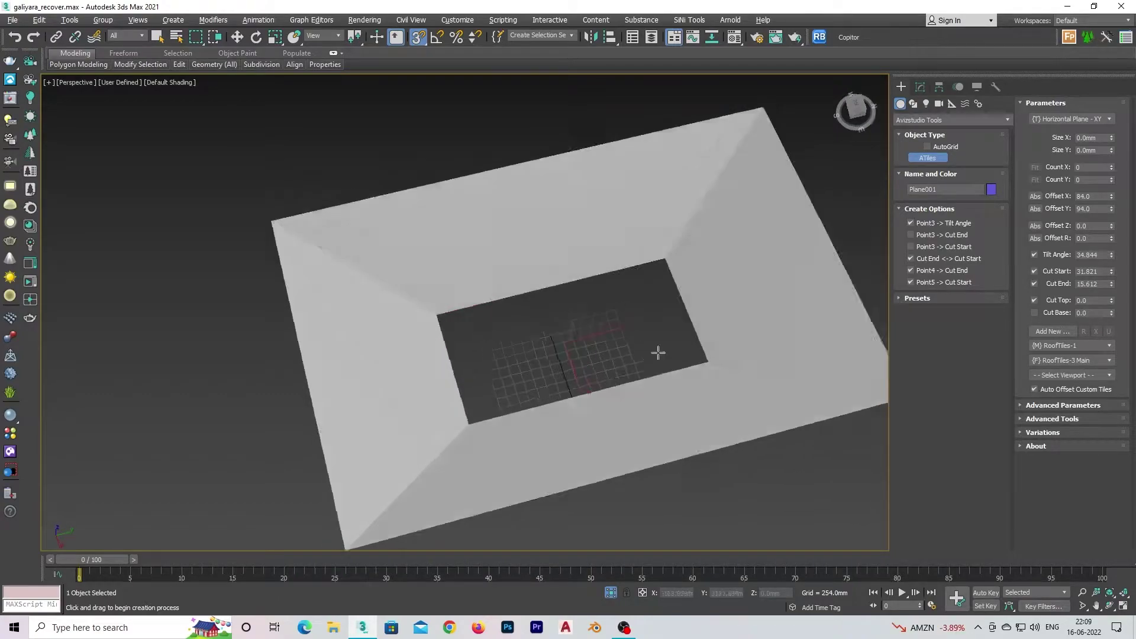
key("F3")
left_click(435, 330)
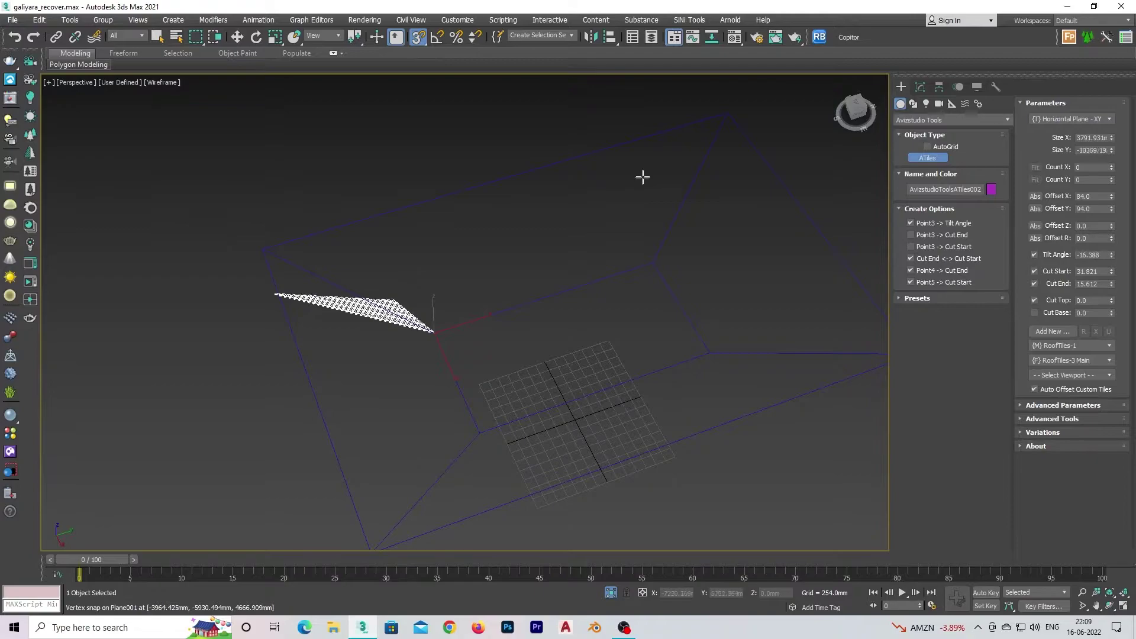
mouse_move(641, 178)
middle_mouse_down("alt")
mouse_move(576, 396)
mouse_move(519, 404)
middle_mouse_up("alt")
right_click(519, 403)
- Tile the left roof face, outlining it from the inner corner to the top corner
left_click(522, 311)
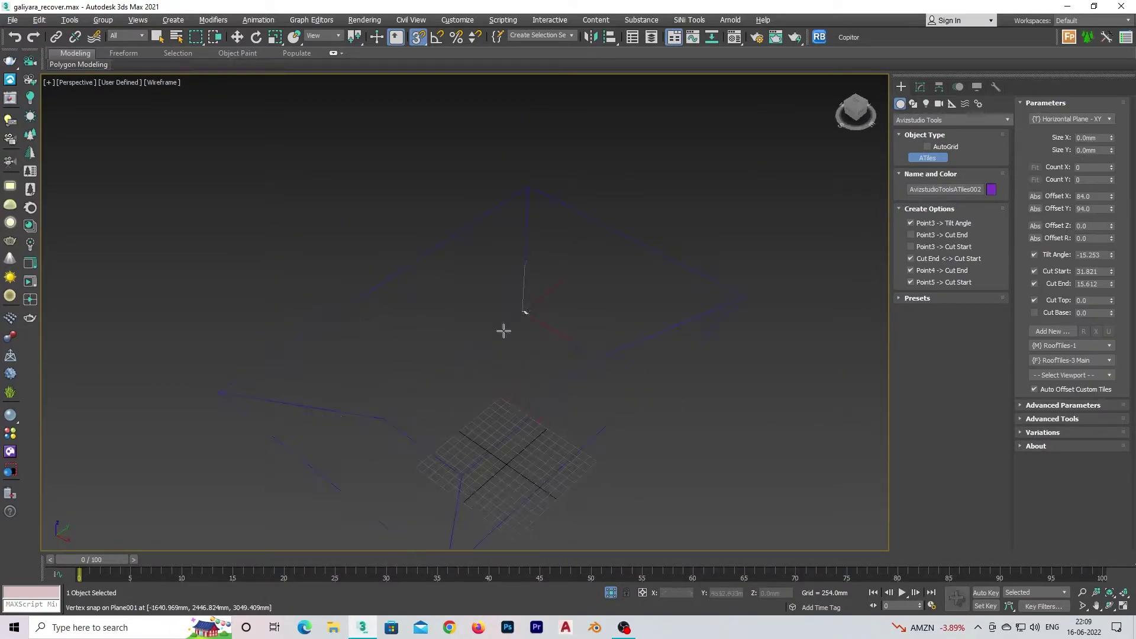
left_click(382, 419)
left_click(528, 188)
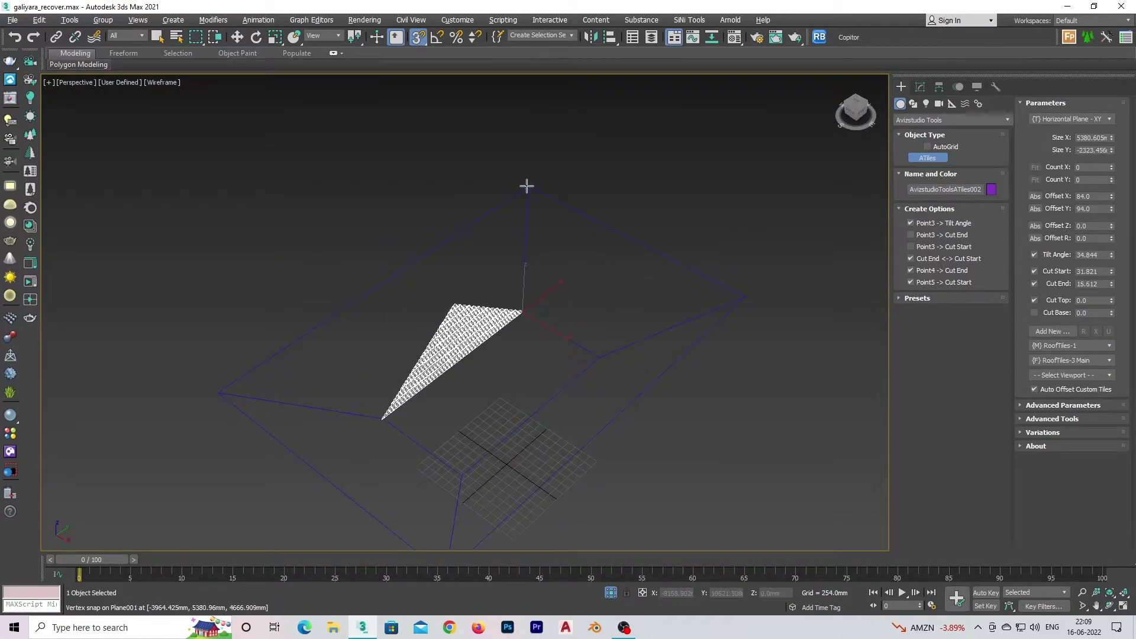
right_click(547, 295)
left_click(524, 311)
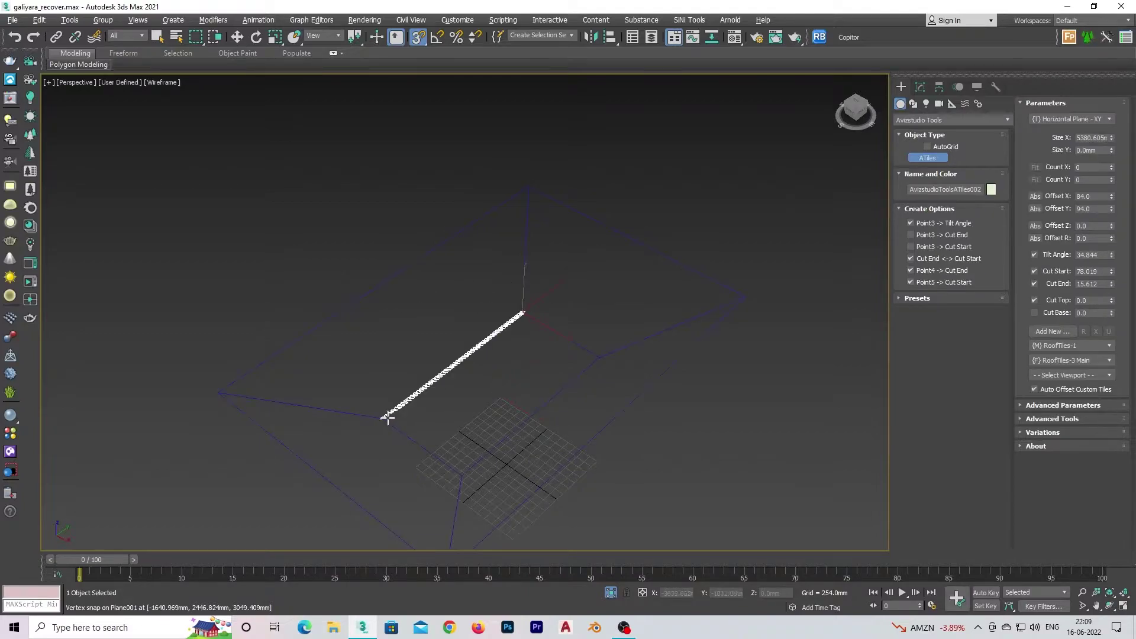
left_click(381, 418)
left_click(528, 188)
left_click(219, 393)
left_click(501, 196)
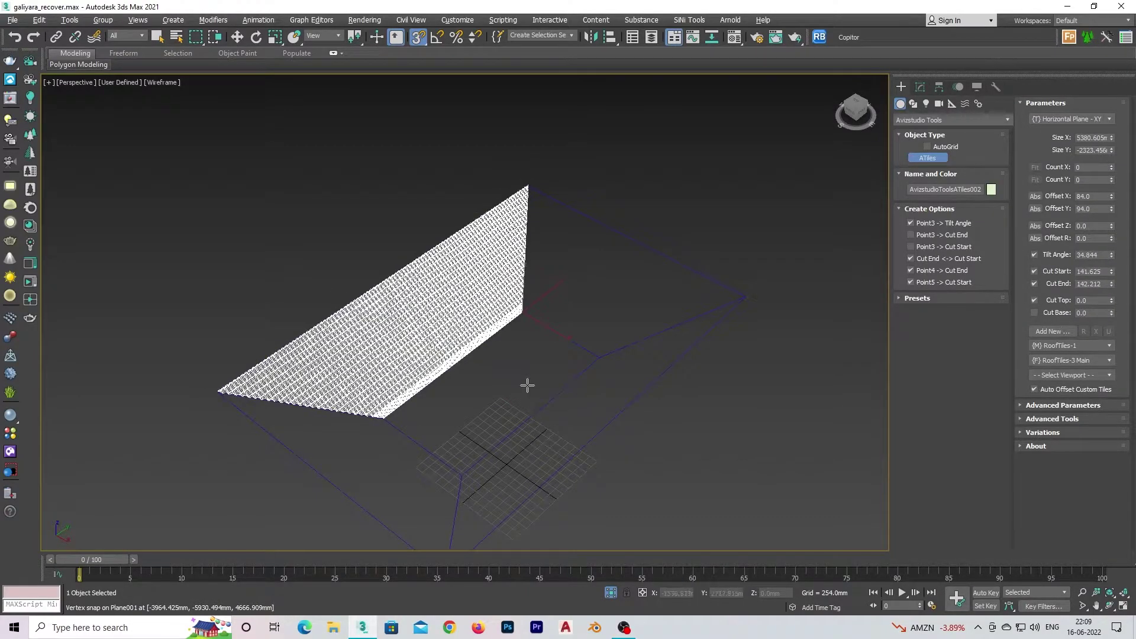
- Tile the next roof slope from its inner corner to its outer extent
middle_click_drag(527, 385, 655, 333, "alt")
middle_click_drag(354, 418, 489, 451, "alt")
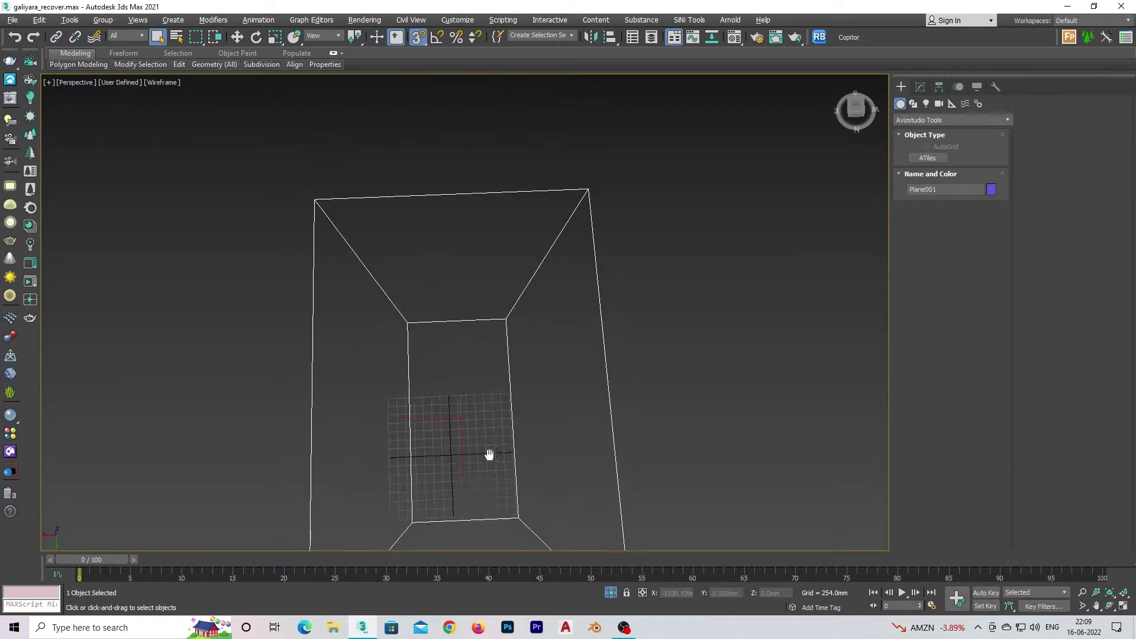
left_click(928, 158)
left_click(385, 355)
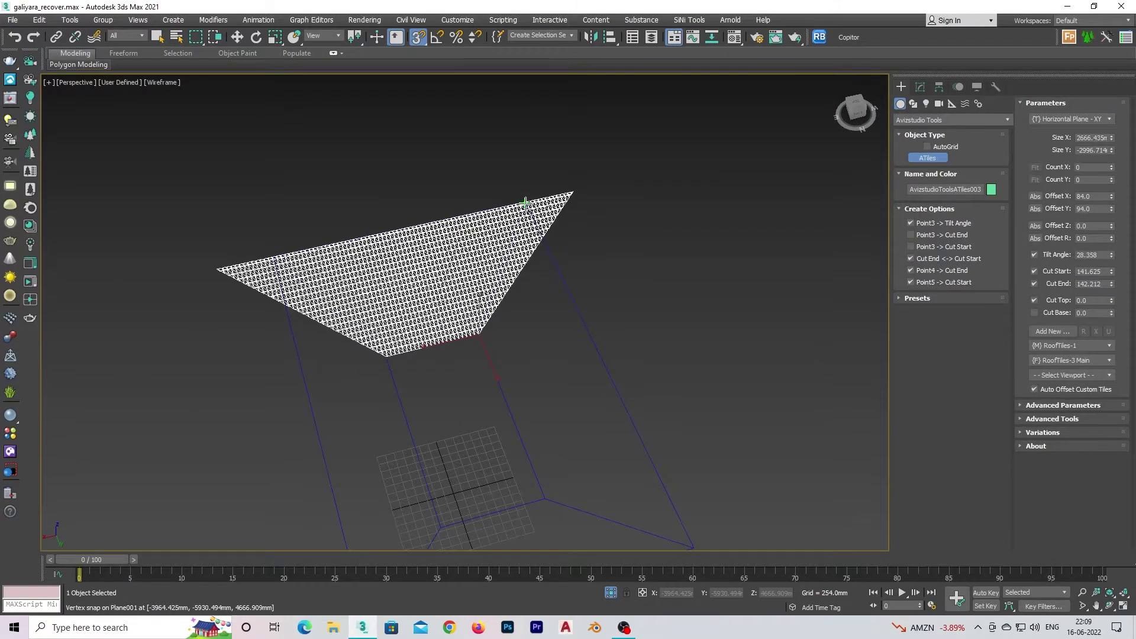
left_click(275, 259)
left_click(525, 203)
mouse_move(606, 259)
middle_mouse_down("alt")
mouse_move(588, 277)
mouse_move(351, 332)
middle_mouse_up("alt")
right_click(525, 289)
- Add a final tile strip and inspect the tiled roof in shaded display
middle_click_drag(390, 271, 641, 278, "alt")
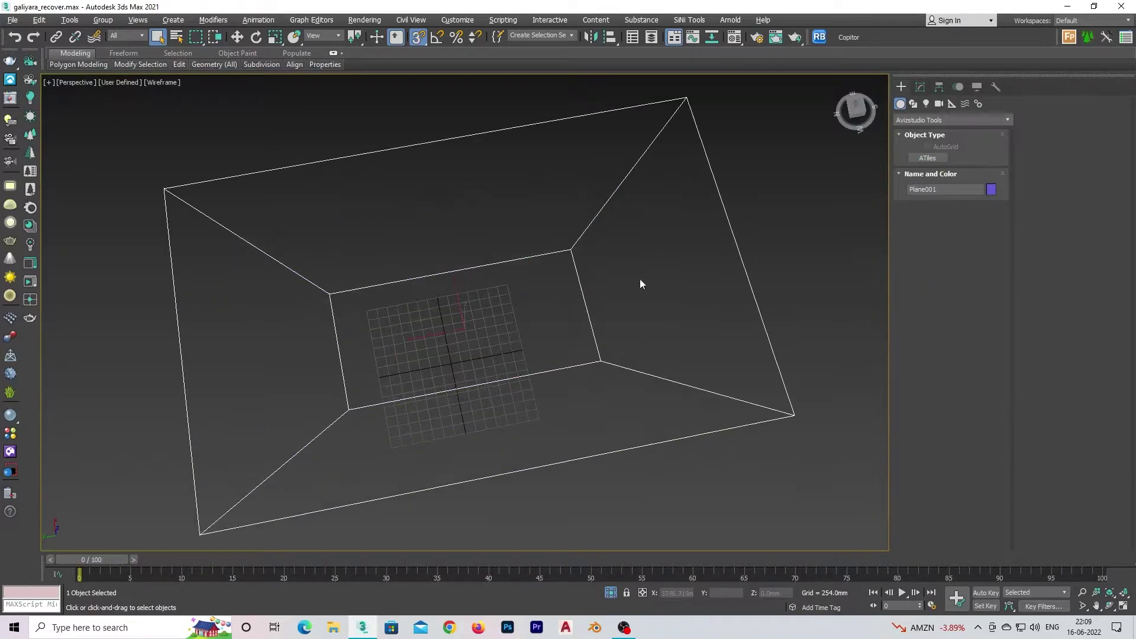
left_click(571, 250)
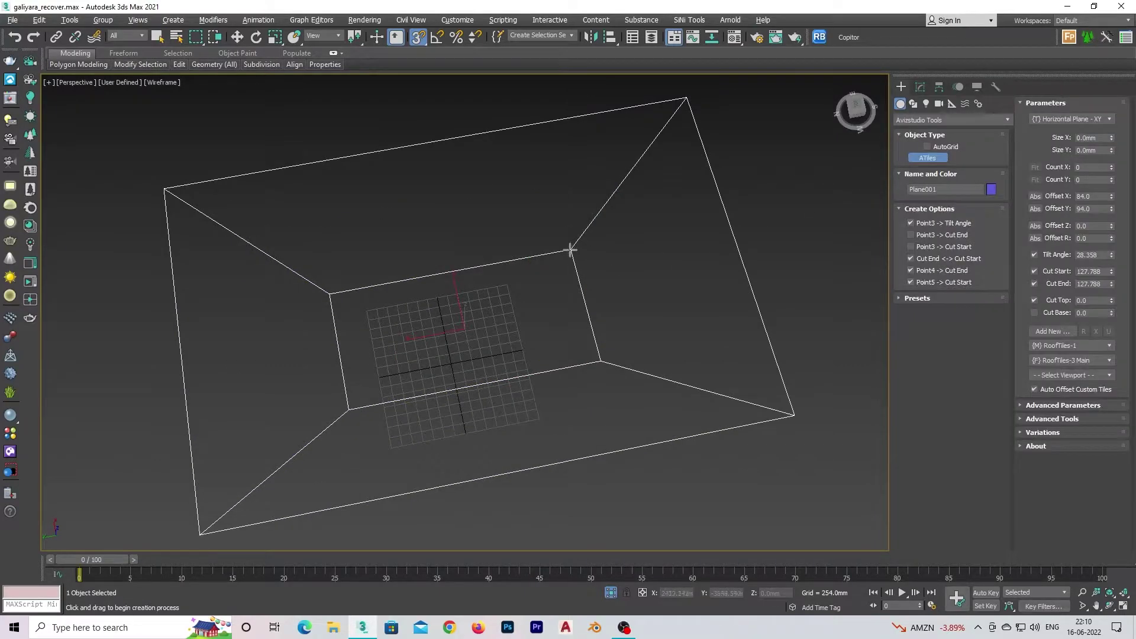
left_click(330, 293)
left_click(685, 97)
right_click(726, 282)
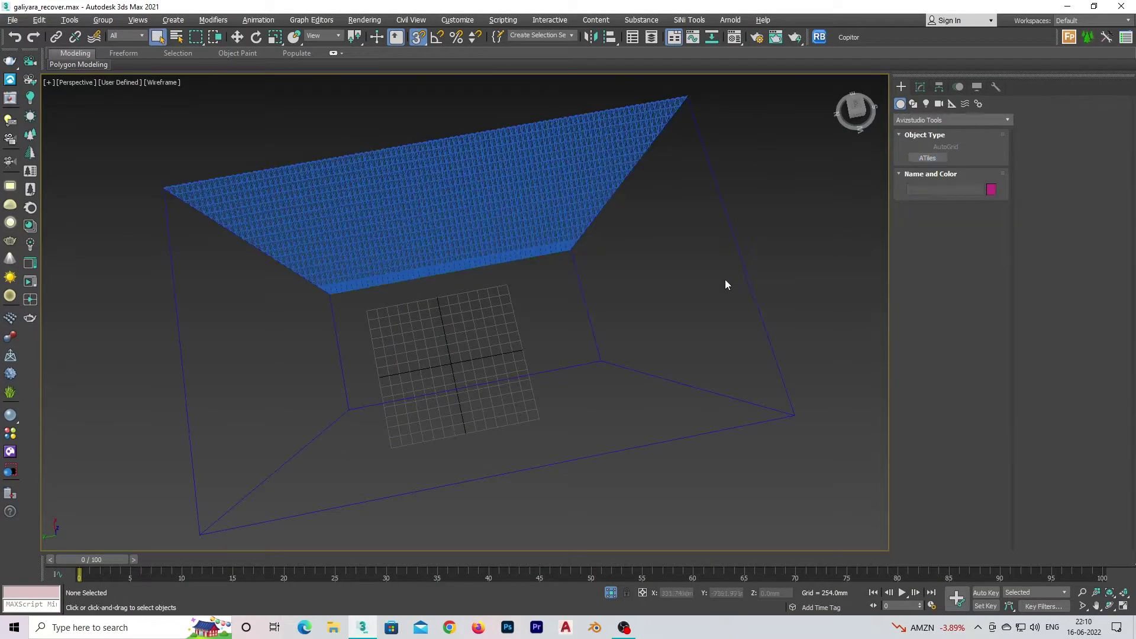
key("F3")
mouse_move(726, 282)
middle_mouse_down("alt")
mouse_move(657, 350)
mouse_move(578, 363)
mouse_move(532, 284)
middle_mouse_up("alt")
- Open ATiles002's advanced parameters and try element scales of 1 and 0.5
scroll(496, 311, "up", 4)
left_click(496, 311)
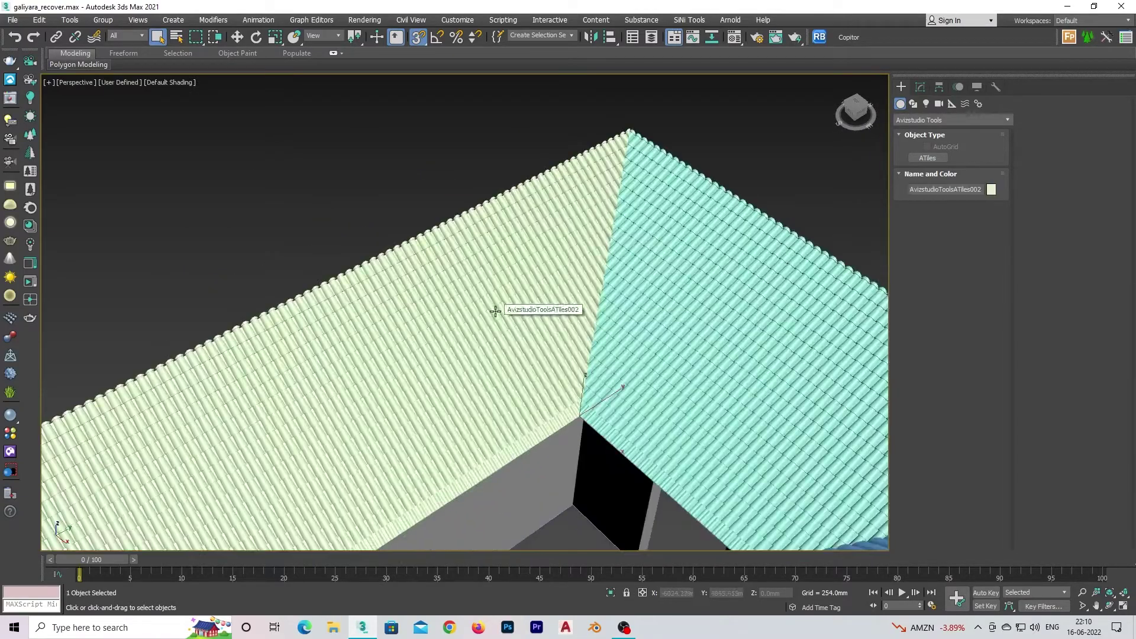
left_click(920, 89)
left_click(935, 400)
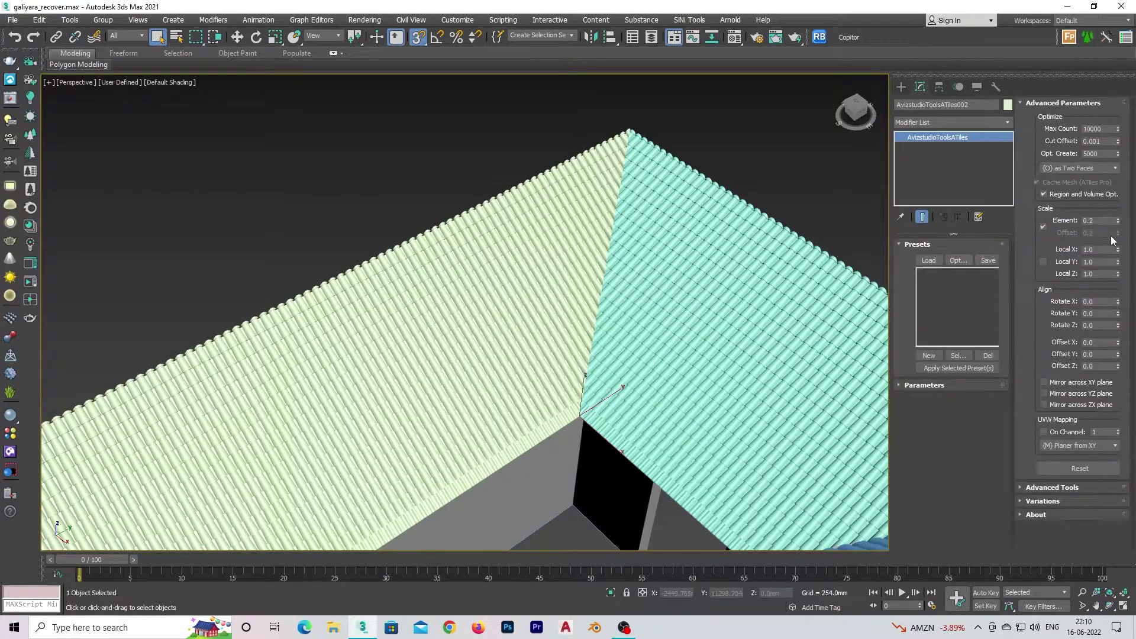
type("1")
key("Return")
scroll(661, 287, "down", 5)
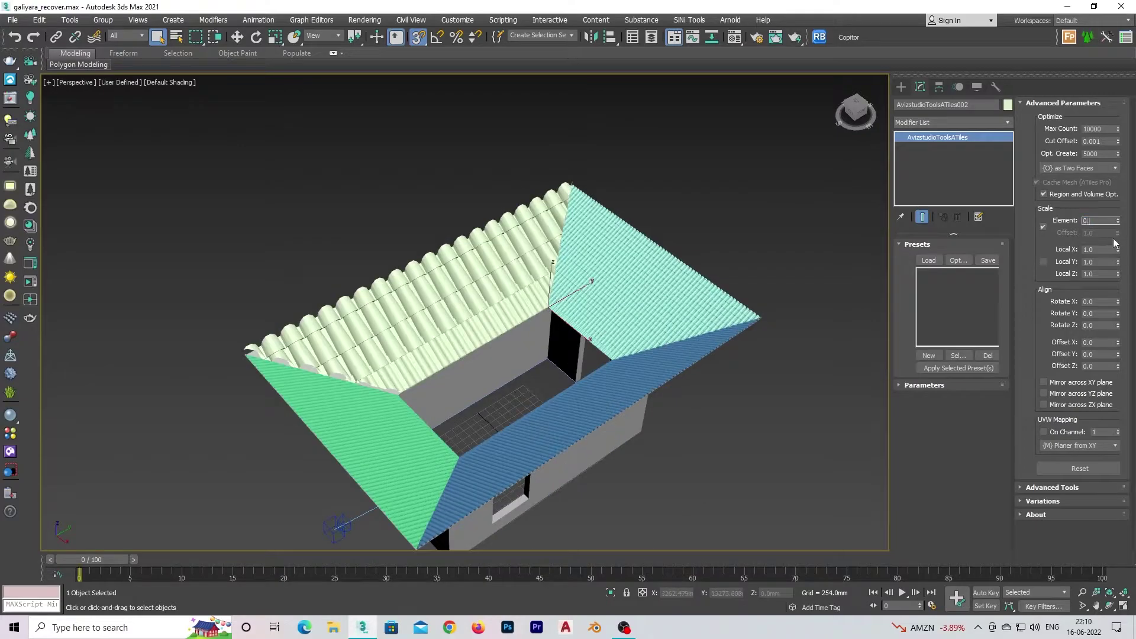
type("5")
key("Return")
- Set the tiles' element scale to 0.4, then check the blue slope and deselect
scroll(567, 359, "up", 2)
scroll(567, 359, "up", 4)
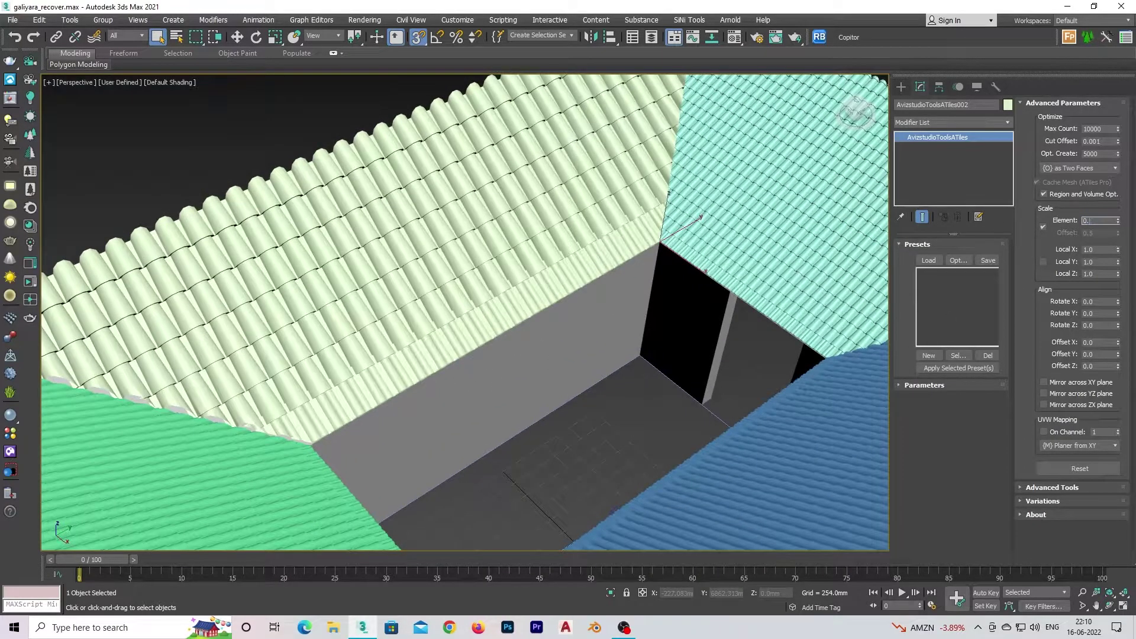
type("0.4")
key("Return")
scroll(699, 258, "down", 3)
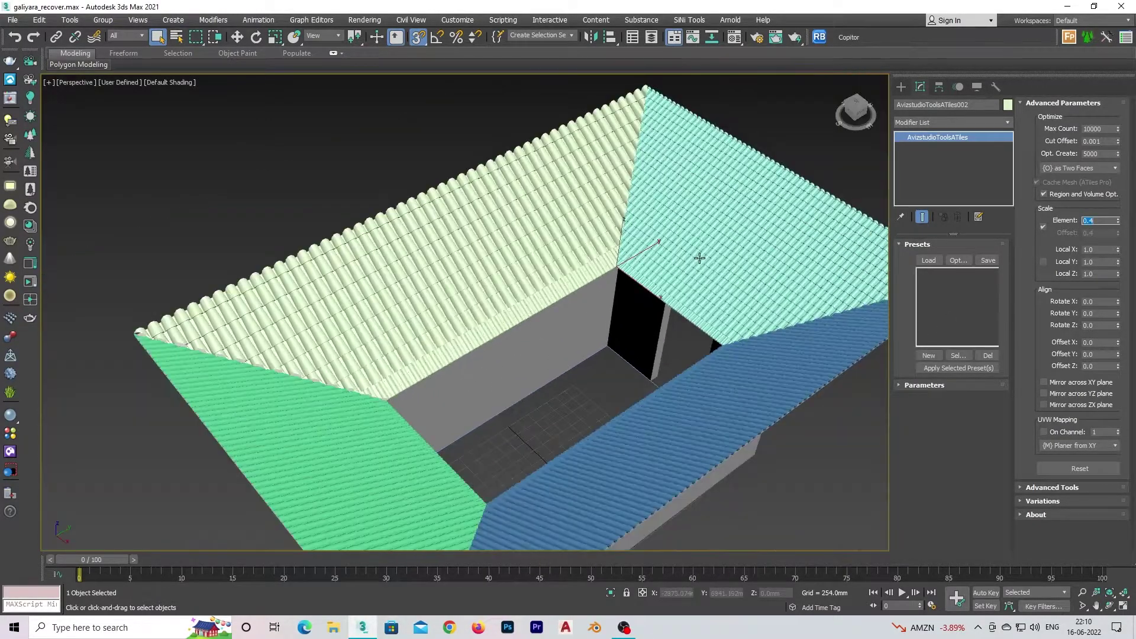
type("4")
key("Return")
left_click(859, 328)
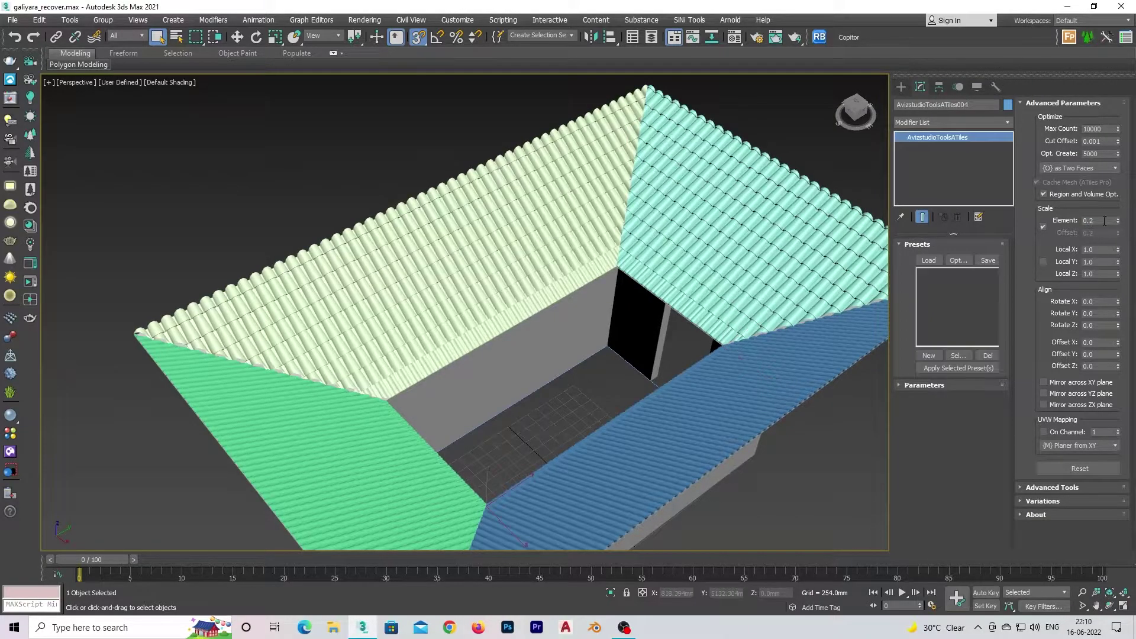
scroll(641, 355, "down", 3)
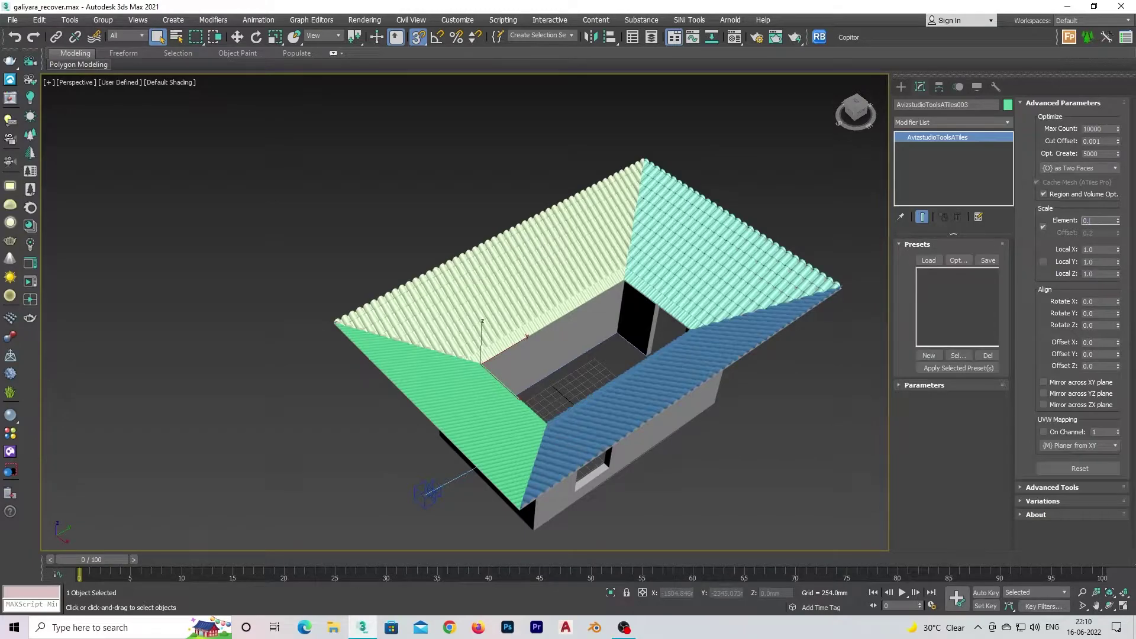
left_click(861, 298)
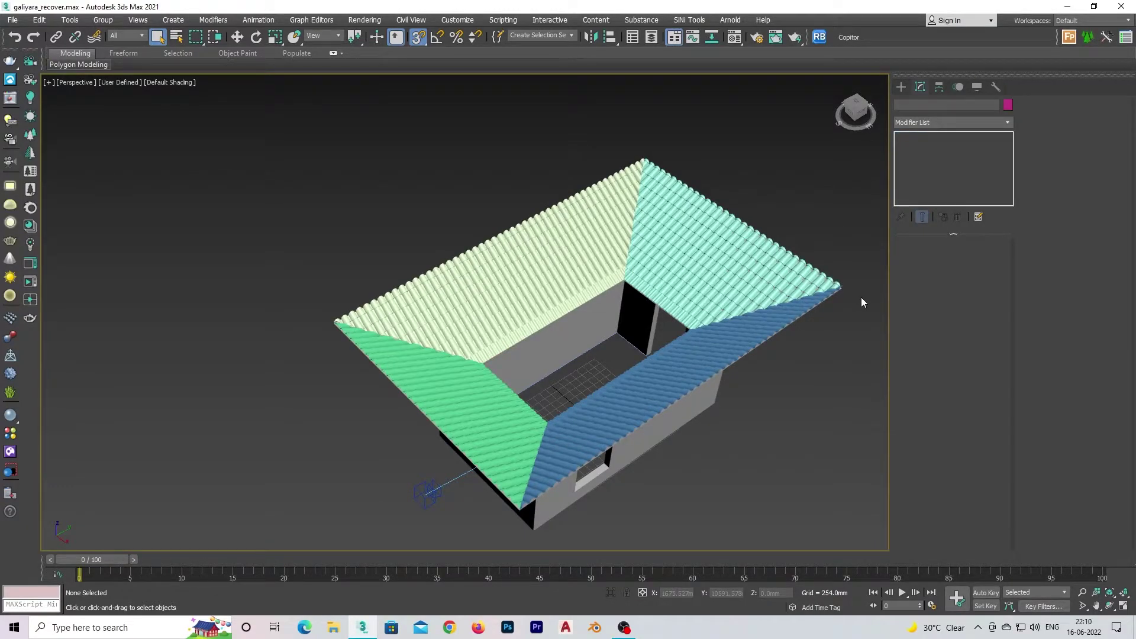
- Start a new ATiles object using the Straight Line - Y layout
mouse_move(645, 328)
middle_mouse_down("alt")
mouse_move(638, 235)
mouse_move(743, 272)
mouse_move(851, 187)
middle_mouse_up("alt")
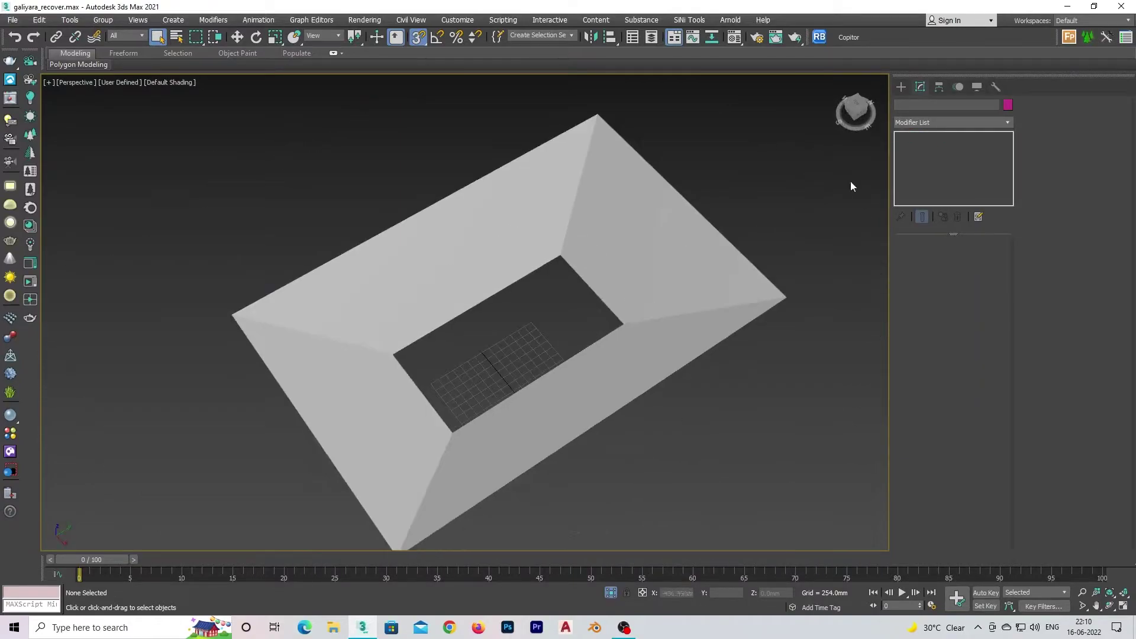
left_click(901, 87)
left_click(927, 157)
left_click(1073, 119)
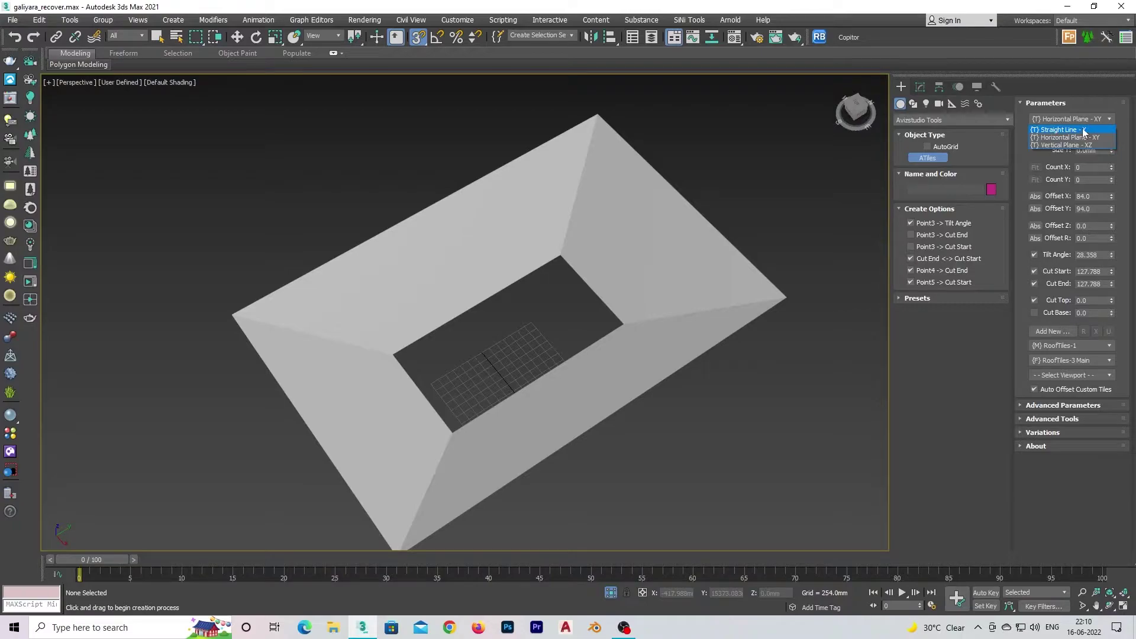
left_click(1084, 130)
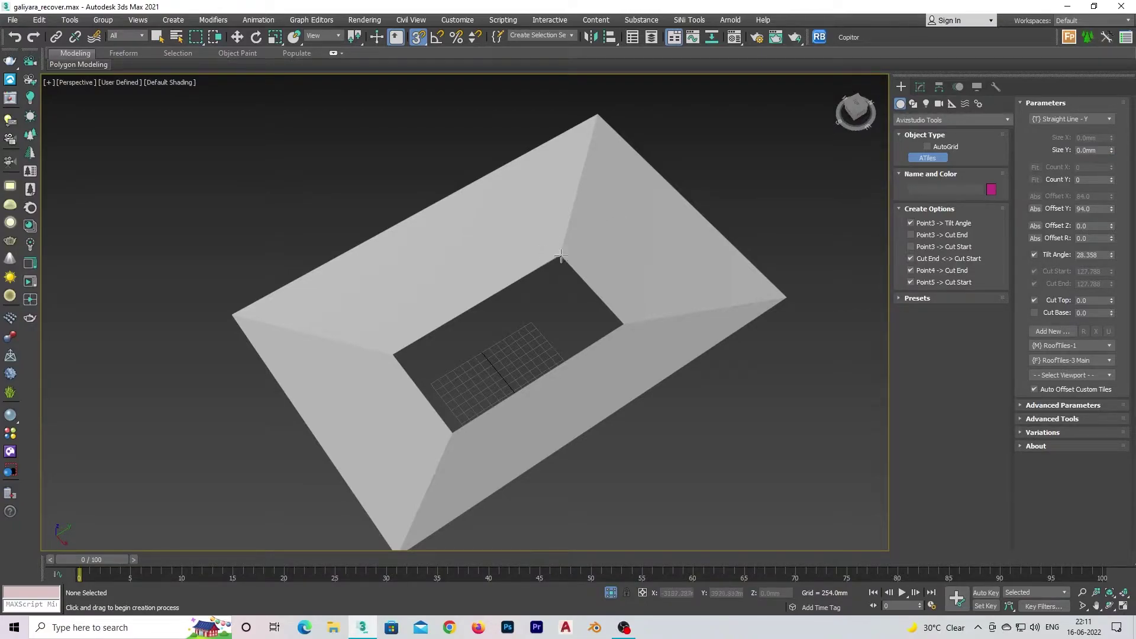
- Snap-draw ridge tile runs along each of the four hip edges
left_click_drag(561, 256, 599, 106)
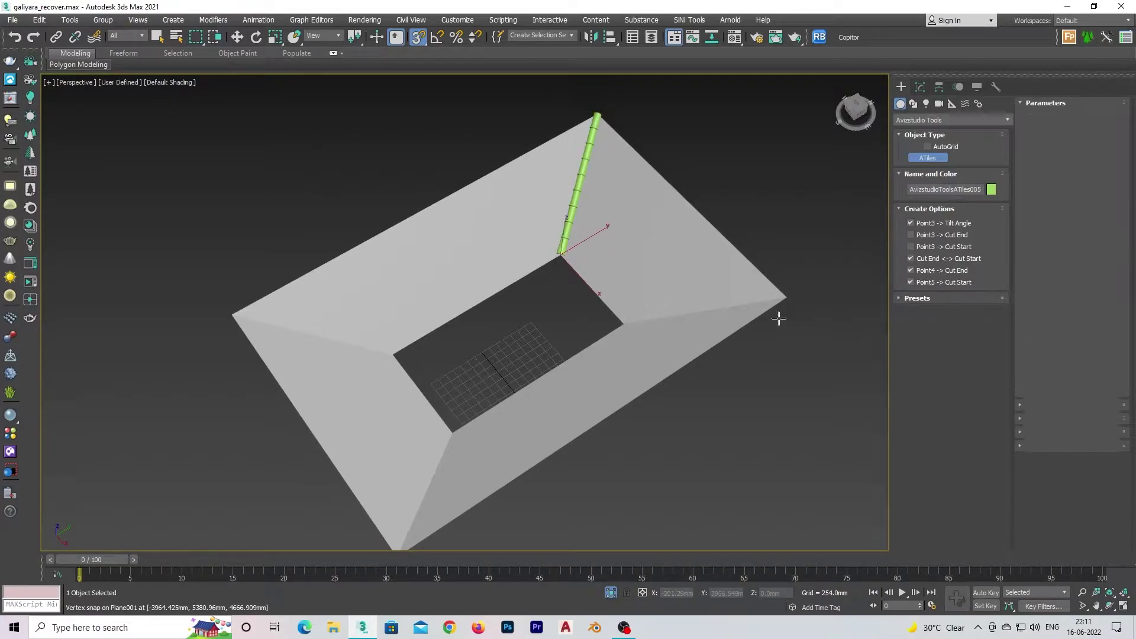
left_click_drag(621, 322, 785, 298)
middle_click_drag(451, 432, 489, 384)
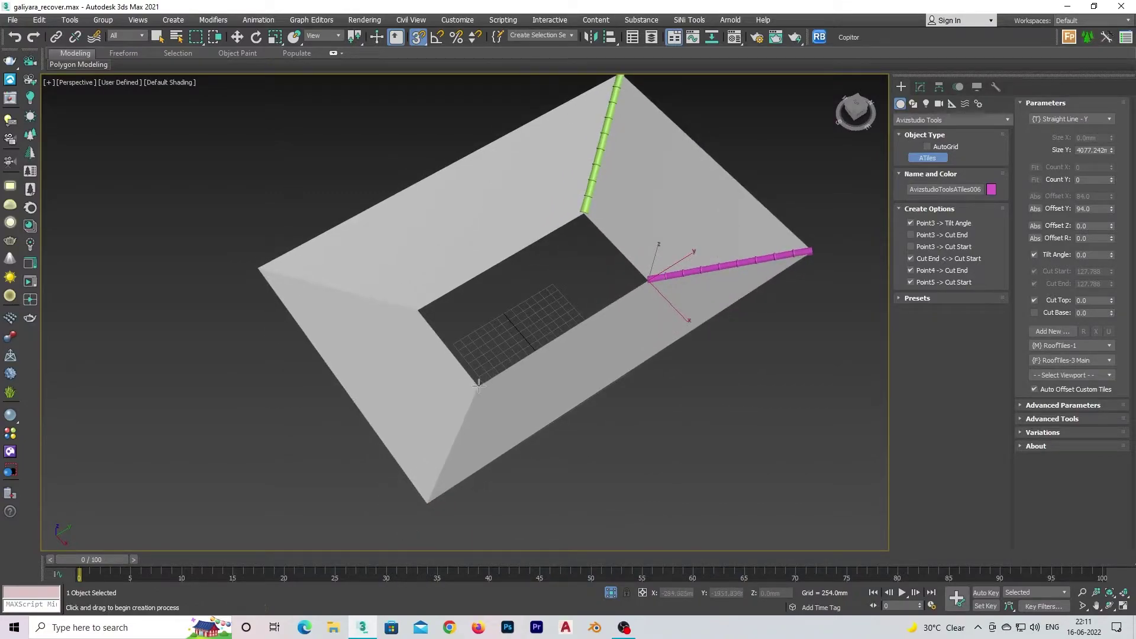
left_click_drag(479, 386, 425, 504)
left_click_drag(418, 310, 259, 269)
right_click(510, 309)
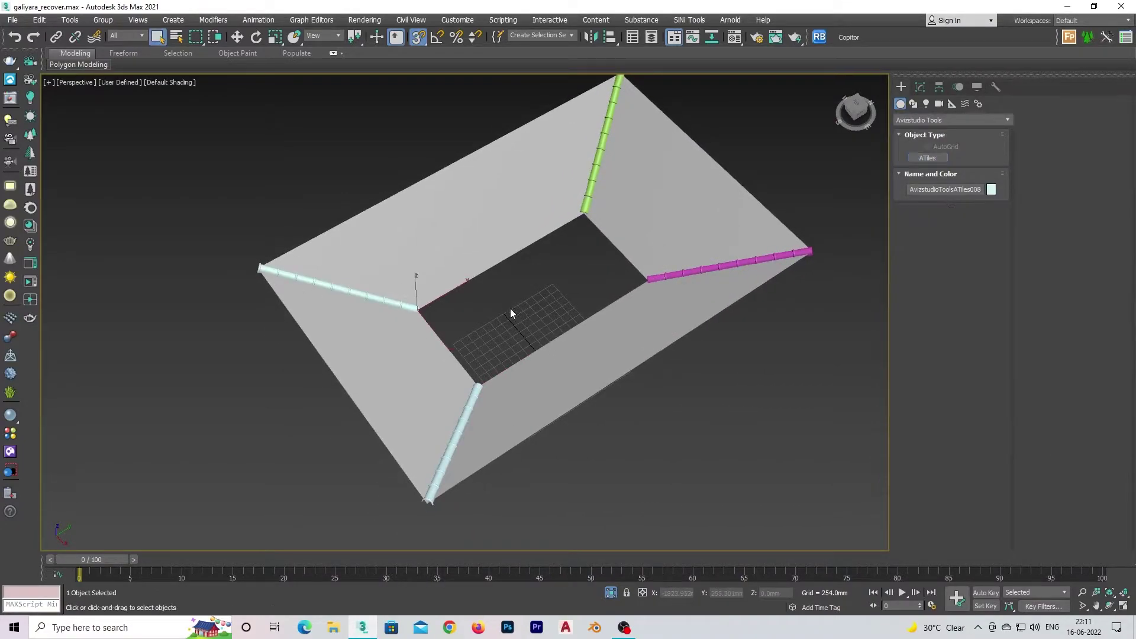
- Exit isolation to show the whole house and select two ridge tile objects
mouse_move(510, 309)
middle_mouse_down("alt")
mouse_move(613, 336)
mouse_move(766, 338)
middle_mouse_up("alt")
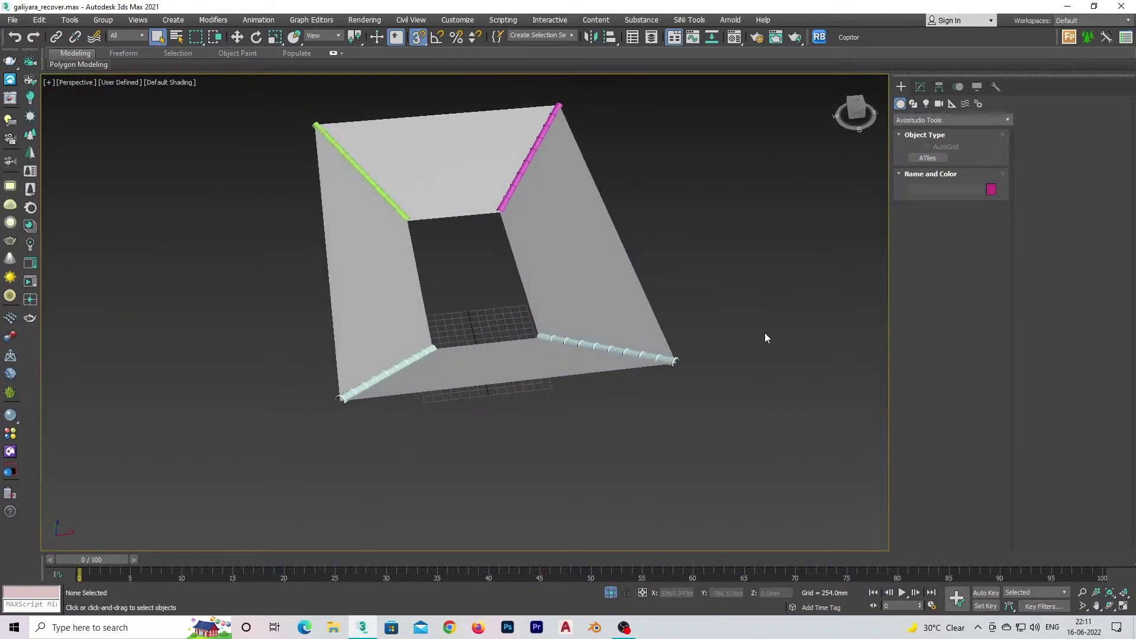
left_click(612, 595)
middle_click_drag(414, 296, 263, 335, "alt")
left_click(479, 319)
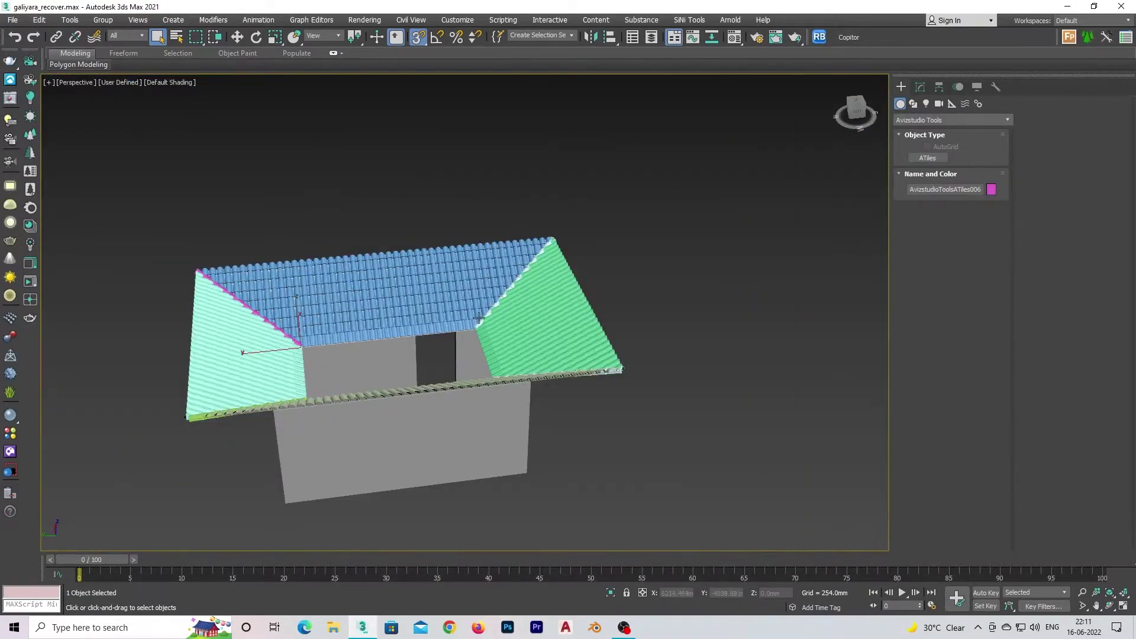
scroll(393, 283, "up", 5)
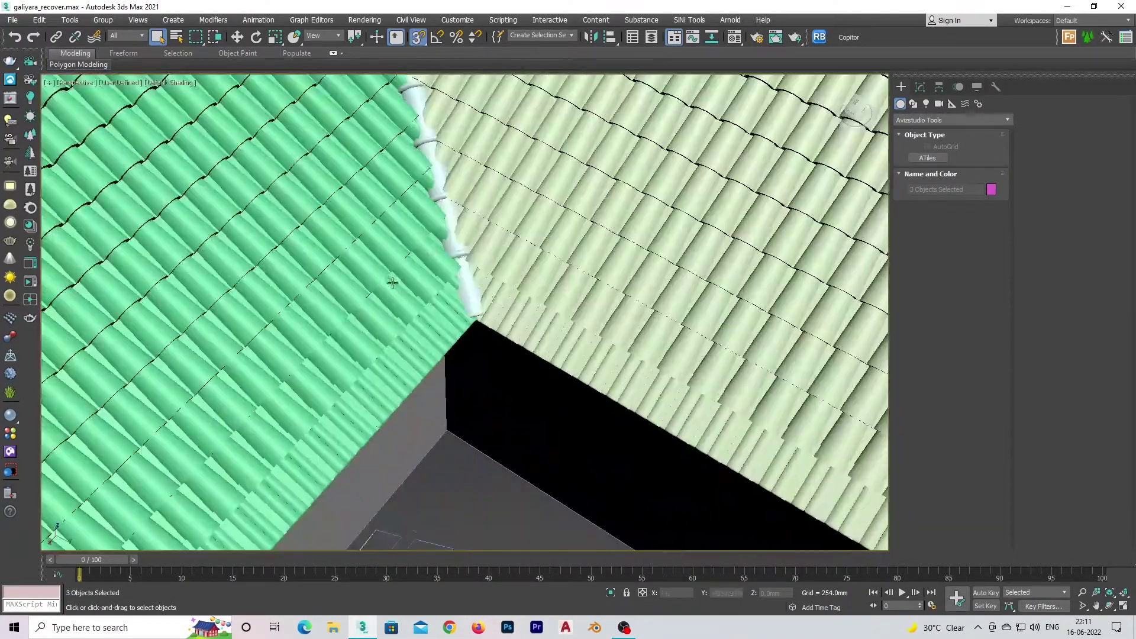
scroll(392, 283, "down", 10)
left_click(492, 366, "ctrl")
- Return to the VRayCam001 camera view with the safe frame shown
key("w")
mouse_move(492, 366)
middle_mouse_down("alt")
mouse_move(493, 309)
mouse_move(663, 421)
middle_mouse_up("alt")
scroll(492, 309, "up", 2)
scroll(493, 309, "up", 5)
scroll(663, 422, "down", 3)
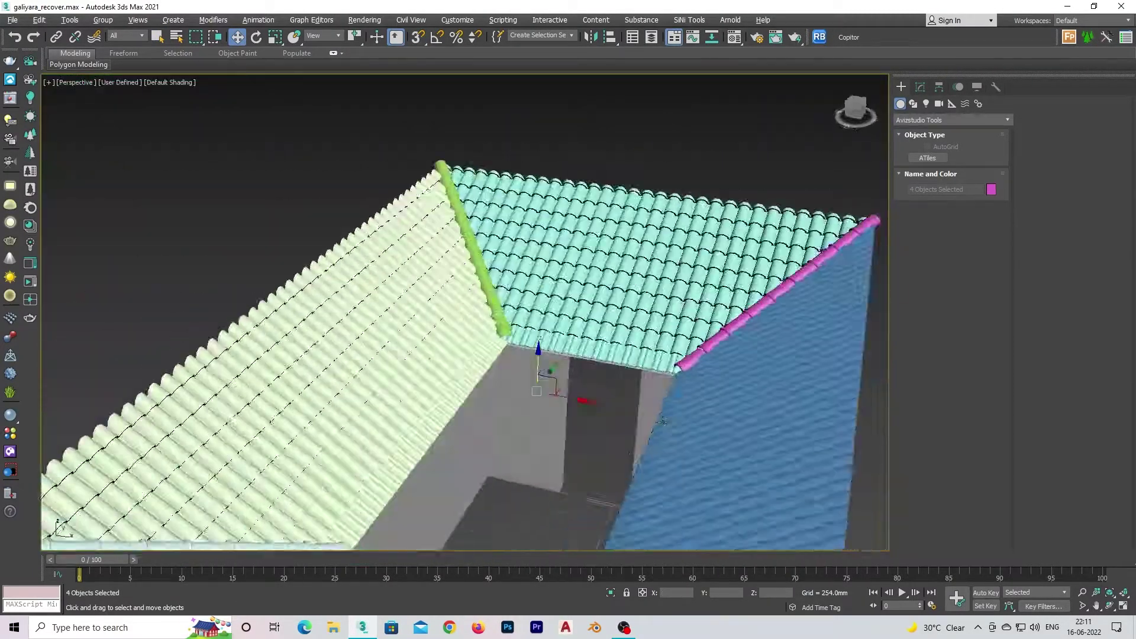
key("shift+z")
key("c")
left_click(420, 390)
key("shift+f")
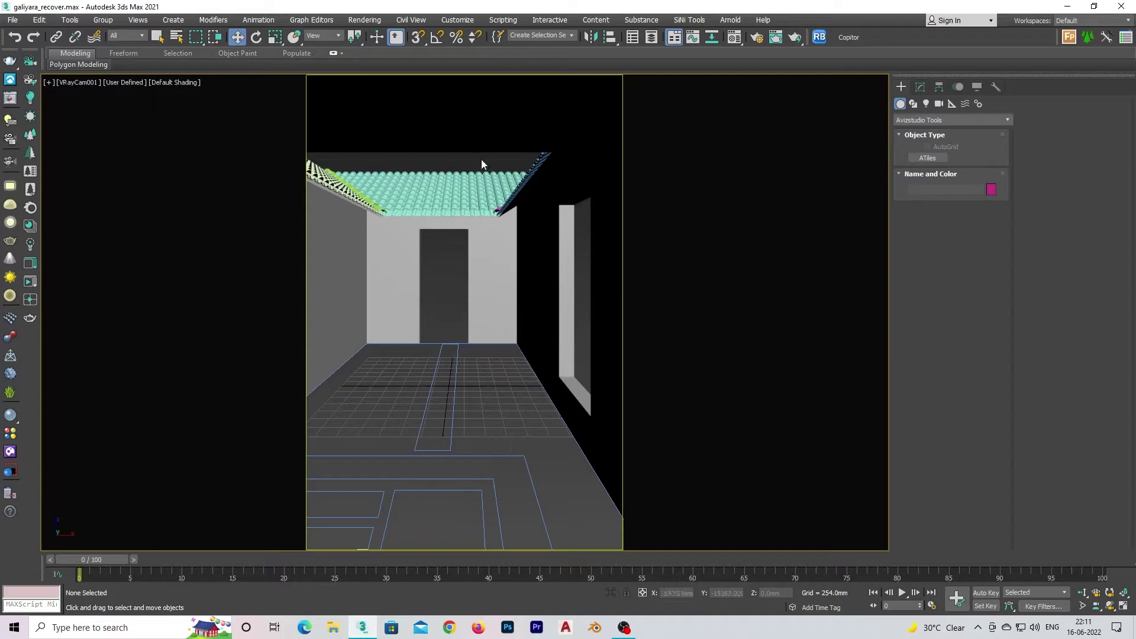
- Create Forest001 on Rectangle001 with the 20mm Oyster Gravel - Detail library preset, dismissing warnings
key("F3")
key("F3")
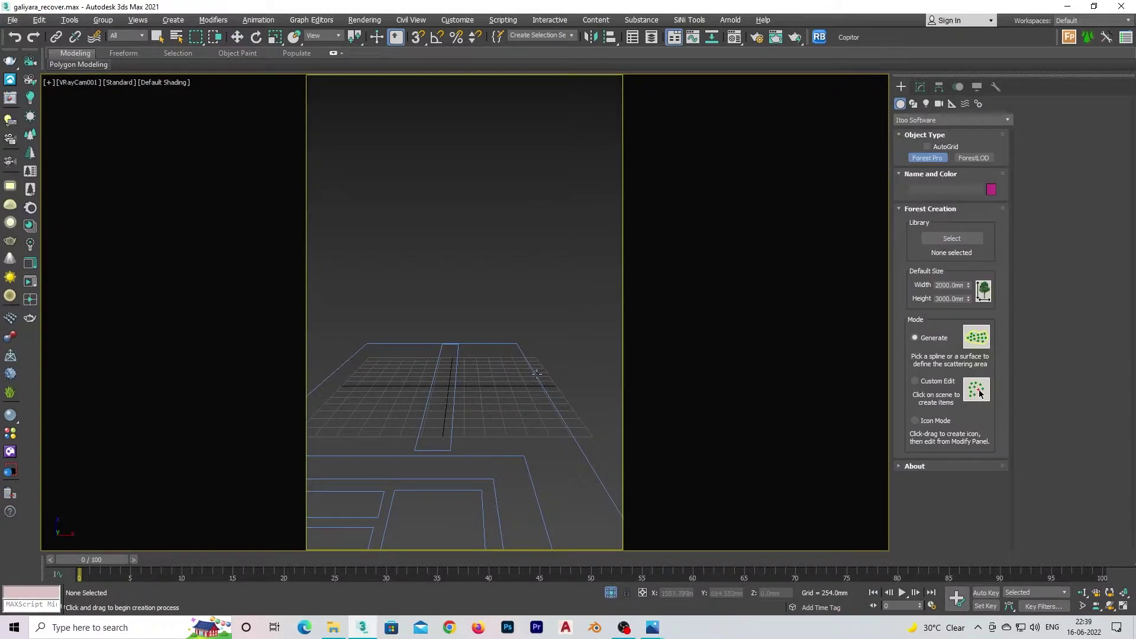
left_click(536, 374)
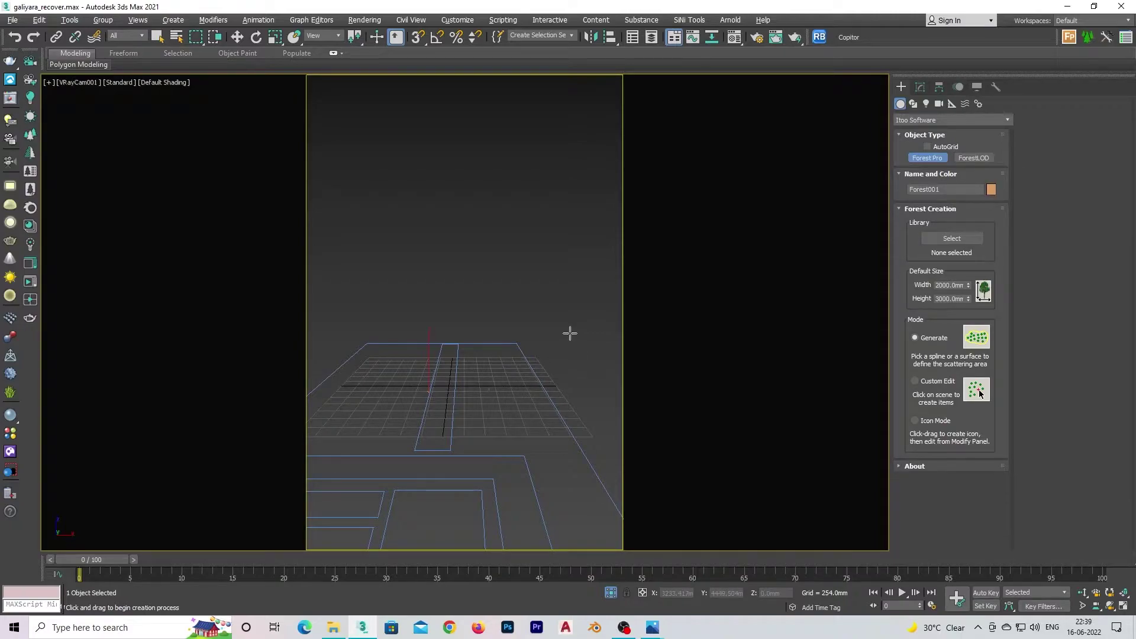
key("F3")
left_click(920, 87)
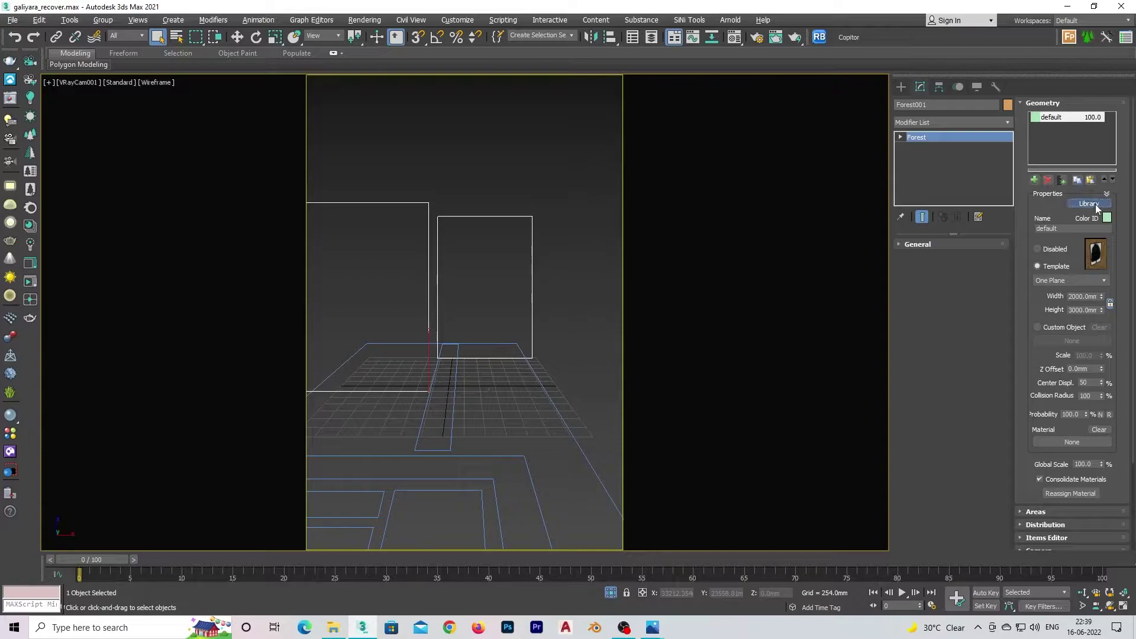
left_click(1095, 205)
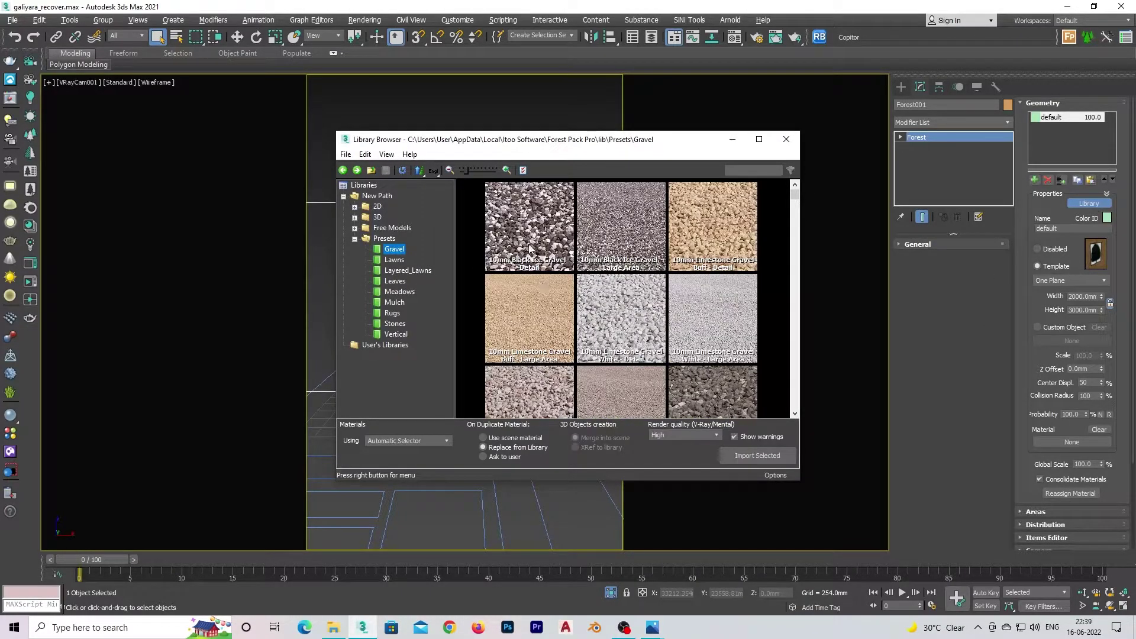
scroll(531, 241, "down", 2)
double_click(629, 367)
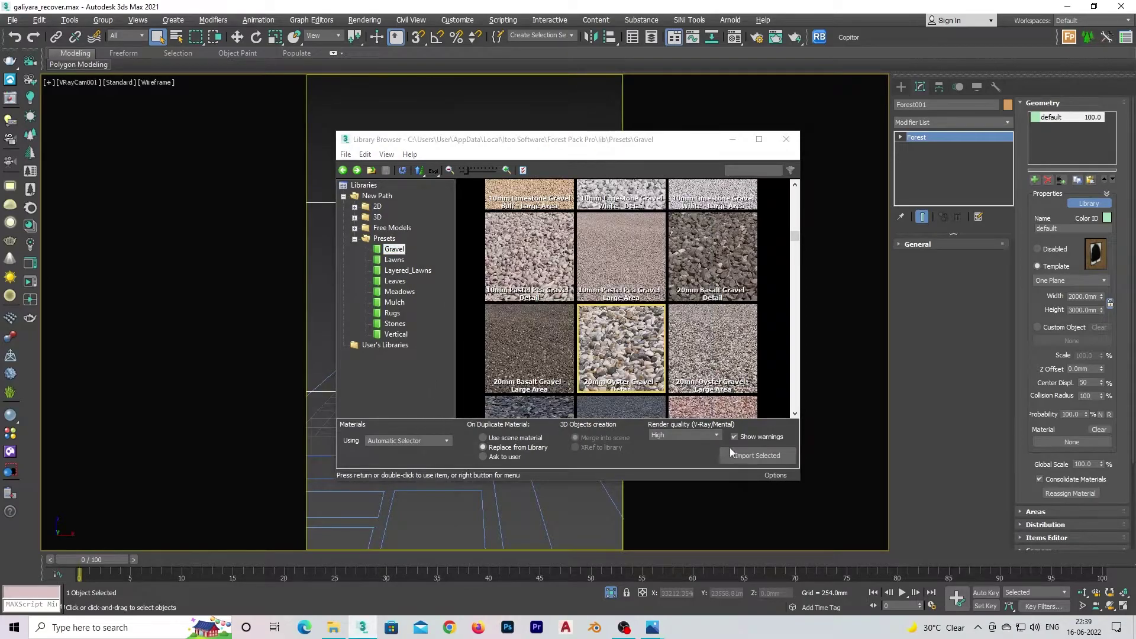
key("Return")
left_click(638, 409)
key("Return")
left_click(636, 407)
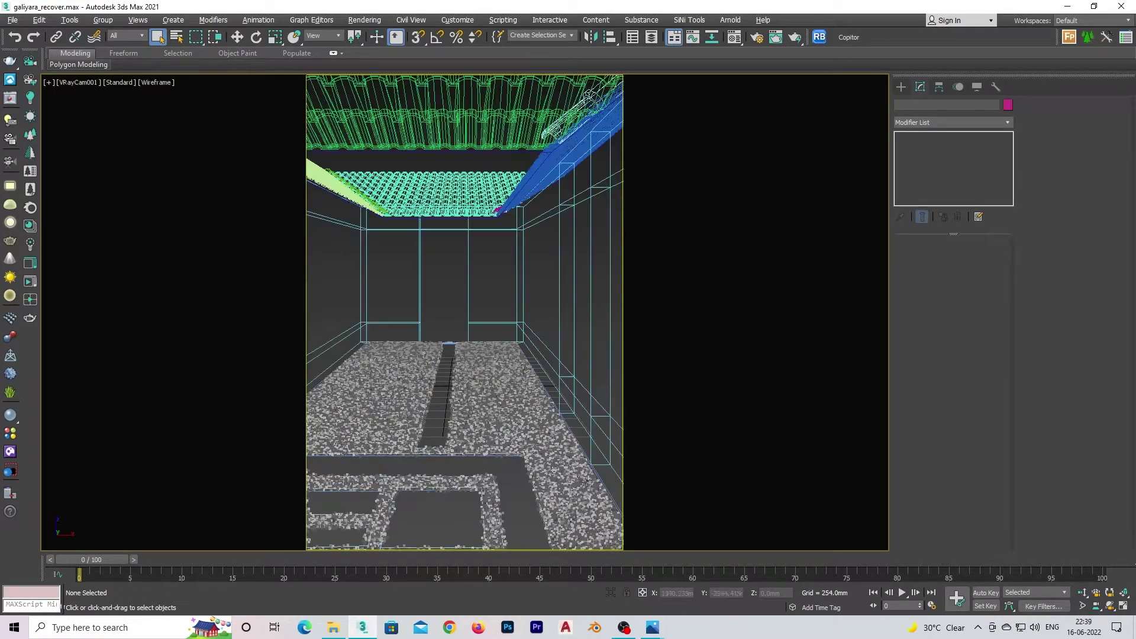
- Set a CoronaLegacyMtl as the material override in Render Setup's Scene settings
key("F3")
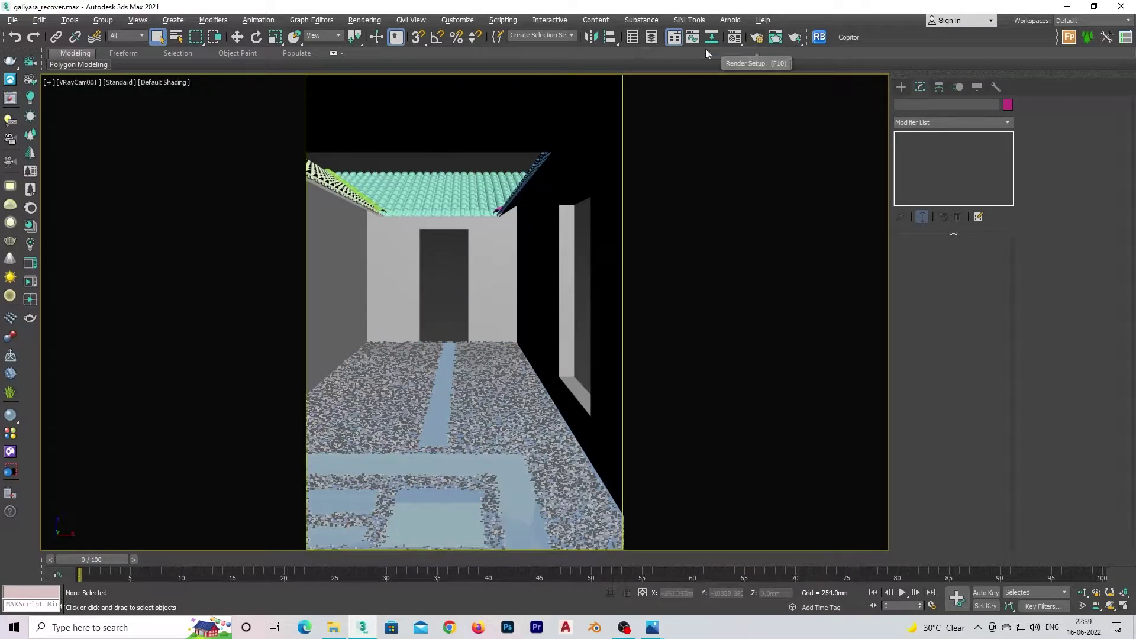
key("8")
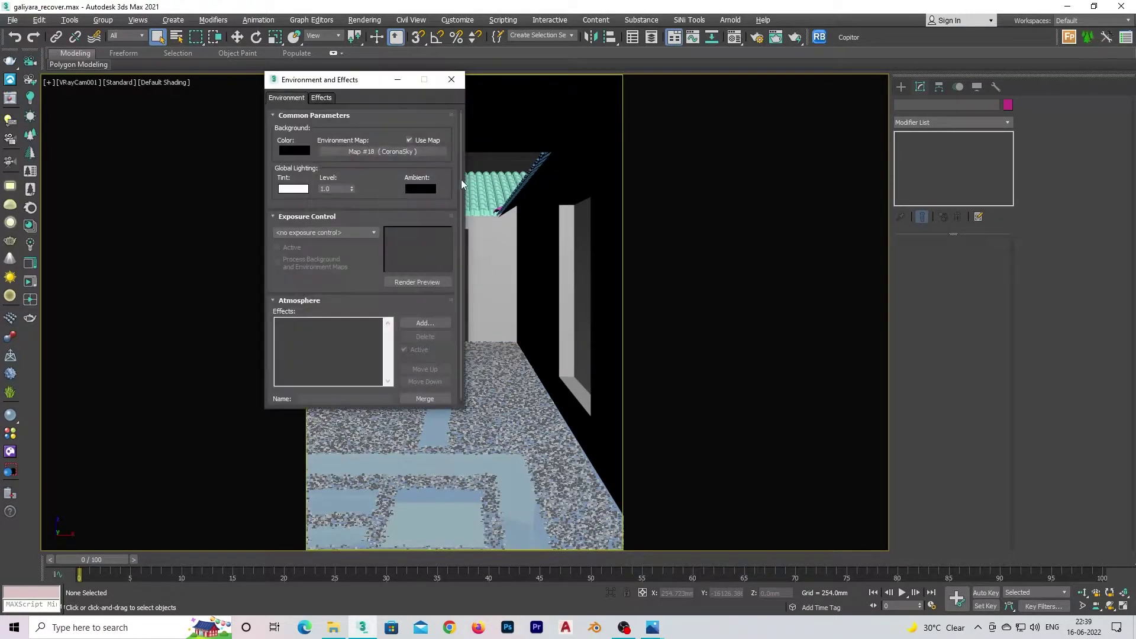
key("8")
left_click(757, 37)
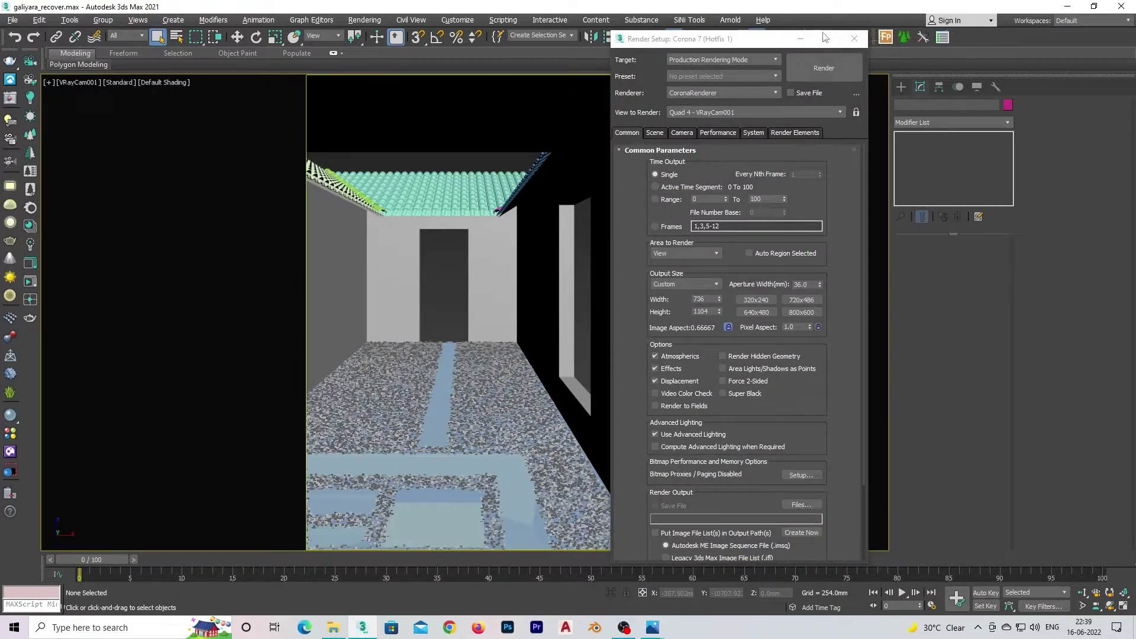
left_click(655, 133)
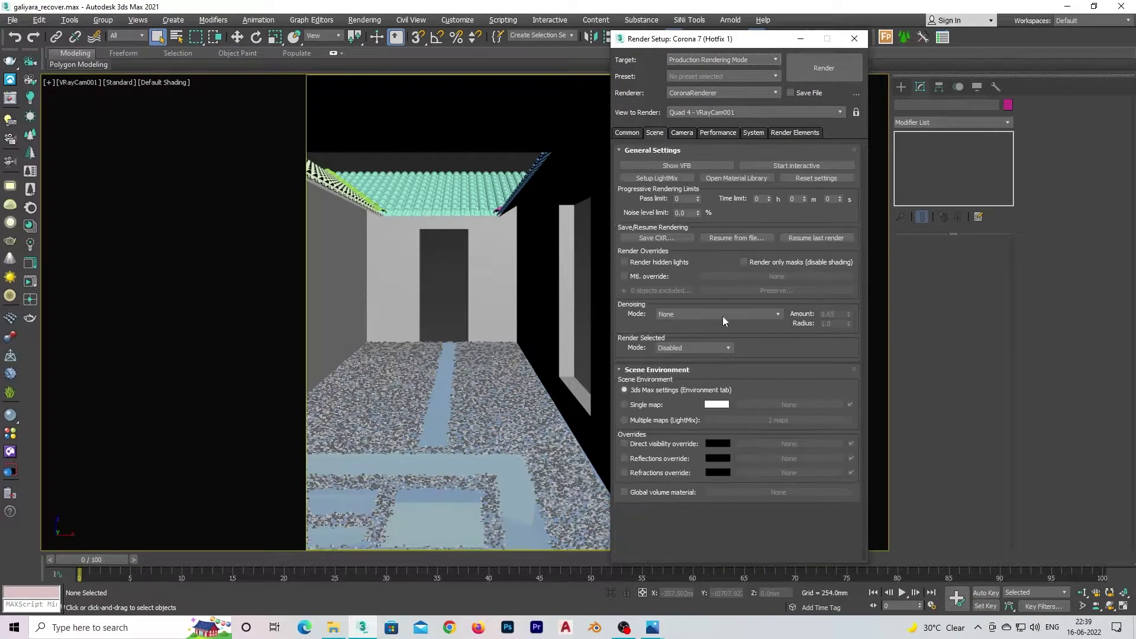
left_click(624, 277)
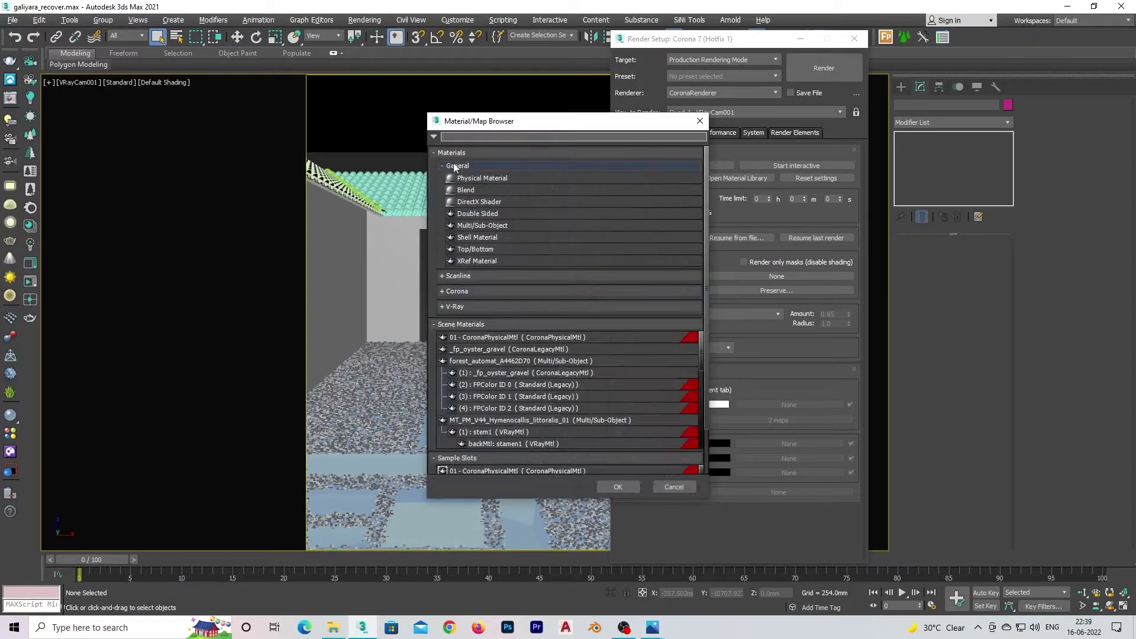
left_click(454, 166)
left_click(454, 211)
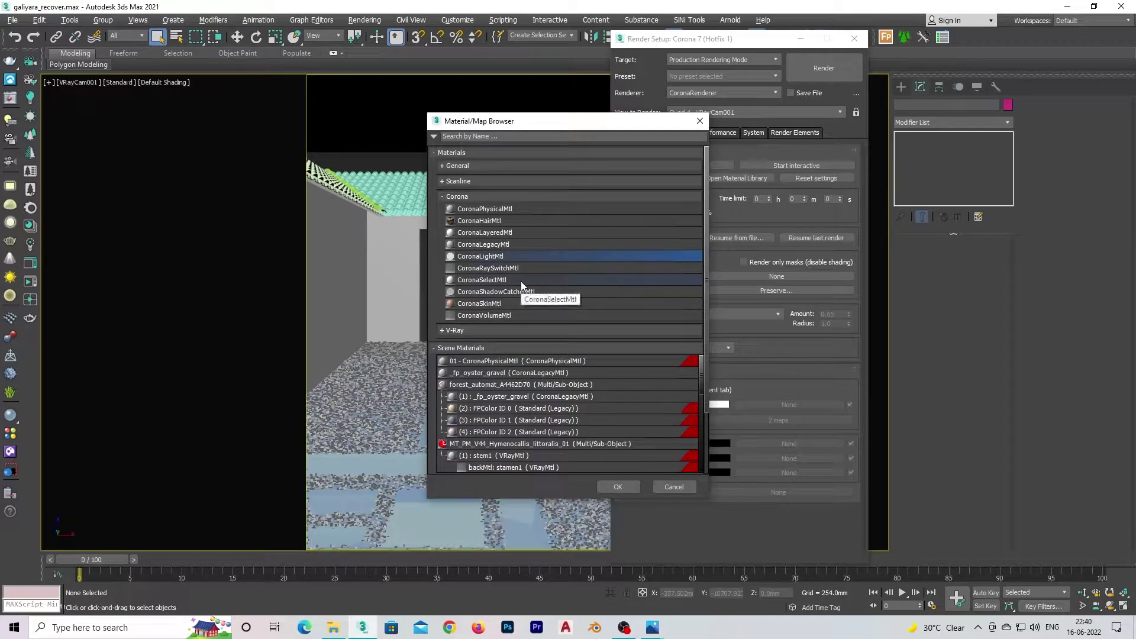
double_click(523, 245)
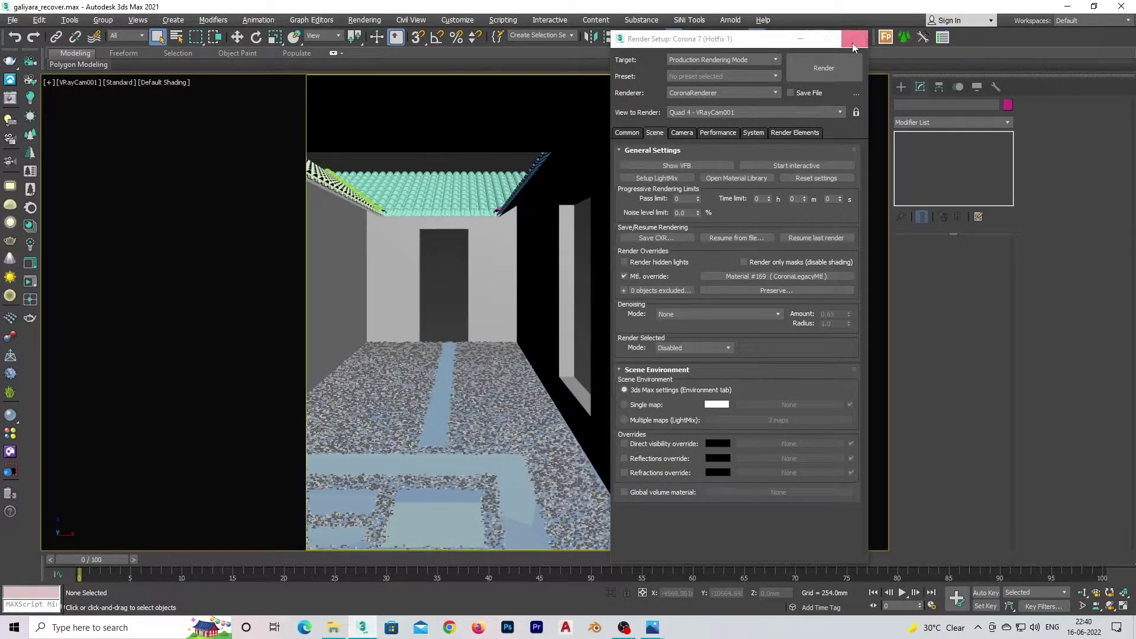
- Review the Performance and Common settings, then start a Corona preview render of VRayCam001
left_click(715, 132)
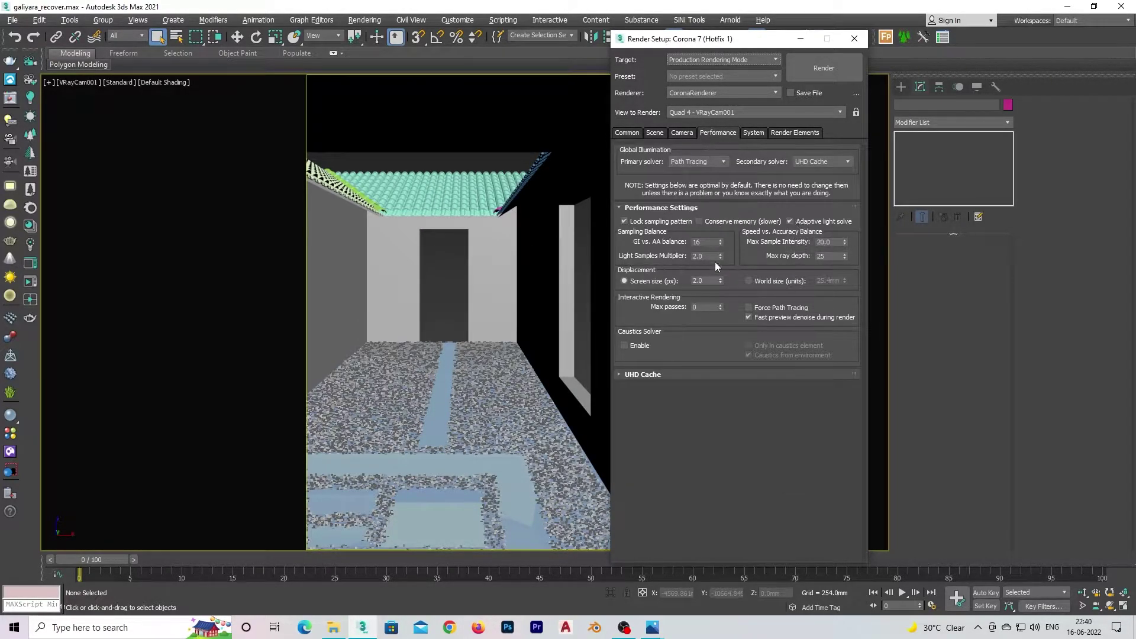
left_click(655, 133)
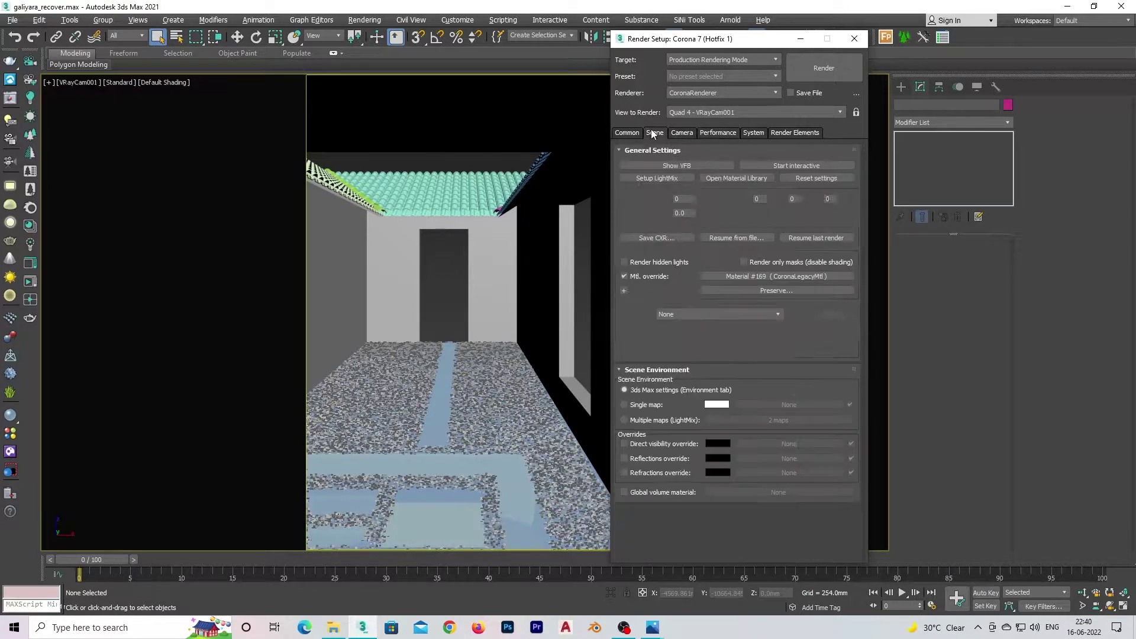
left_click(627, 132)
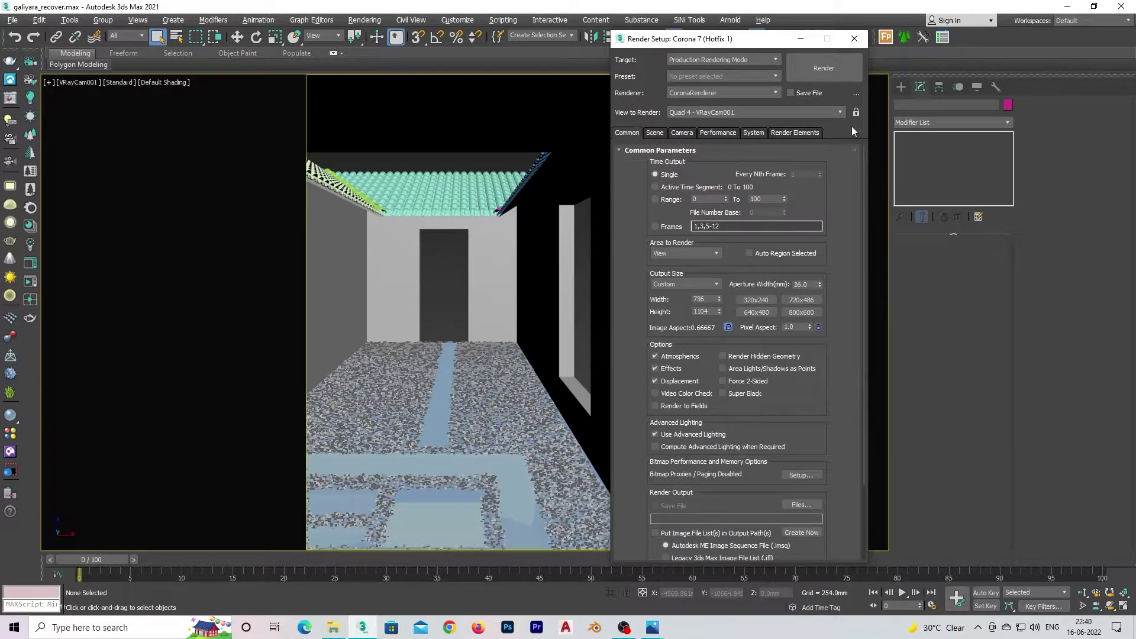
left_click(654, 132)
key("shift+q")
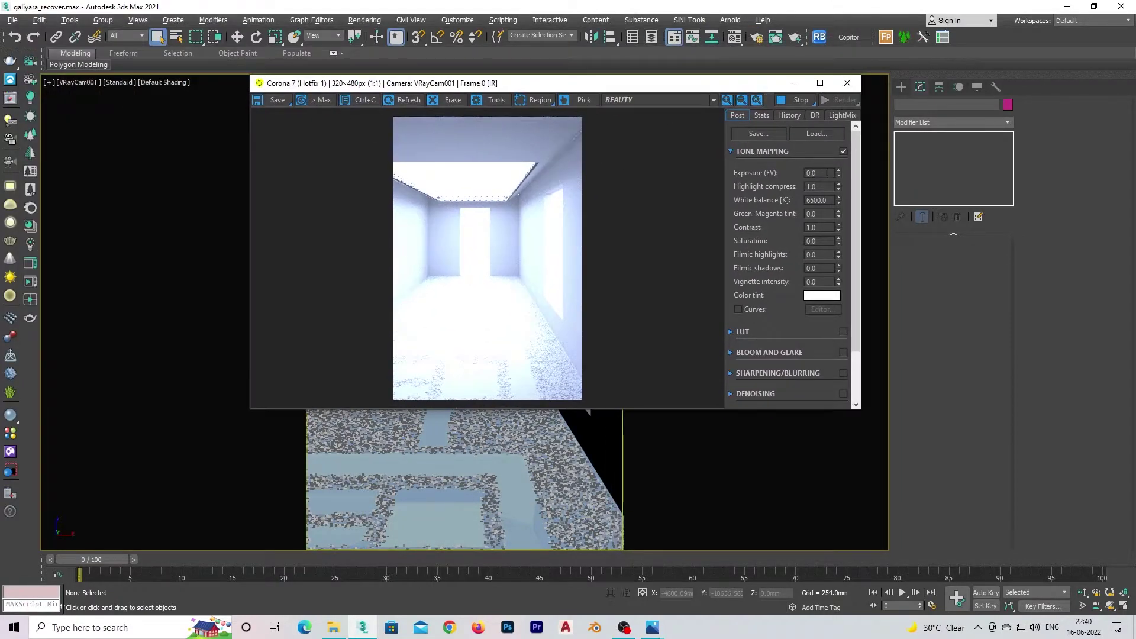
- Darken the Corona preview exposure to -1.189 and start an interactive render
left_click_drag(839, 174, 839, 195)
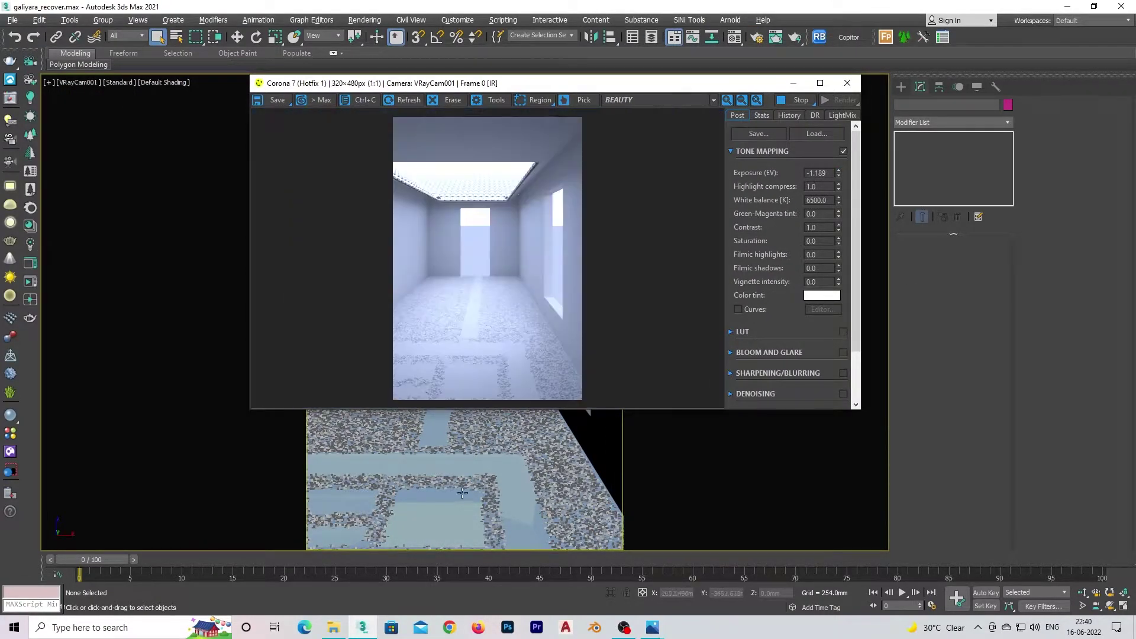
left_click(513, 485)
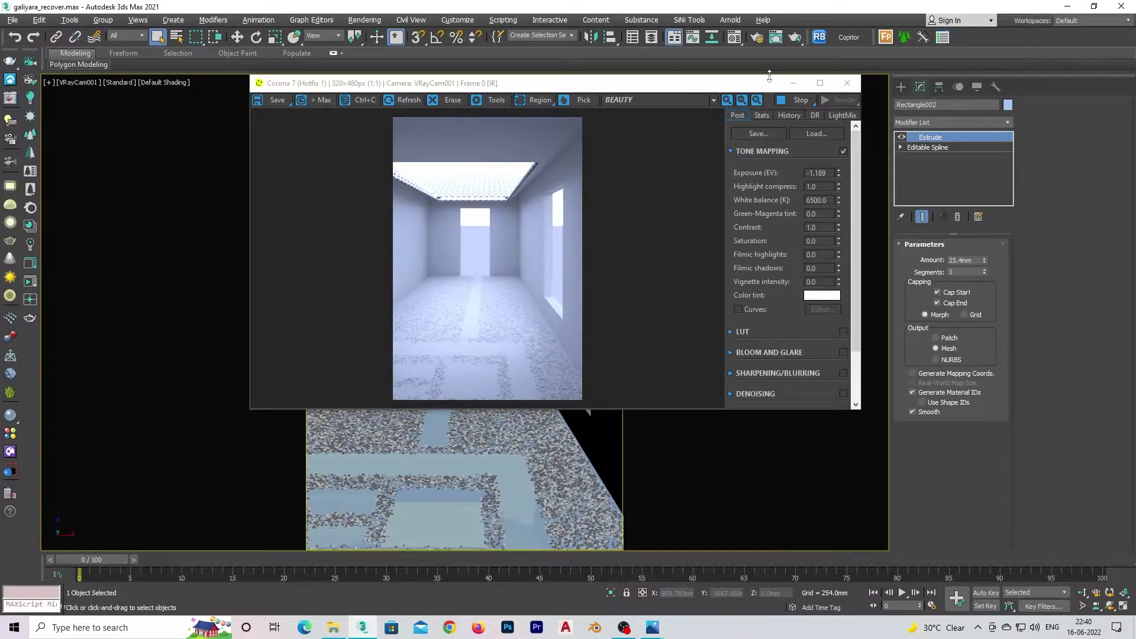
left_click(434, 426)
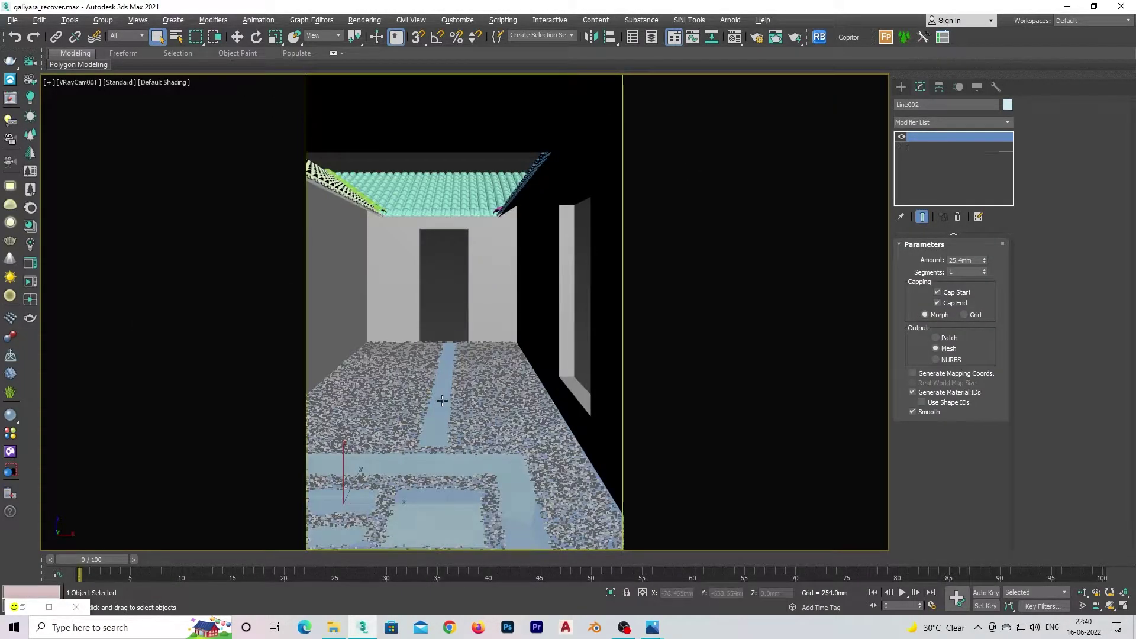
left_click(443, 402)
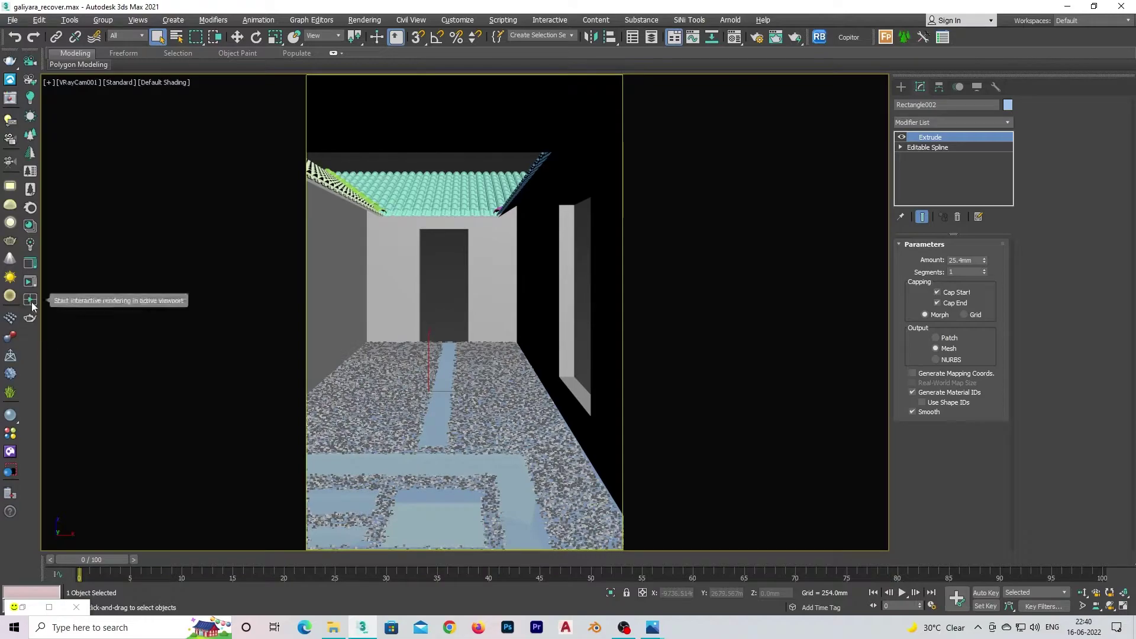
left_click(29, 266)
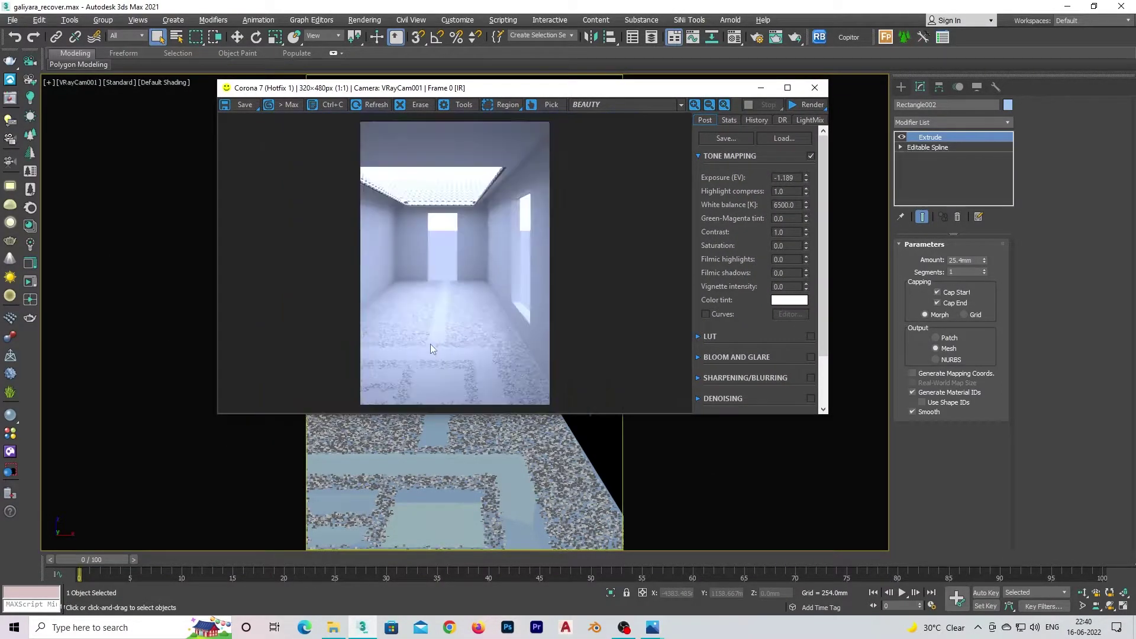
- Try a thicker 63.5mm paving extrusion, then undo it back to 25.4mm
scroll(431, 345, "up", 1)
left_click_drag(627, 88, 268, 91)
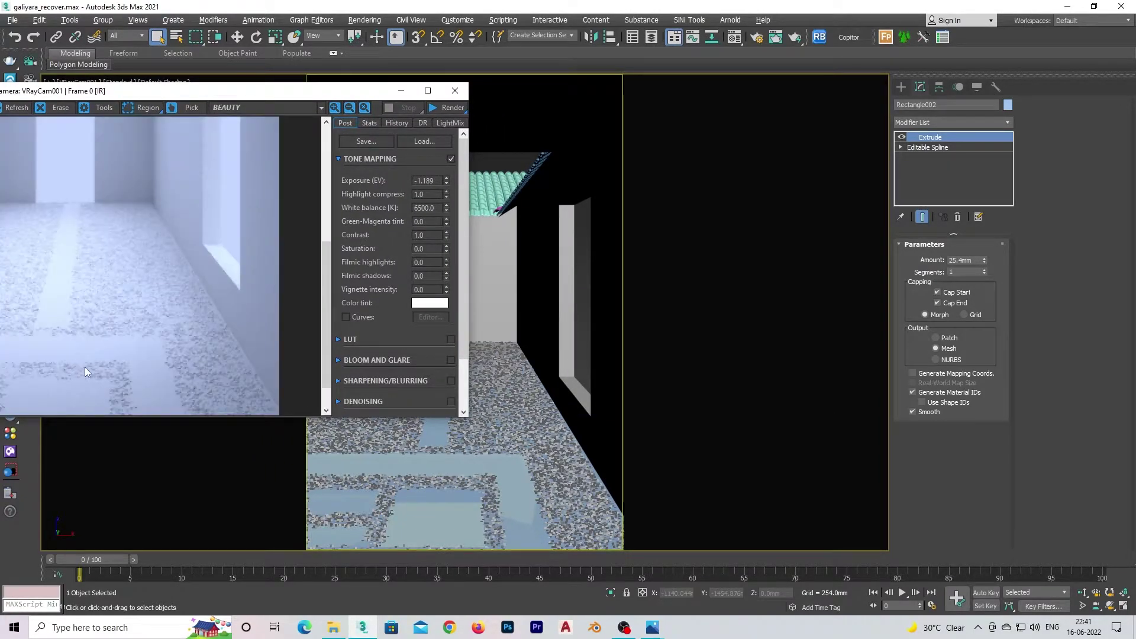
scroll(78, 351, "up", 1)
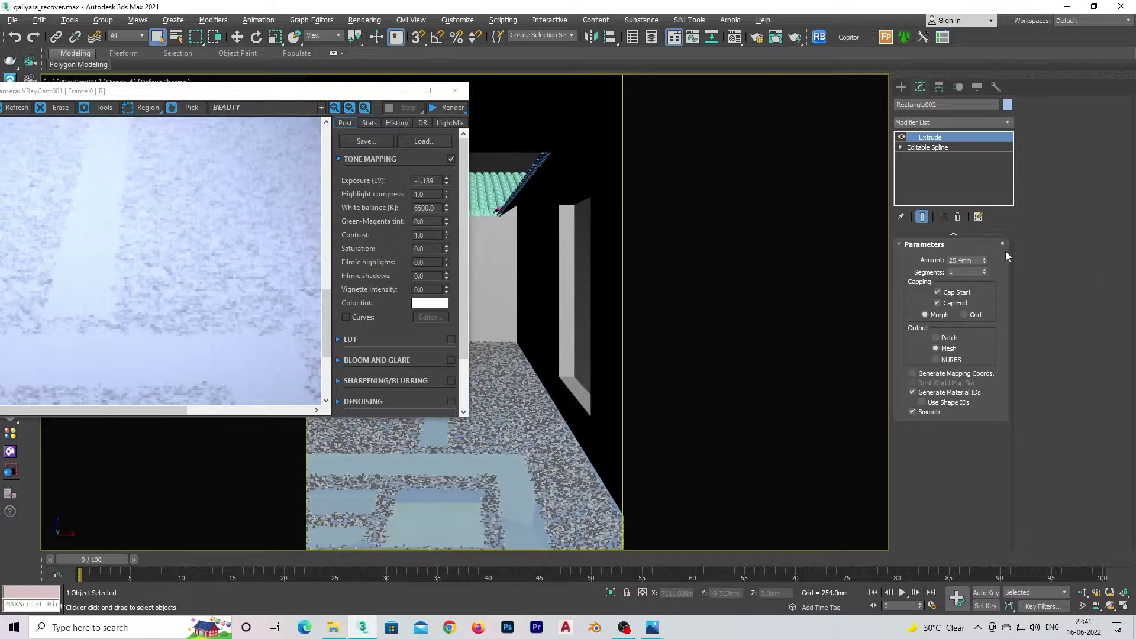
type(".5")
key("Return")
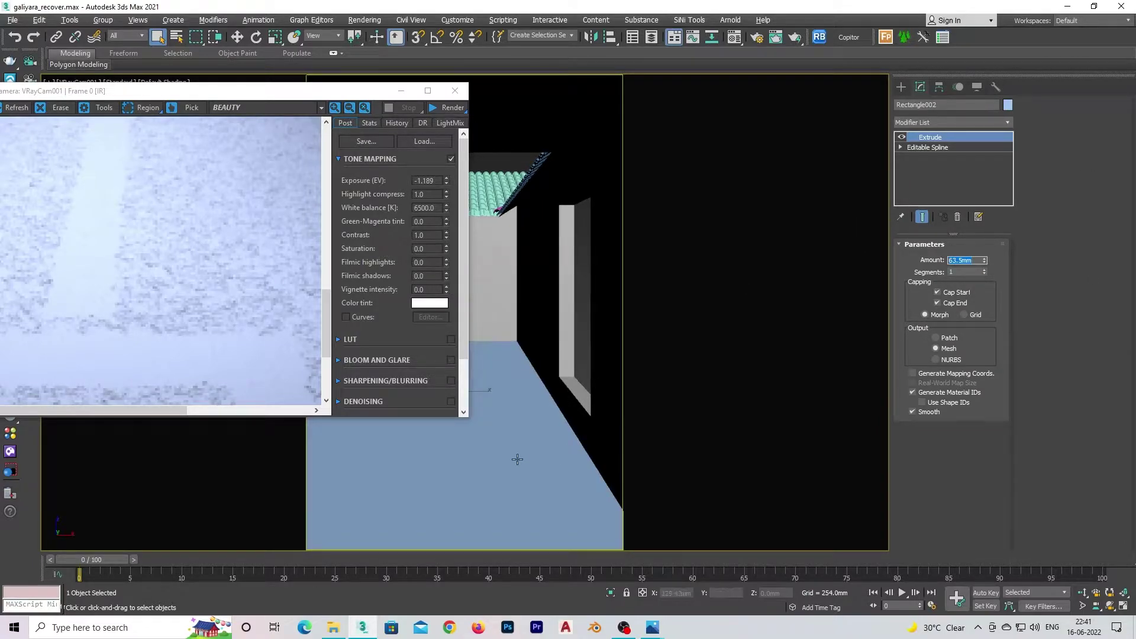
left_click(470, 471)
key("ctrl+z")
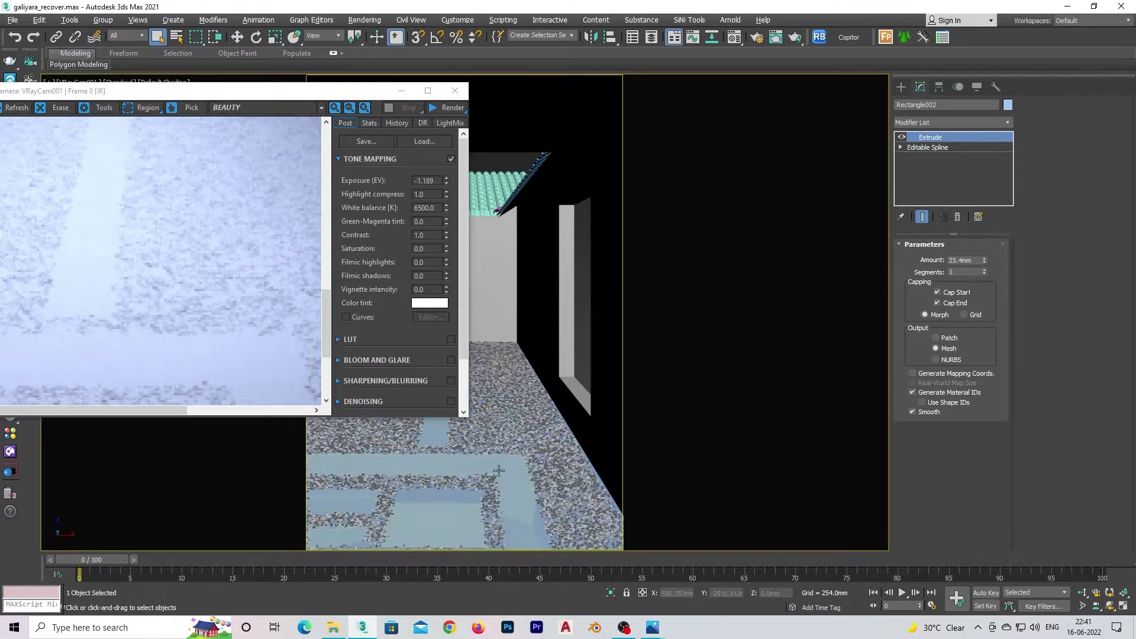
- Briefly isolate the floor slab, re-render the full corridor, and dismiss the missing-asset error
key("alt+q")
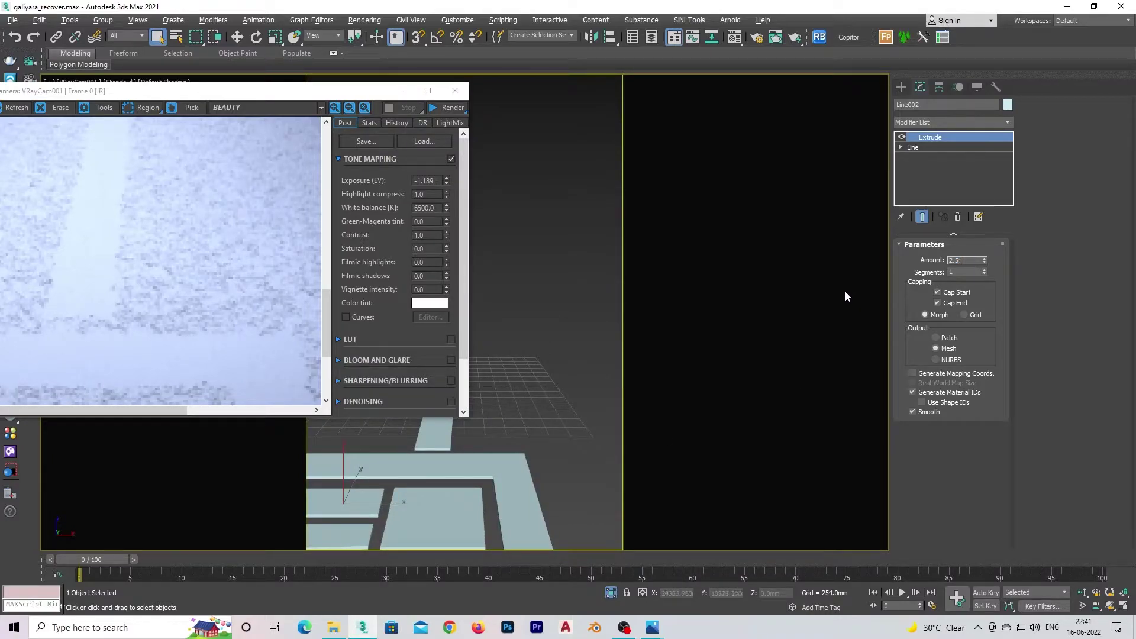
left_click(724, 323)
key("alt+q")
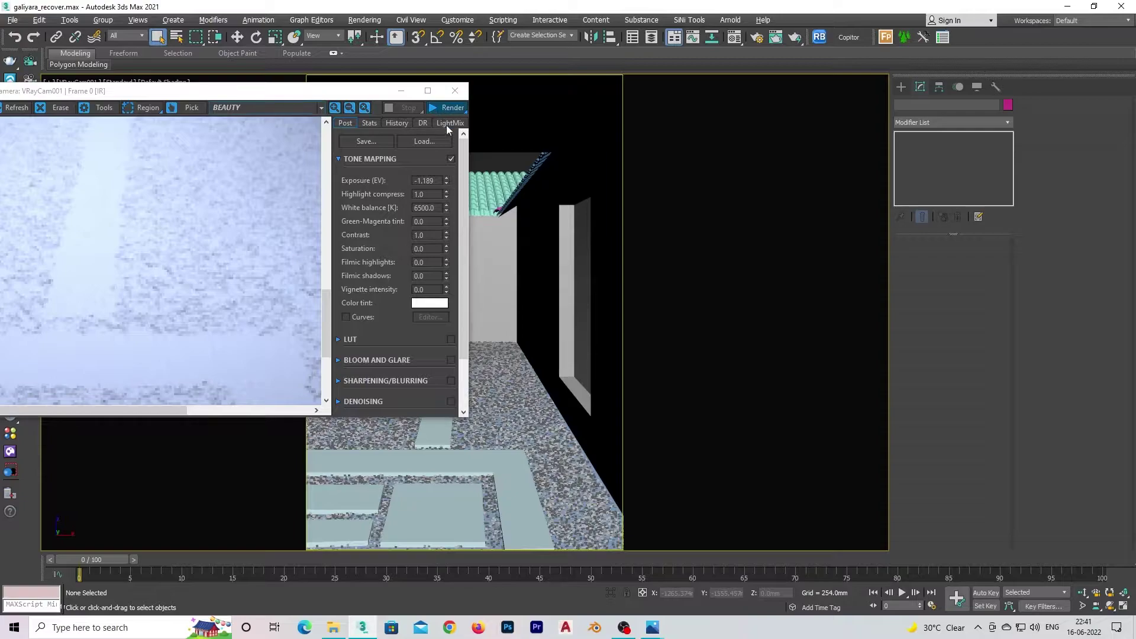
left_click(450, 108)
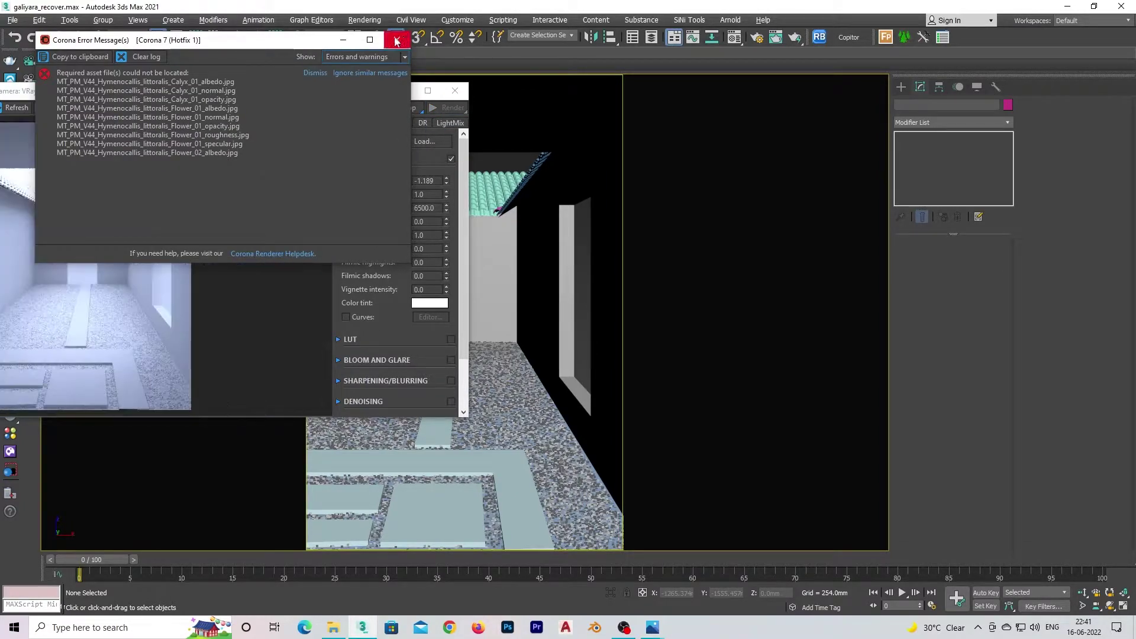
left_click(396, 40)
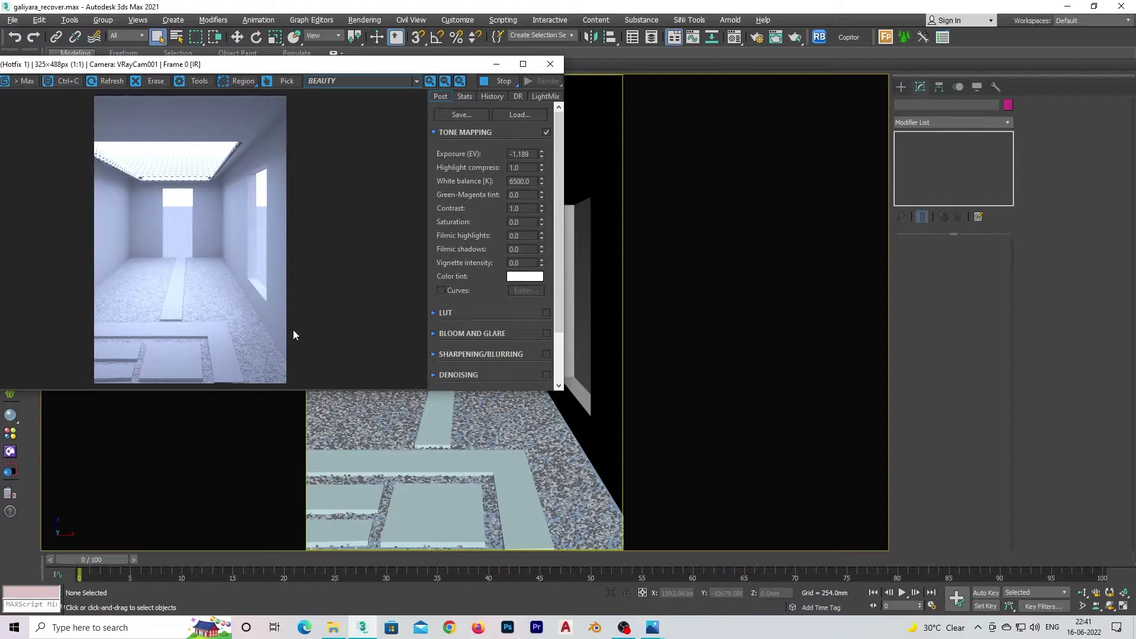
- Set the Line002 paving strip's extrusion amount to 50.8mm
left_click(506, 458)
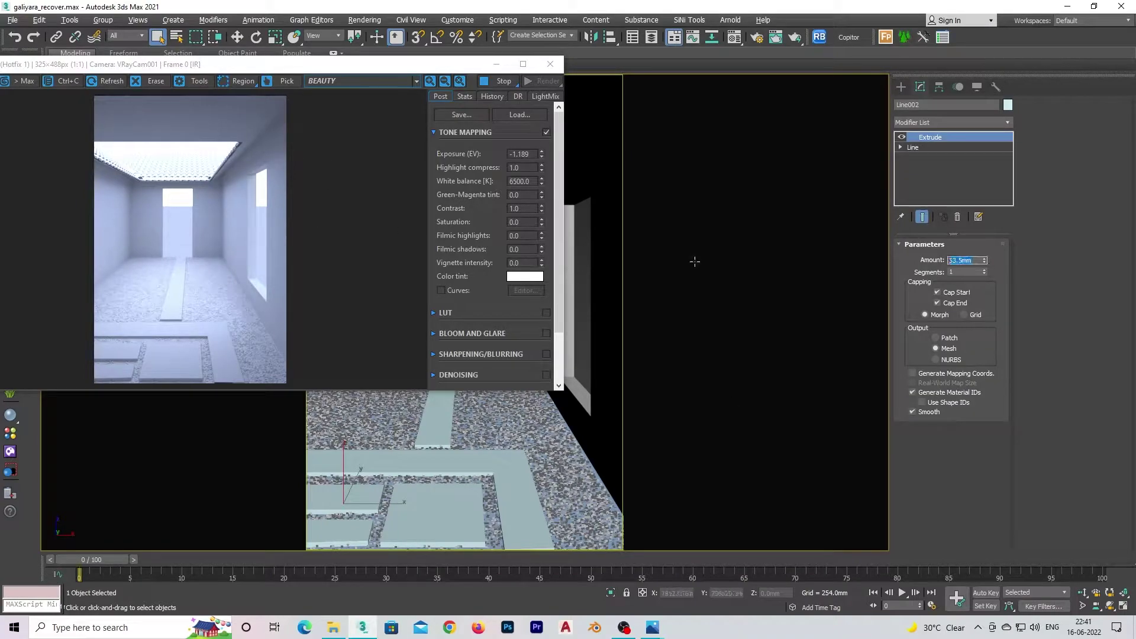
type("50.8")
key("Return")
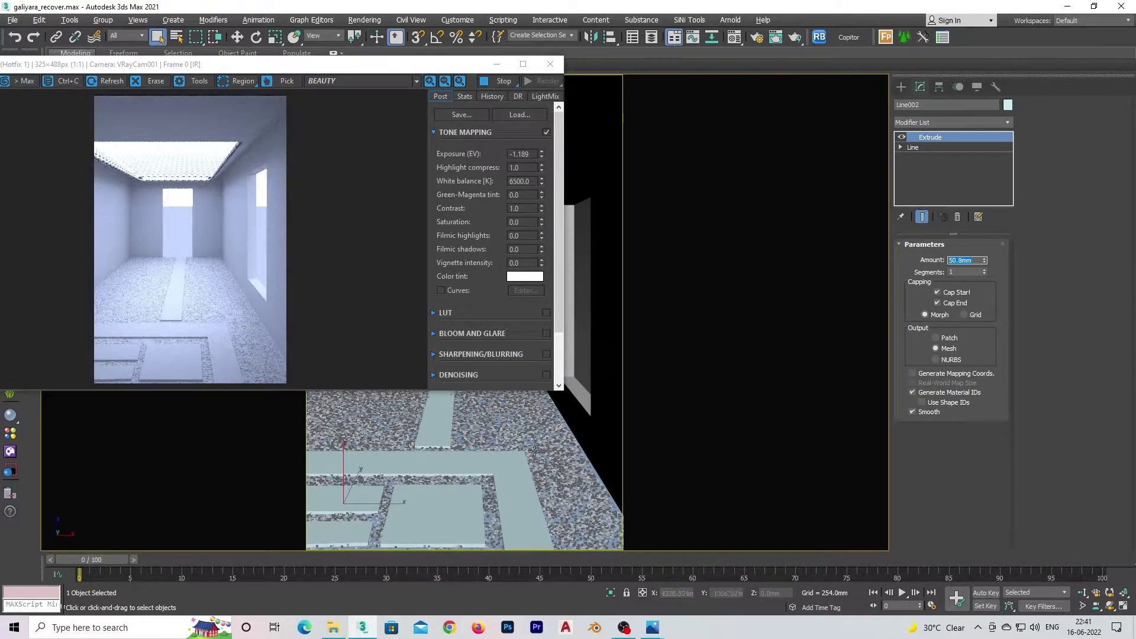
left_click(560, 469)
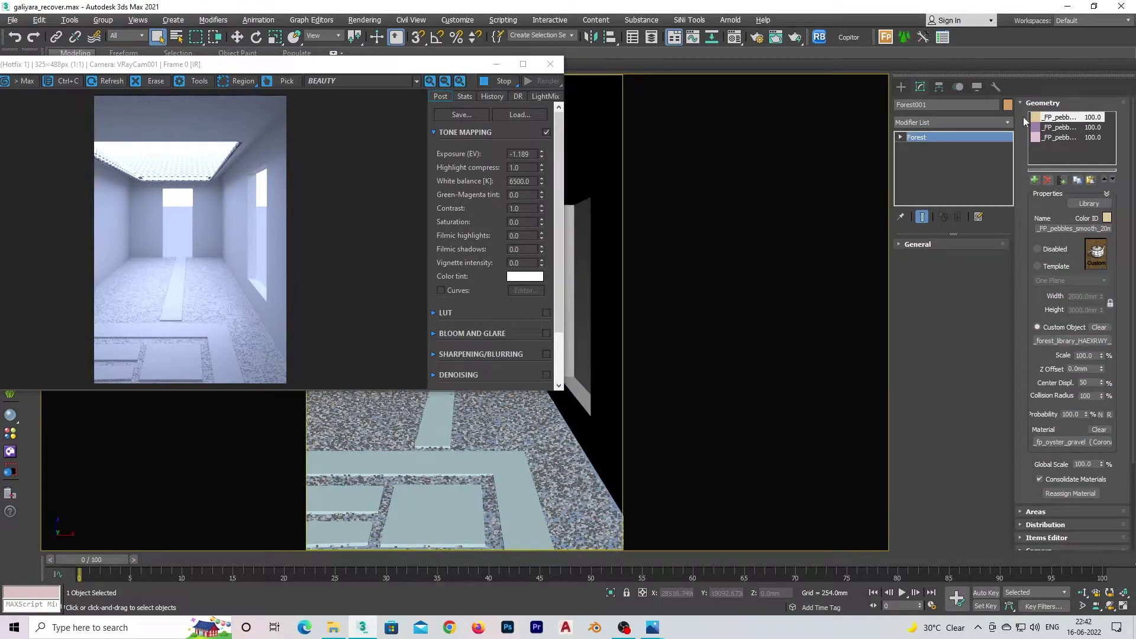
- Remove the extra pebble items from Forest geometry, keeping pebble scale 100 and global scale 101
left_click(1028, 104)
left_click(899, 259)
left_click(1048, 180)
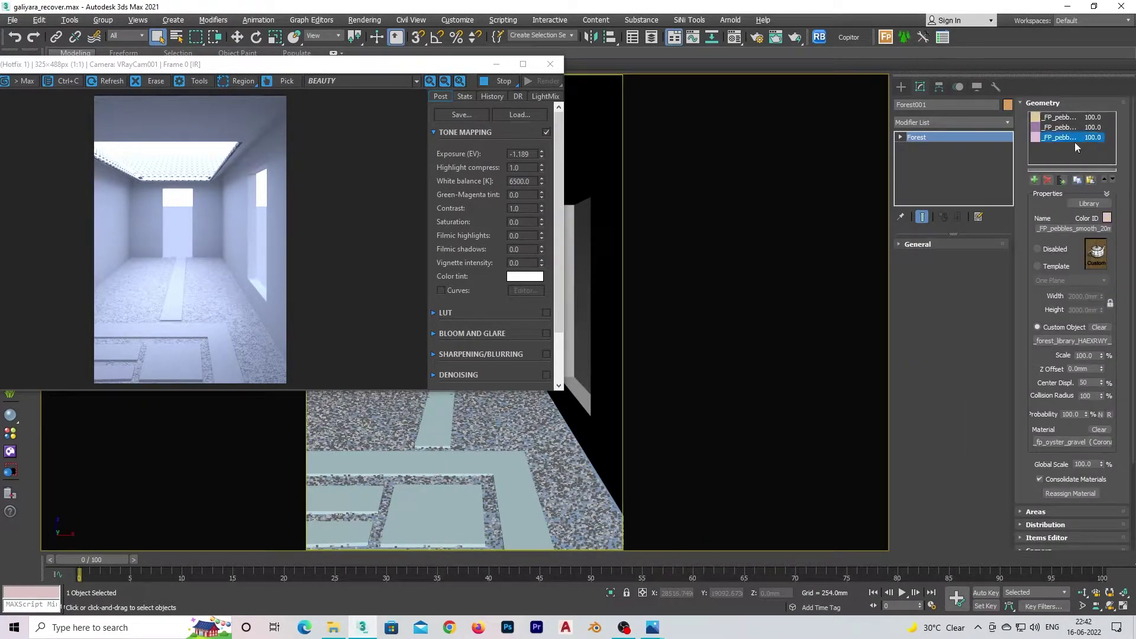
left_click(1048, 181)
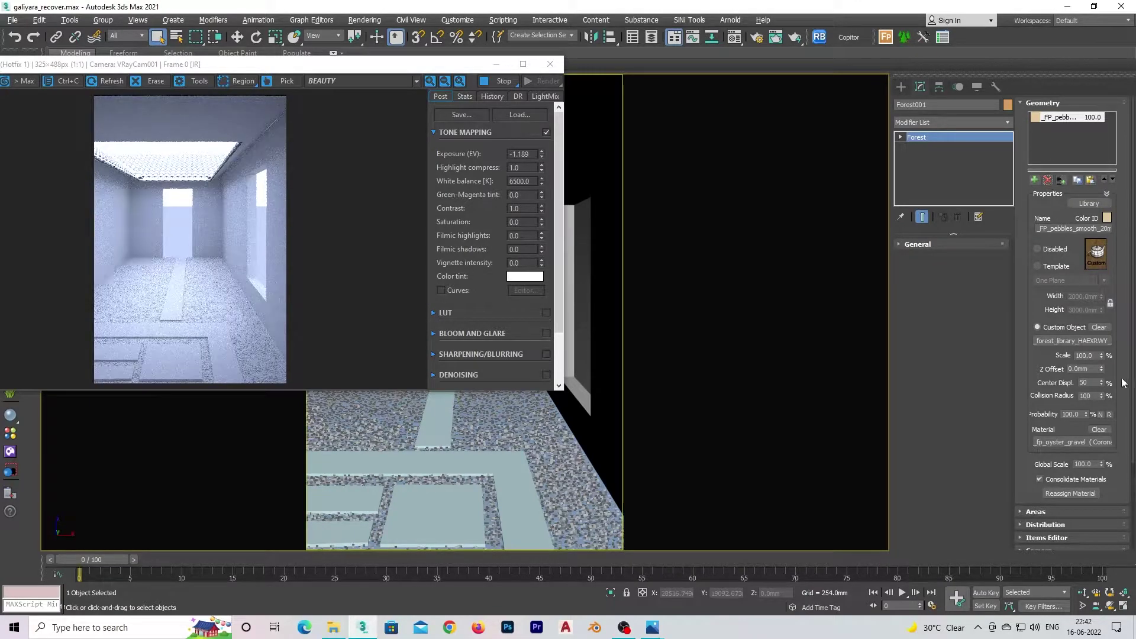
left_click_drag(1103, 357, 1102, 332)
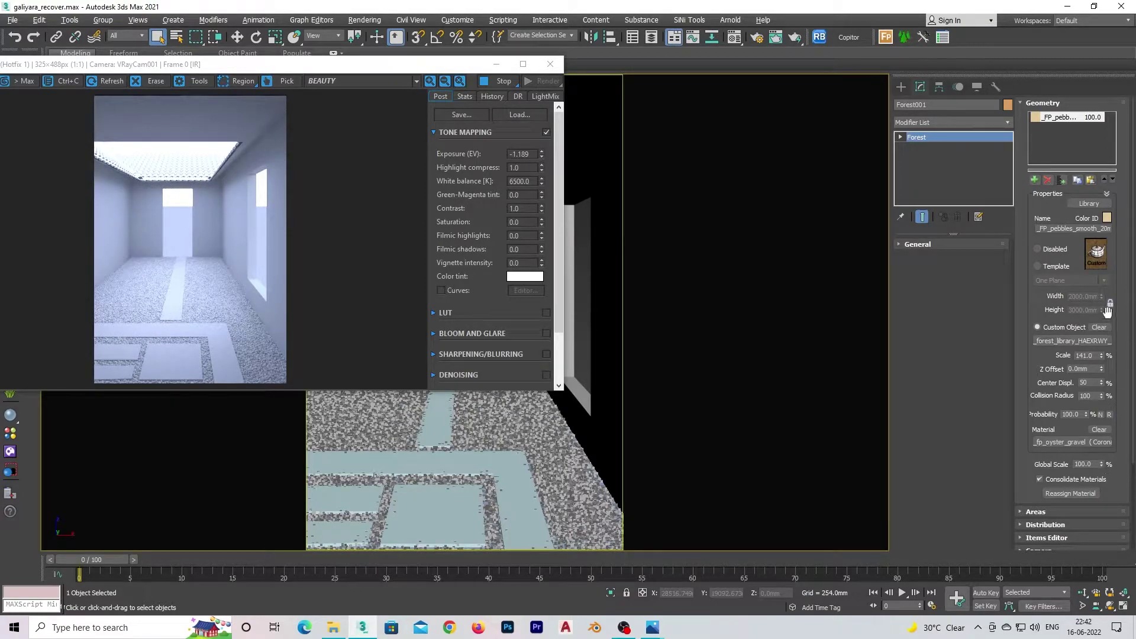
right_click(1102, 356)
left_click_drag(1102, 464, 1102, 458)
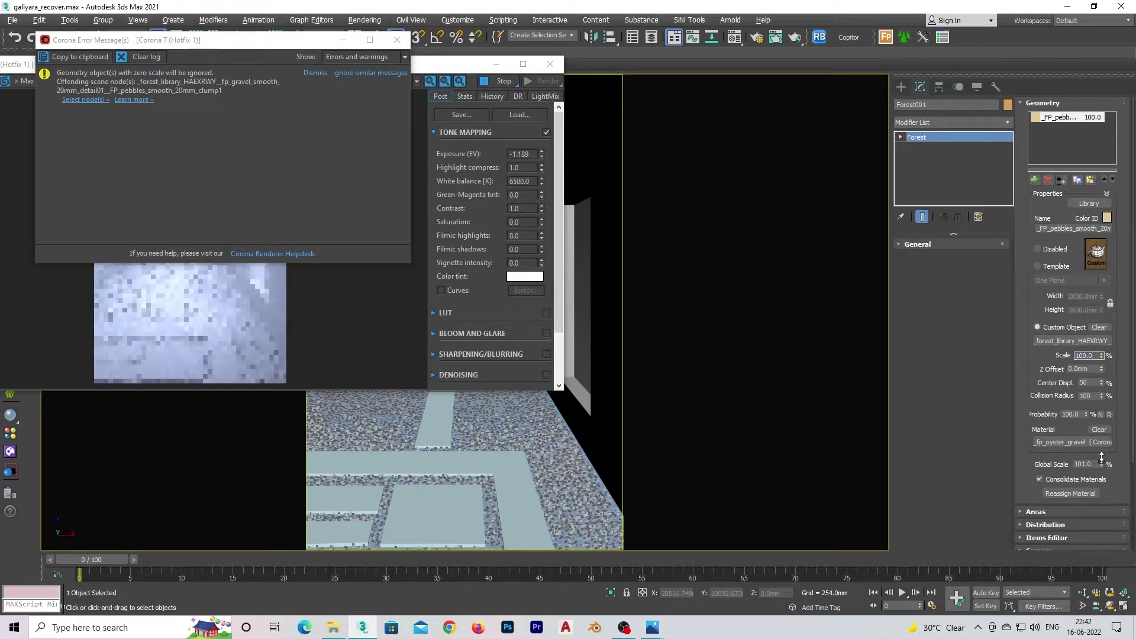
- Raise the gravel Density X Units to 10670.25 and dismiss the zero-scale warning
left_click(1043, 103)
left_click(1102, 308)
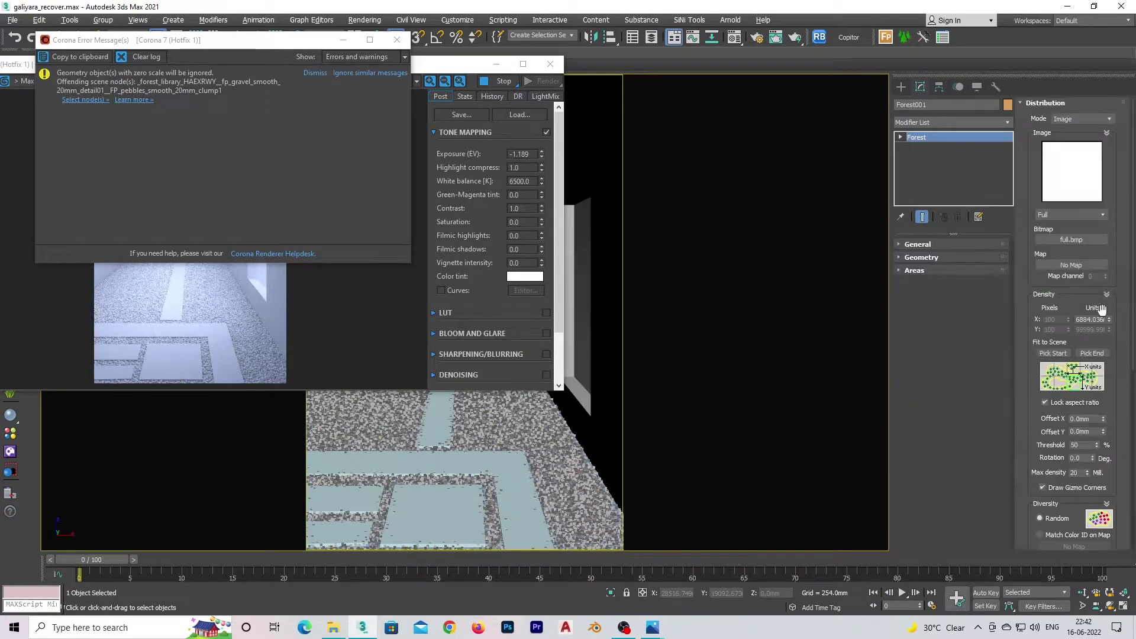
left_click_drag(1109, 320, 1121, 291)
left_click(397, 41)
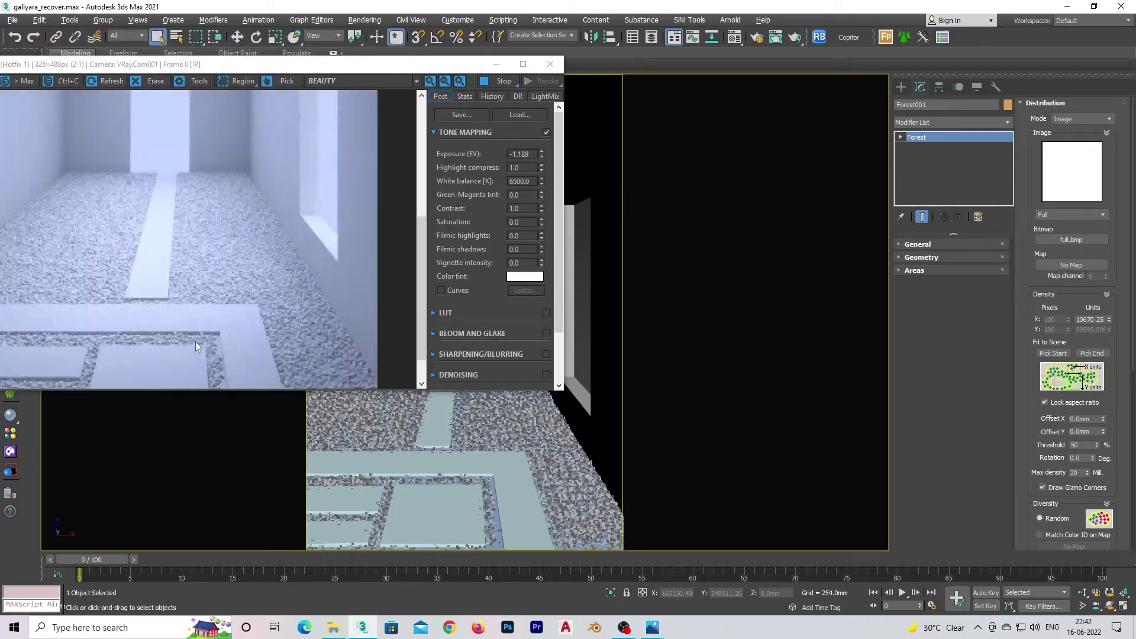
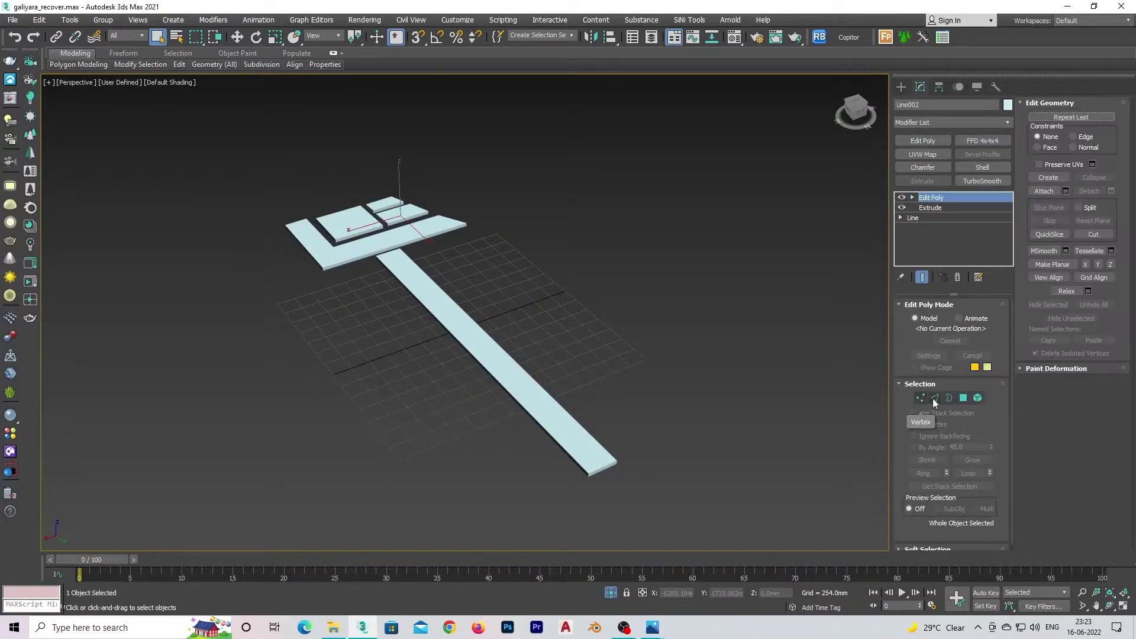
- In edge mode, select the top edges of the corridor floor slabs
left_click(934, 399)
key("f")
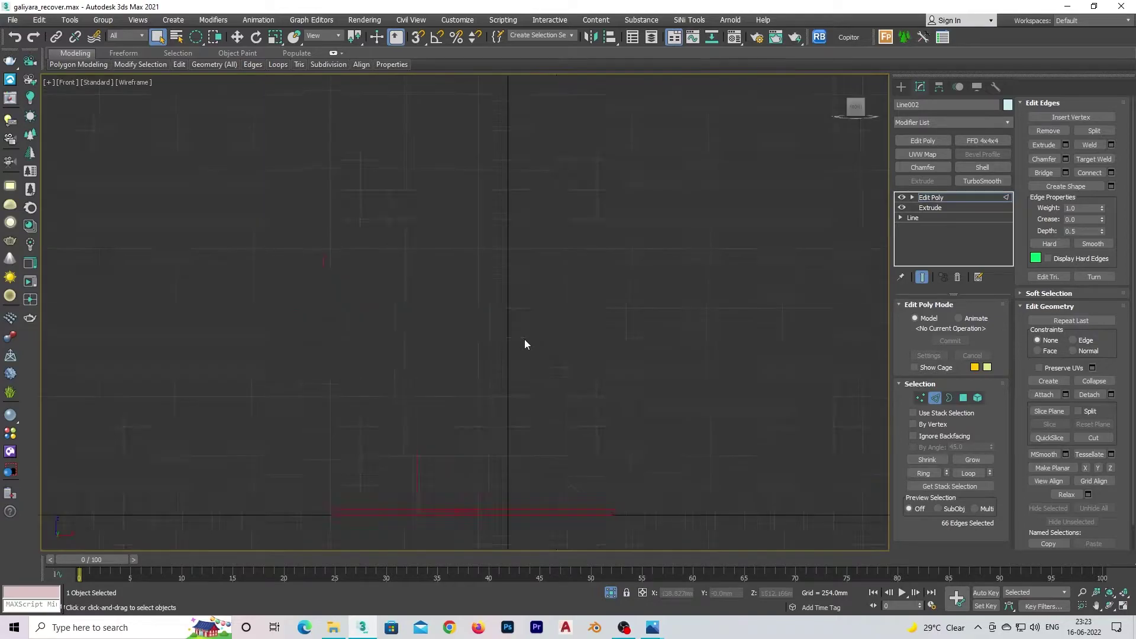
left_click_drag(583, 379, 773, 389)
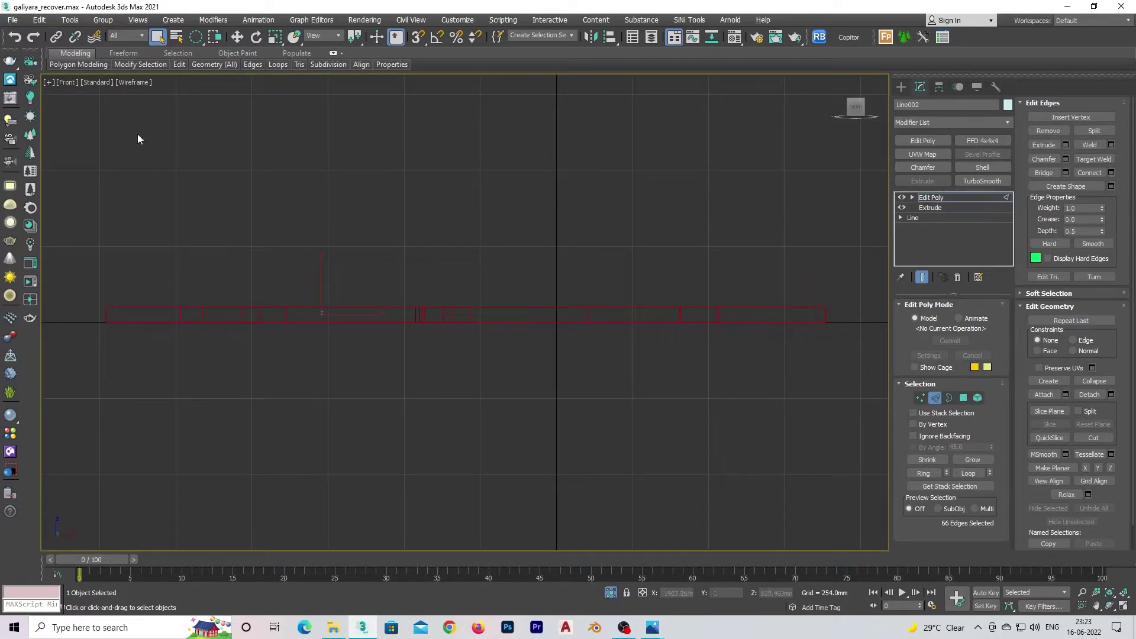
left_click_drag(196, 37, 196, 55)
left_click_drag(846, 361, 452, 315)
middle_click_drag(451, 314, 449, 364, "alt")
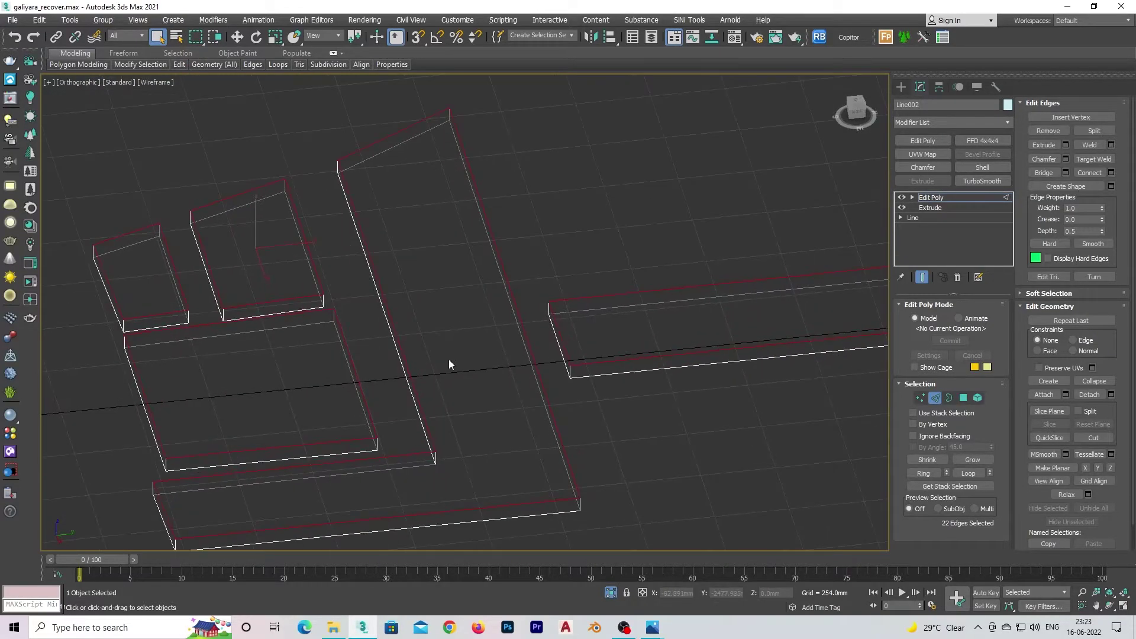
key("p")
scroll(527, 379, "up", 5)
scroll(547, 379, "up", 3)
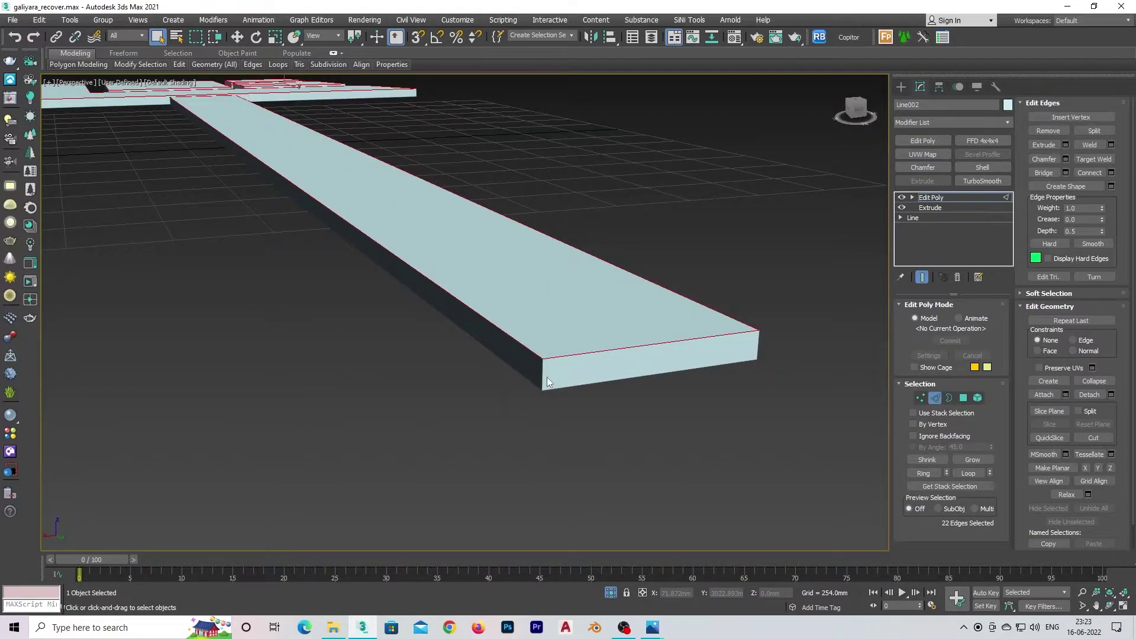
- Add the remaining slab top edges to the selection from the Front view
key("f")
left_click_drag(56, 278, 56, 278)
key("p")
scroll(518, 347, "up", 5)
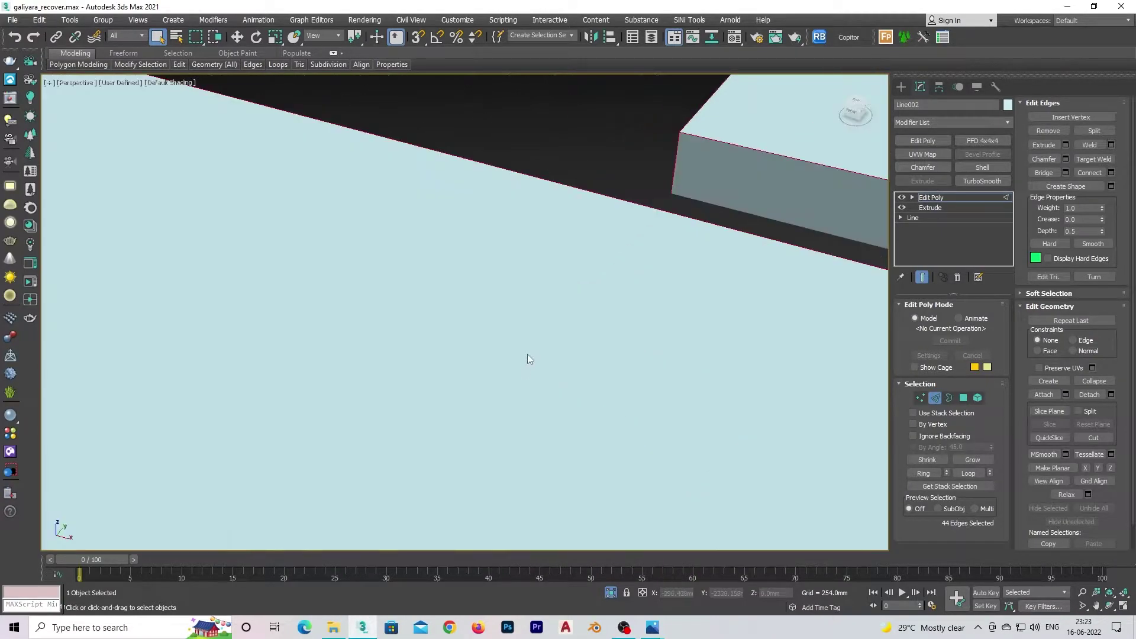
scroll(528, 353, "down", 3)
- Chamfer the selected edges with quad type, 5.882mm amount and 1 segment, and commit
right_click(426, 406)
left_click(324, 474)
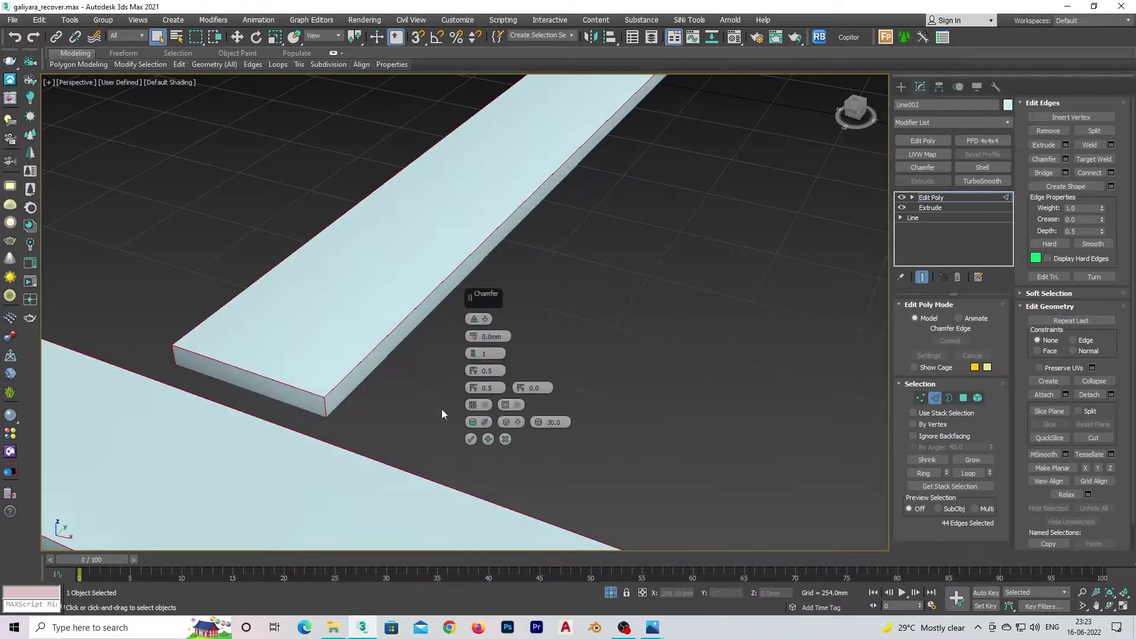
mouse_move(473, 336)
left_mouse_down()
mouse_move(494, 335)
mouse_move(474, 349)
left_mouse_up()
scroll(432, 386, "up", 2)
left_click(475, 319)
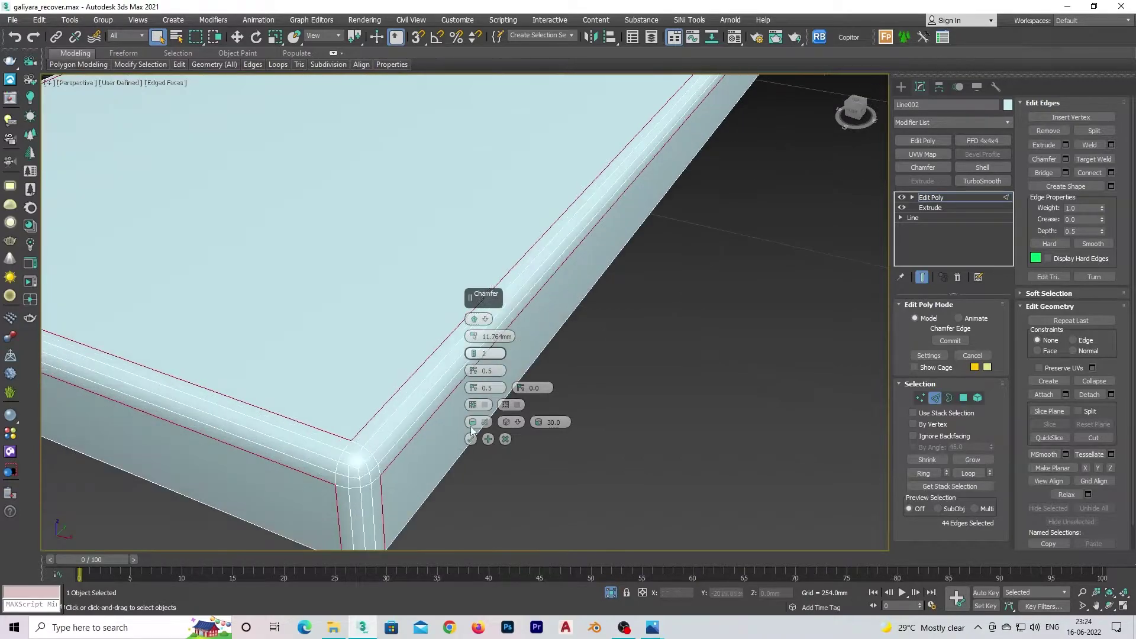
left_click(476, 320)
key("F4")
mouse_move(473, 336)
left_mouse_down()
mouse_move(474, 361)
mouse_move(356, 477)
left_mouse_up()
scroll(344, 462, "down", 5)
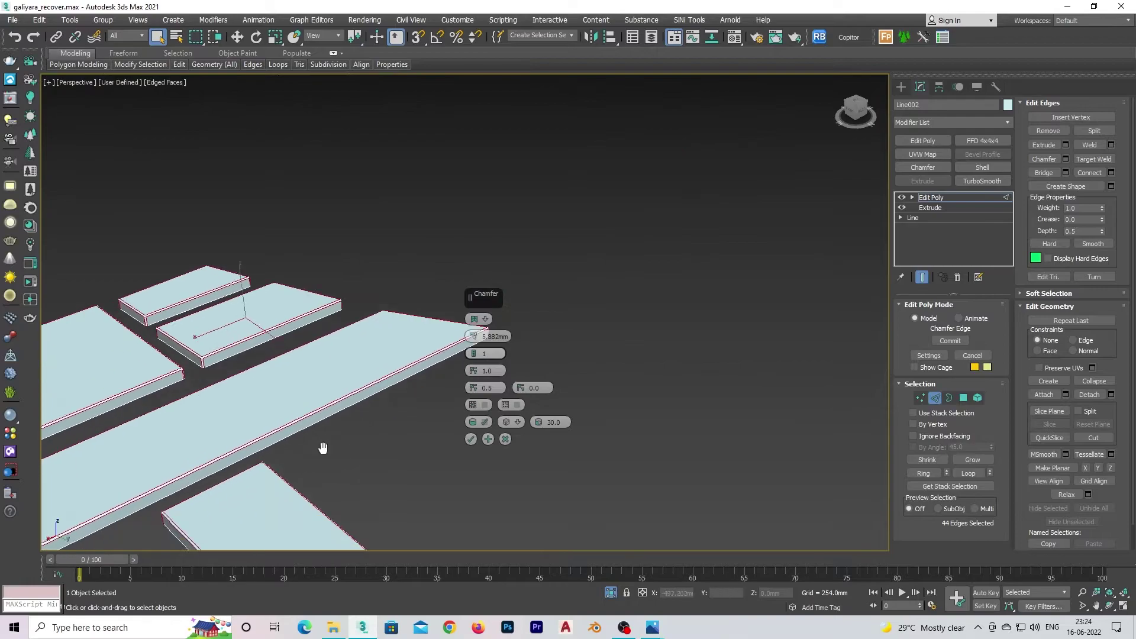
scroll(237, 504, "up", 2)
left_click(472, 439)
scroll(512, 477, "down", 5)
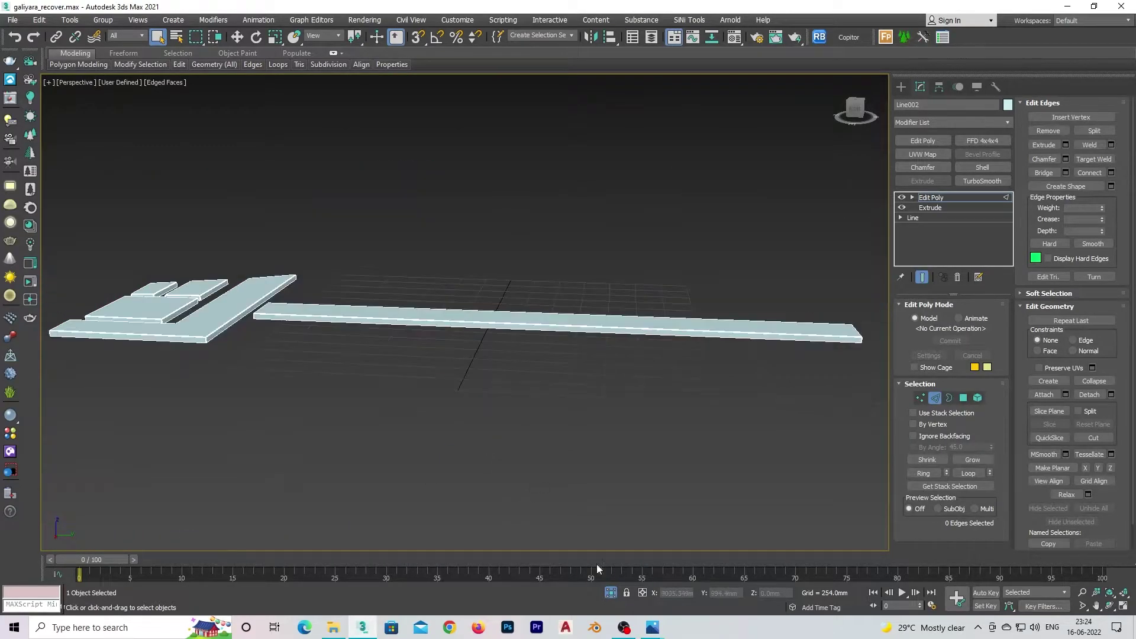
key("c")
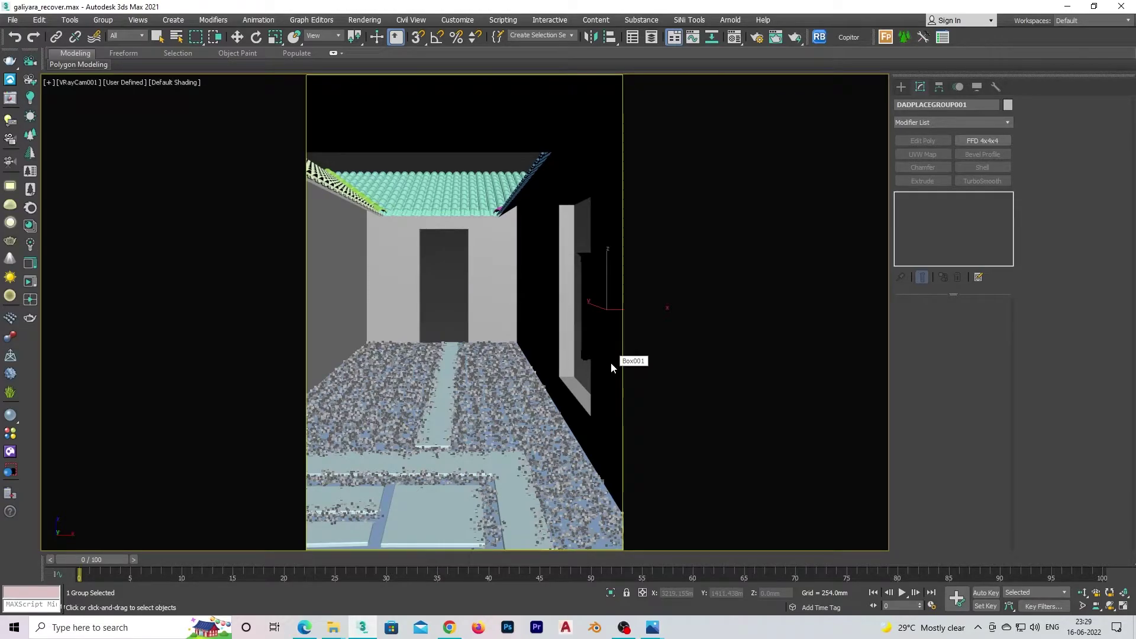
- Select the door group Group001 and set the viewport to clay shading
key("t")
scroll(397, 332, "down", 5)
scroll(587, 314, "down", 5)
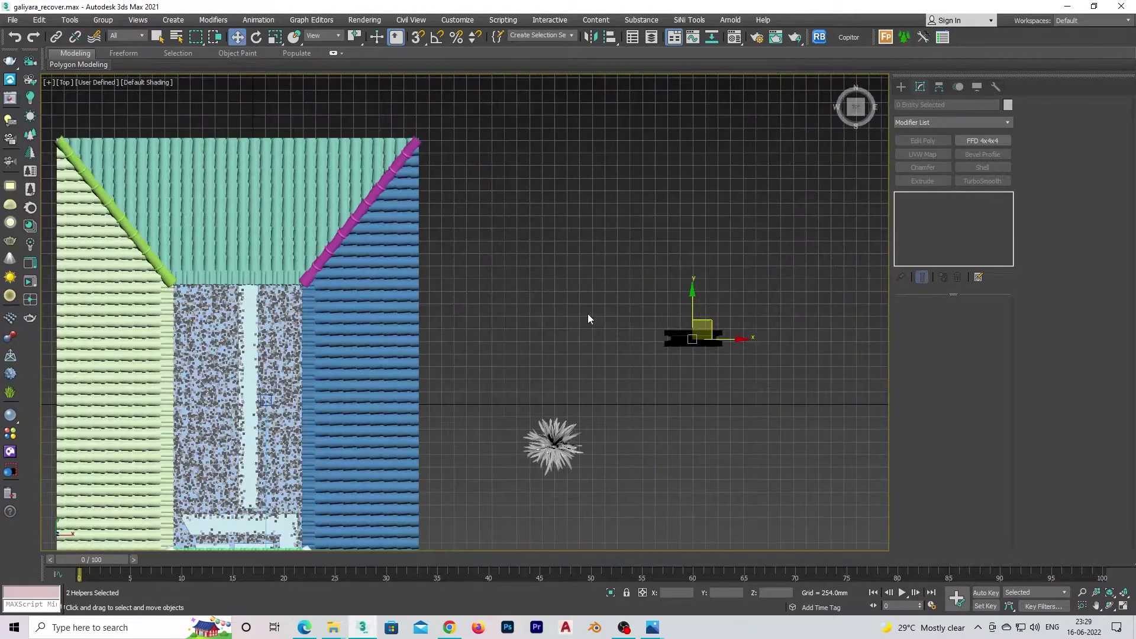
middle_click_drag(588, 314, 373, 278, "alt")
key("t")
left_click(793, 230)
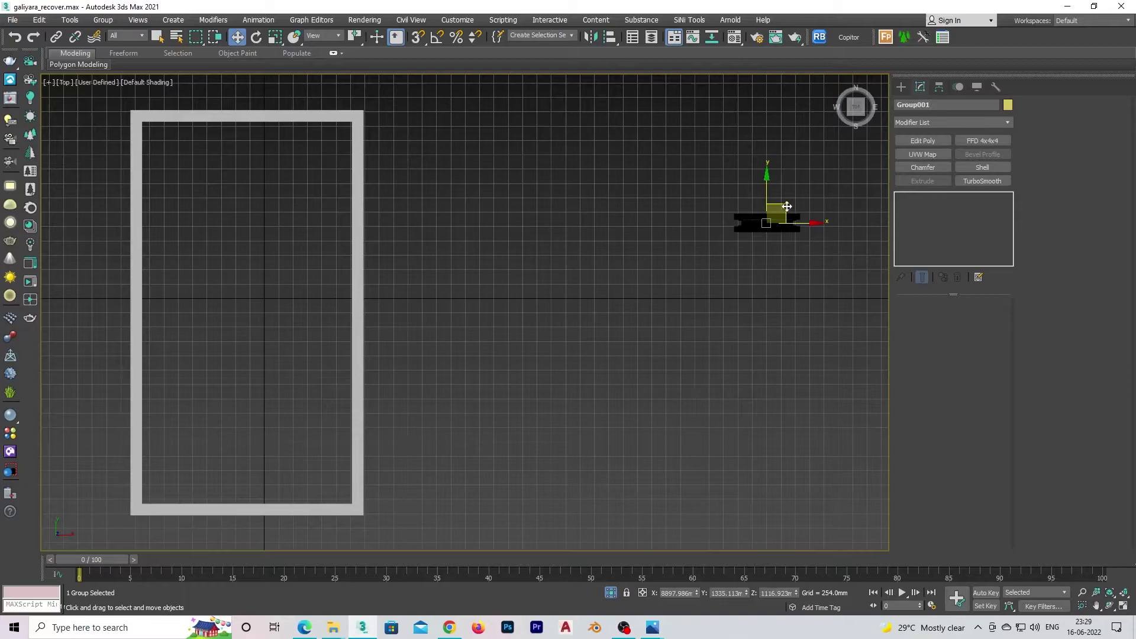
middle_click_drag(793, 230, 428, 311, "alt")
scroll(412, 304, "up", 4)
scroll(412, 303, "up", 3)
key("F3")
key("F3")
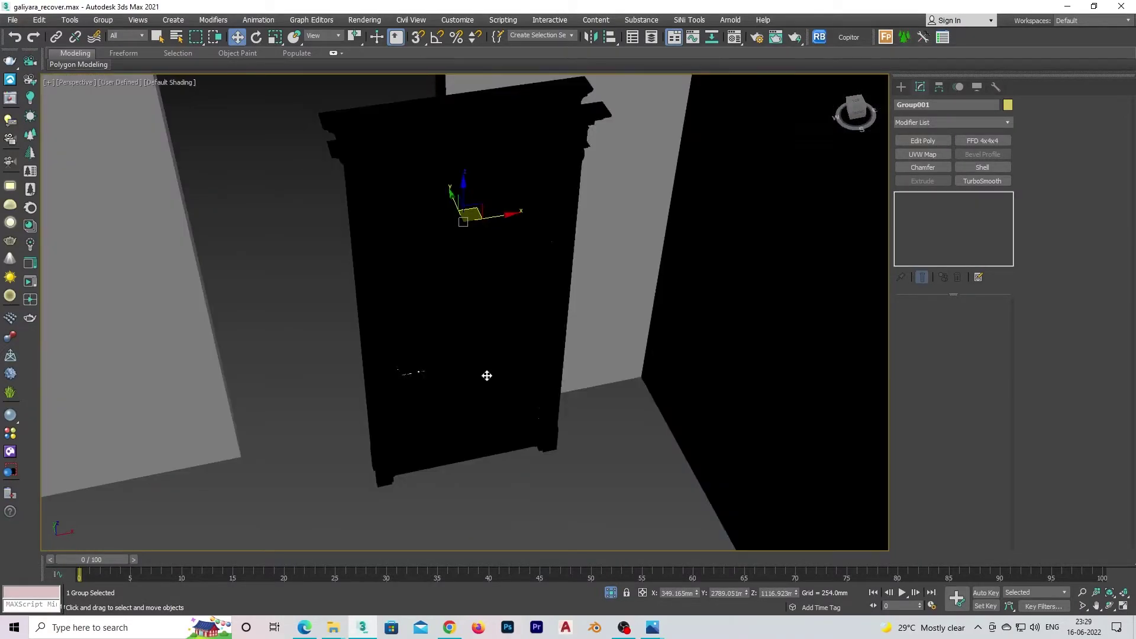
key("F3")
key("p")
left_click(156, 82)
left_click(196, 158)
- Raise Group001 along Y in the Front view to fit the wall opening
scroll(393, 363, "down", 3)
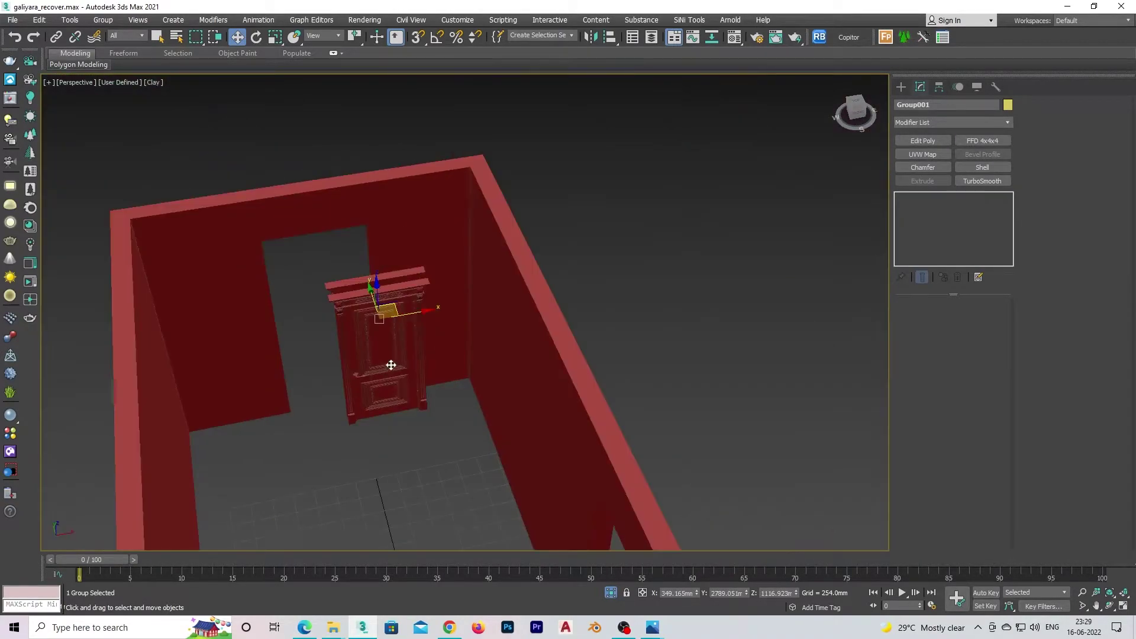
scroll(394, 363, "up", 5)
scroll(298, 255, "up", 2)
key("t")
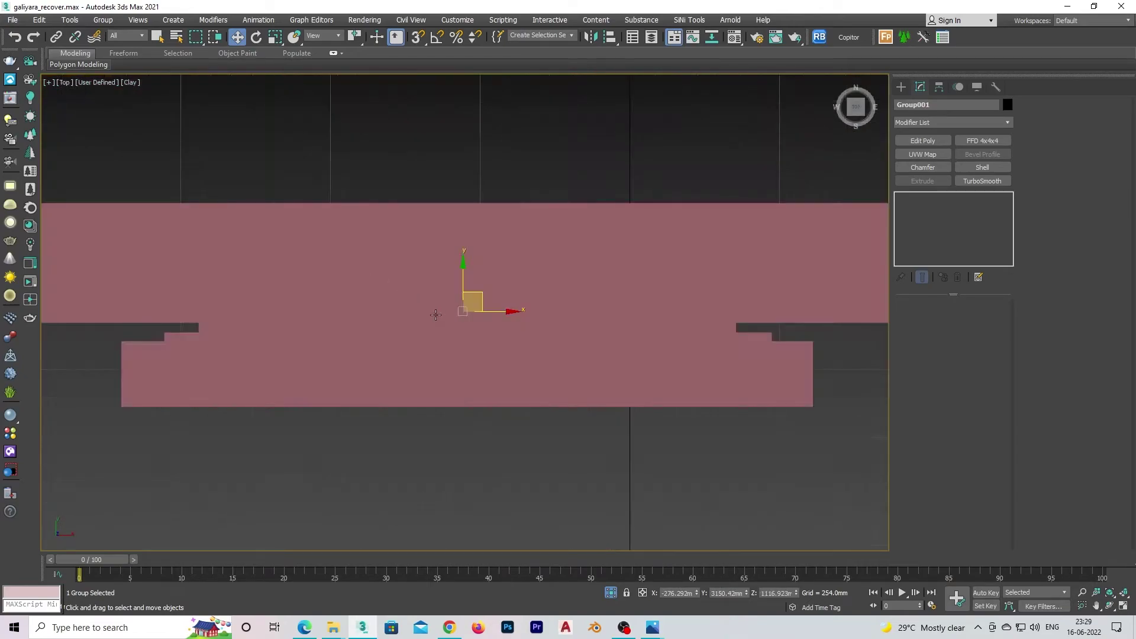
key("F3")
scroll(456, 268, "down", 2)
key("f")
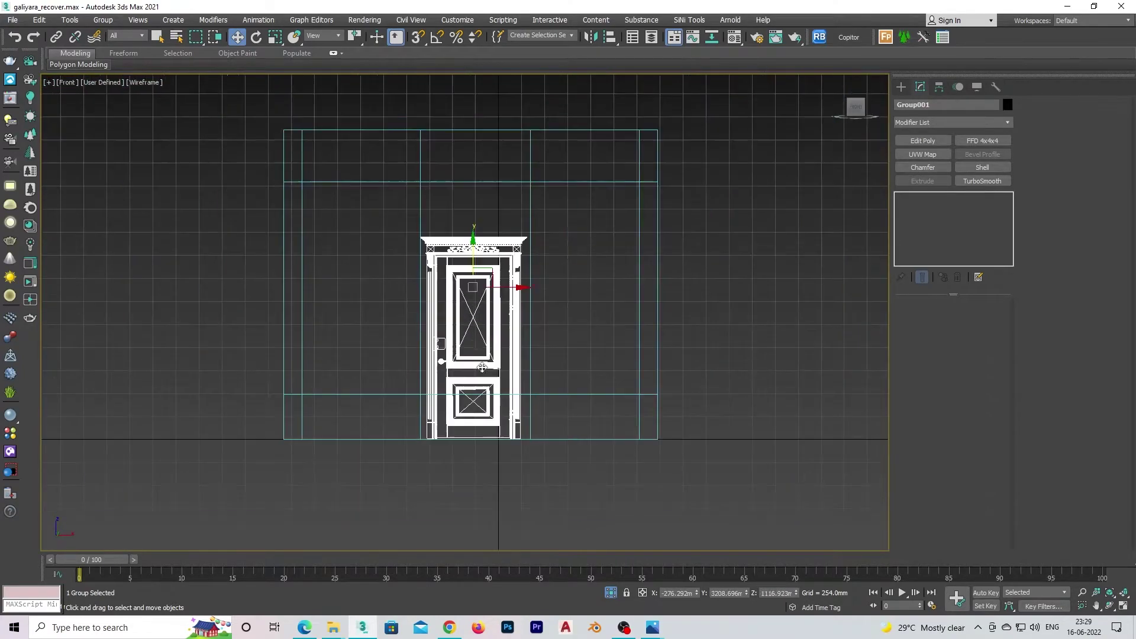
scroll(477, 264, "up", 2)
scroll(479, 261, "up", 1)
mouse_move(479, 261)
left_mouse_down()
mouse_move(490, 210)
mouse_move(464, 249)
left_mouse_up()
- Check the door placement in Perspective, then add an Edit Poly modifier to Group001
key("t")
key("f")
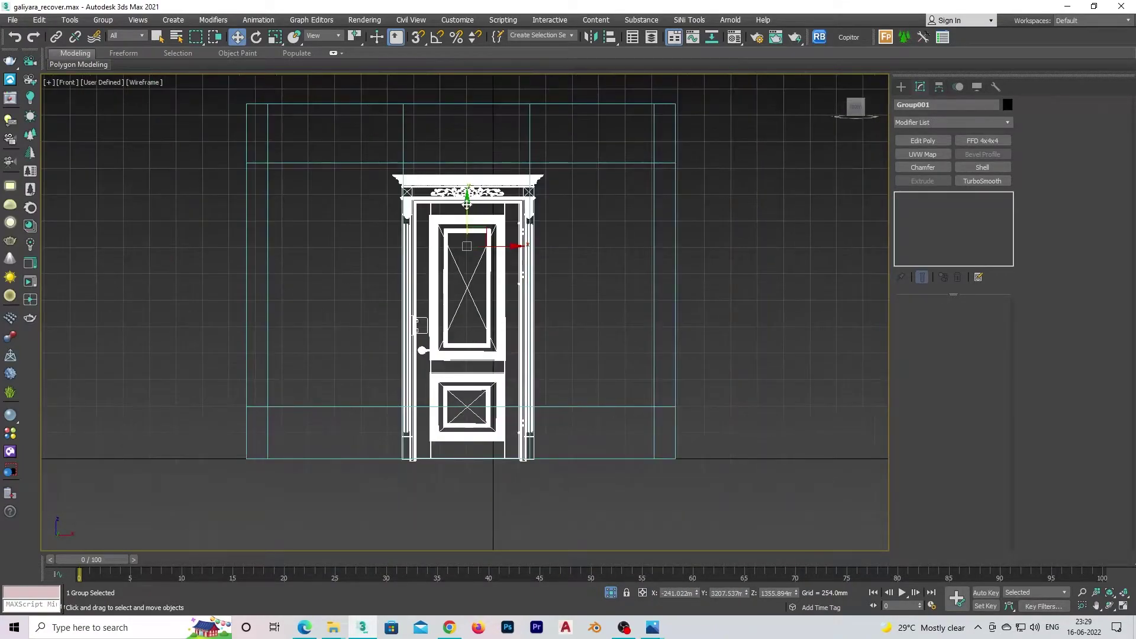
key("p")
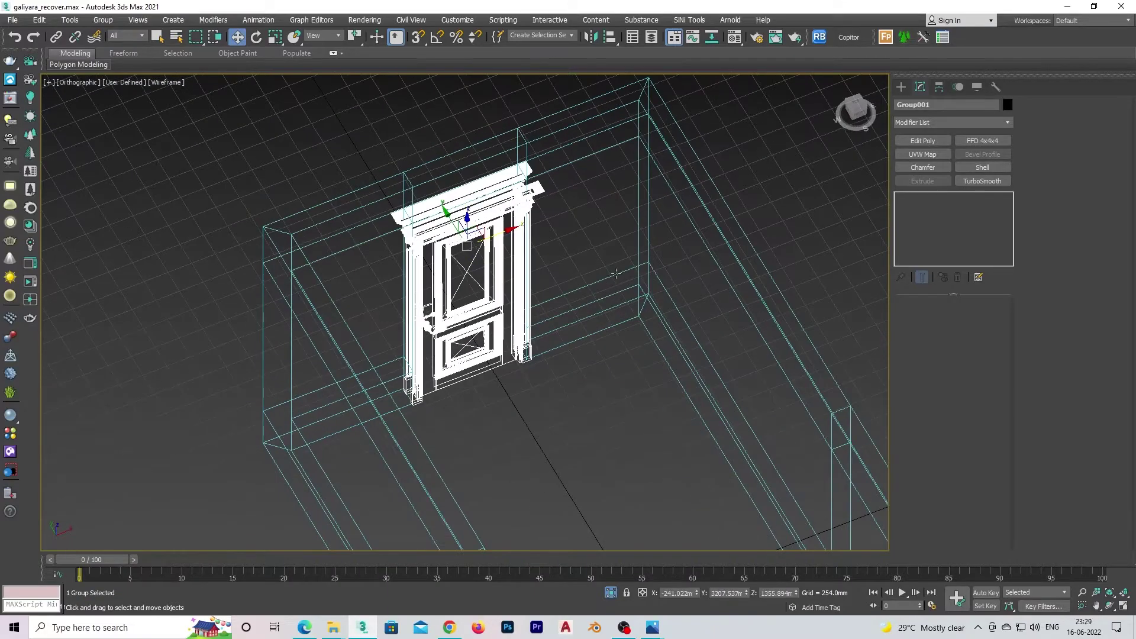
mouse_move(468, 209)
middle_mouse_down("alt")
mouse_move(603, 259)
mouse_move(450, 299)
mouse_move(459, 330)
mouse_move(505, 289)
mouse_move(452, 272)
mouse_move(350, 330)
middle_mouse_up("alt")
key("F3")
left_click(459, 330)
key("f")
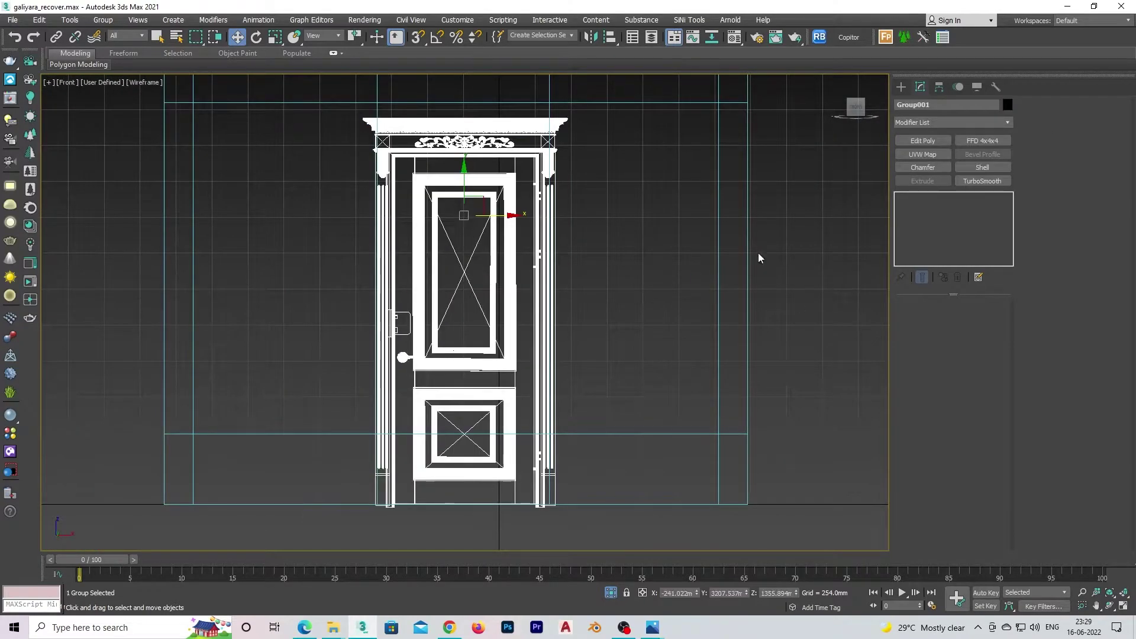
left_click(922, 141)
- Make the door taller by moving its upper vertices upward
middle_click_drag(508, 338, 540, 410)
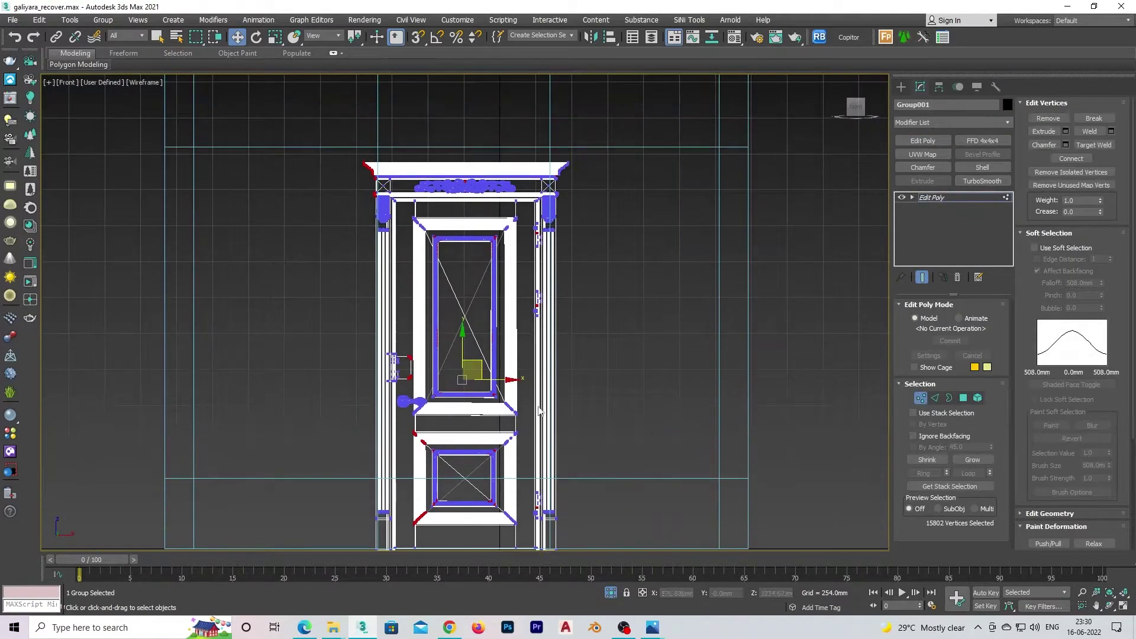
left_click_drag(627, 476, 286, 142)
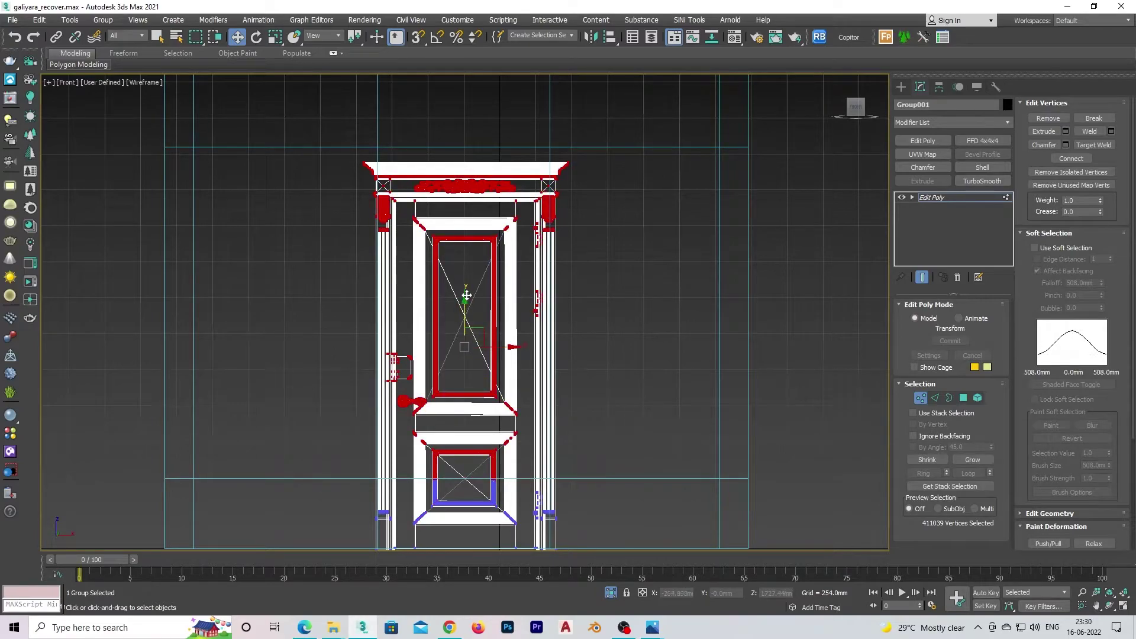
mouse_move(467, 295)
left_mouse_down()
mouse_move(613, 288)
mouse_move(193, 89)
left_mouse_up()
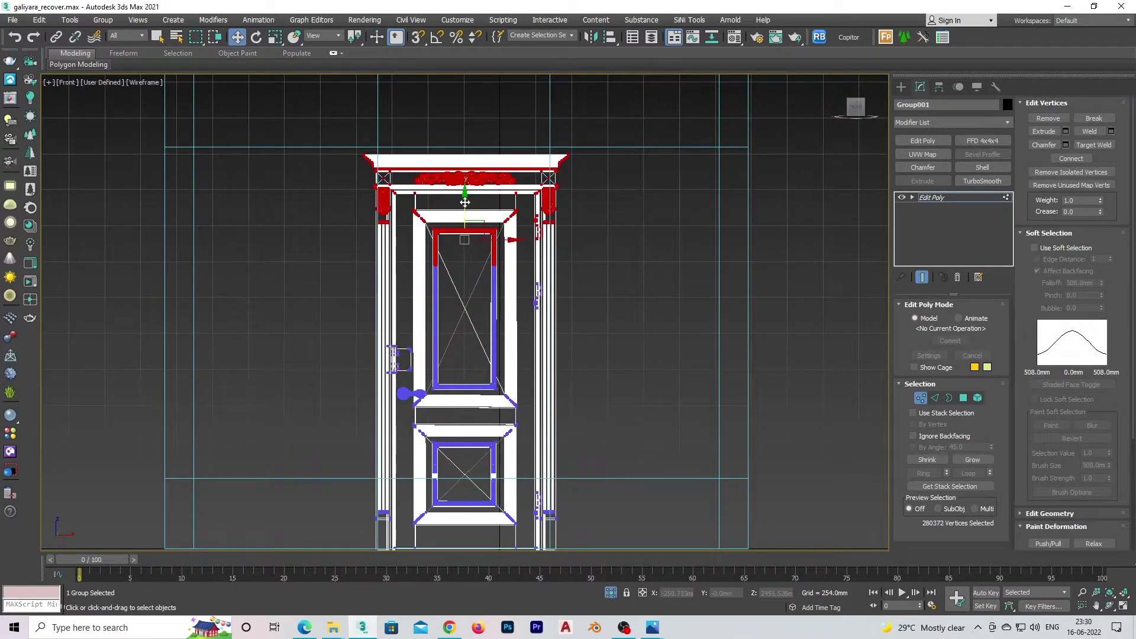
scroll(449, 473, "up", 3)
key("ctrl+z")
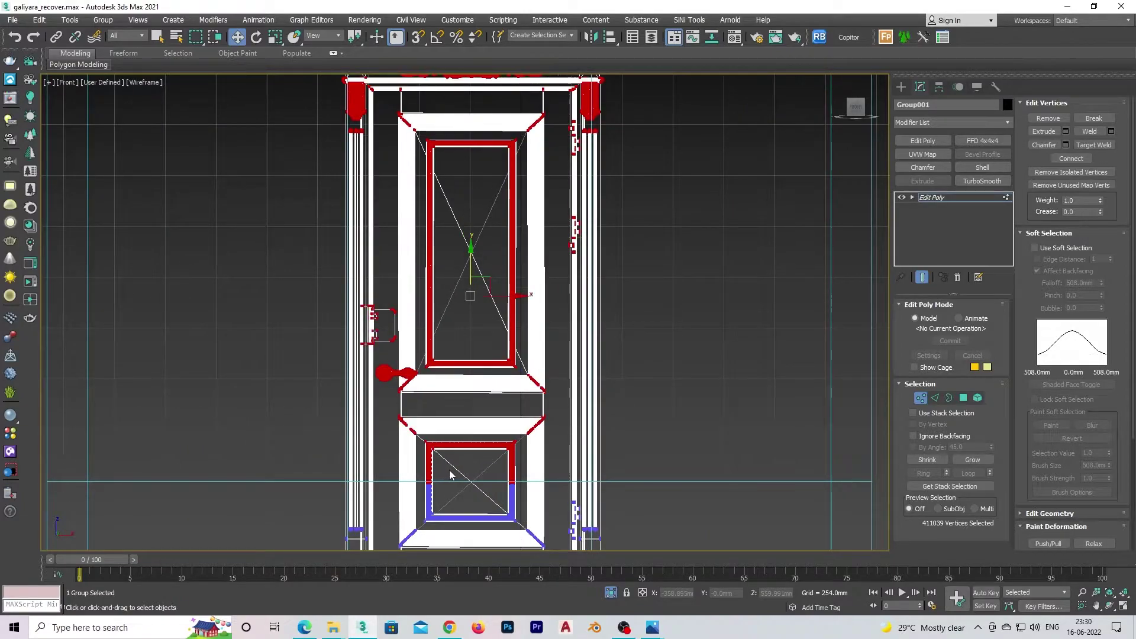
left_click(923, 398)
scroll(505, 423, "down", 3)
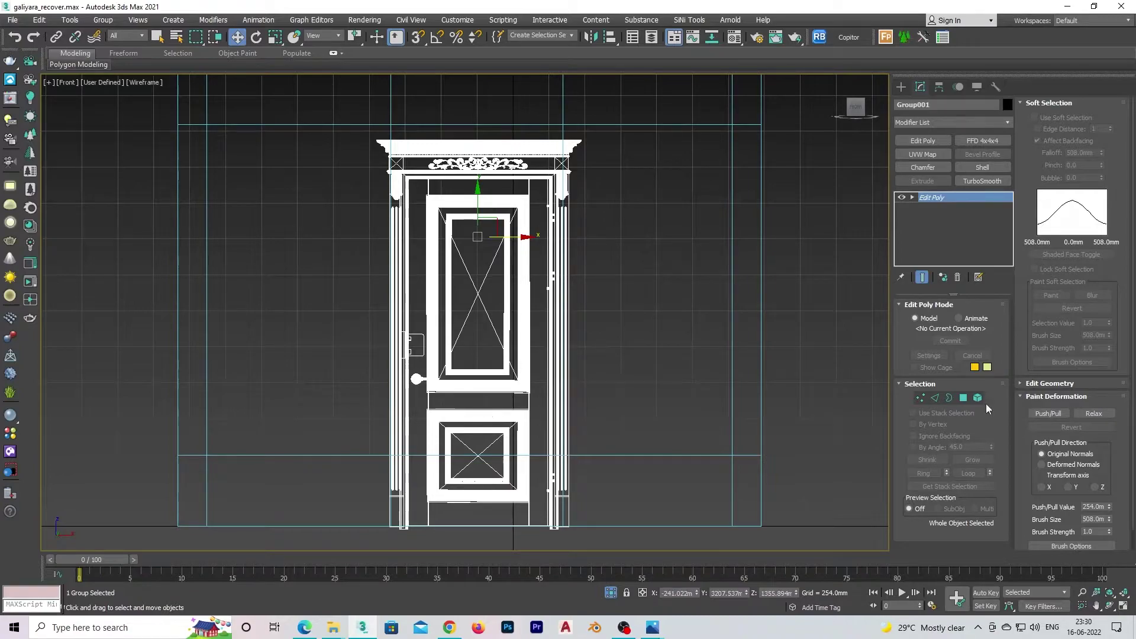
- Lower the four top vertices of the wall box Box001
left_click(732, 265)
middle_click_drag(518, 338, 518, 408)
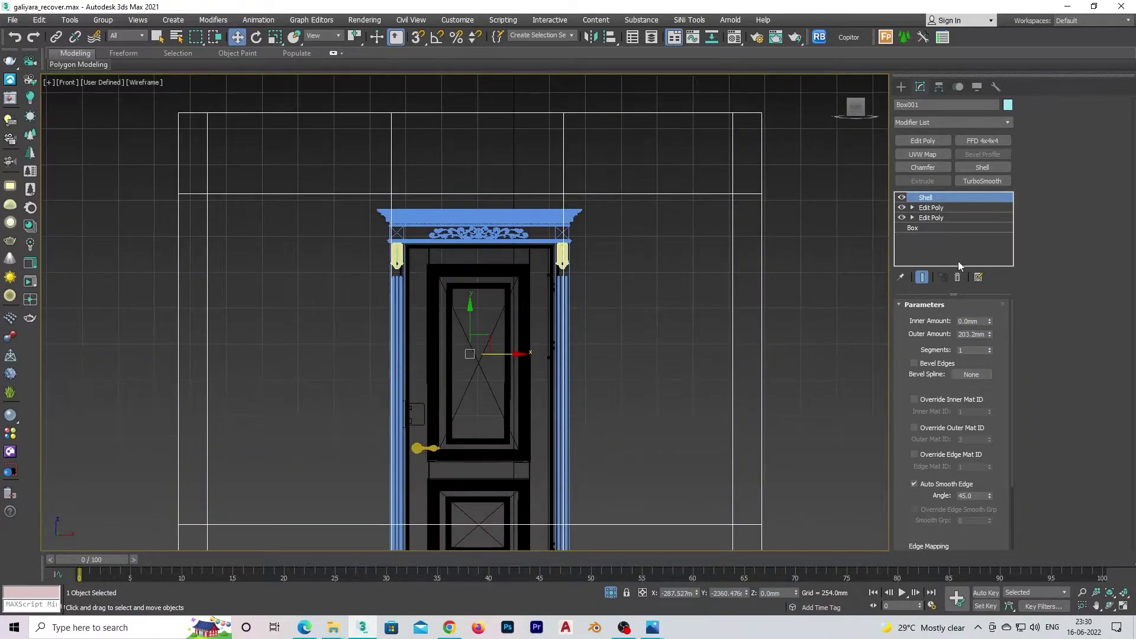
left_click(931, 208)
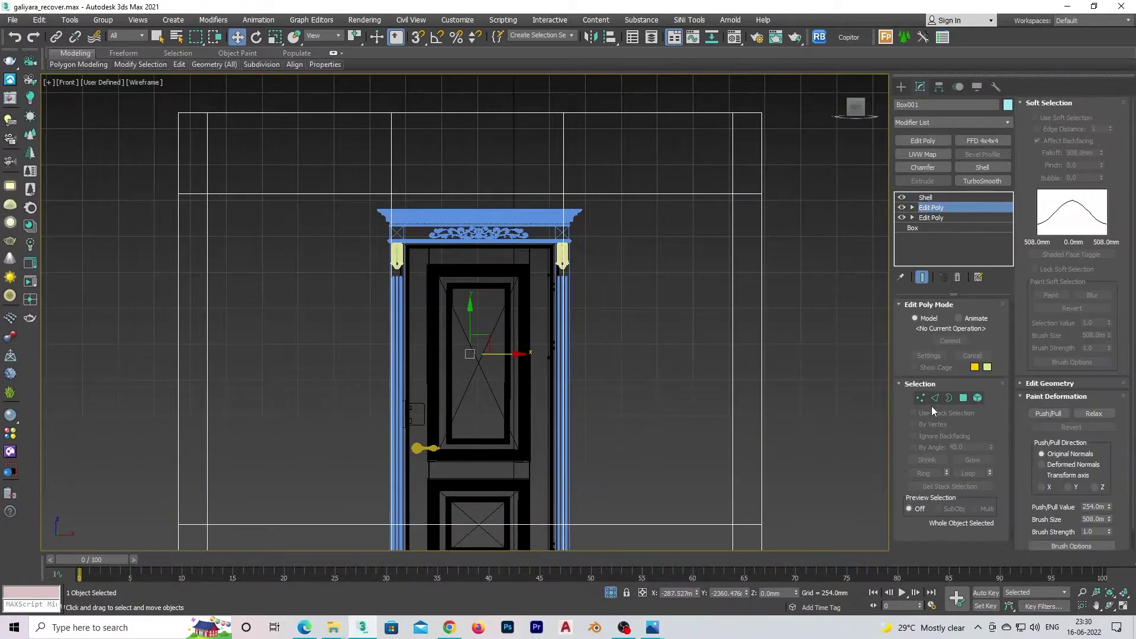
left_click(921, 398)
left_click_drag(630, 229, 315, 176)
left_click_drag(476, 168, 477, 180)
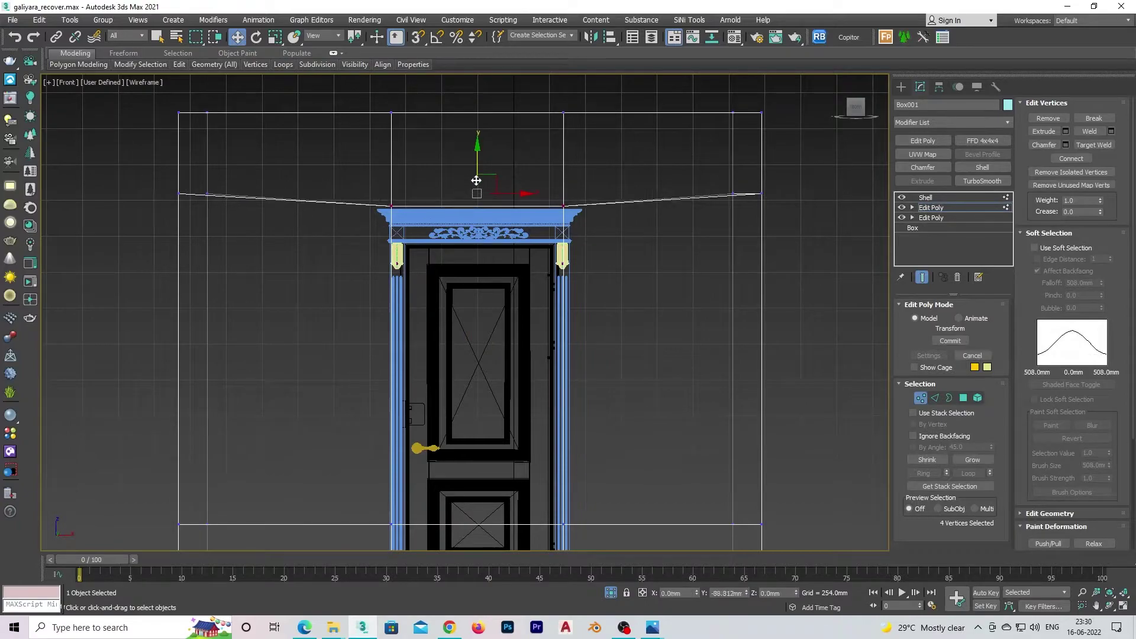
left_click(921, 398)
key("p")
left_click(581, 304)
- Select the second door's parts in the room
key("z")
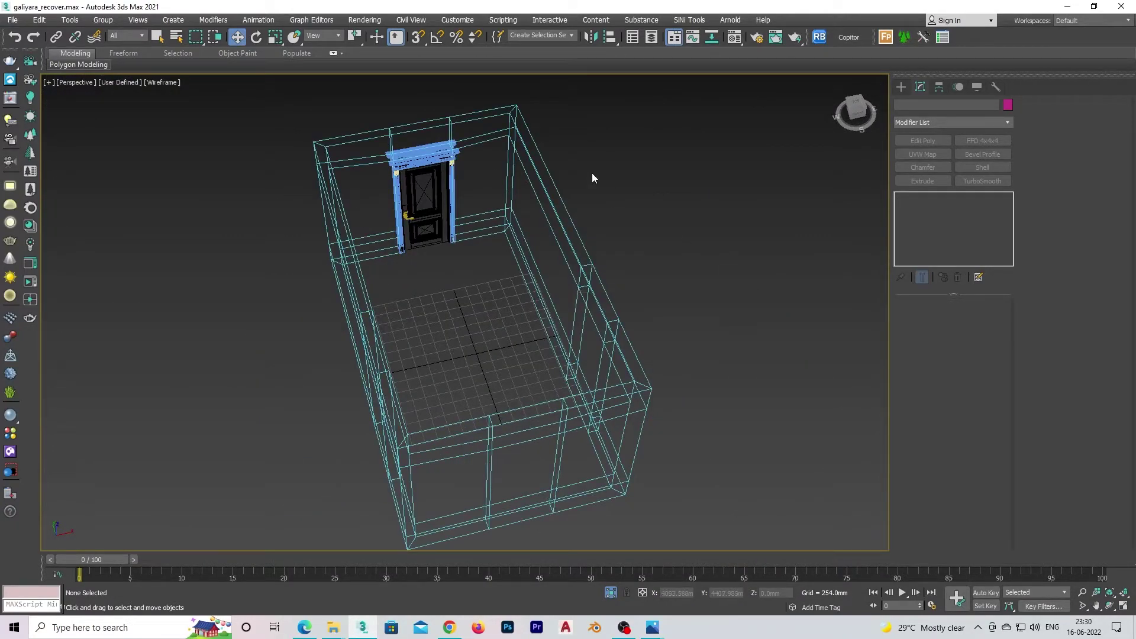
key("F3")
scroll(592, 173, "up", 5)
scroll(627, 247, "up", 3)
left_click(469, 300)
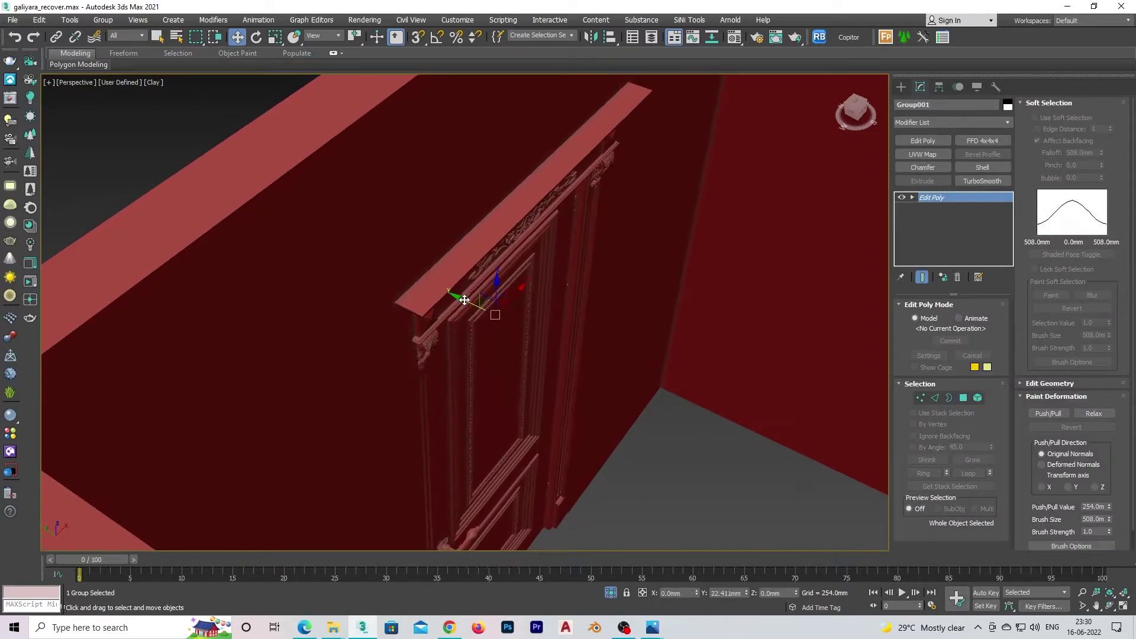
mouse_move(470, 305)
middle_mouse_down()
mouse_move(492, 248)
mouse_move(446, 515)
middle_mouse_up()
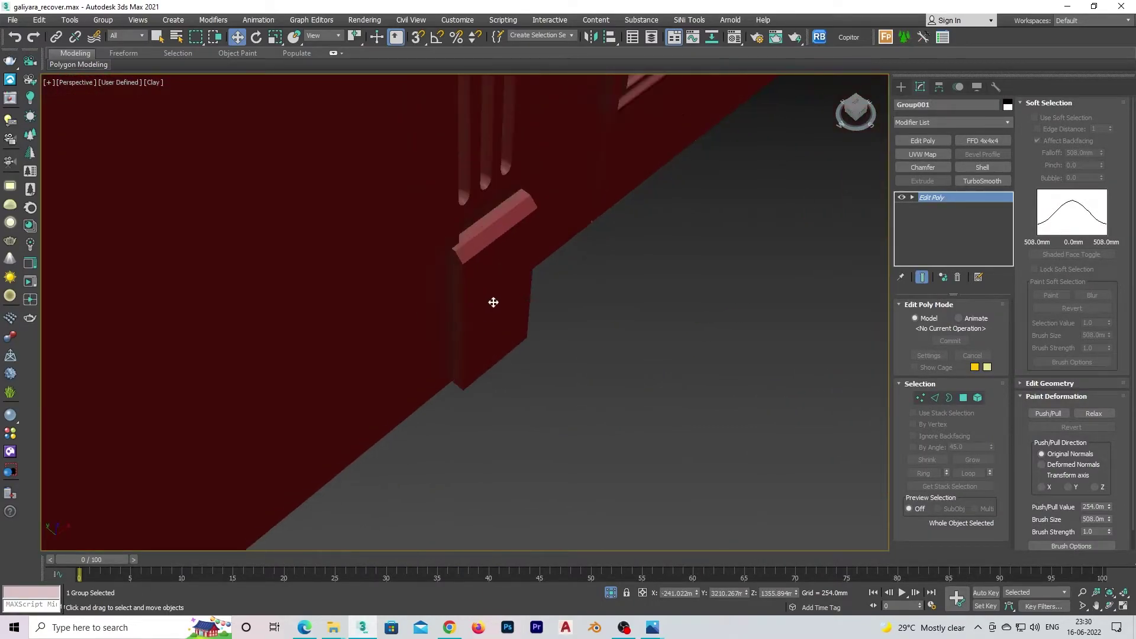
left_click(388, 298)
mouse_move(609, 375)
middle_mouse_down("alt")
mouse_move(389, 298)
mouse_move(457, 424)
mouse_move(533, 526)
middle_mouse_up("alt")
scroll(457, 424, "up", 3)
left_click(533, 526)
- Group the second door's parts into Group002
key("t")
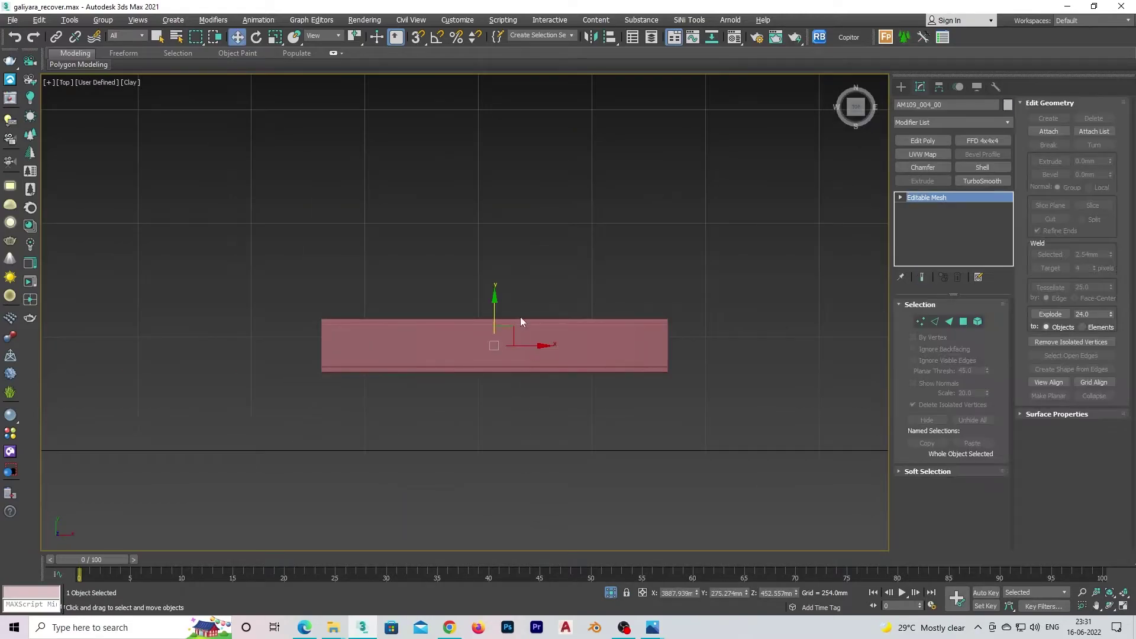
left_click(103, 19)
key("Return")
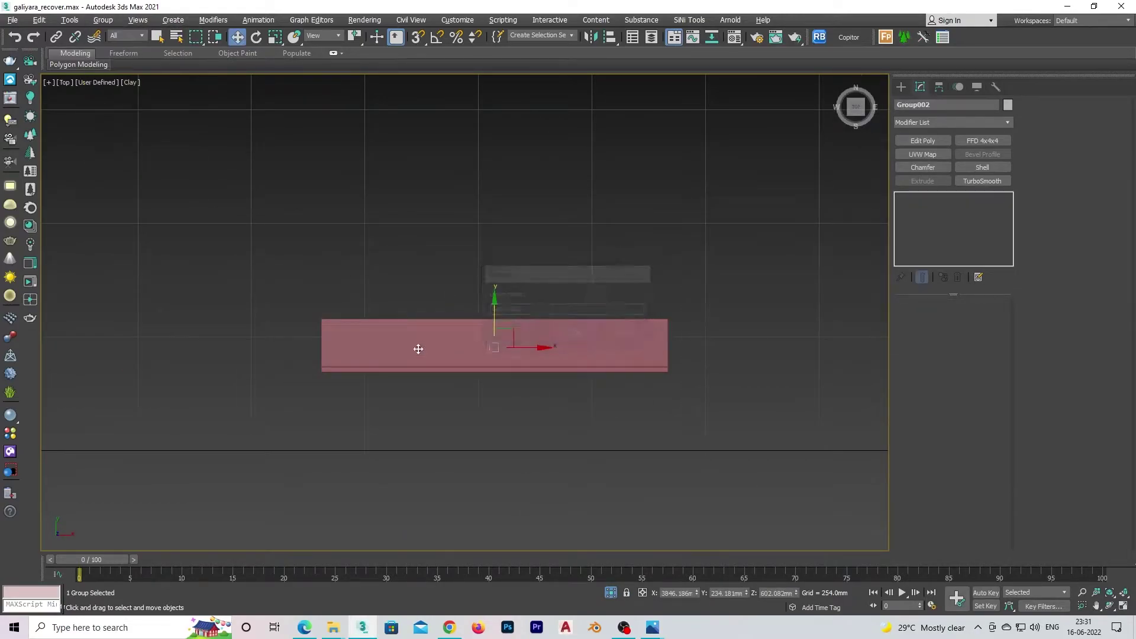
mouse_move(418, 347)
middle_mouse_down("alt")
mouse_move(619, 285)
mouse_move(516, 221)
middle_mouse_up("alt")
scroll(465, 300, "down", 5)
key("t")
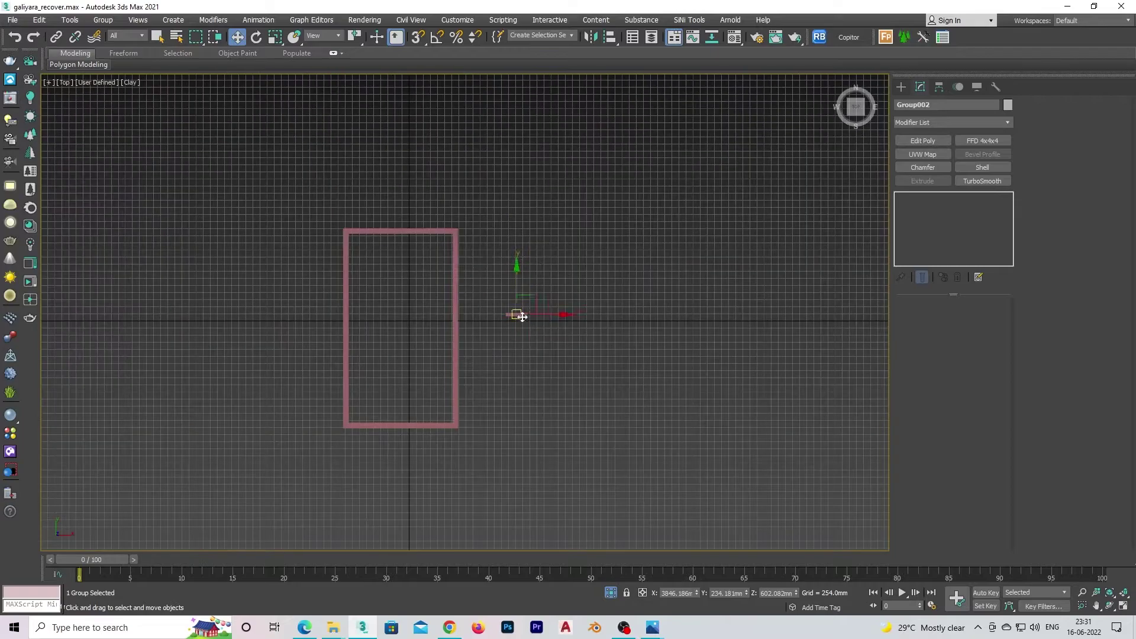
- Set angle snap to 90° and rotate the door group 90 degrees
key("e")
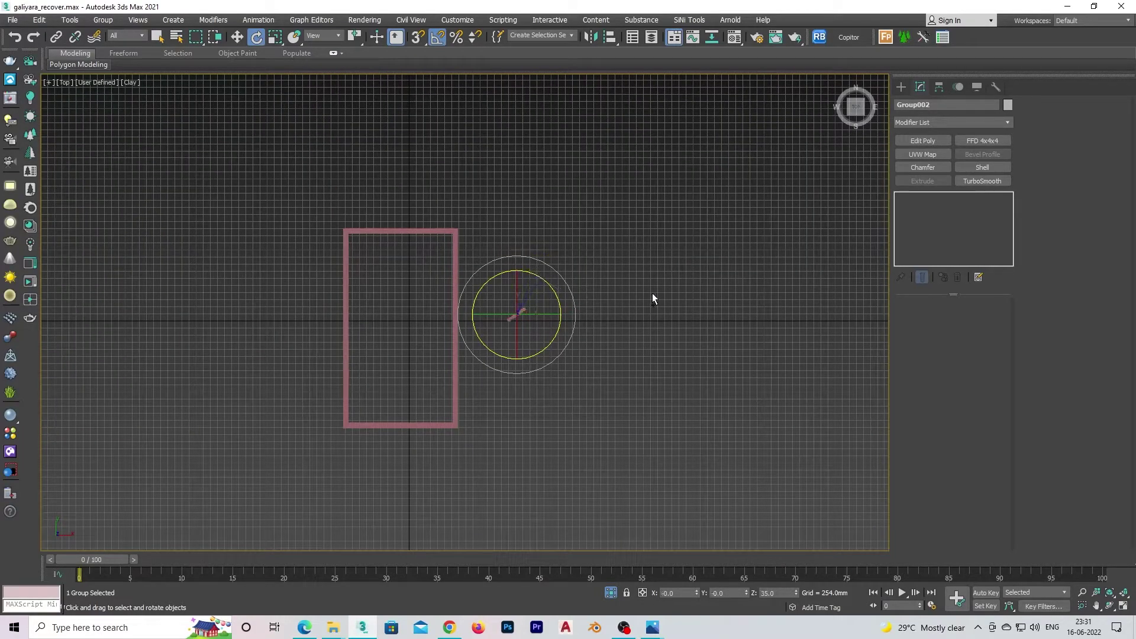
right_click(438, 36)
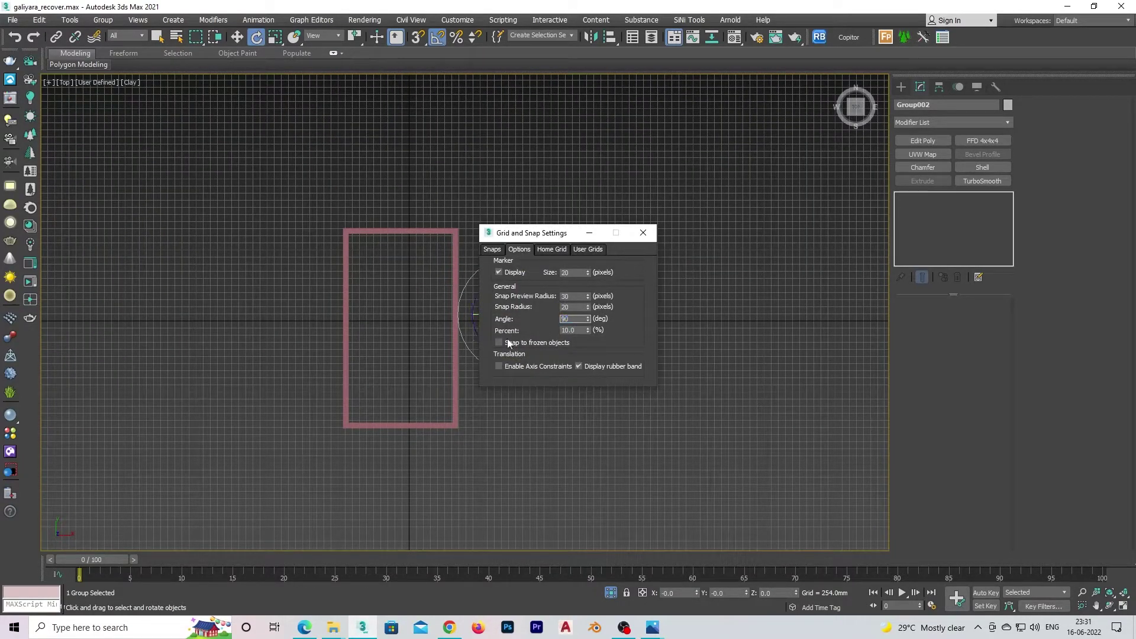
left_click(643, 233)
scroll(513, 322, "up", 4)
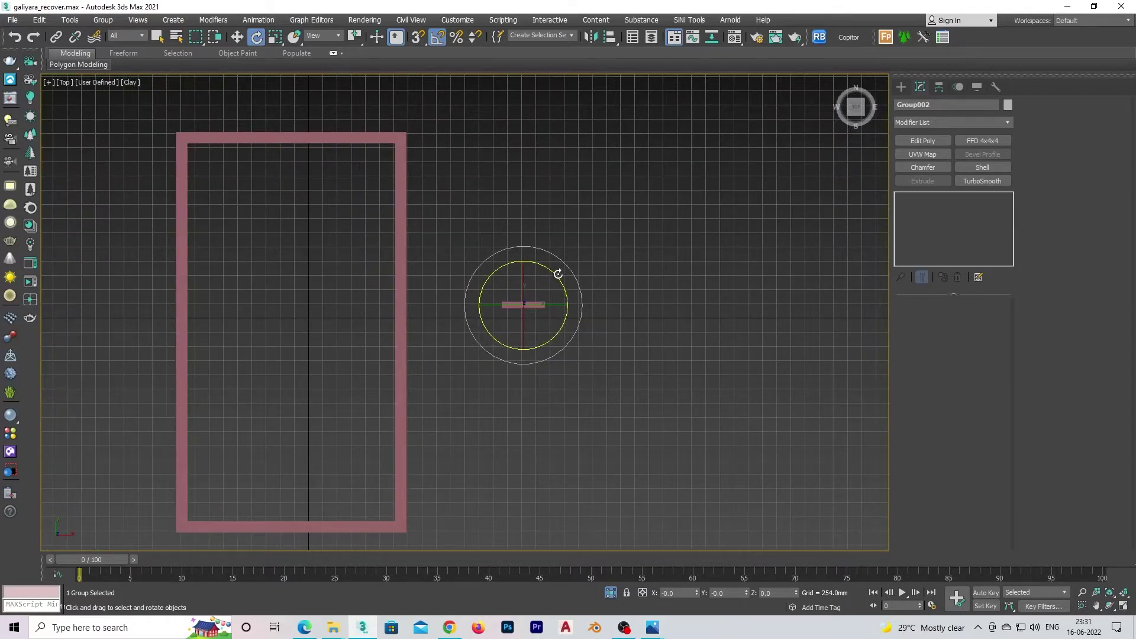
key("w")
mouse_move(558, 273)
left_mouse_down()
mouse_move(552, 298)
mouse_move(404, 412)
left_mouse_up()
- Scale Group002 down until it fits inside the wall opening
key("F3")
key("z")
scroll(403, 413, "down", 2)
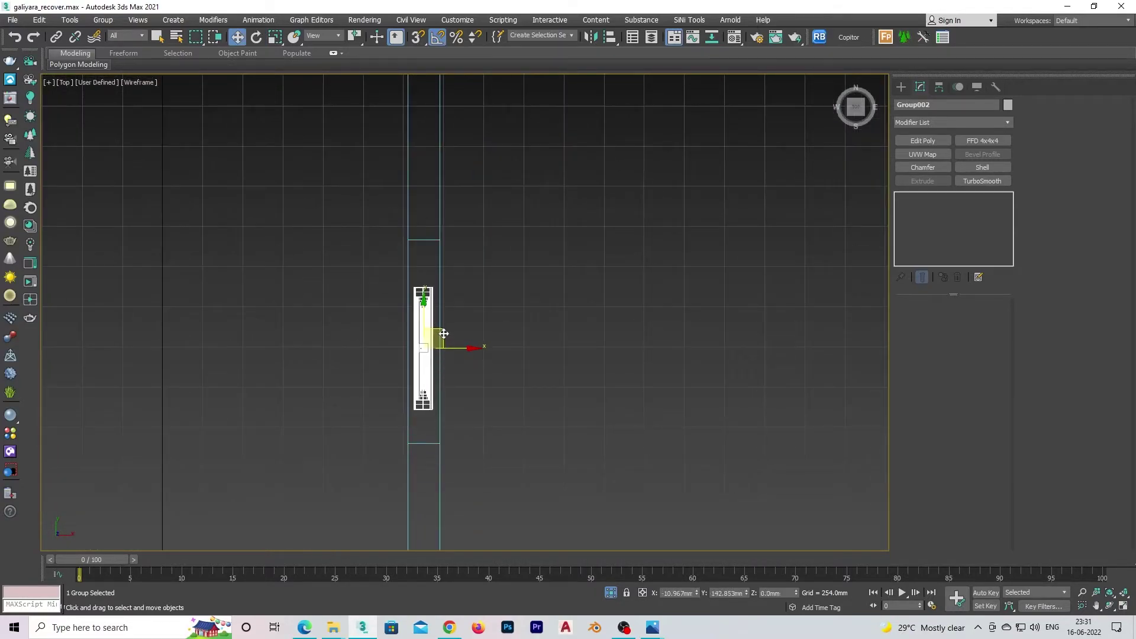
scroll(445, 319, "up", 2)
scroll(426, 347, "up", 2)
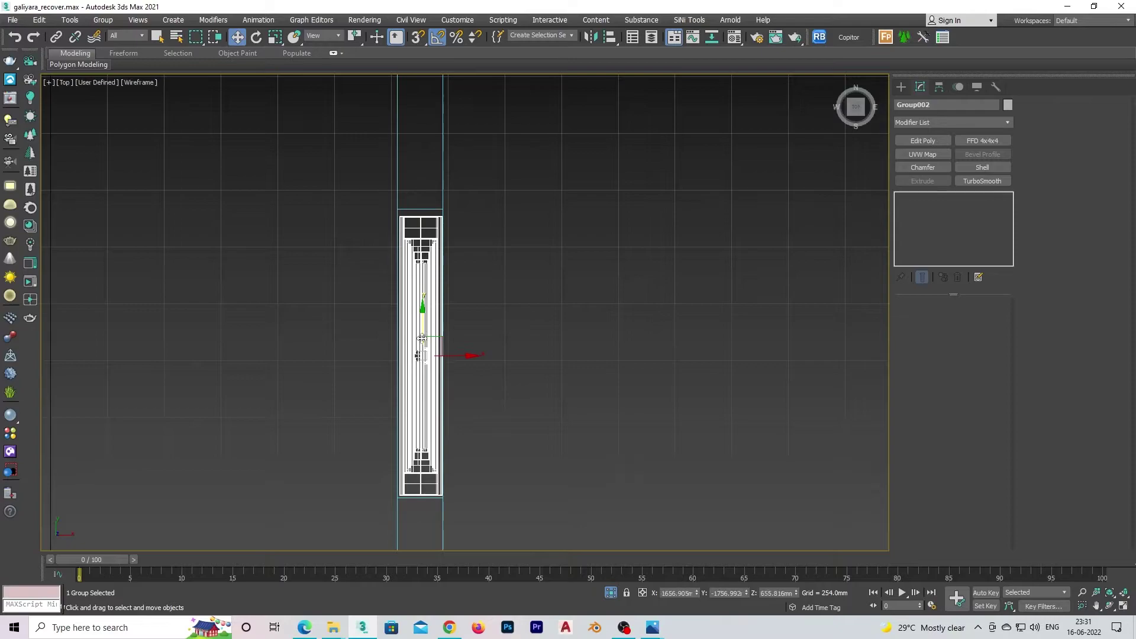
scroll(422, 341, "up", 2)
scroll(423, 343, "up", 1)
scroll(425, 347, "up", 1)
key("r")
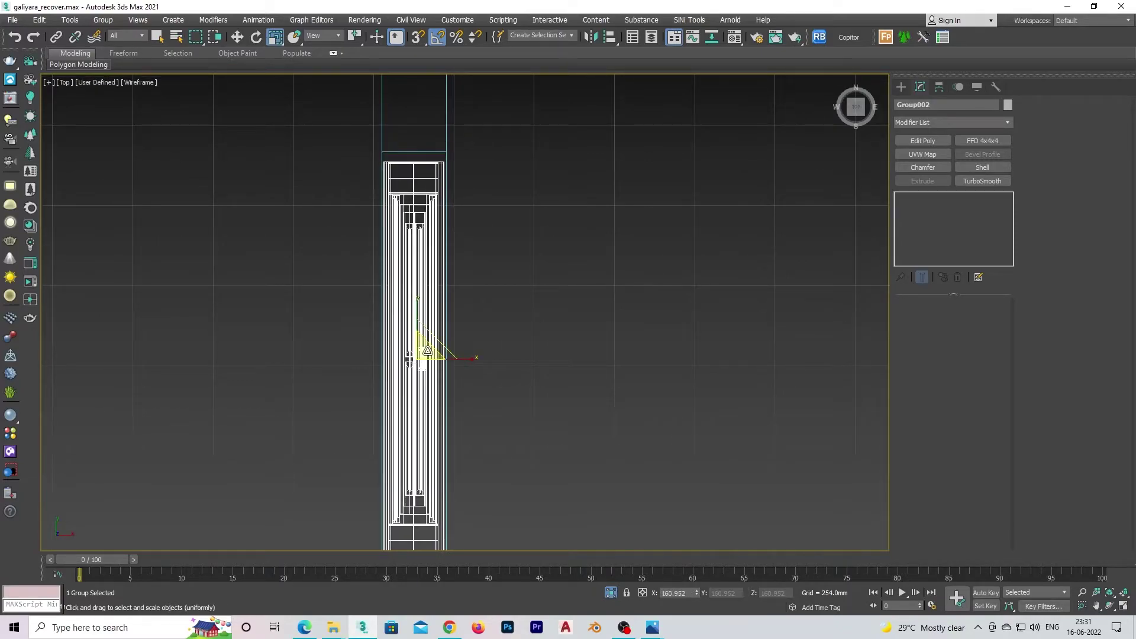
left_click_drag(427, 351, 422, 355)
scroll(450, 178, "down", 1)
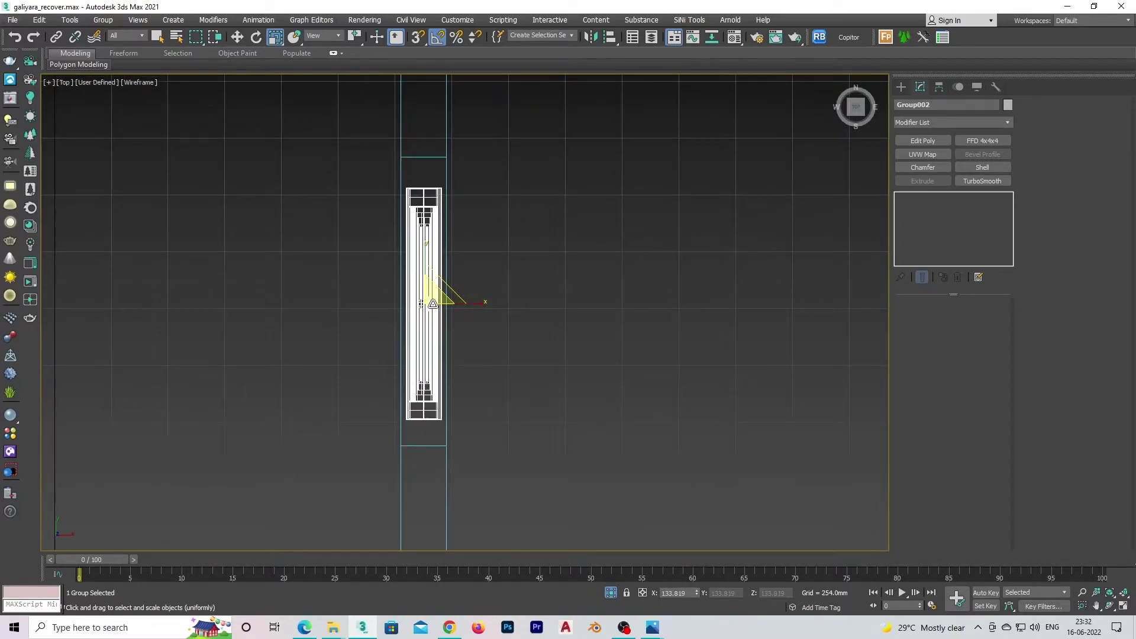
mouse_move(425, 278)
left_mouse_down()
mouse_move(423, 311)
mouse_move(434, 210)
left_mouse_up()
- Zoom in and out to check the scaled door within the wall opening
key("w")
scroll(450, 207, "up", 5)
scroll(481, 205, "up", 5)
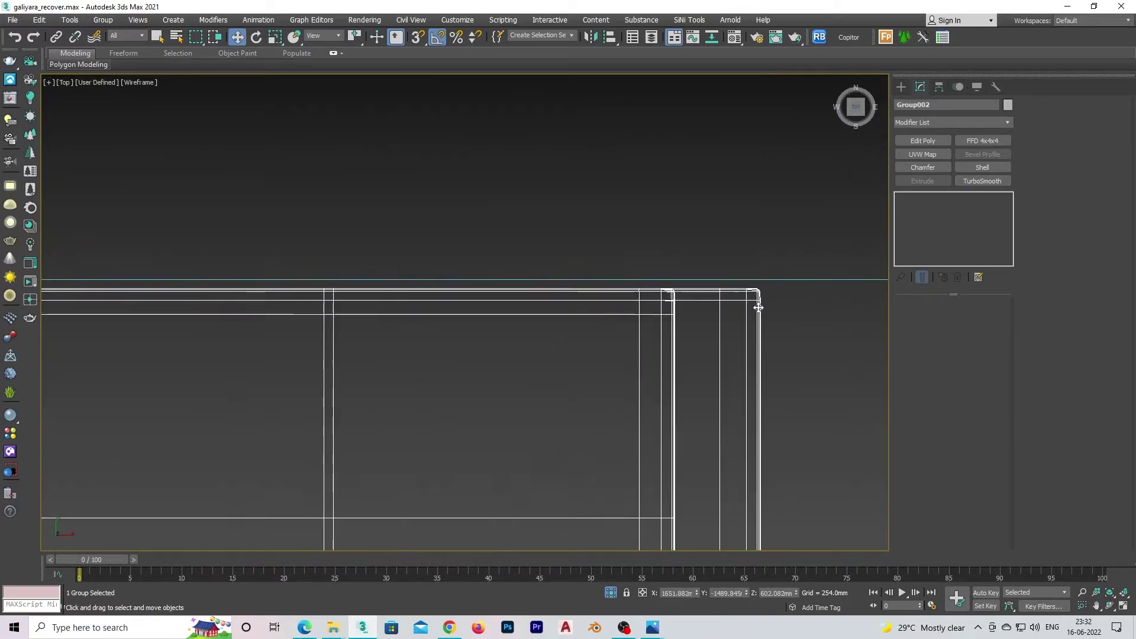
scroll(584, 218, "down", 2)
scroll(584, 218, "down", 8)
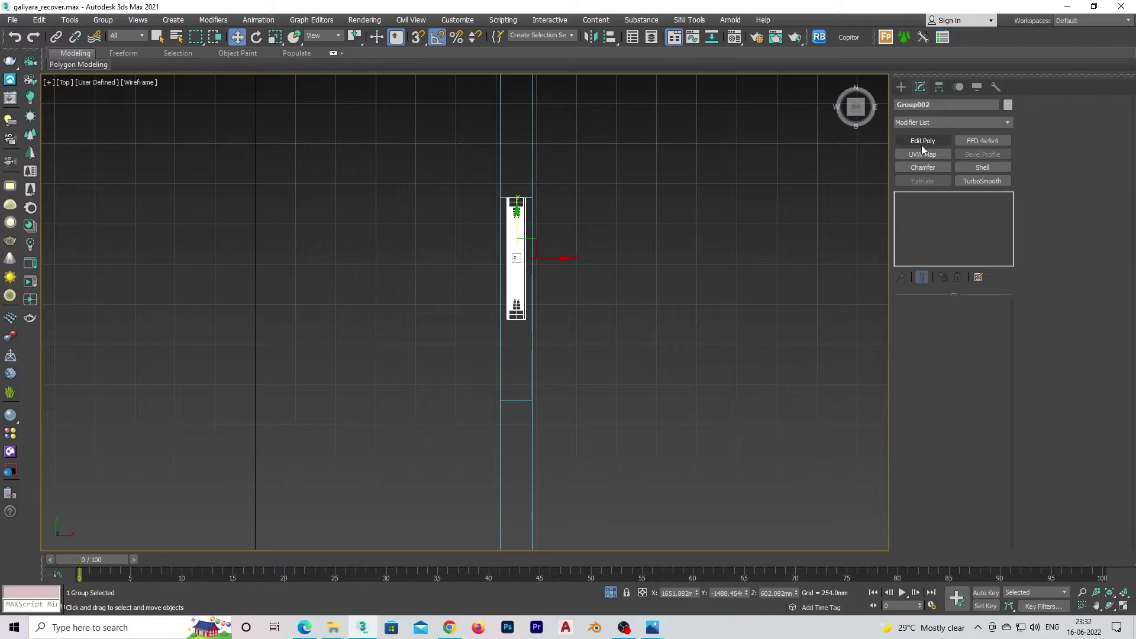
- Add an Edit Poly modifier to Group002 and box-select the door's lower vertices
left_click(922, 143)
key("1")
key("ctrl+a")
scroll(595, 371, "up", 3)
scroll(595, 372, "down", 2)
left_click_drag(550, 408, 520, 367)
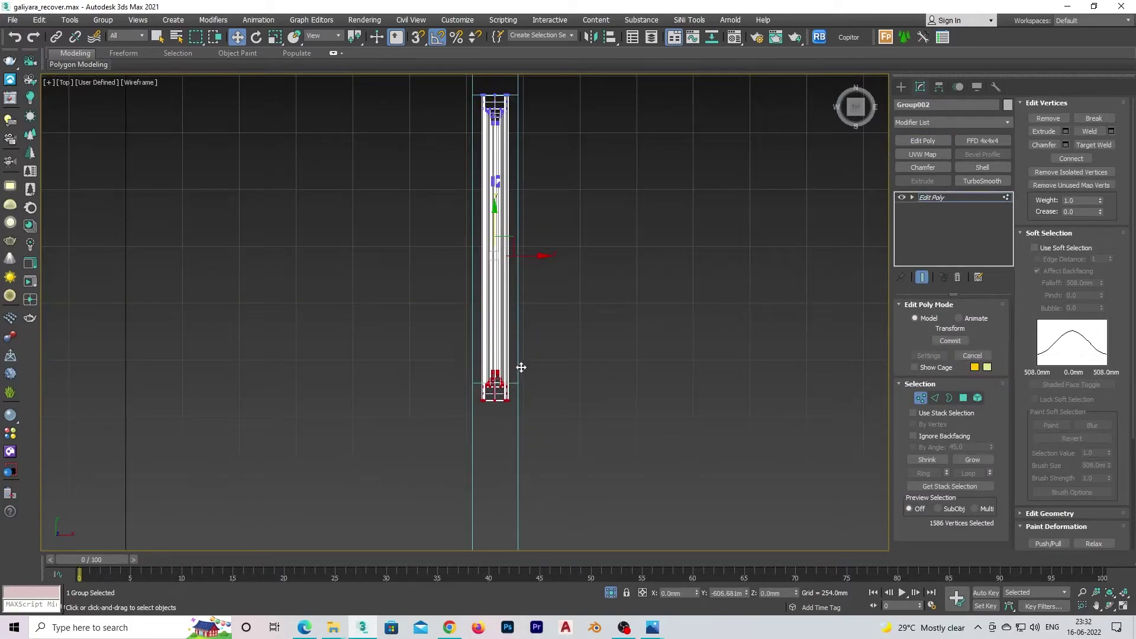
scroll(479, 527, "up", 4)
scroll(463, 447, "up", 2)
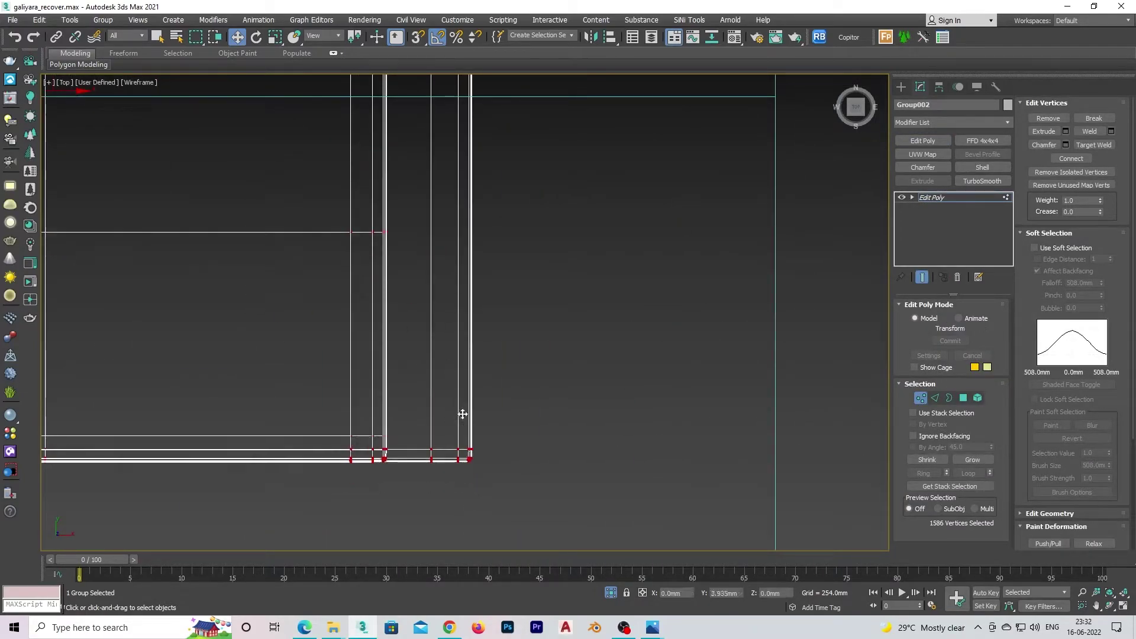
middle_click_drag(462, 414, 513, 94)
scroll(492, 368, "down", 5)
- Raise the door upward in the Front view so it fits the wall opening
key("f")
scroll(505, 326, "up", 3)
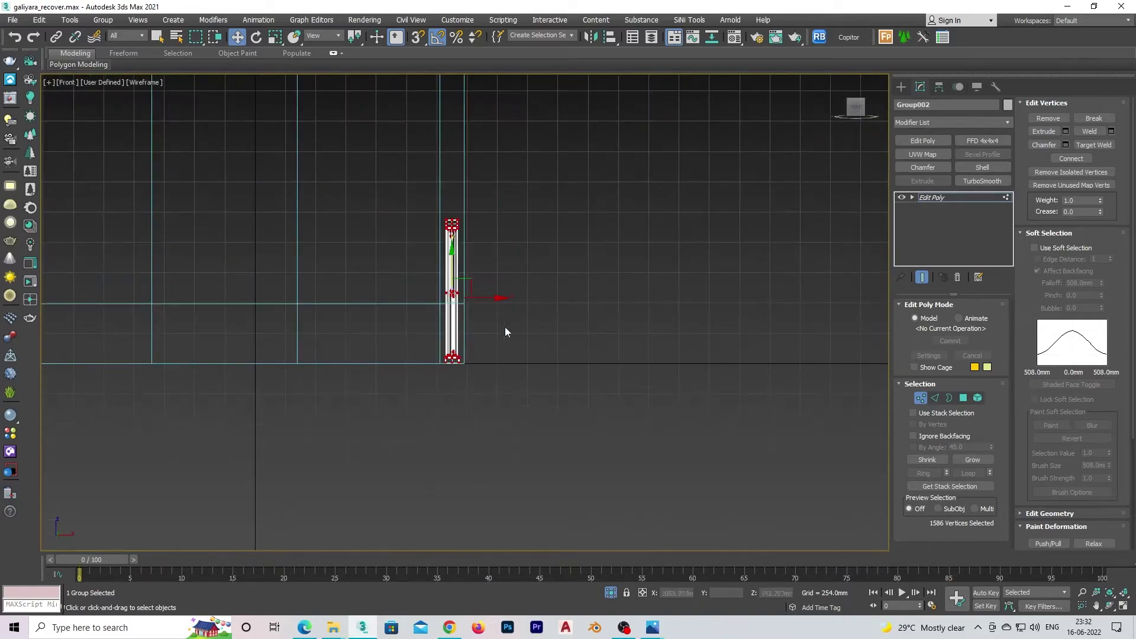
key("1")
left_click_drag(459, 271, 459, 206)
scroll(477, 332, "up", 5)
scroll(485, 312, "up", 2)
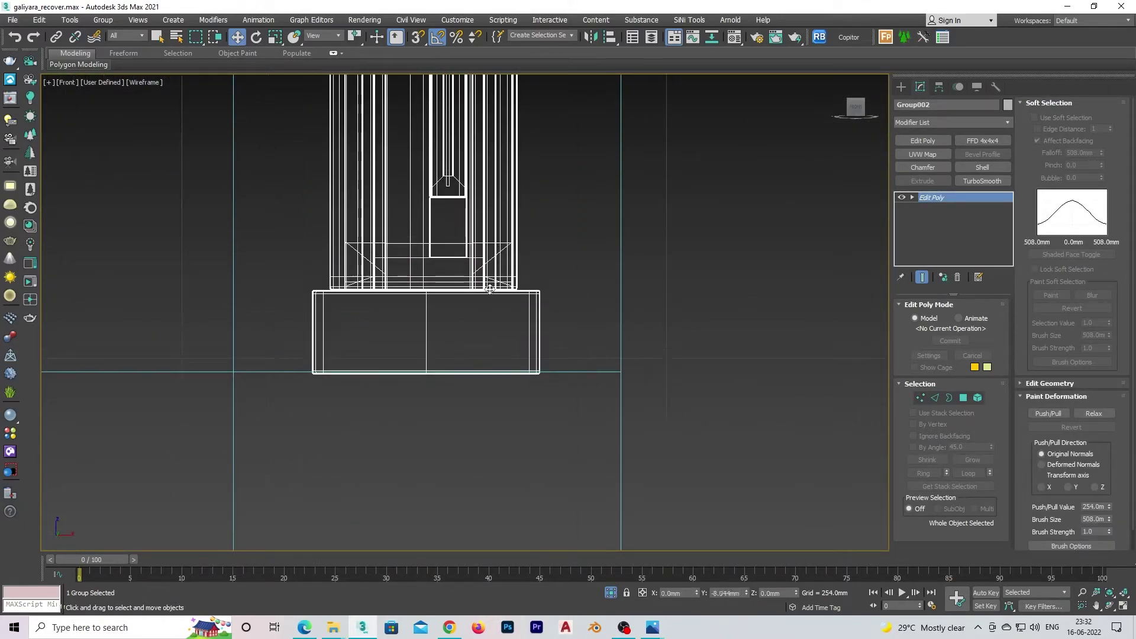
left_click(921, 397)
scroll(481, 421, "down", 5)
scroll(414, 237, "down", 3)
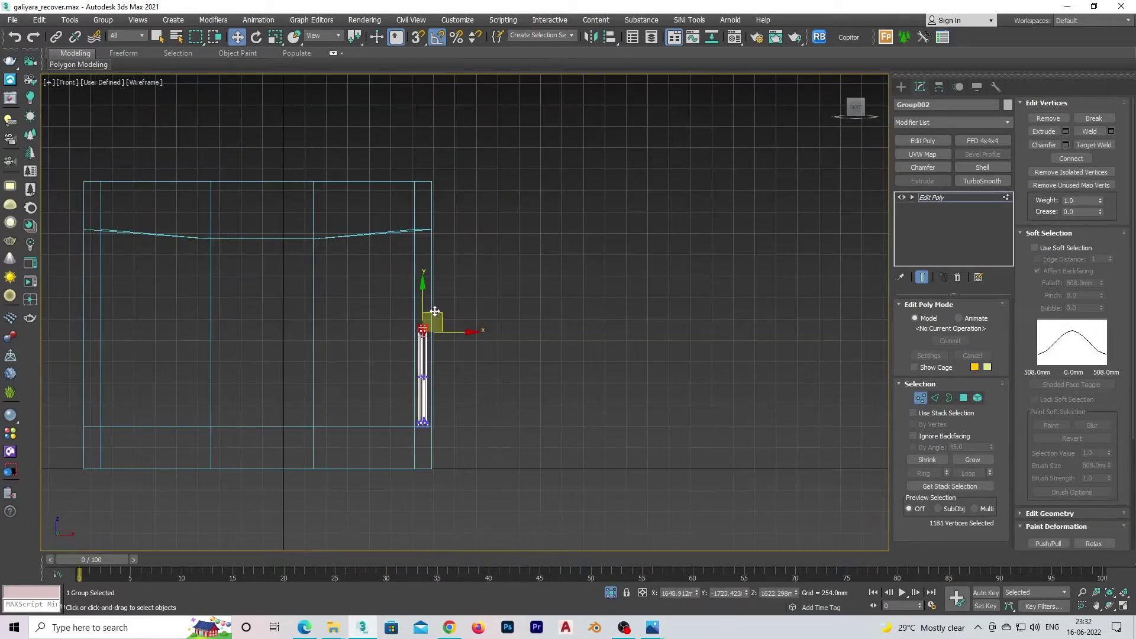
scroll(421, 248, "up", 3)
scroll(421, 248, "up", 2)
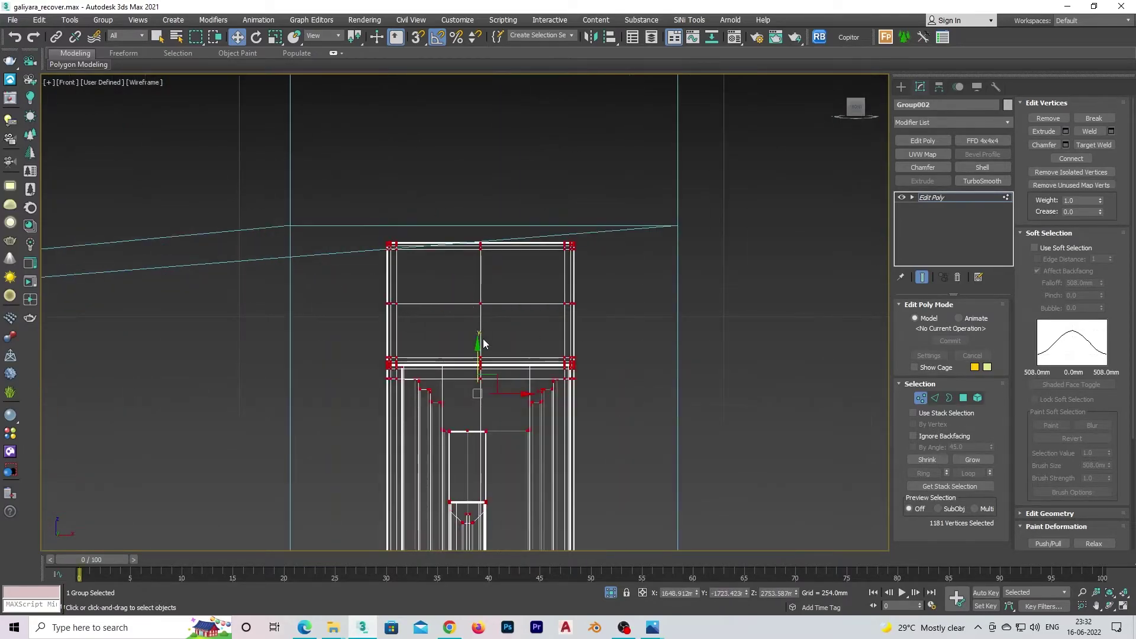
scroll(468, 295, "down", 3)
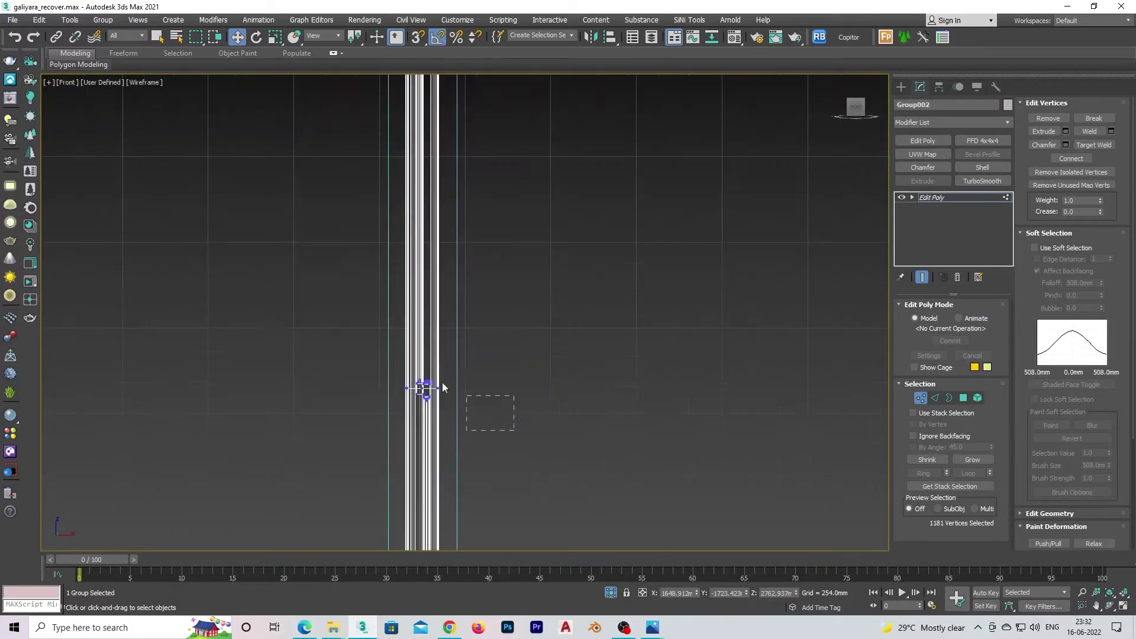
- Refine the door's vertex selection in Top view, then return to the corridor camera in clay shading
left_click_drag(426, 389, 518, 432, "ctrl")
middle_click_drag(457, 386, 474, 356, "alt")
key("t")
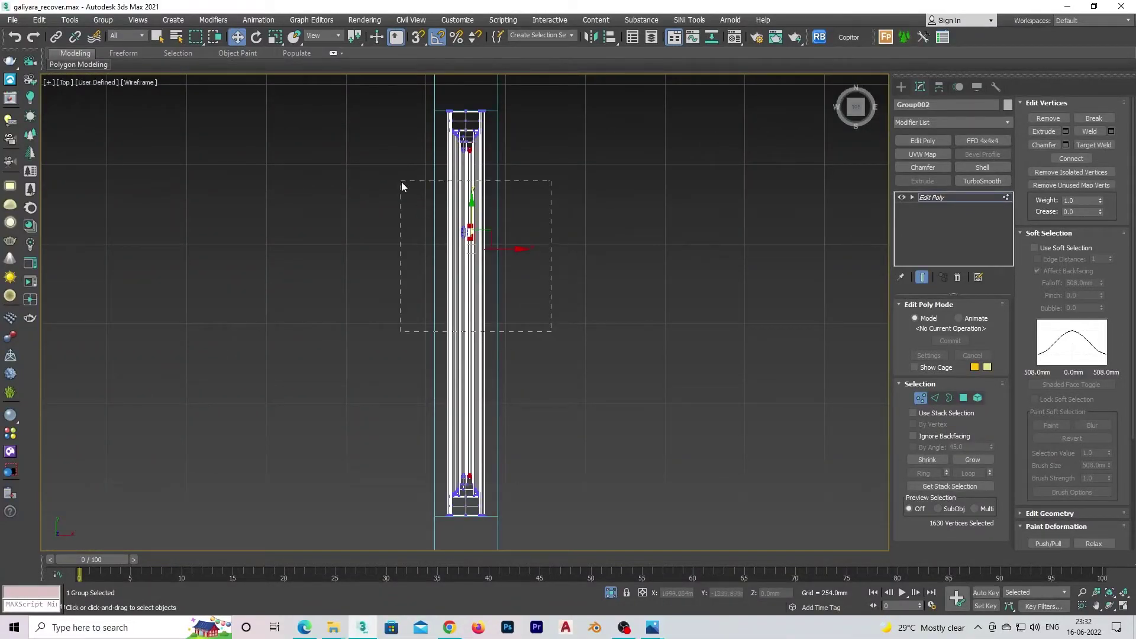
left_click_drag(402, 187, 403, 188, "alt")
middle_click_drag(497, 271, 718, 321, "alt")
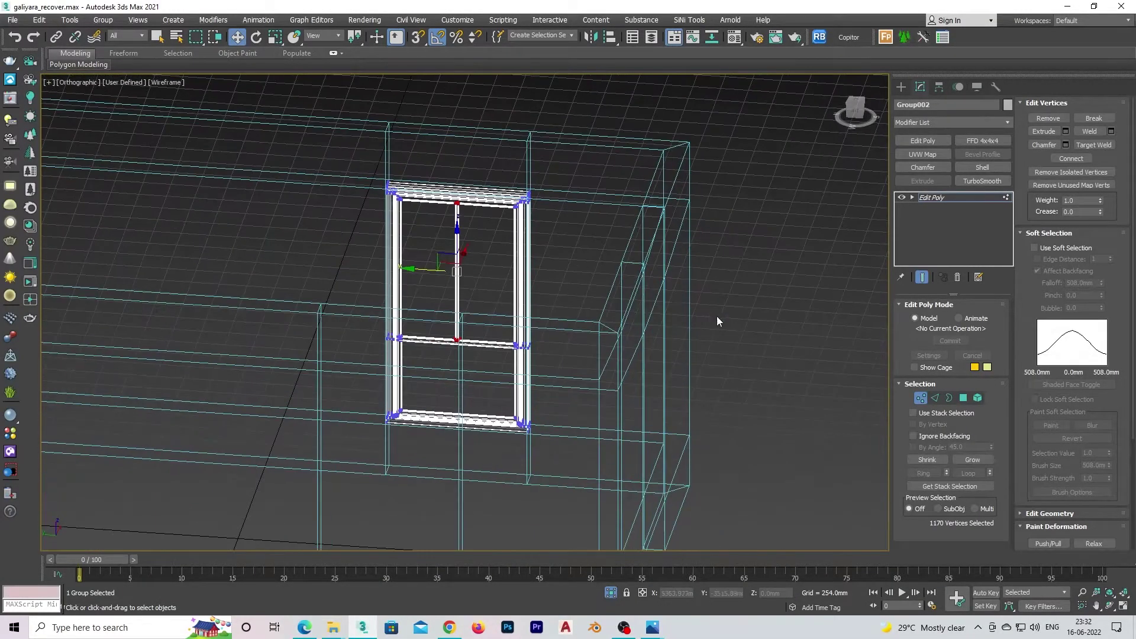
key("c")
key("F3")
- Show the safe frame, unhide the roof and planters, and view the planter frame from above
key("shift+f")
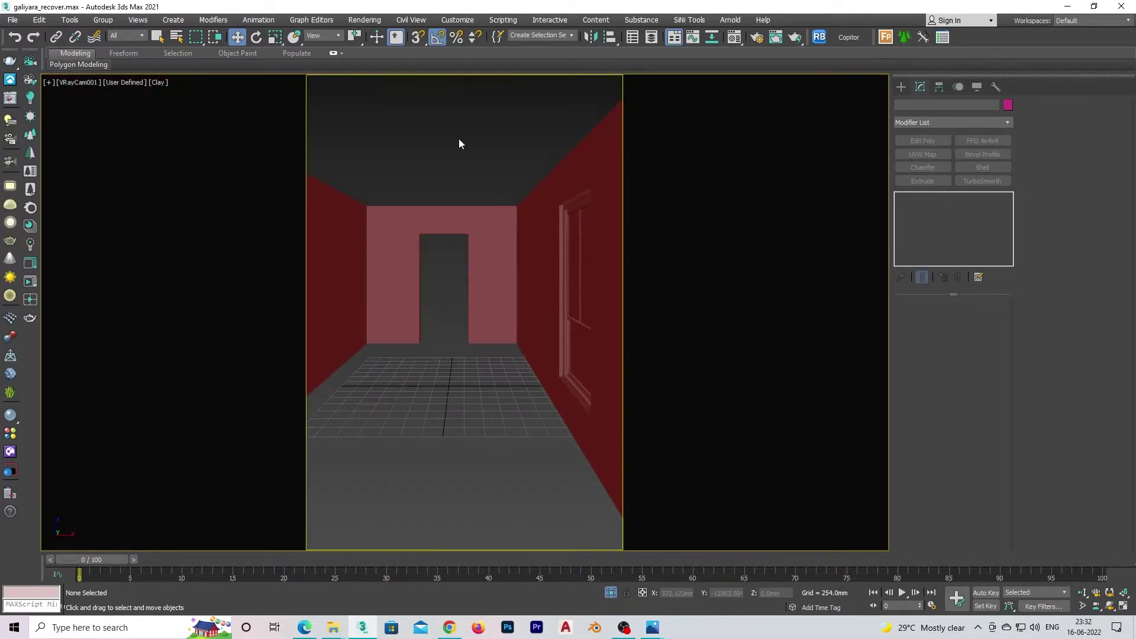
key("alt+q")
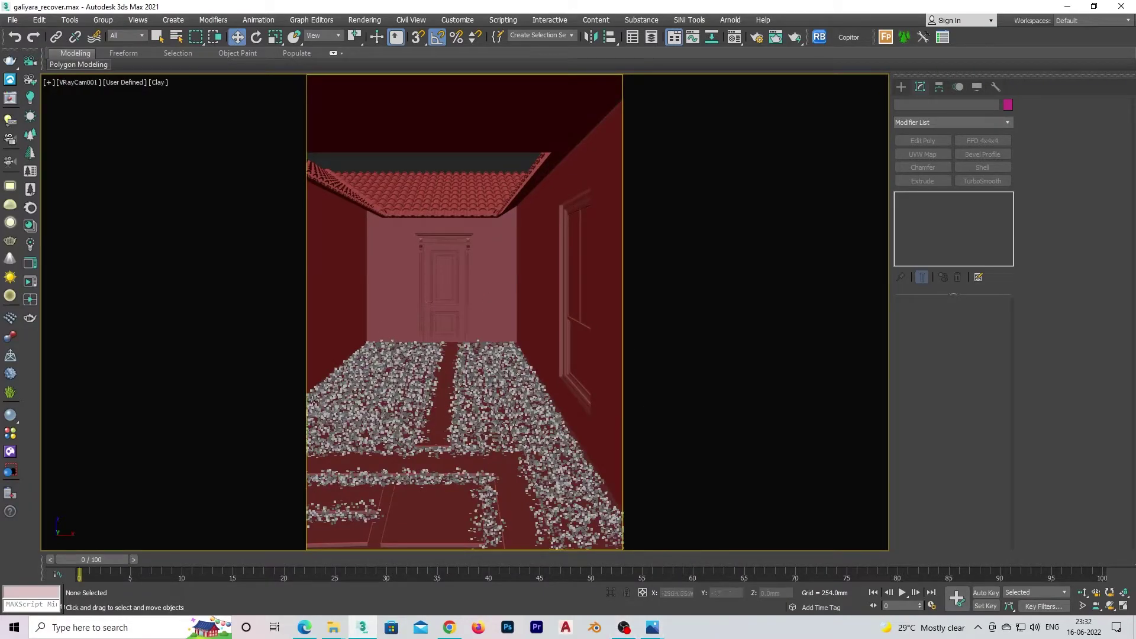
left_click(414, 359)
key("t")
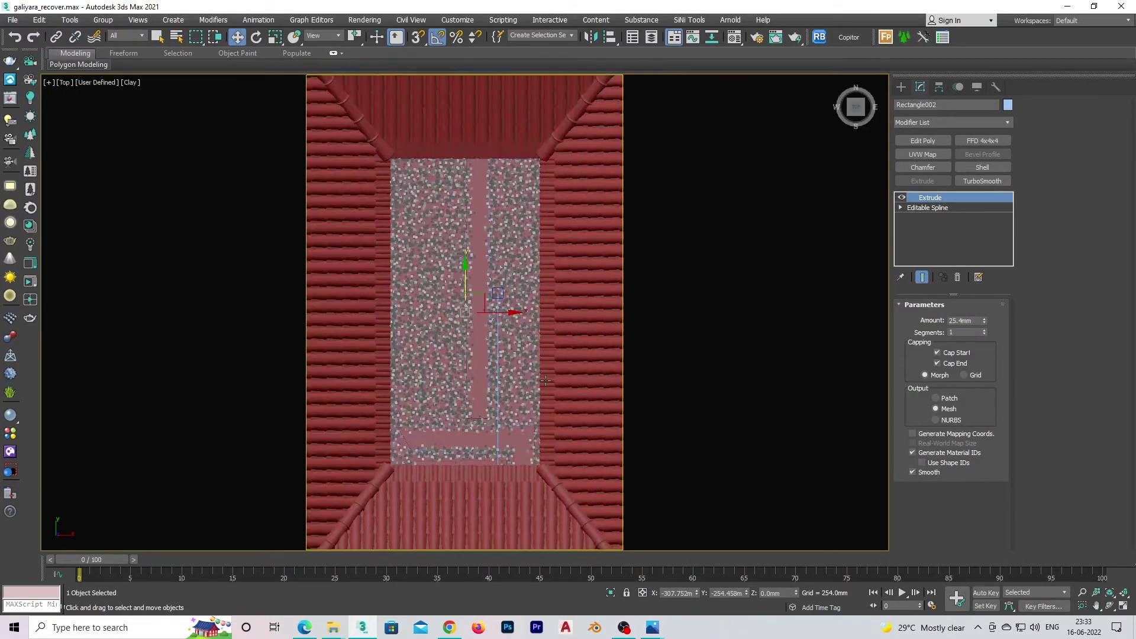
middle_click_drag(586, 373, 643, 341, "alt")
key("t")
left_click(616, 359)
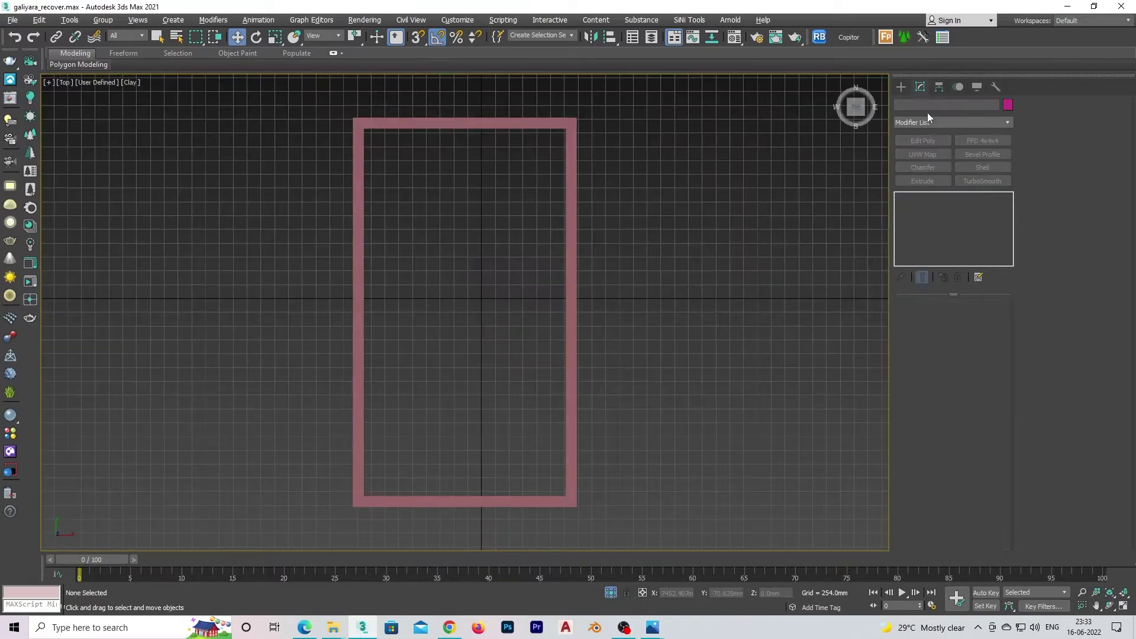
- Draw Line003 as a four-corner path along the planter frame's inside edge
left_click(902, 86)
left_click(917, 105)
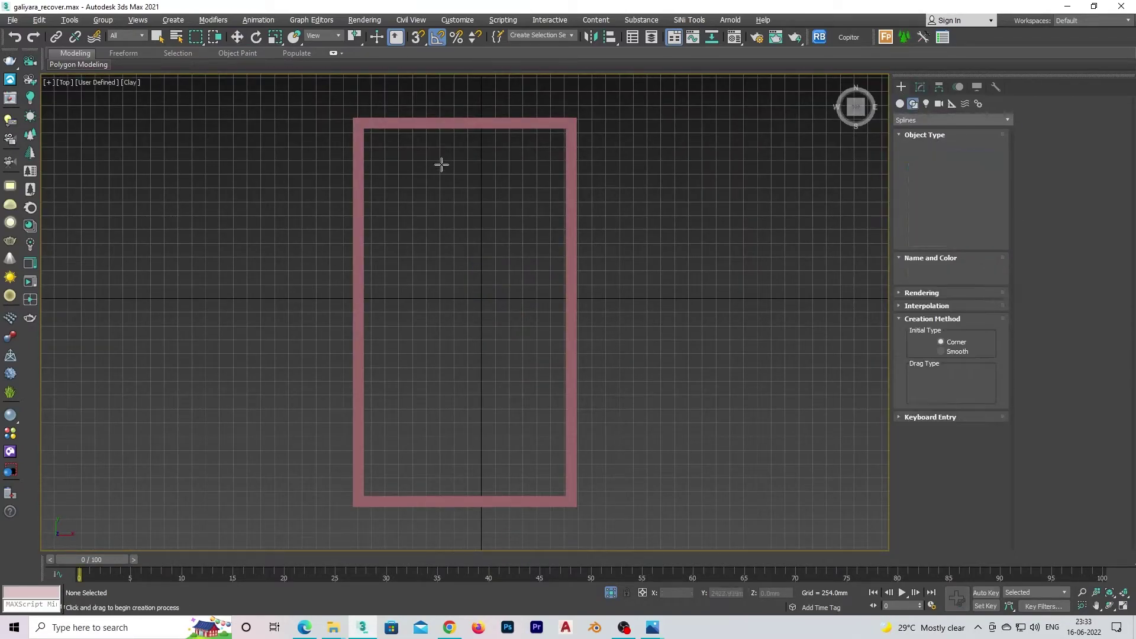
left_click(927, 167)
left_click(377, 144)
left_click(378, 485)
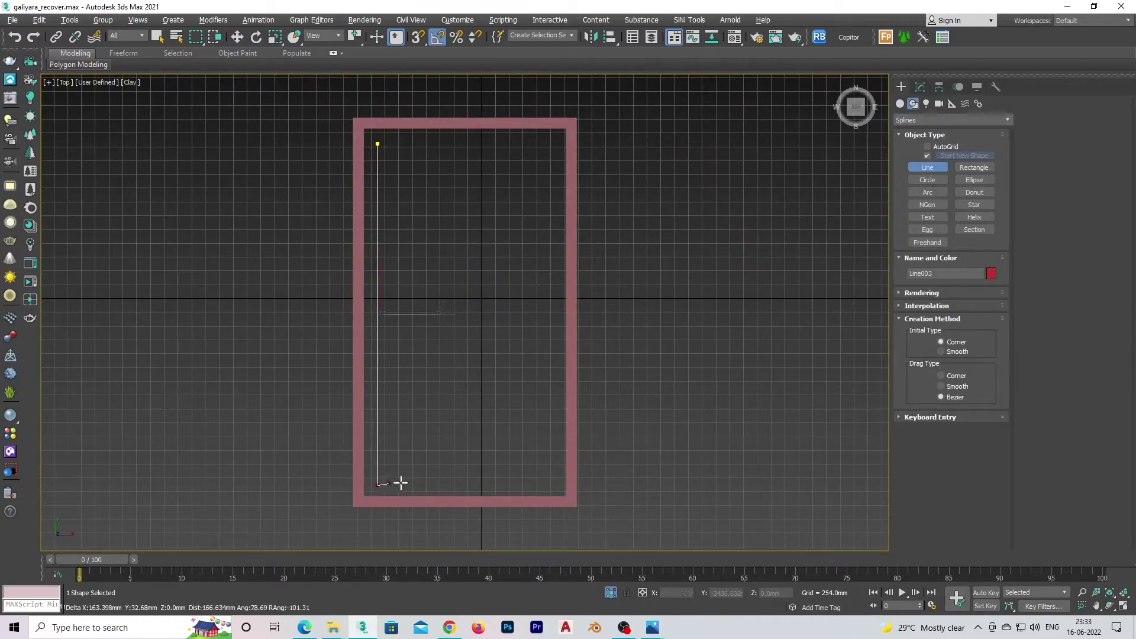
left_click(557, 485)
left_click(557, 142)
right_click(557, 142)
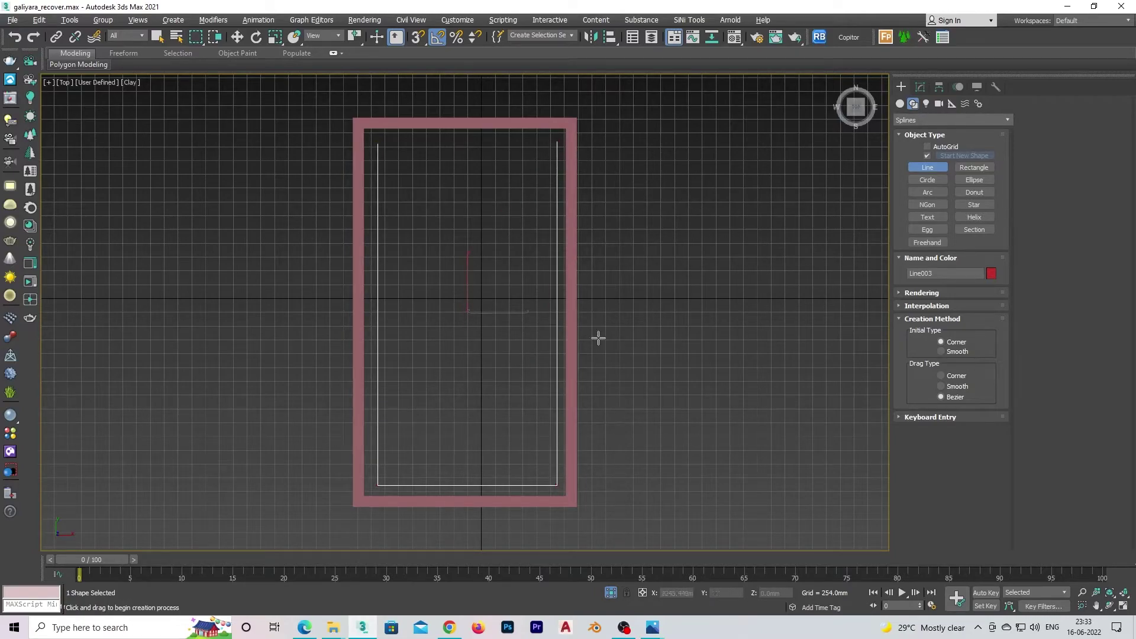
key("w")
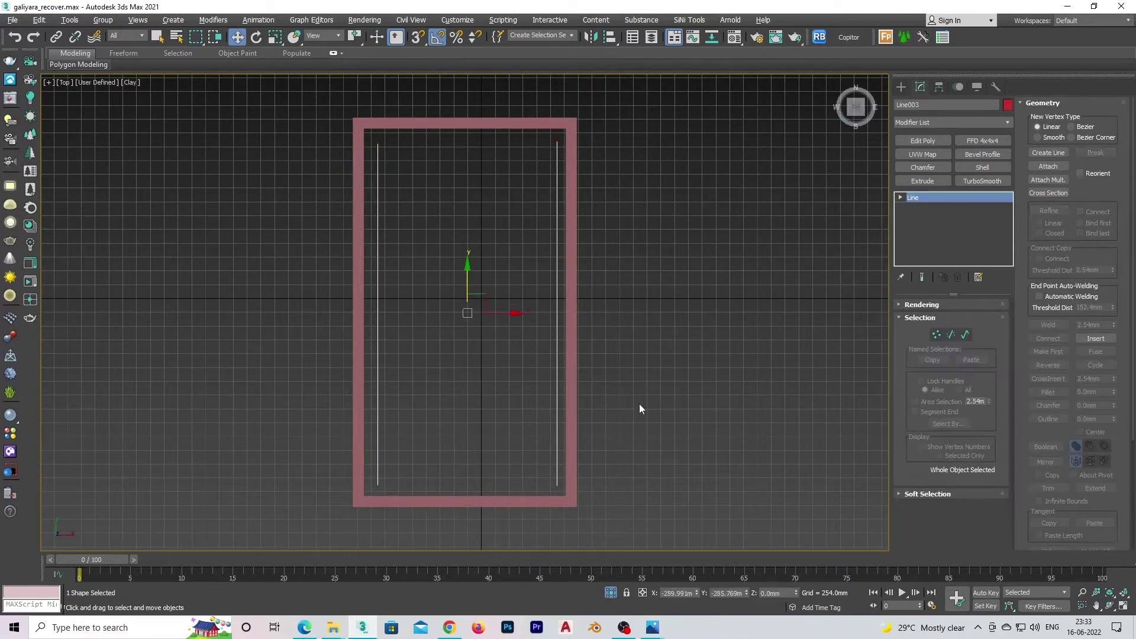
middle_click_drag(639, 404, 676, 322, "alt")
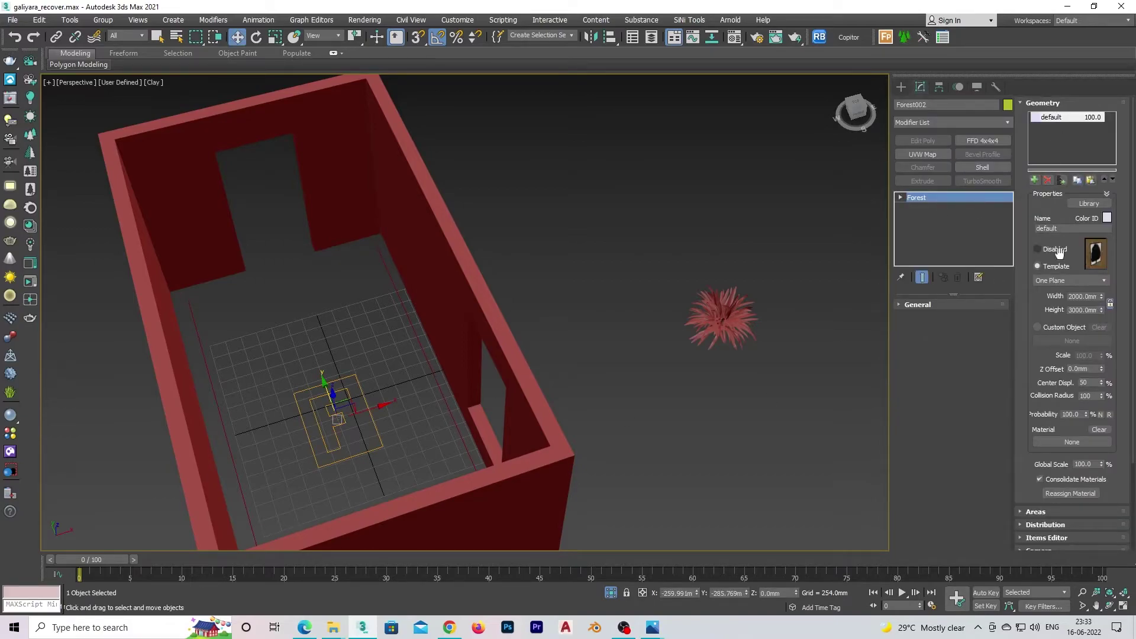
- Set Forest002's custom object to the Hymenocallis plant with high-poly display
left_click(1058, 338)
left_click(722, 319)
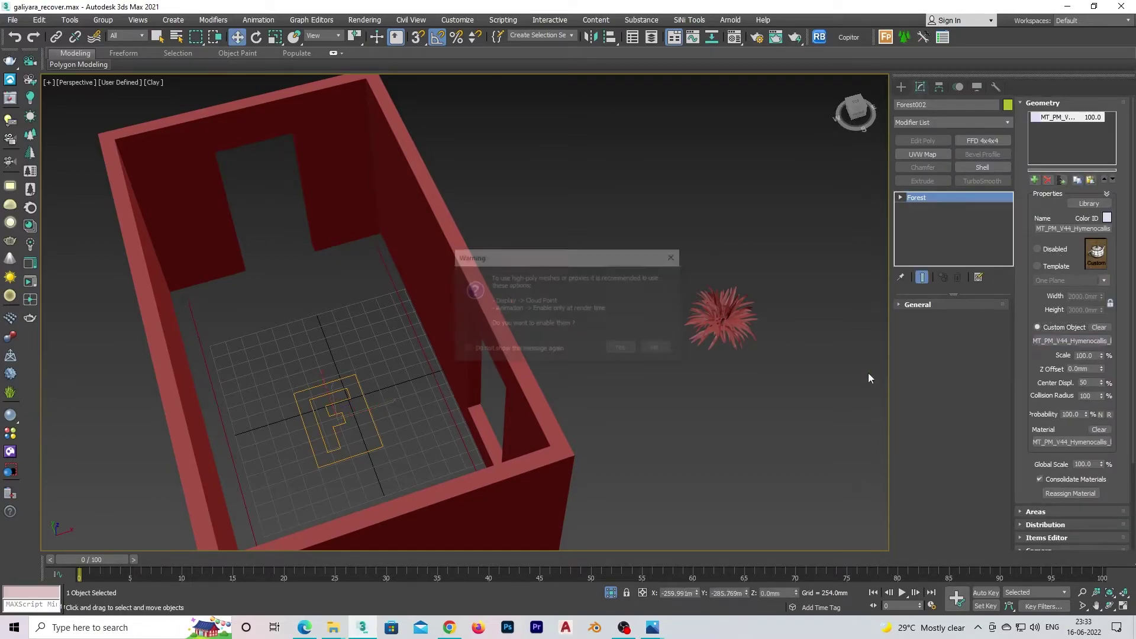
left_click(622, 349)
left_click(1052, 106)
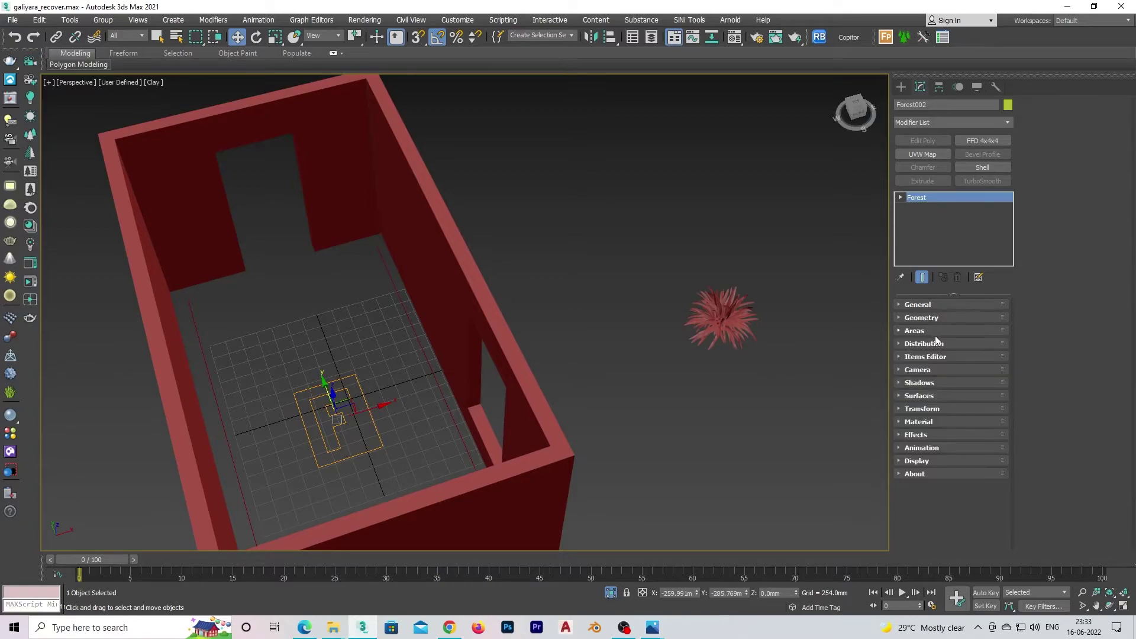
- Set the Forest002 distribution mode to Path using Line003
left_click(926, 344)
left_click(1078, 137)
left_click(915, 436)
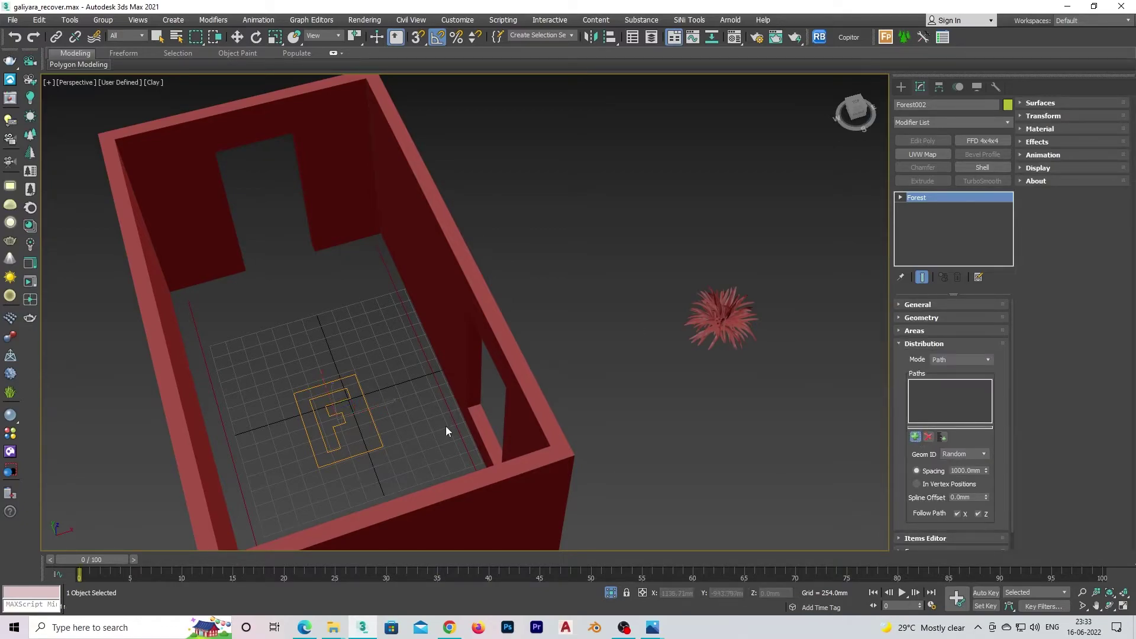
left_click(446, 426)
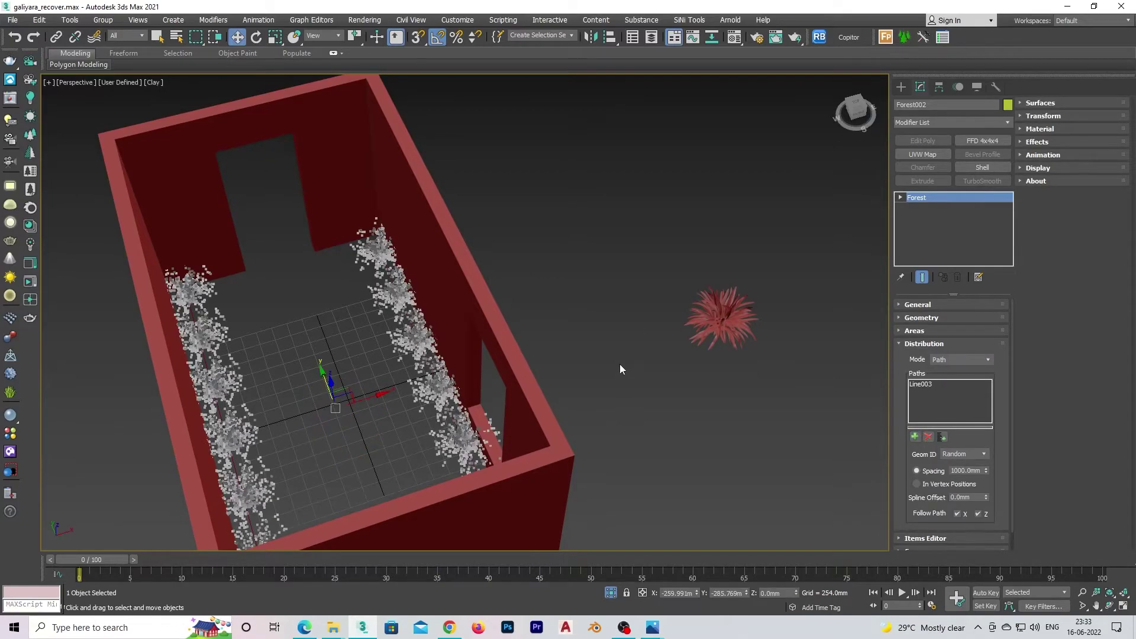
- Enable random rotation and random scale in Forest002's Transform settings
left_click(1043, 116)
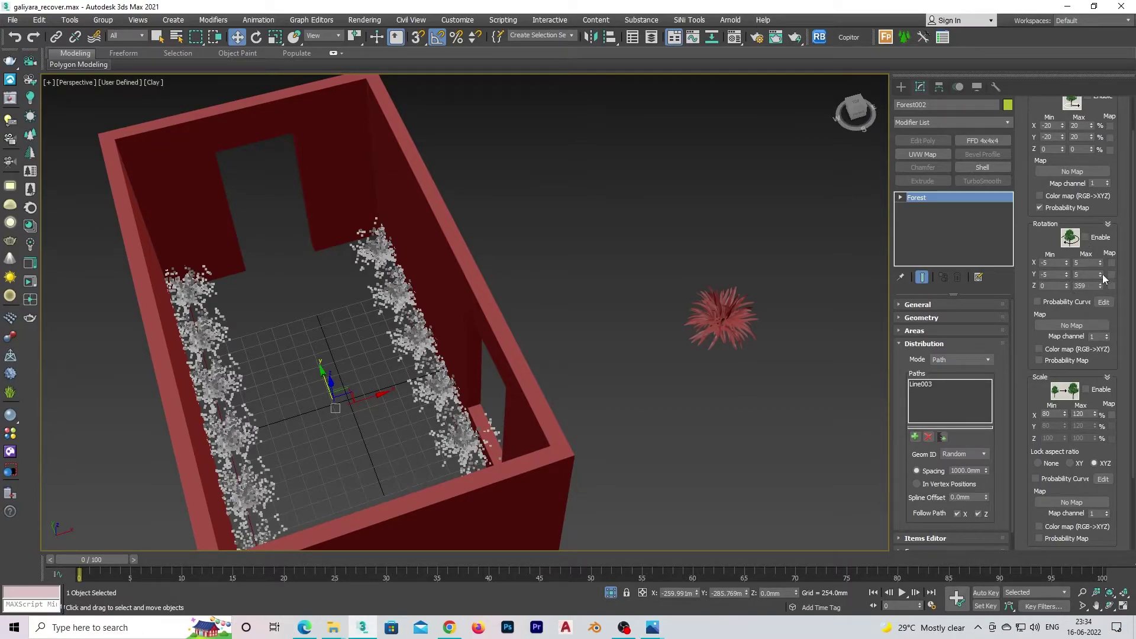
left_click(1099, 237)
left_click(1087, 389)
scroll(1087, 486, "down", 1)
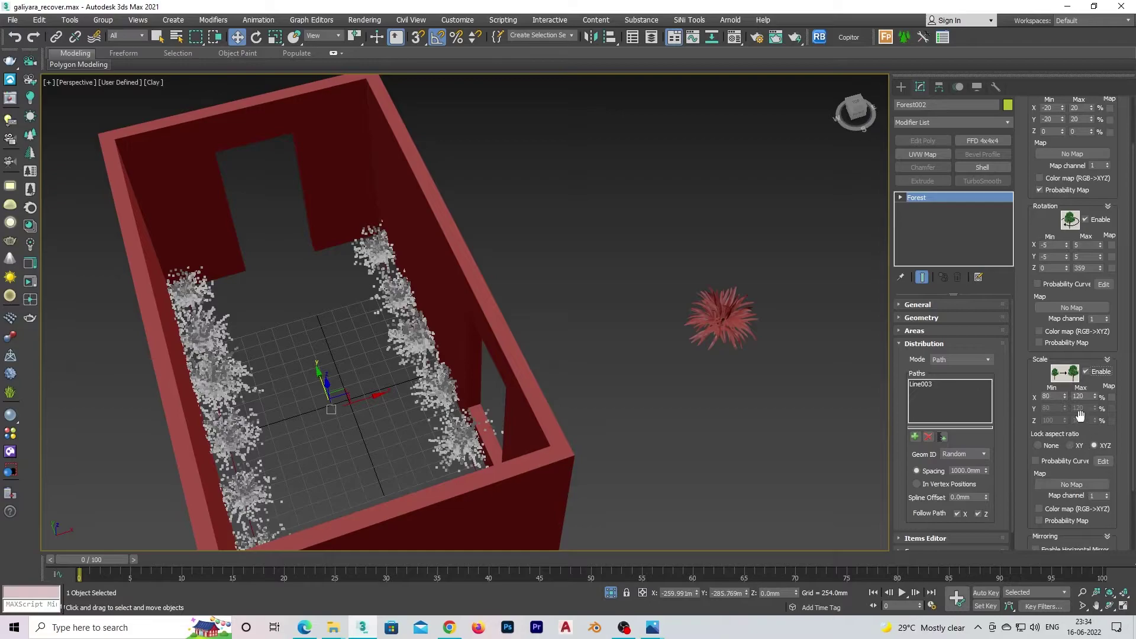
scroll(1124, 235, "up", 3)
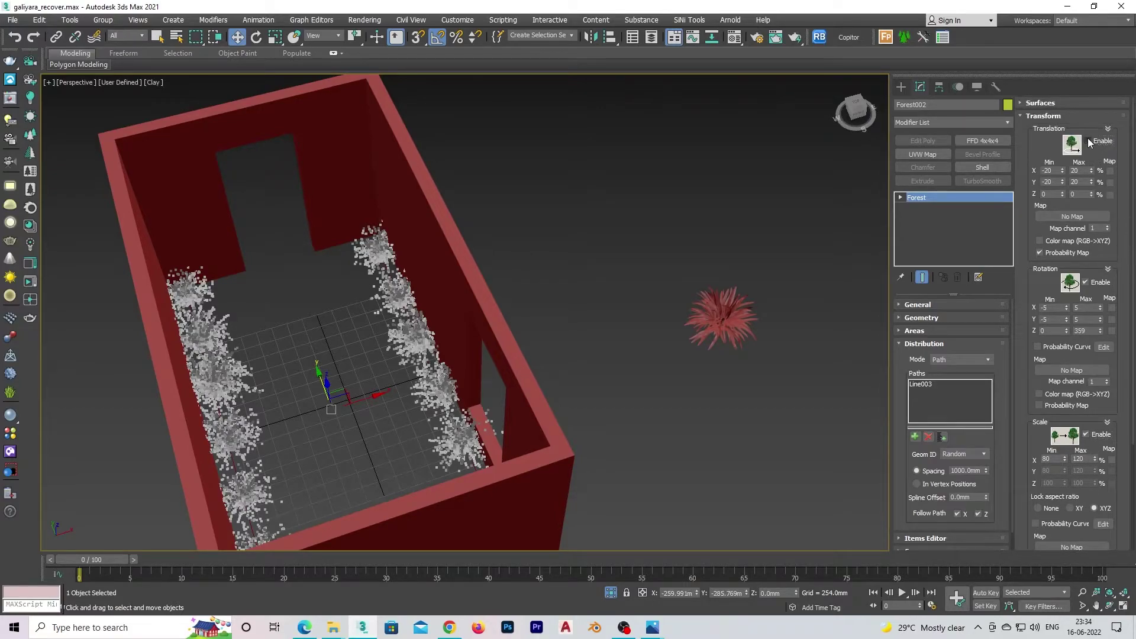
left_click(747, 267)
left_click(420, 394)
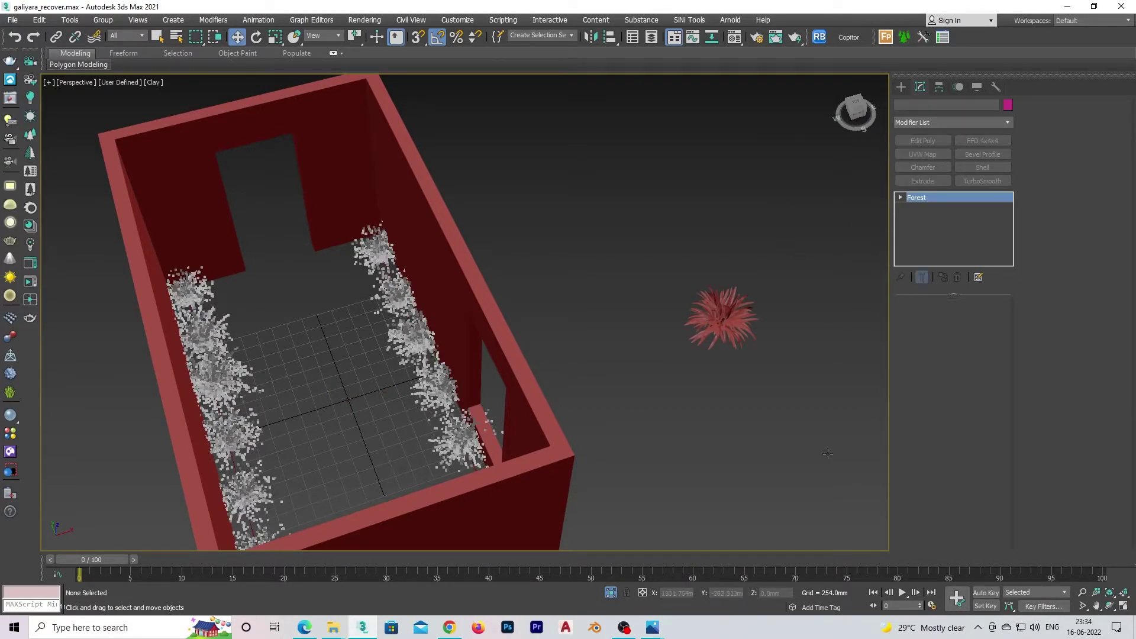
left_click(1043, 116)
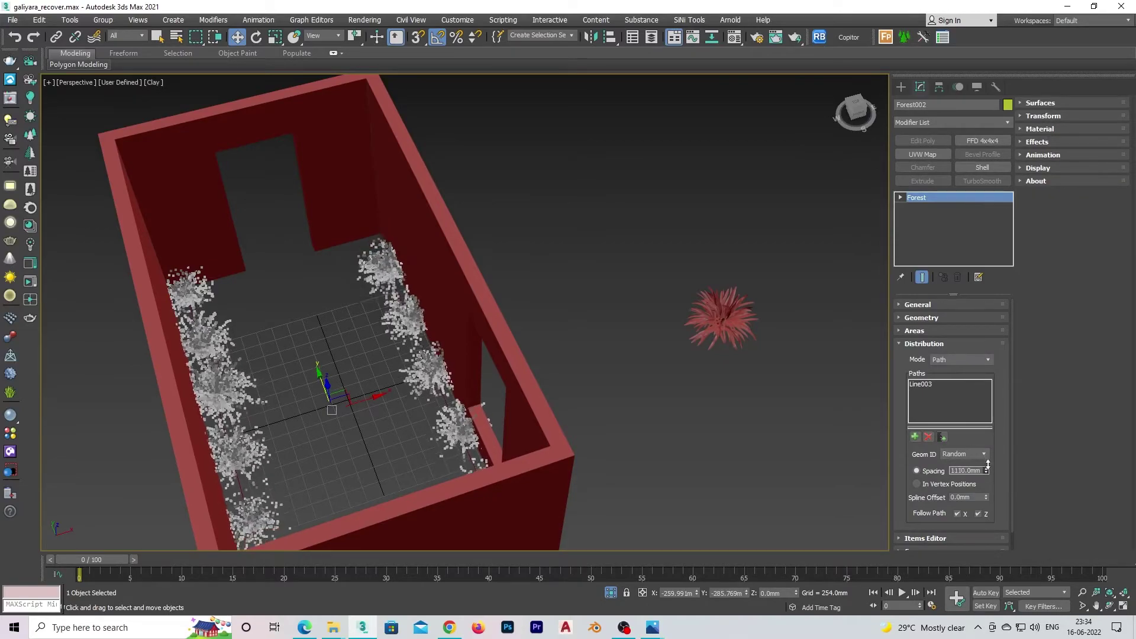
- Start an interactive Corona render of the corridor camera view with the safe frame shown
left_click(681, 486)
key("c")
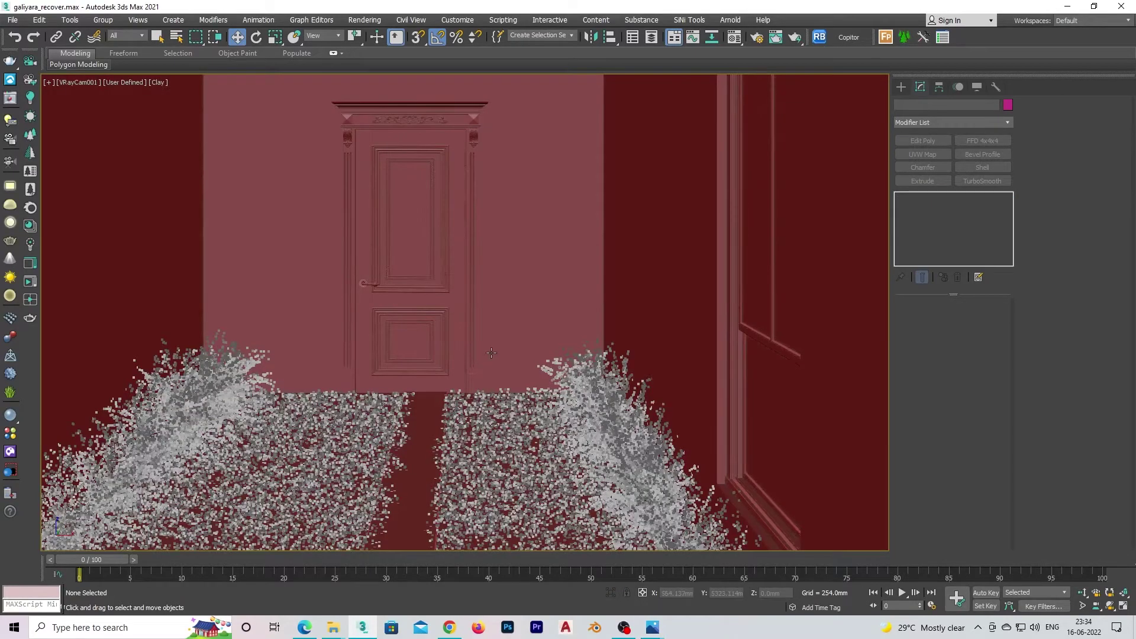
key("shift+f")
left_click(28, 299)
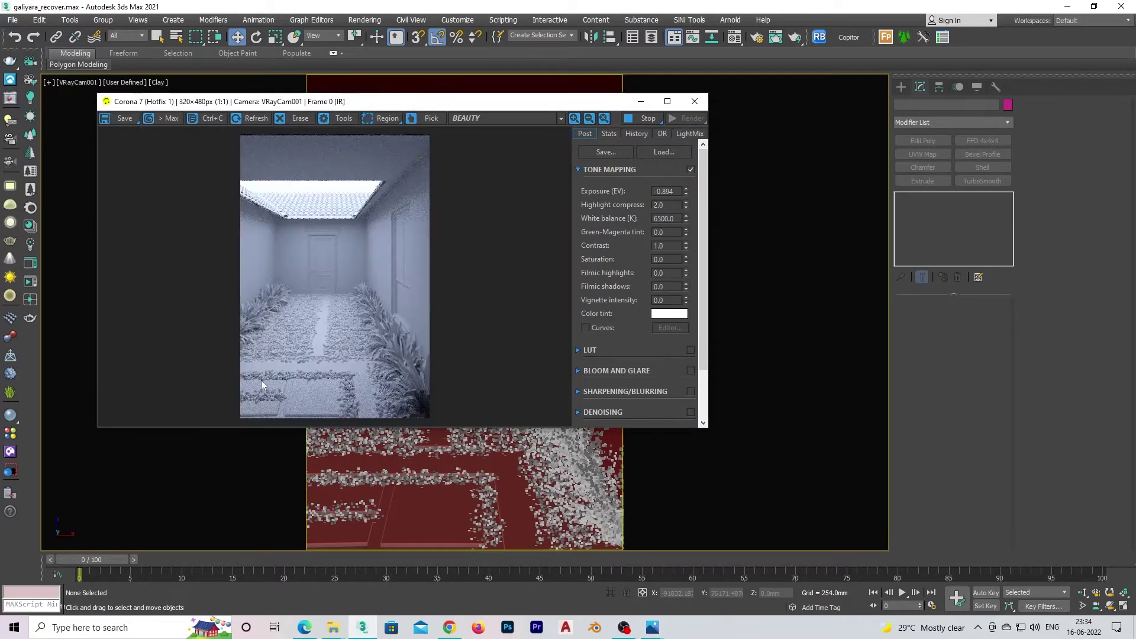
left_click_drag(378, 101, 148, 131)
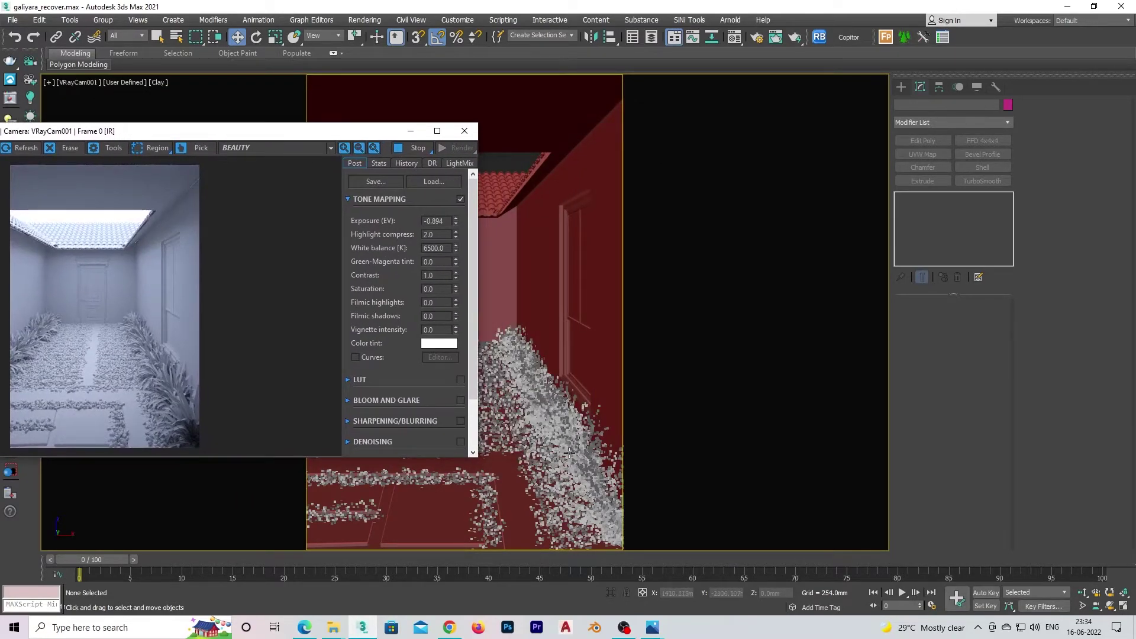
key("F3")
left_click(615, 448)
key("F3")
key("F3")
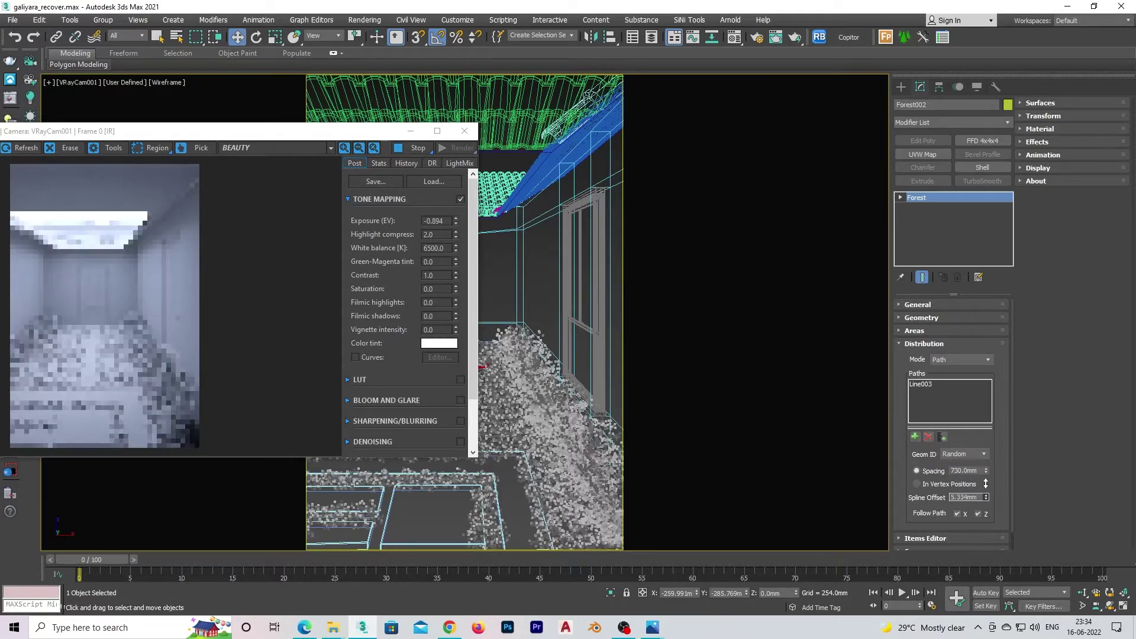
- Offset the plants 146.05mm from the path and convert the scene materials to Corona
left_click_drag(987, 497, 987, 468)
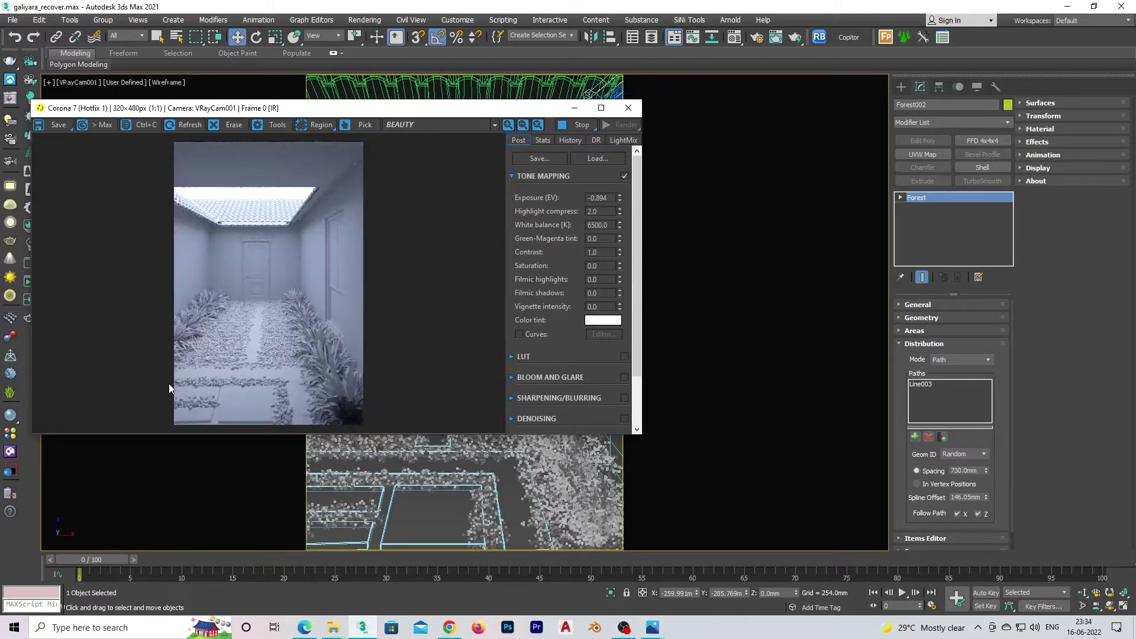
scroll(246, 312, "up", 1)
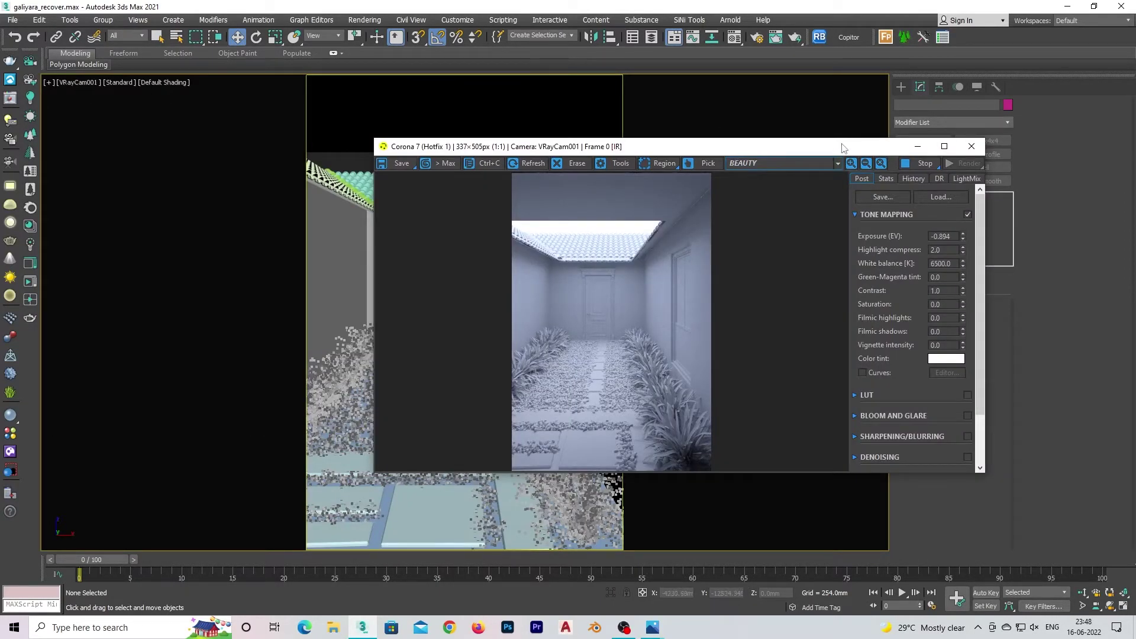
left_click_drag(844, 147, 357, 132)
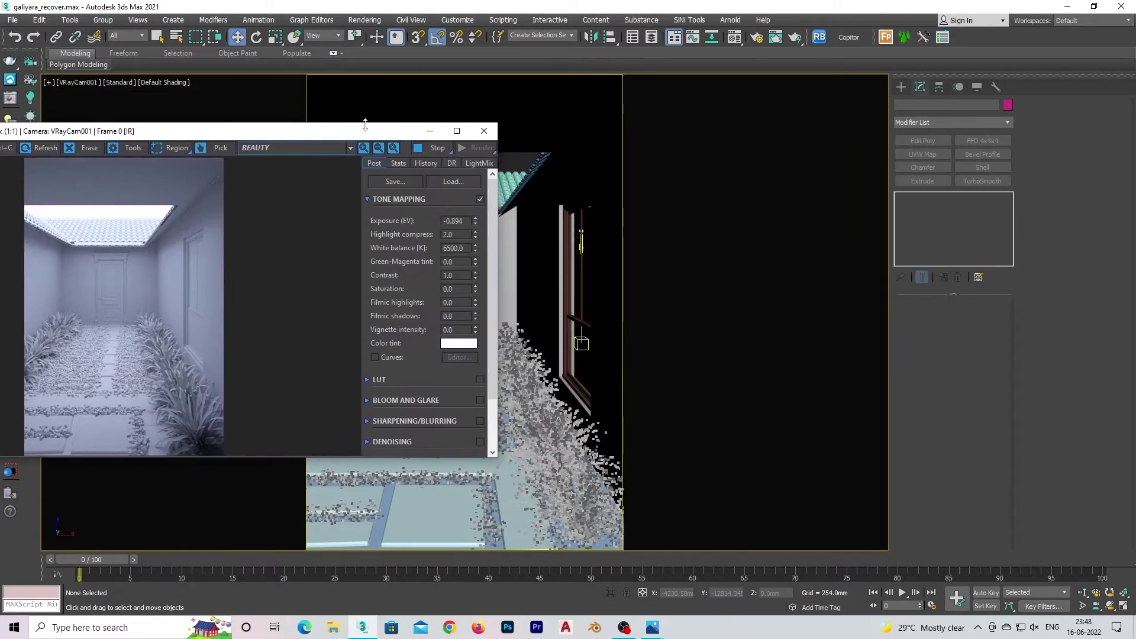
left_click(572, 291)
right_click(570, 288)
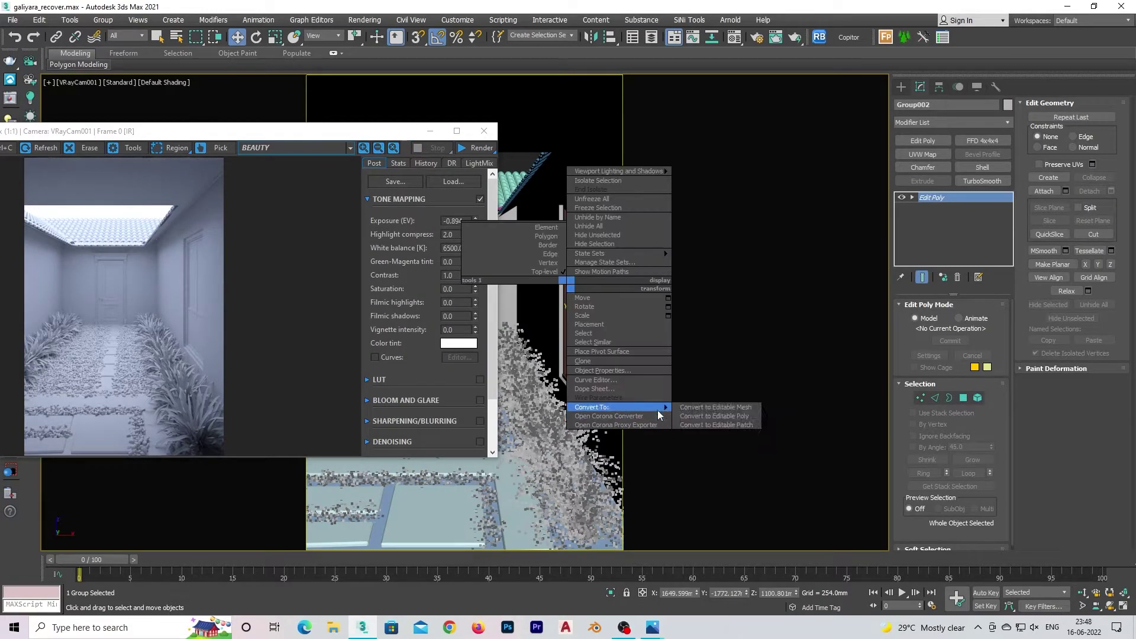
left_click(664, 250)
left_click(461, 435)
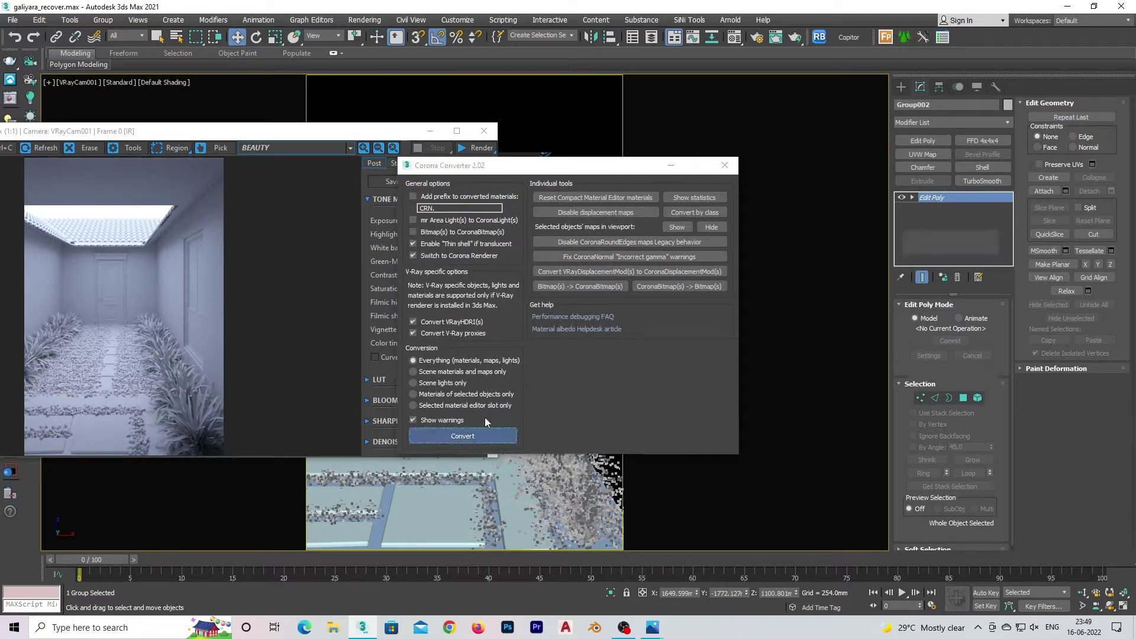
left_click(723, 228)
left_click(724, 165)
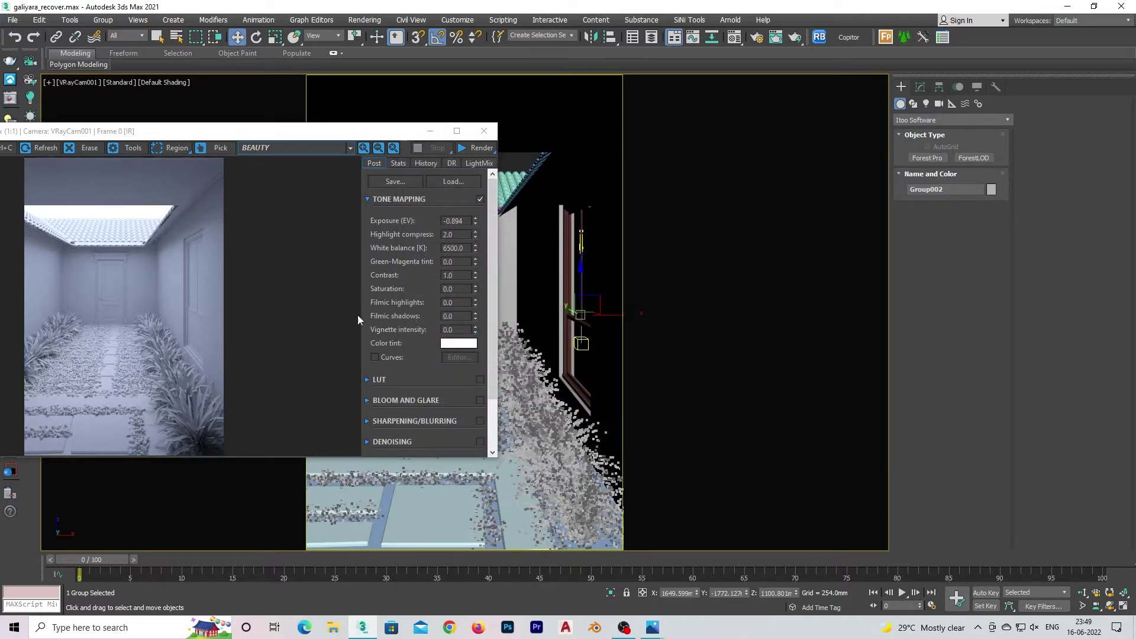
- Reframe the corridor camera view and restart the Corona interactive render
left_click_drag(231, 132, 338, 113)
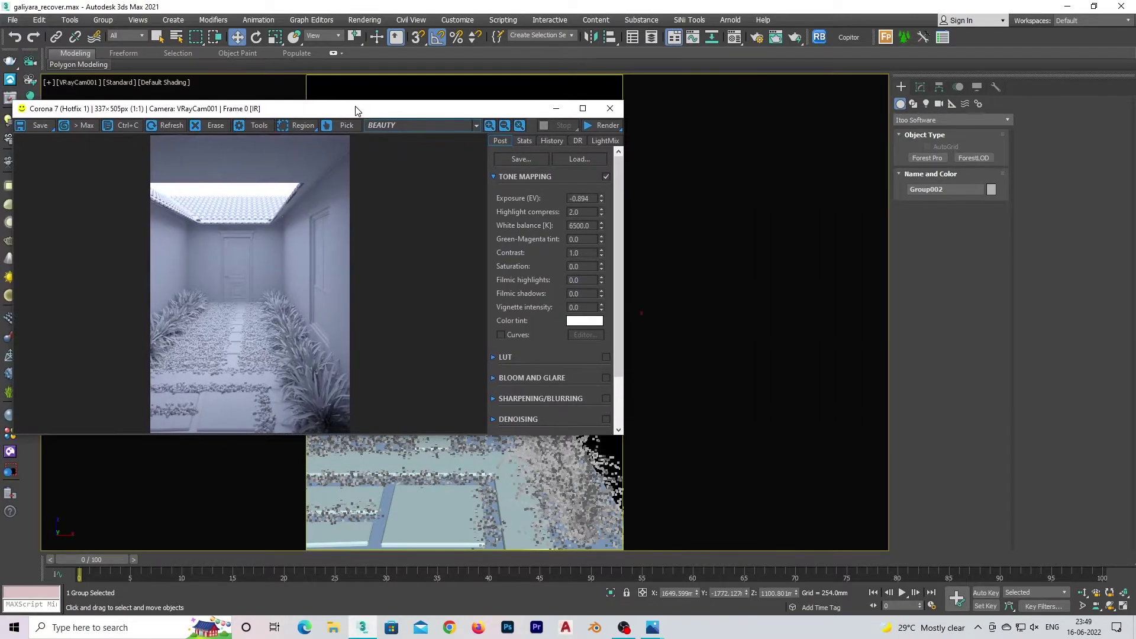
scroll(234, 372, "up", 3)
scroll(306, 357, "down", 2)
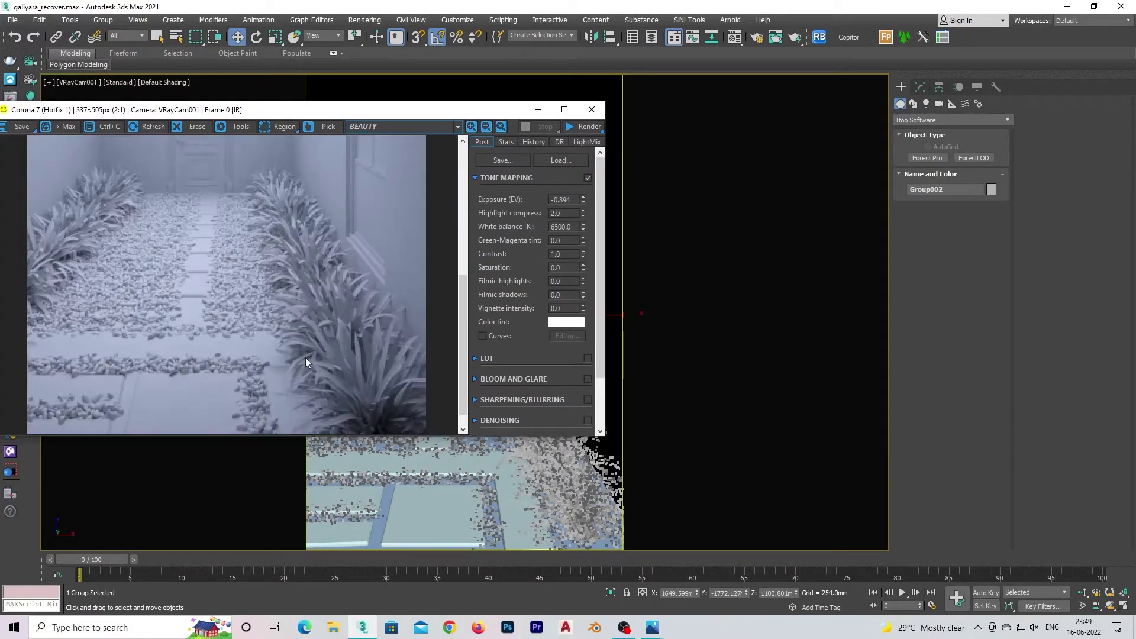
scroll(258, 406, "down", 2)
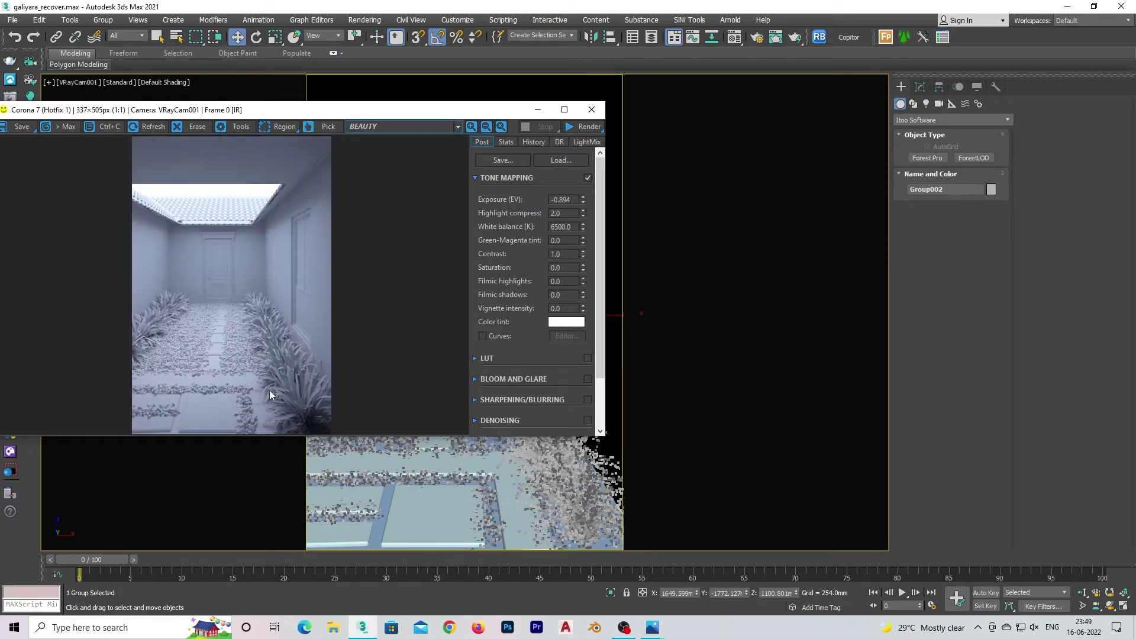
left_click_drag(486, 113, 451, 121)
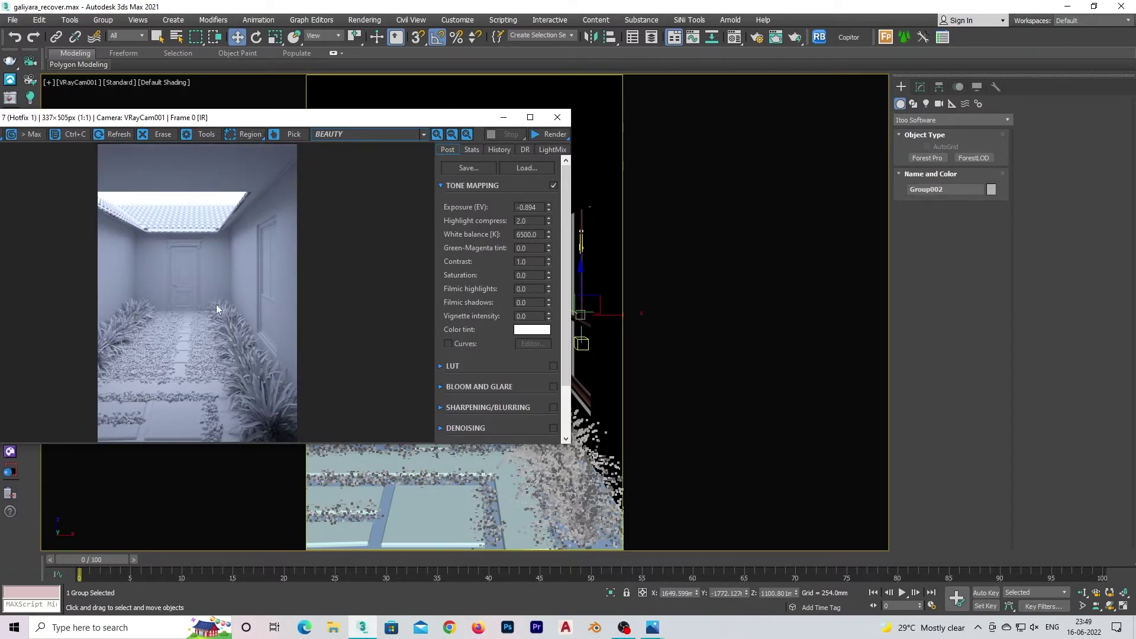
left_click_drag(238, 117, 540, 493)
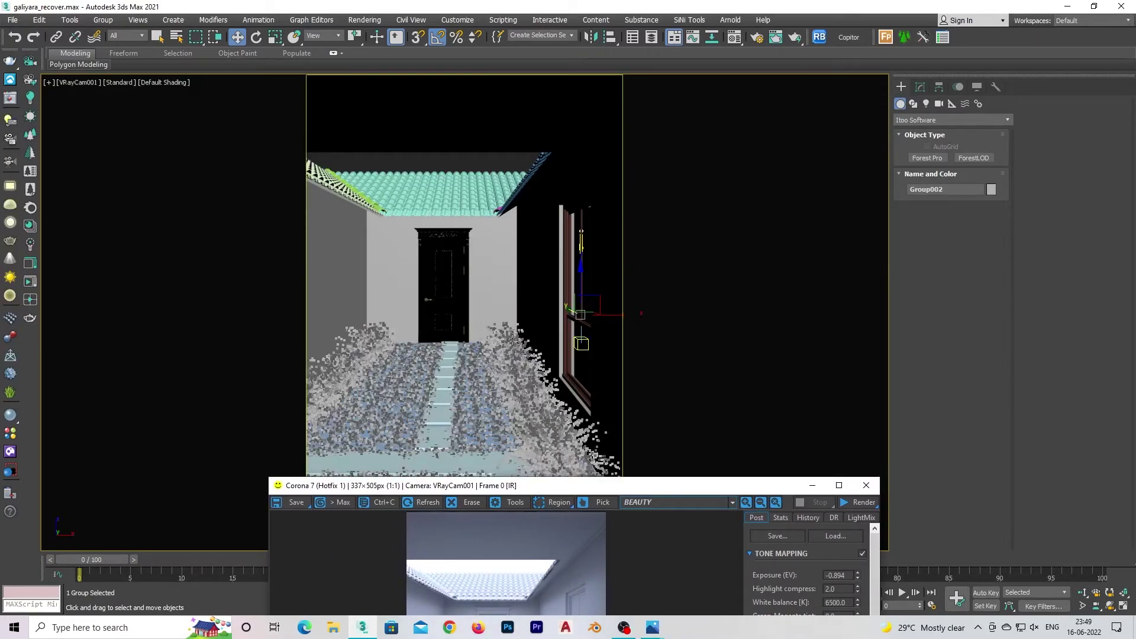
middle_click_drag(512, 340, 440, 336)
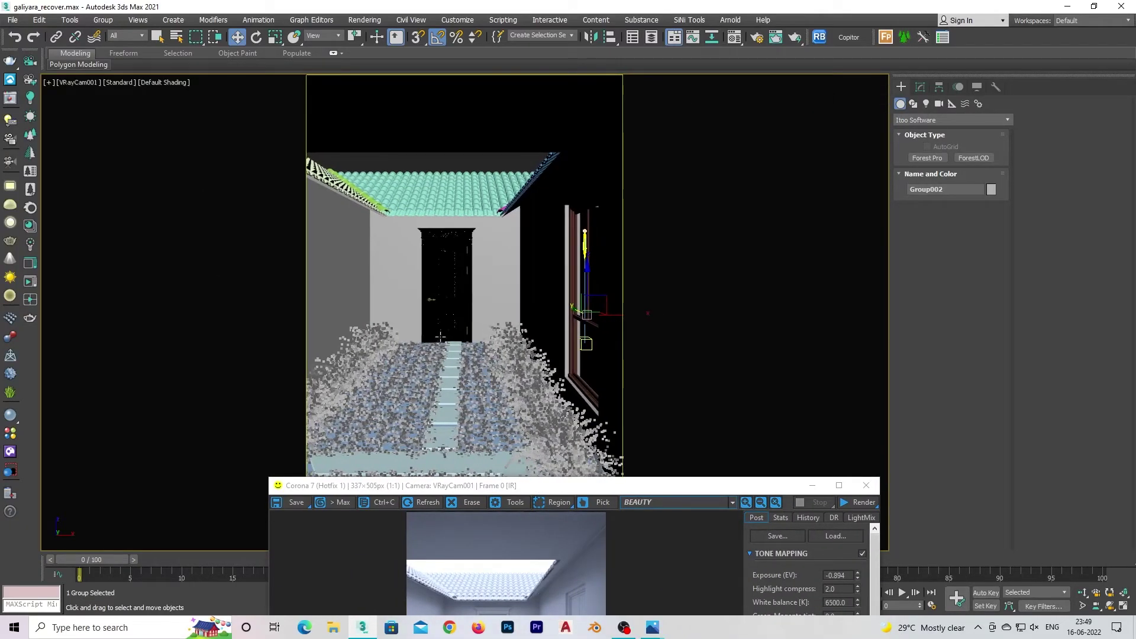
left_click_drag(578, 488, 498, 192)
left_click(790, 208)
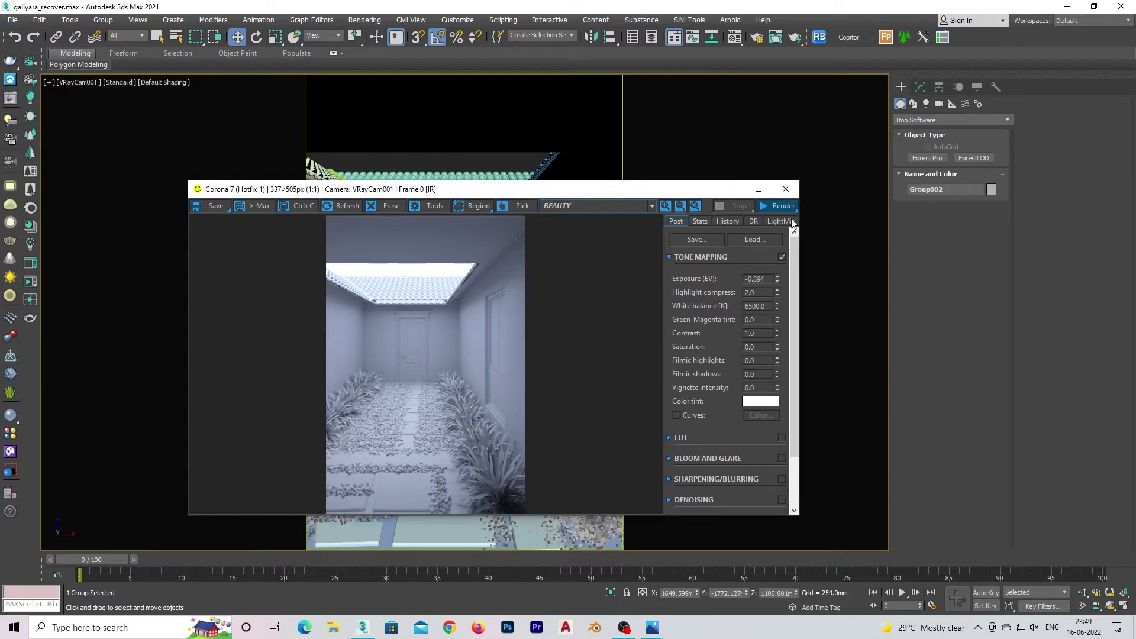
- Dismiss the Corona error and move the render window into view
left_click(490, 132)
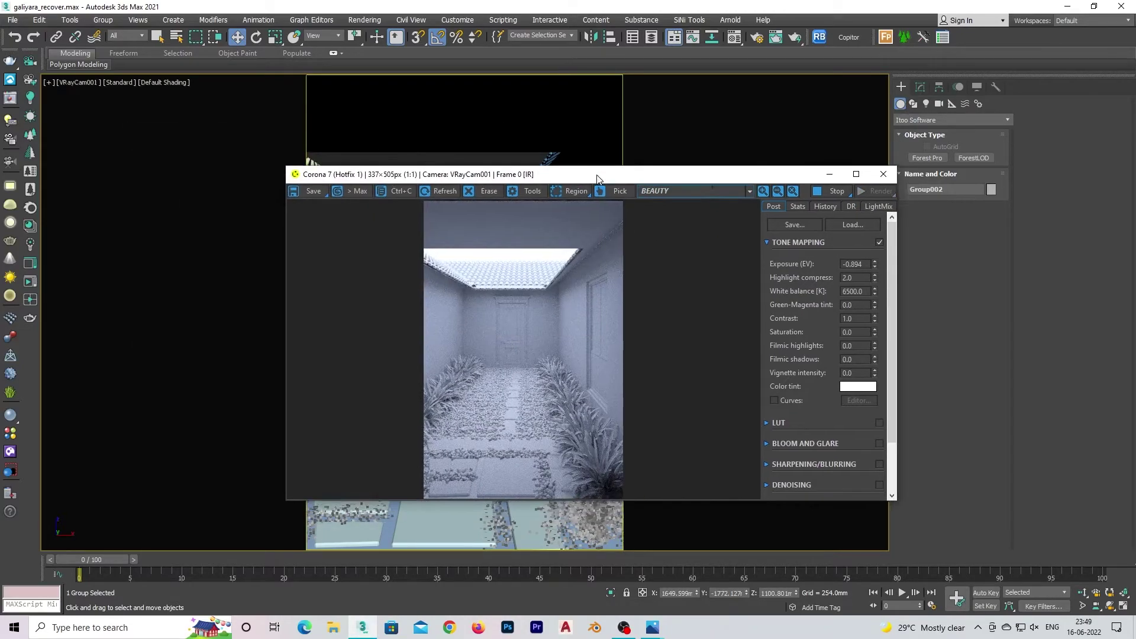
left_click_drag(509, 189, 452, 121)
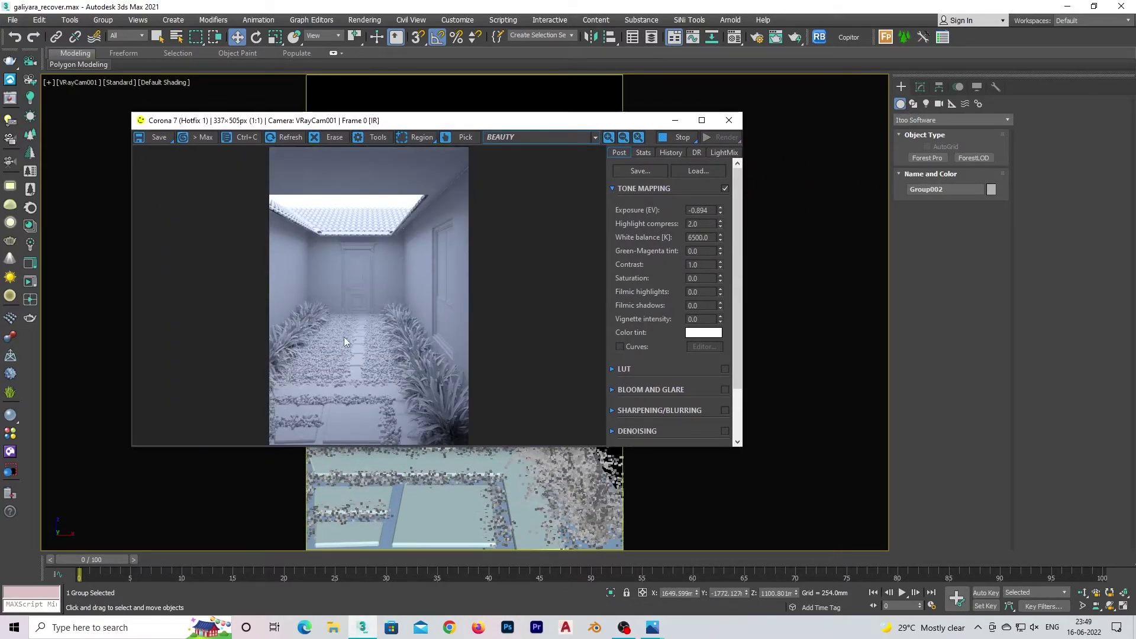
left_click_drag(521, 120, 431, 144)
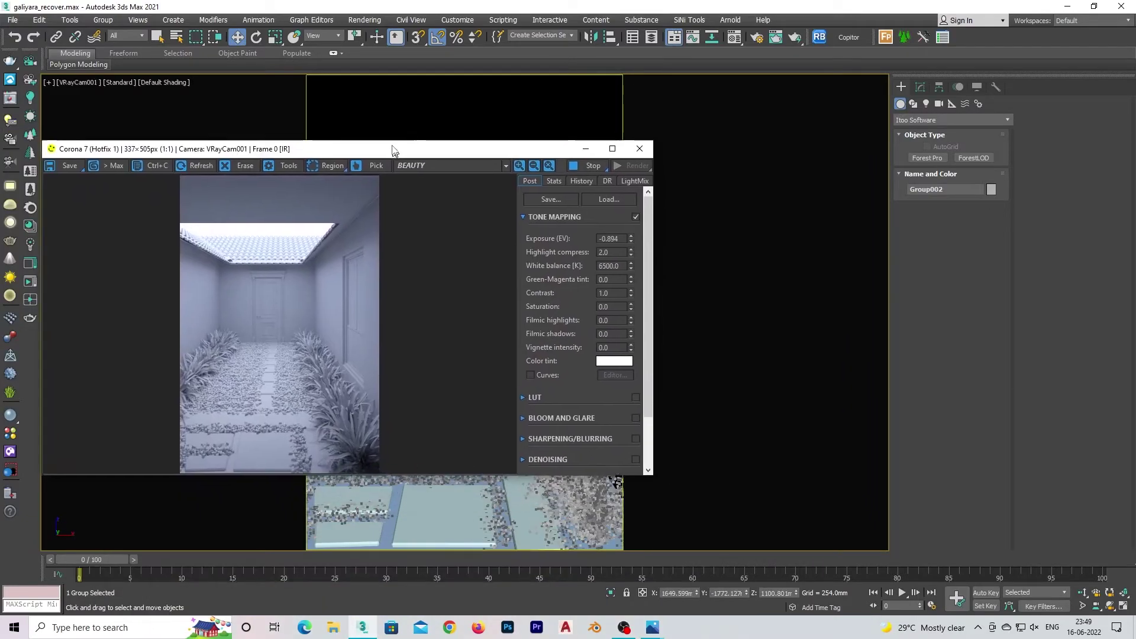
scroll(251, 399, "up", 1)
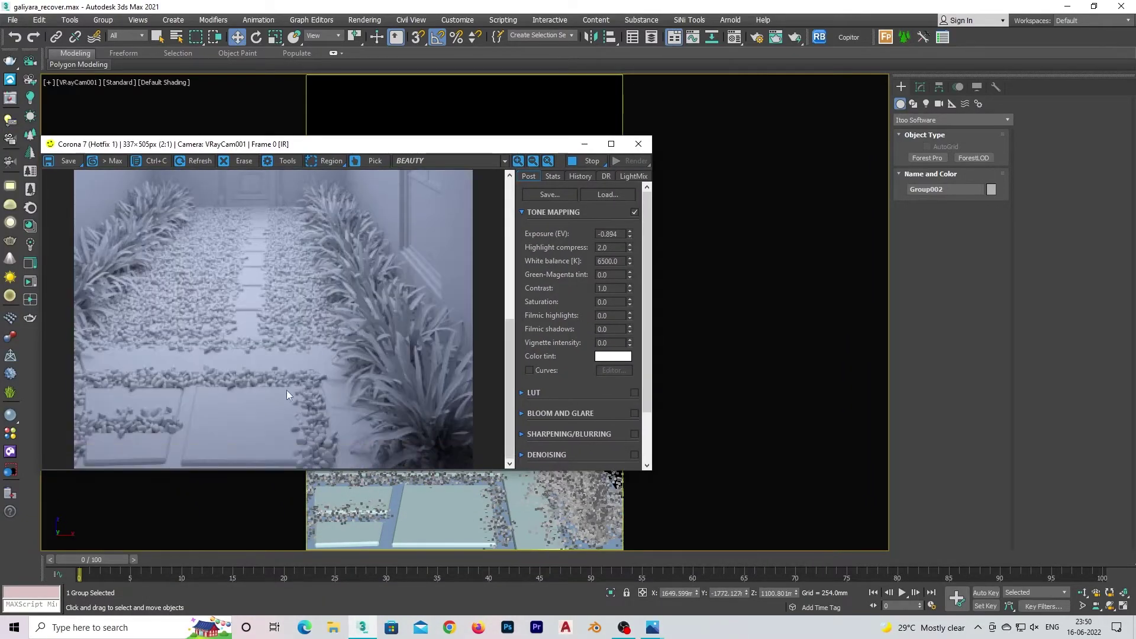
scroll(287, 390, "down", 1)
mouse_move(459, 150)
left_mouse_down()
mouse_move(413, 143)
mouse_move(414, 165)
left_mouse_up()
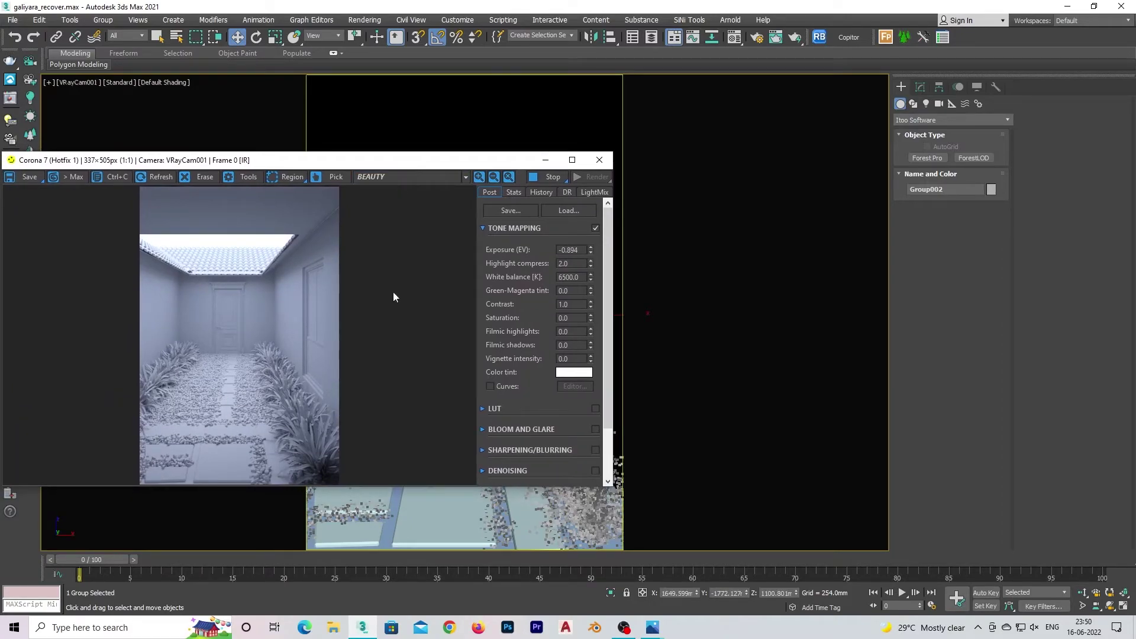
- Zoom the render to 2:1 and back to 1:1 to inspect the plants
scroll(281, 410, "up", 1)
scroll(373, 375, "down", 1)
scroll(355, 378, "up", 1)
scroll(319, 349, "down", 1)
scroll(333, 297, "up", 1)
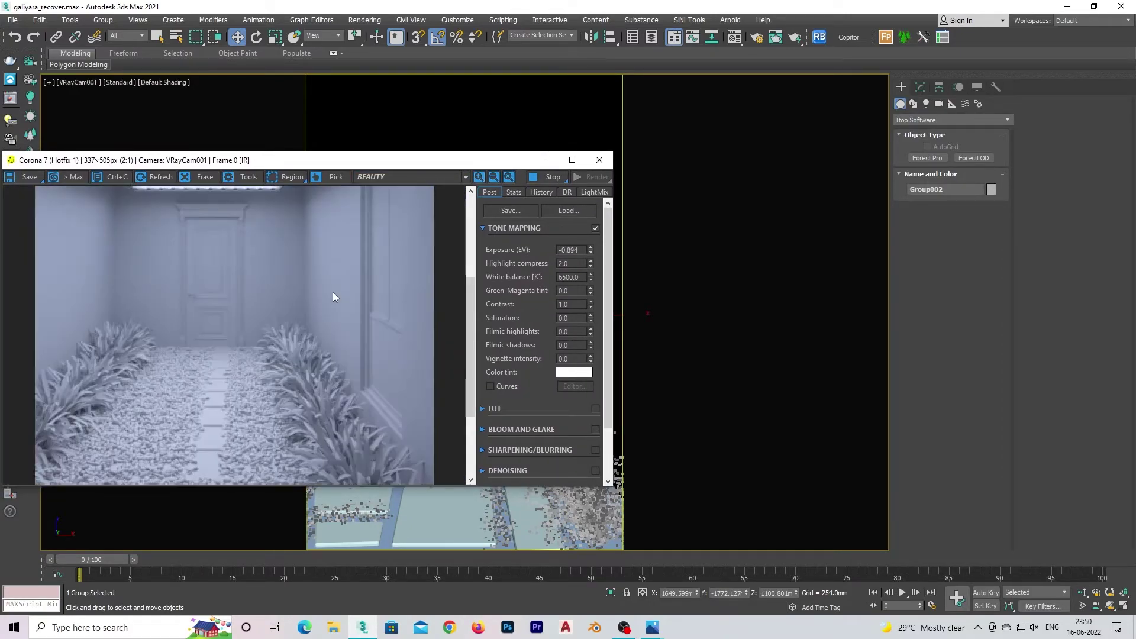
scroll(207, 426, "down", 1)
scroll(228, 405, "up", 1)
scroll(305, 373, "down", 1)
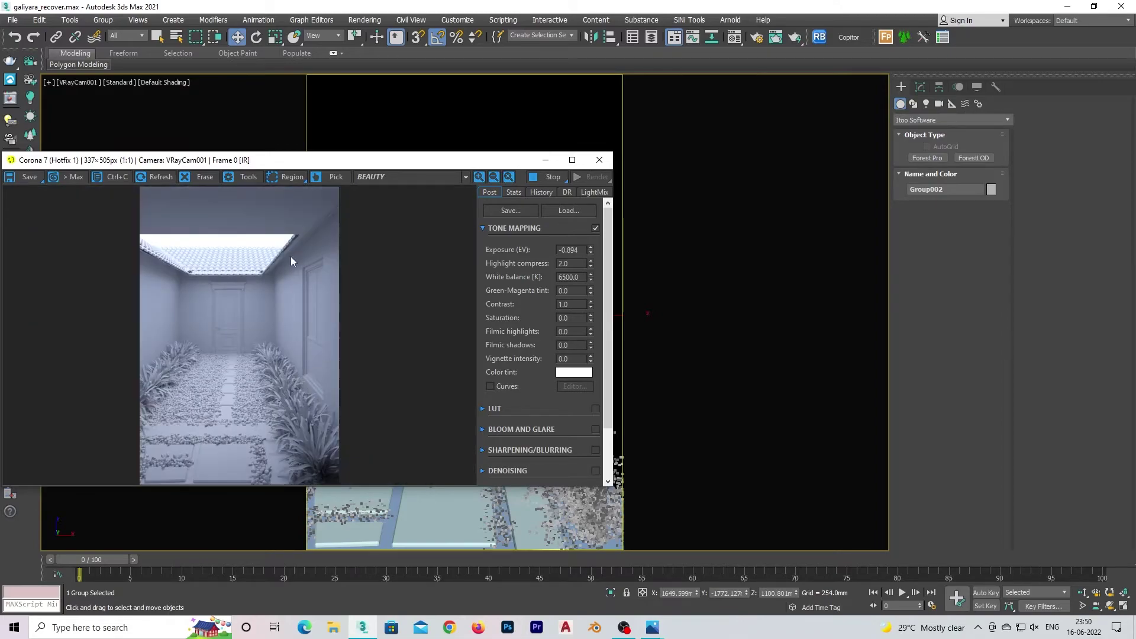
left_click_drag(381, 161, 398, 176)
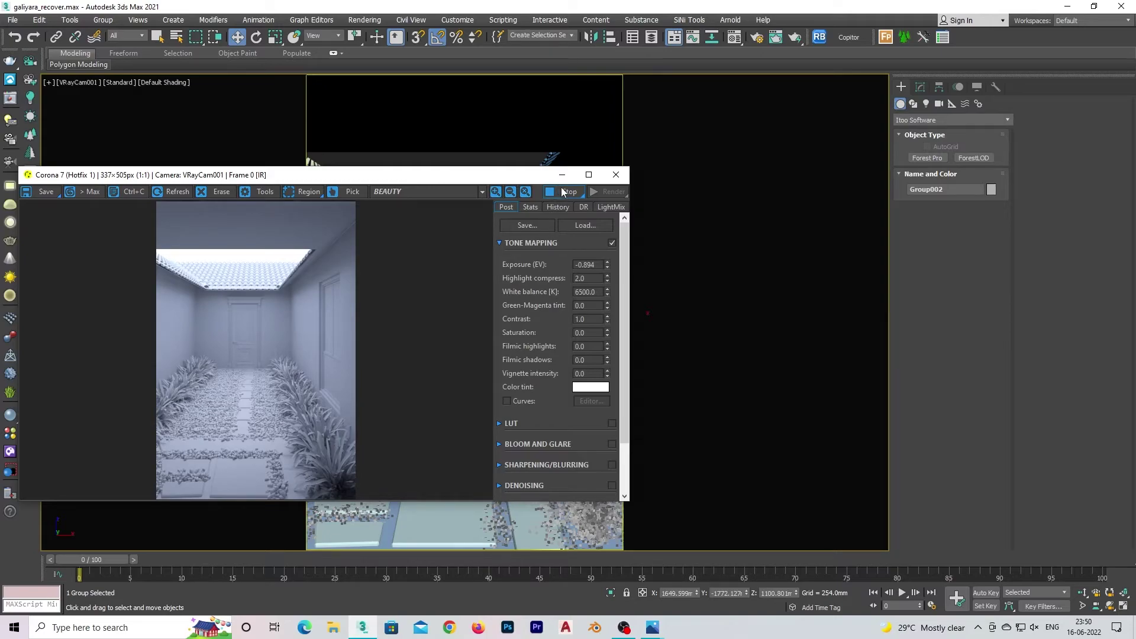
left_click_drag(487, 181, 482, 102)
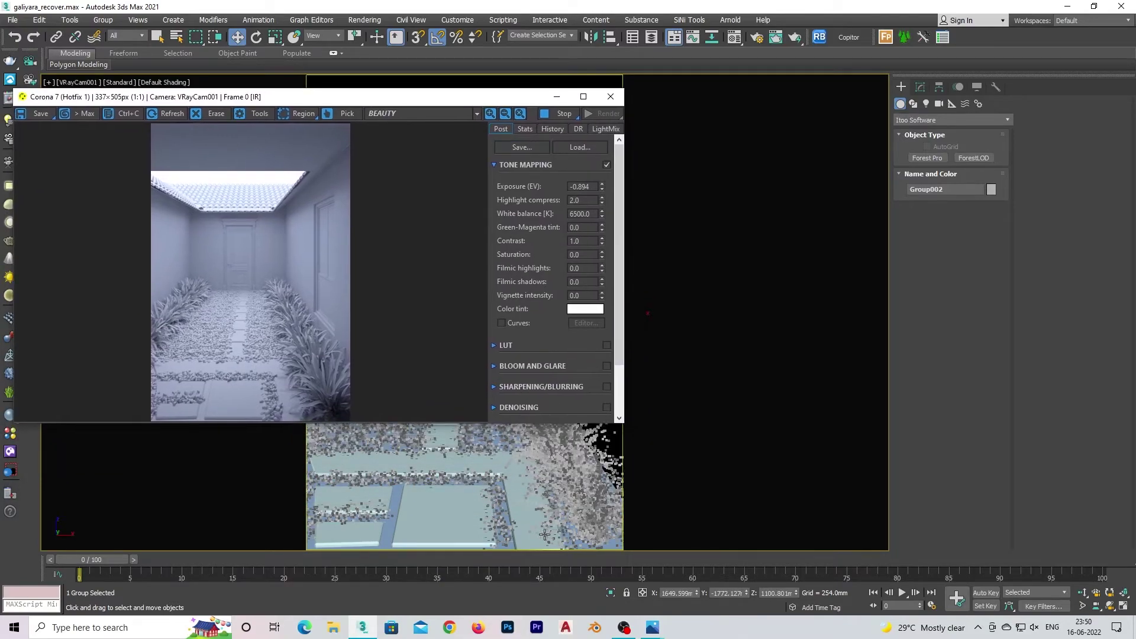
- Raise Forest001's X density units to about 22628.67
left_click(503, 520)
left_click(921, 87)
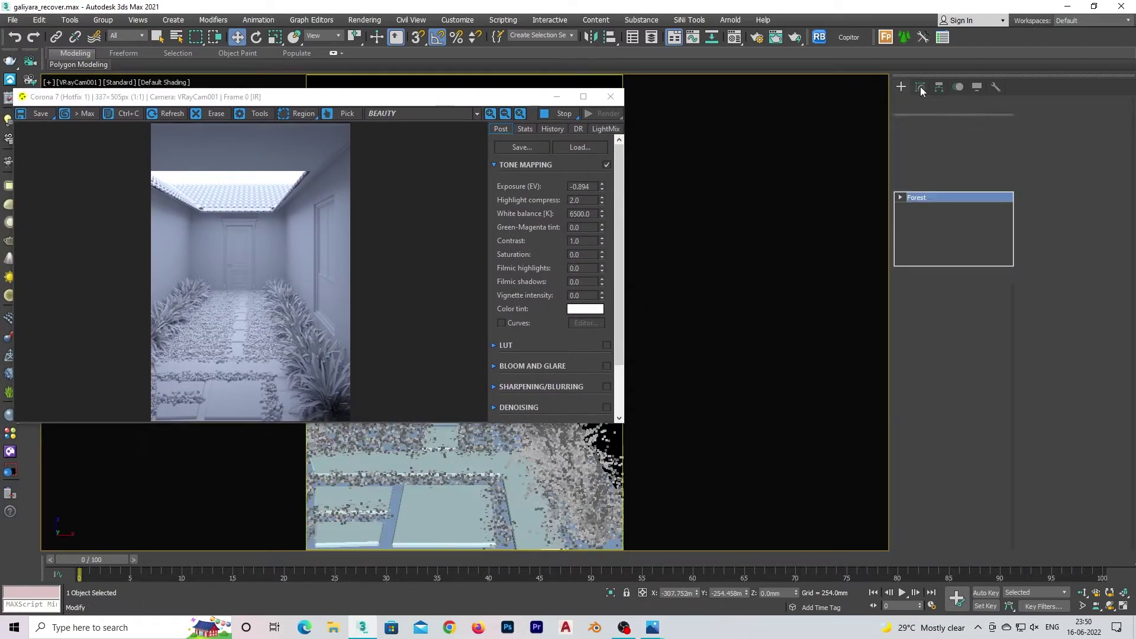
left_click(1109, 320)
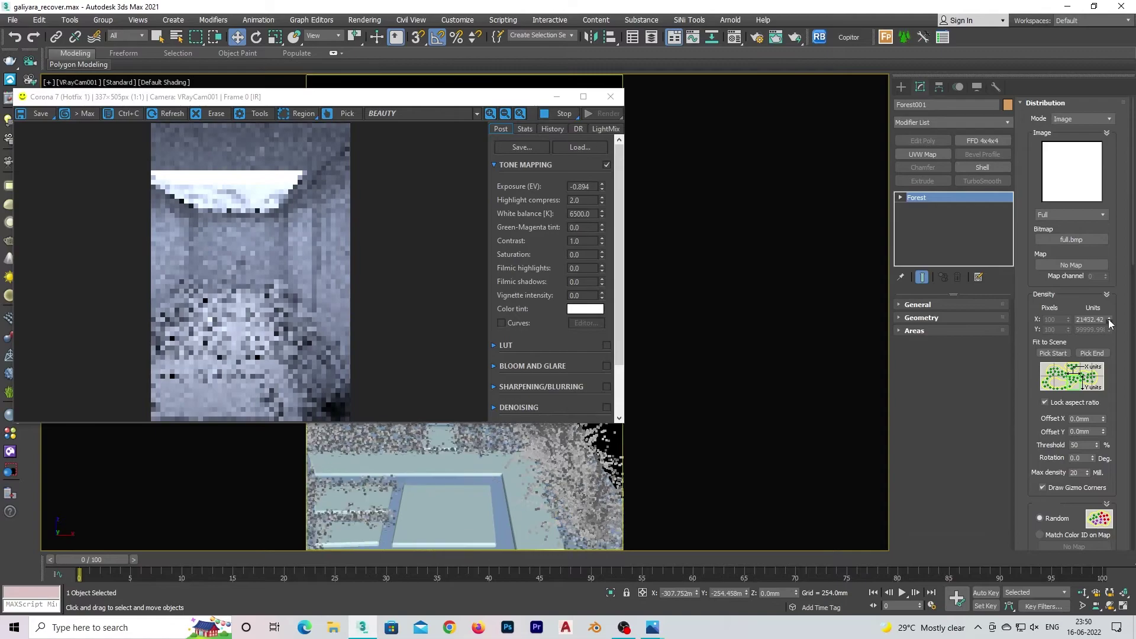
mouse_move(1109, 320)
left_mouse_down()
mouse_move(1119, 335)
mouse_move(1119, 323)
left_mouse_up()
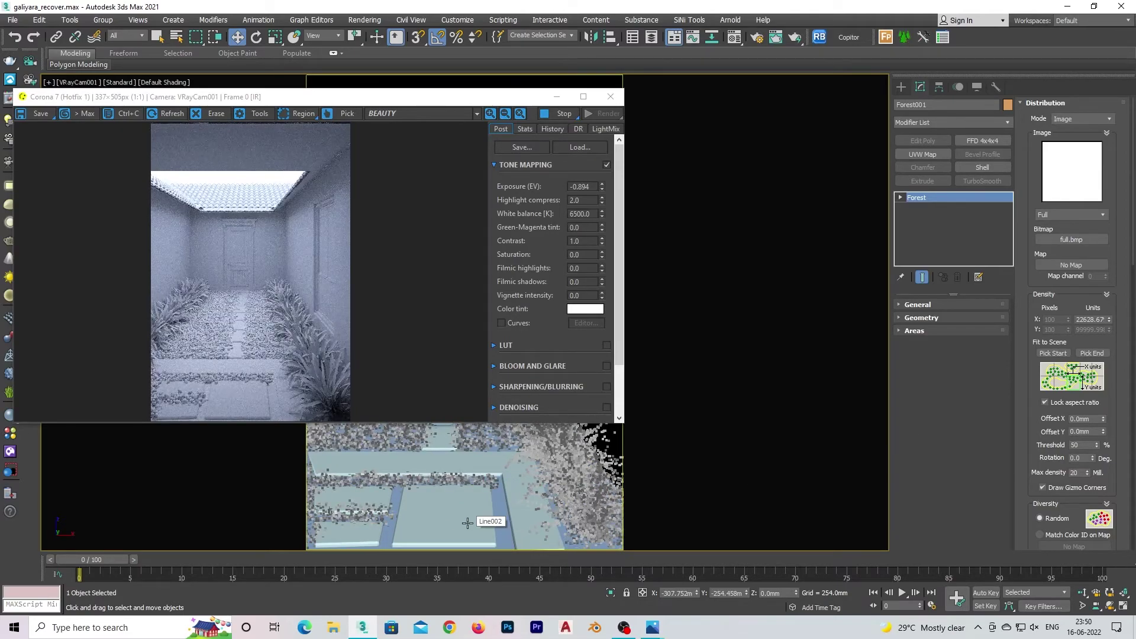
- Shift a strip of Line002's floor vertices sideways, close the render window, and show wireframe
left_click(464, 503)
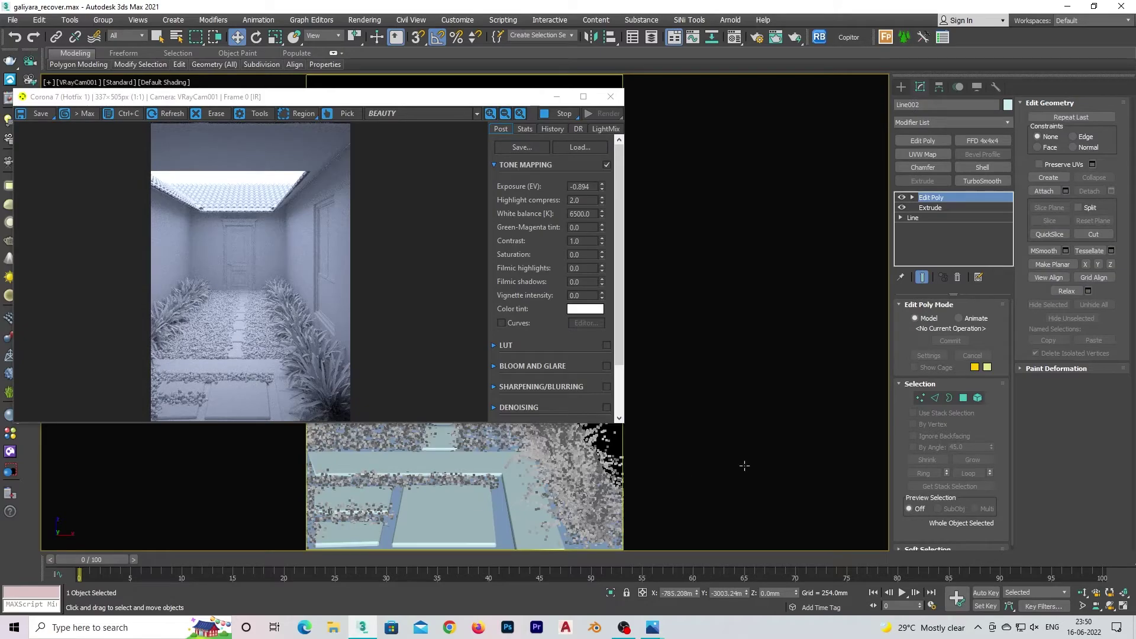
left_click(920, 398)
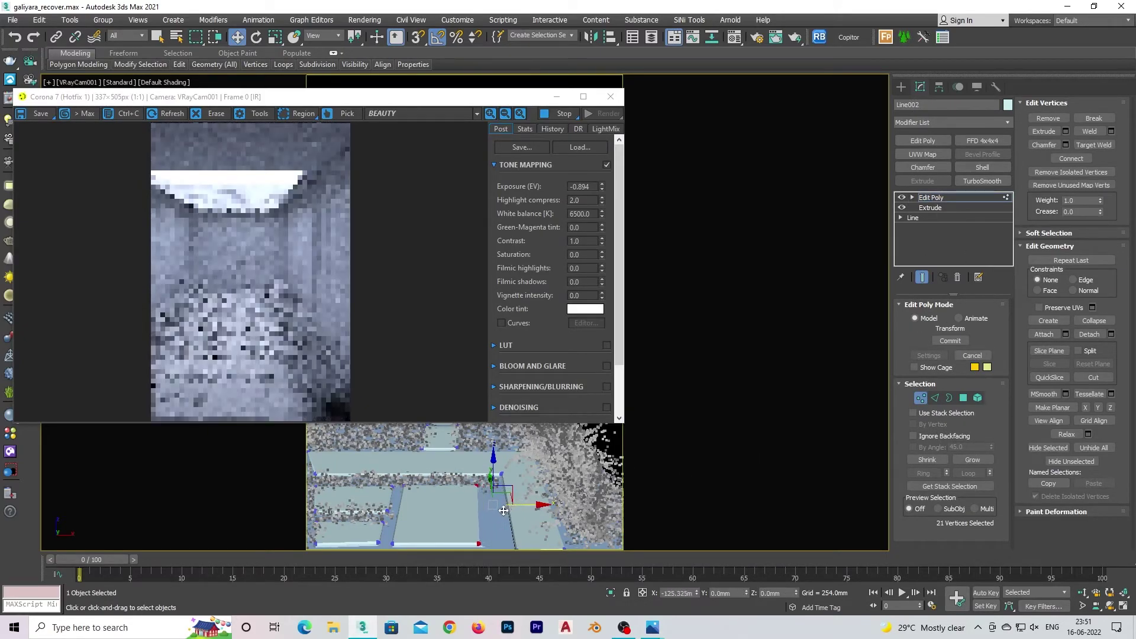
left_click_drag(504, 510, 520, 502)
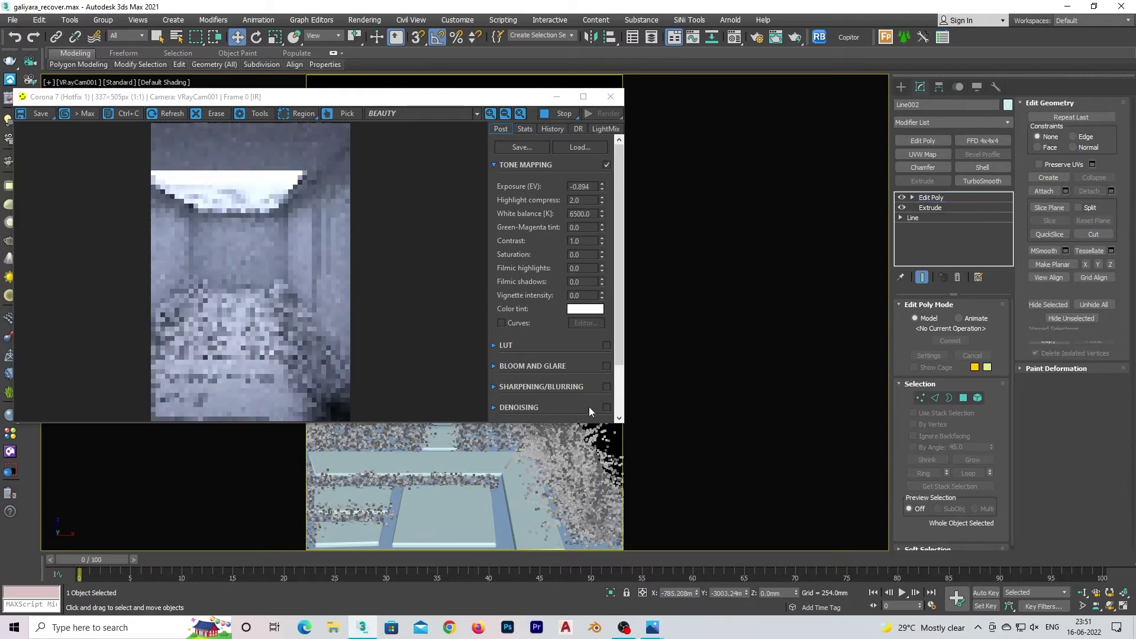
key("1")
left_click(556, 97)
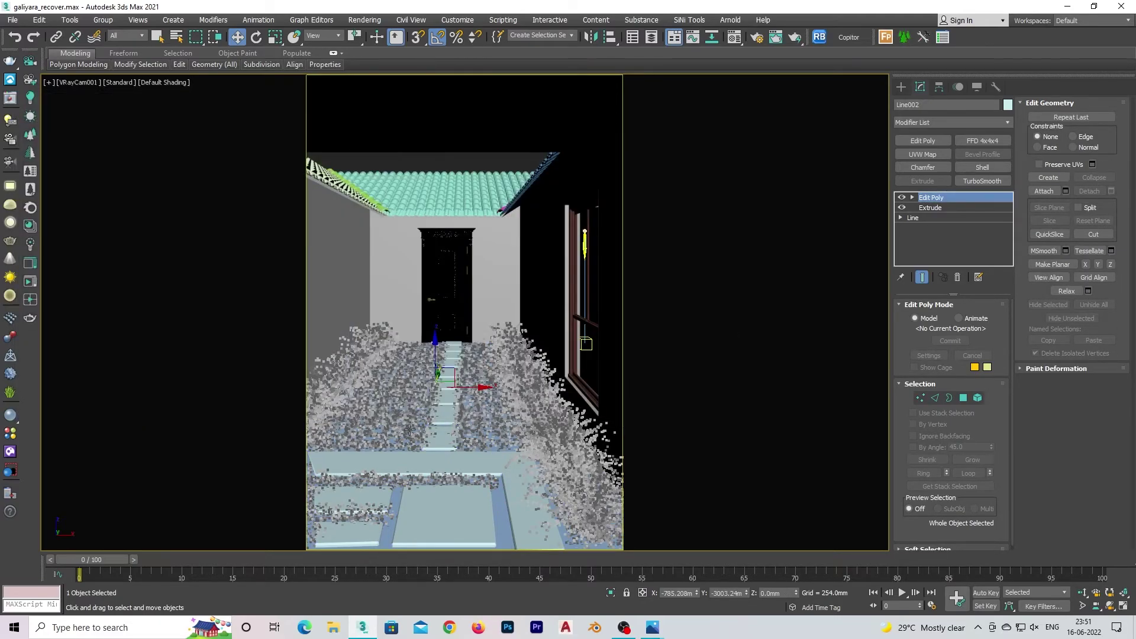
key("F3")
- Select all of the Forest object's dependences in Top view and isolate them
left_click(534, 282)
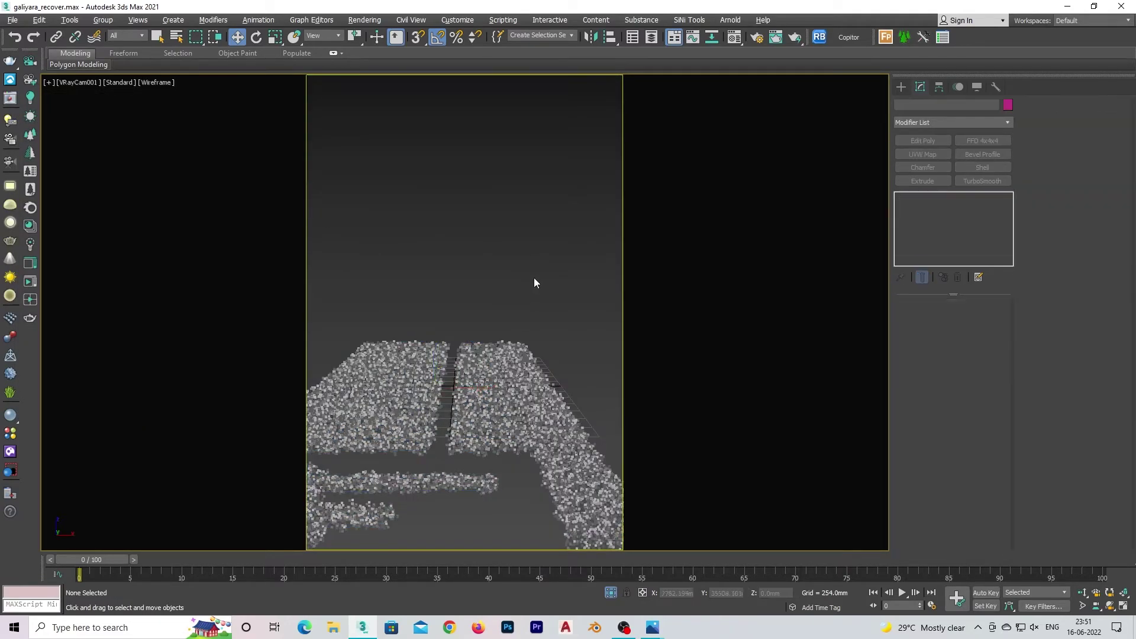
key("t")
left_click(549, 400)
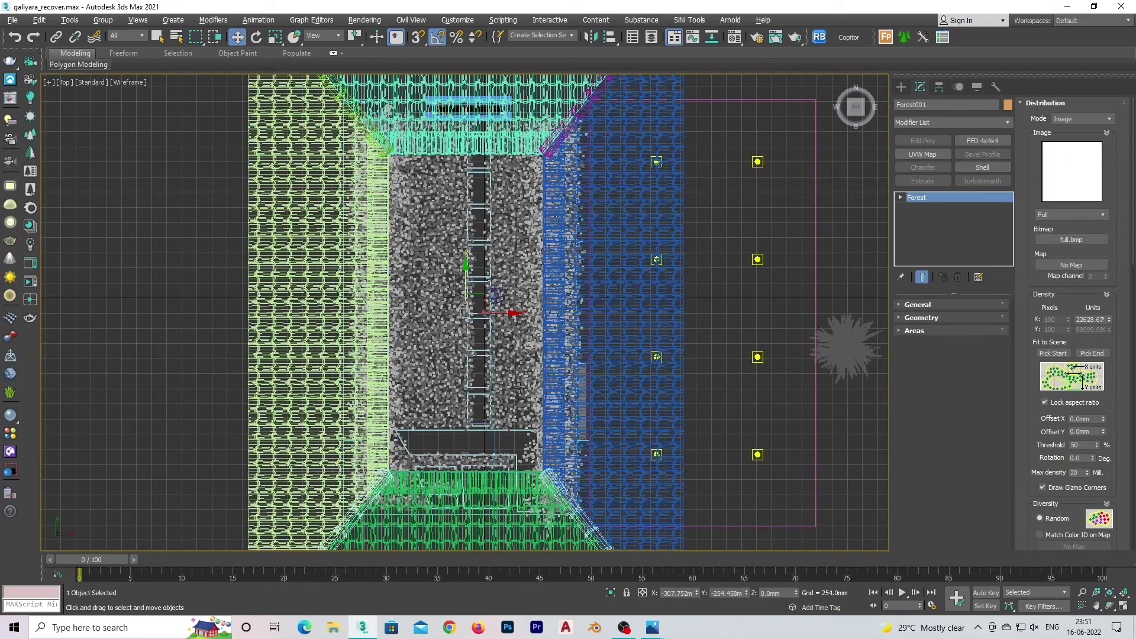
right_click(519, 388)
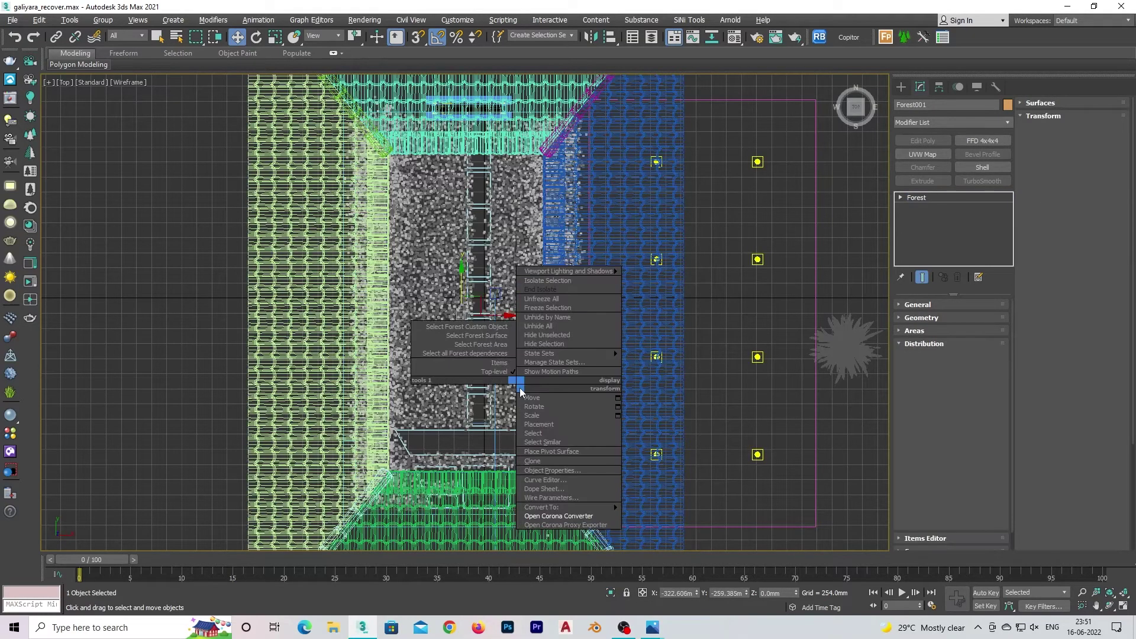
left_click(496, 355)
key("alt+q")
mouse_move(626, 414)
middle_mouse_down("alt")
mouse_move(575, 312)
mouse_move(450, 417)
mouse_move(449, 499)
middle_mouse_up("alt")
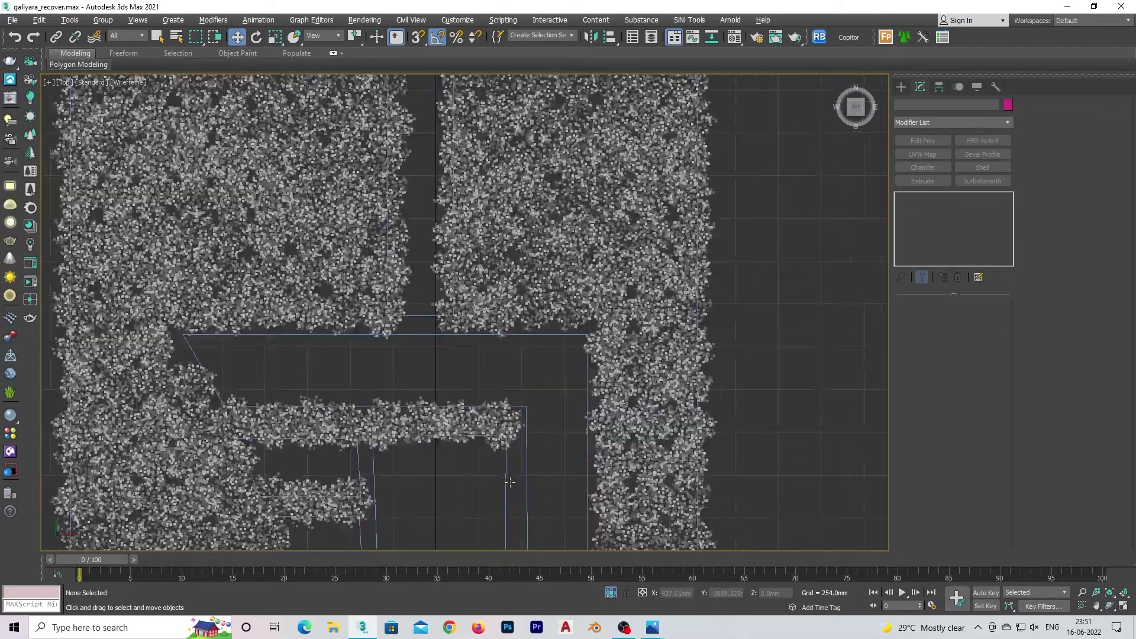
- Move Rectangle001's diagonal segment to the left
left_click(587, 484)
scroll(580, 485, "down", 2)
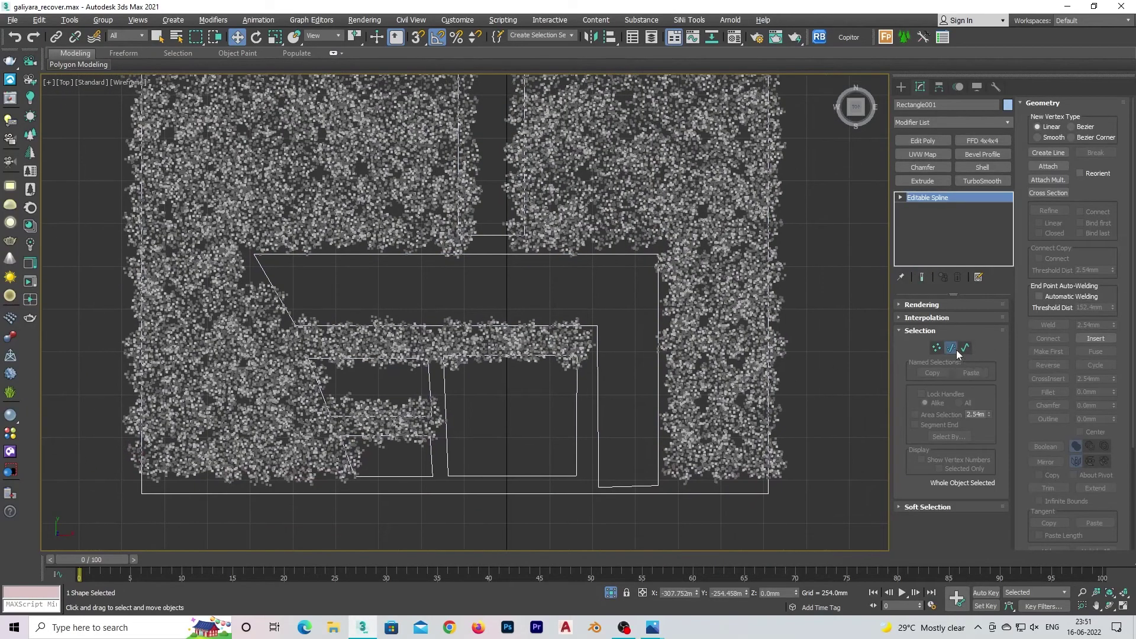
key("2")
left_click(570, 414)
left_click(447, 415)
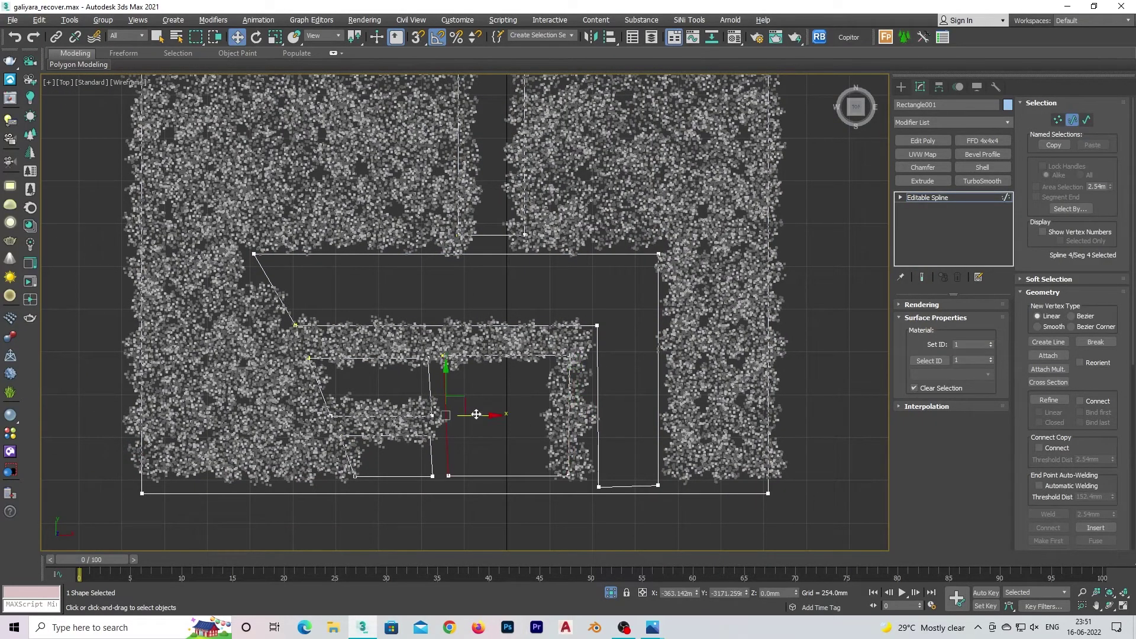
left_click(432, 387)
left_click(429, 455)
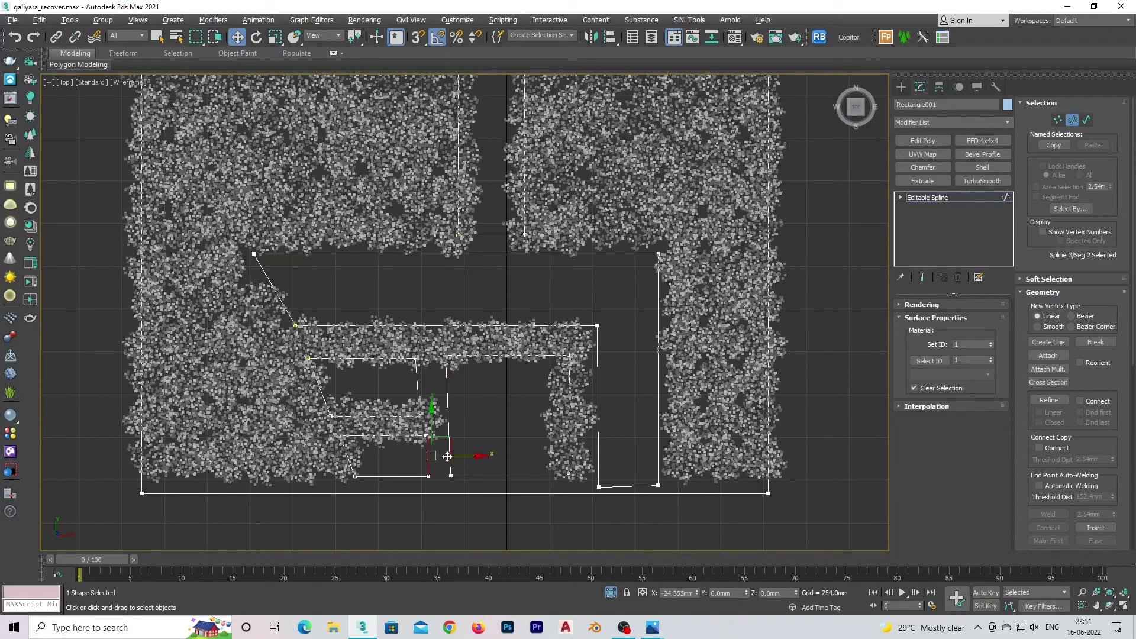
left_click(275, 289)
left_click_drag(275, 290, 236, 289)
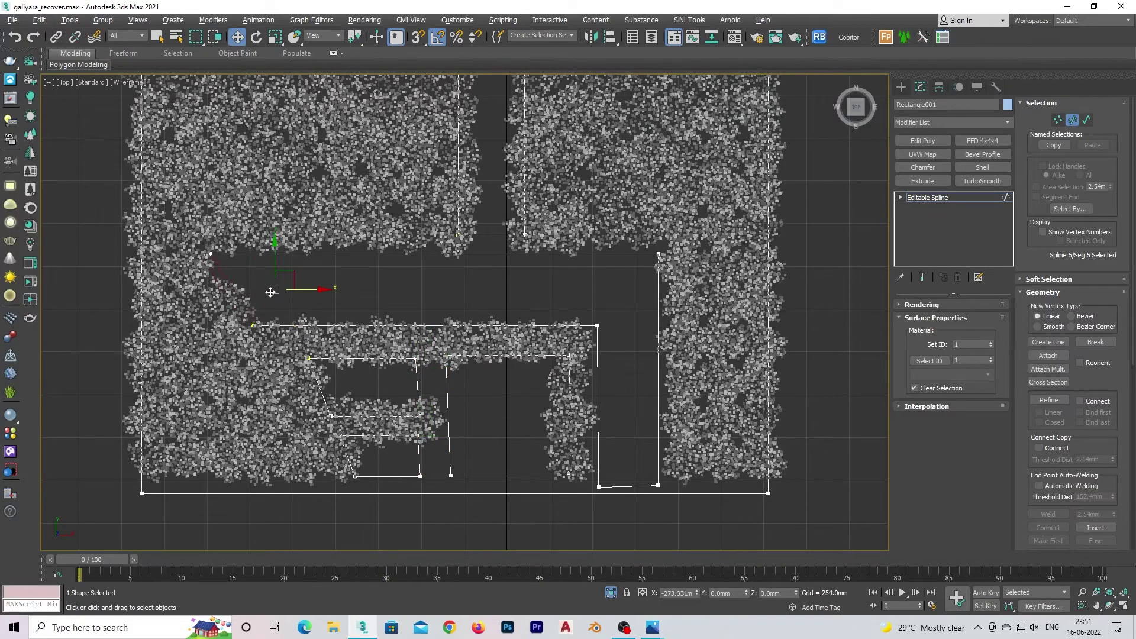
- Move Rectangle001's vertical segment slightly right, then end isolation to show the whole scene
left_click(420, 456)
left_click(449, 437)
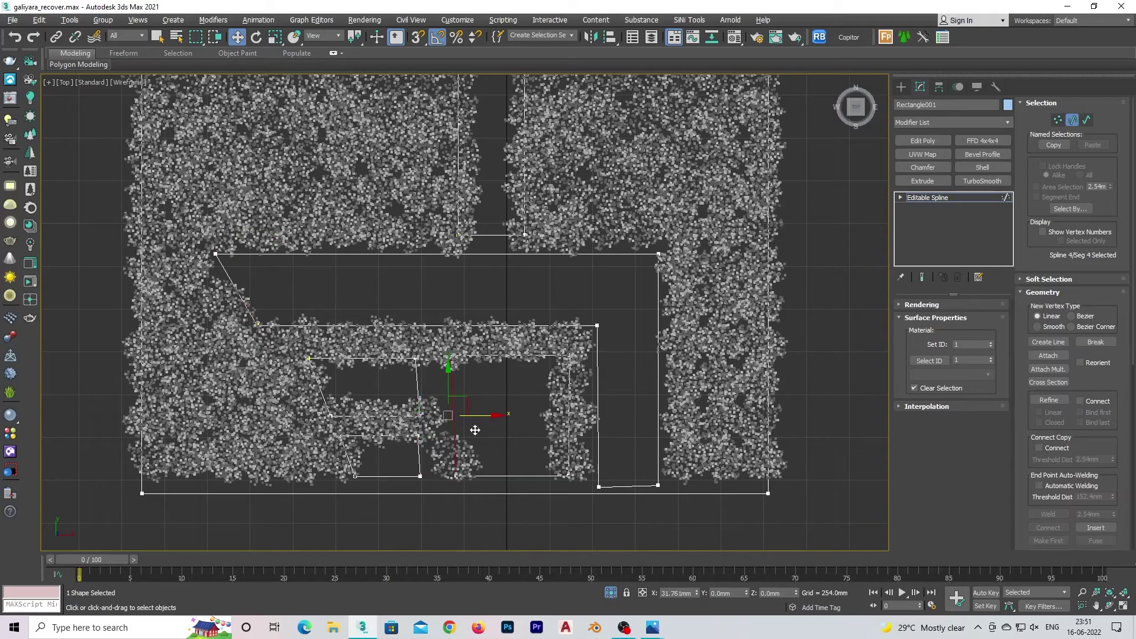
left_click_drag(471, 435, 480, 435)
scroll(479, 435, "down", 3)
scroll(512, 312, "up", 5)
scroll(512, 312, "down", 5)
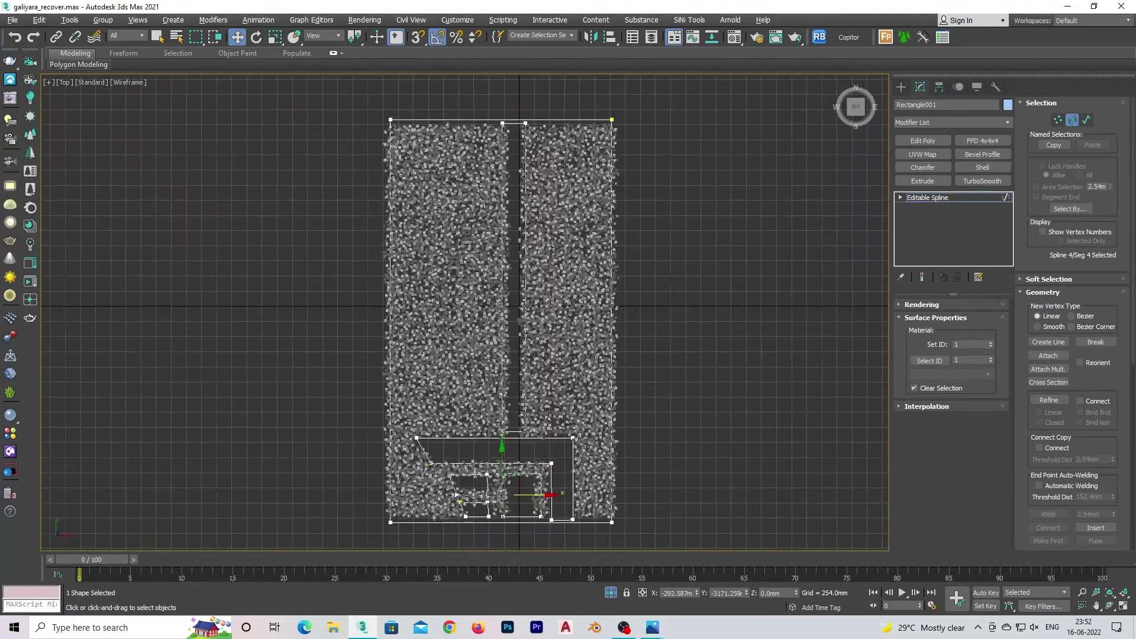
scroll(512, 312, "up", 2)
left_click(569, 237)
key("alt+q")
- Show the VRayCam001 view shaded and start a Corona interactive render of the corridor
key("c")
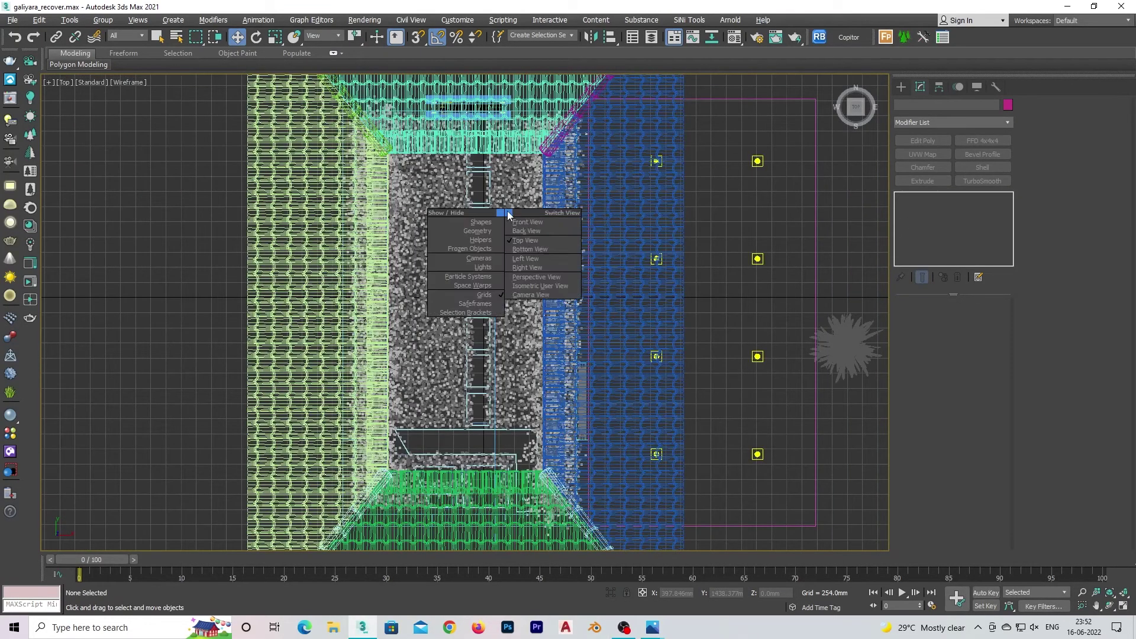
double_click(552, 243)
key("F3")
left_click(30, 282)
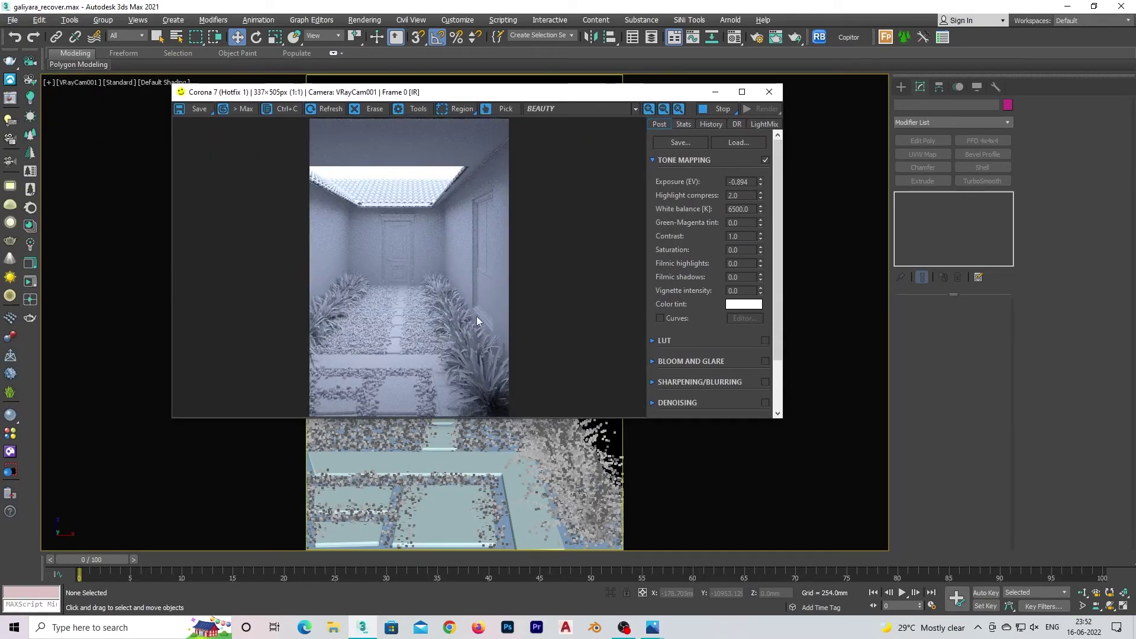
left_click_drag(450, 92, 567, 103)
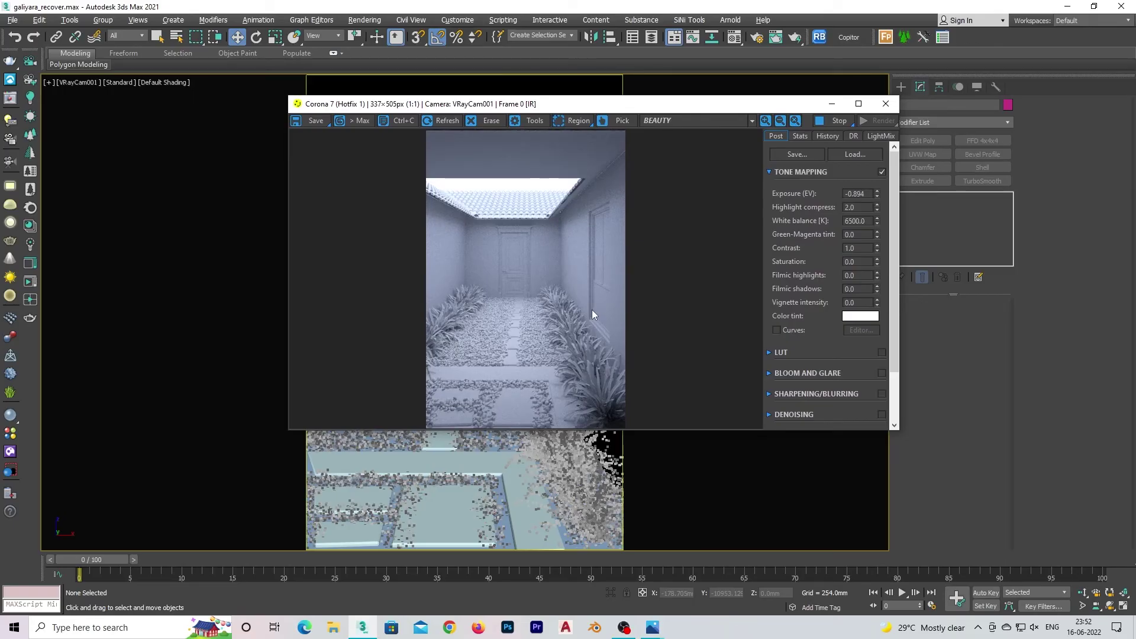